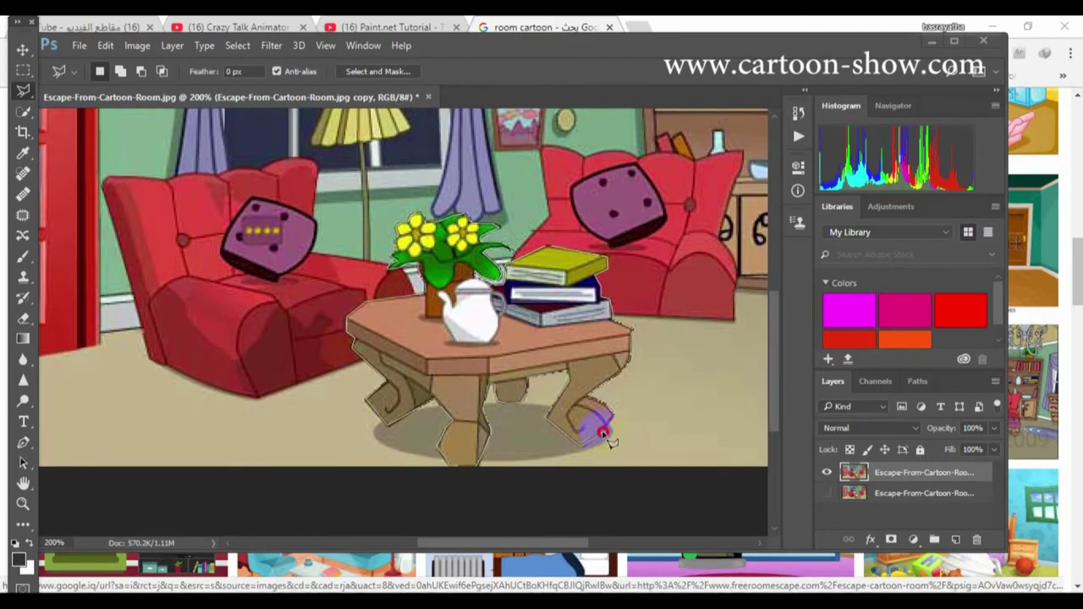
- Cut the selected coffee table onto its own layer and move it aside over the left armchair
left_click(105, 45)
left_click(145, 131)
key("ctrl+v")
left_click(23, 49)
left_click_drag(379, 344, 73, 343)
- On the room layer, paint floor beige over the original table's legs, shadow and lower top
left_click(897, 494)
left_click(19, 559)
left_click(23, 256)
mouse_move(482, 457)
left_mouse_down()
mouse_move(617, 377)
mouse_move(375, 364)
mouse_move(508, 334)
left_mouse_up()
left_click(18, 560)
left_click(1027, 250)
left_click(117, 71)
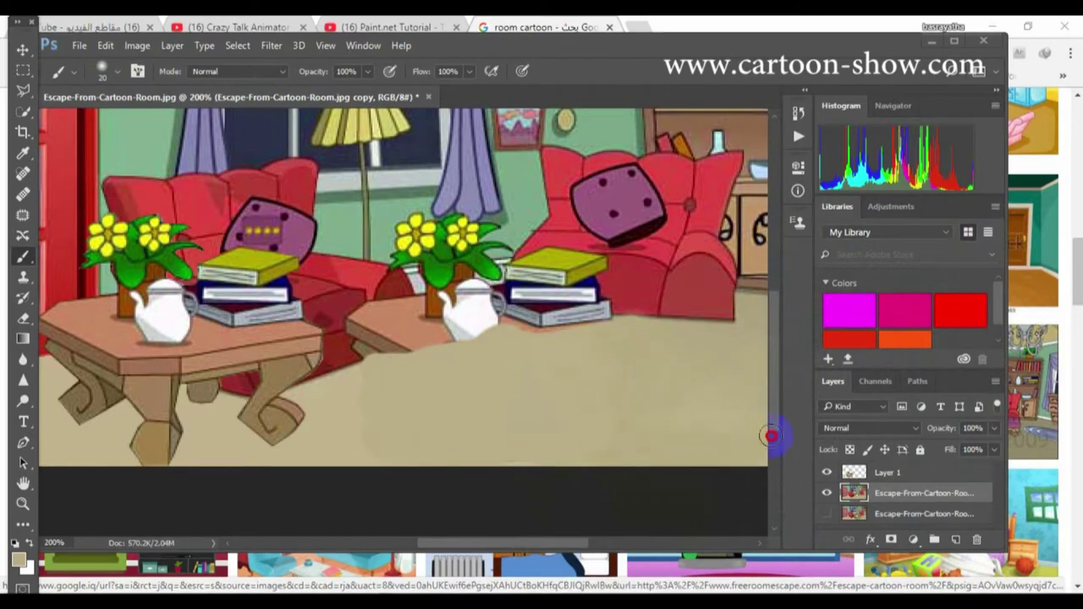
left_click_drag(328, 455, 201, 387)
- Sample the armchair red and brush over the books covering the right armchair's front
left_click(19, 559)
left_click(636, 288)
left_click(1027, 250)
left_click(117, 71)
left_click(94, 188)
mouse_move(527, 275)
left_mouse_down()
mouse_move(602, 269)
mouse_move(597, 290)
mouse_move(518, 293)
left_mouse_up()
- Resample matching colours and brush over the upper book along the right armchair's seat edge
left_click(18, 560)
left_click(576, 240)
left_click(980, 213)
left_click(117, 71)
left_click_drag(551, 249, 581, 246)
left_click(117, 71)
left_click(19, 559)
left_click(958, 243)
- Sample the right armchair's seat edge with the Clone Stamp to restore its dark outline
left_click(23, 278)
left_click(117, 72)
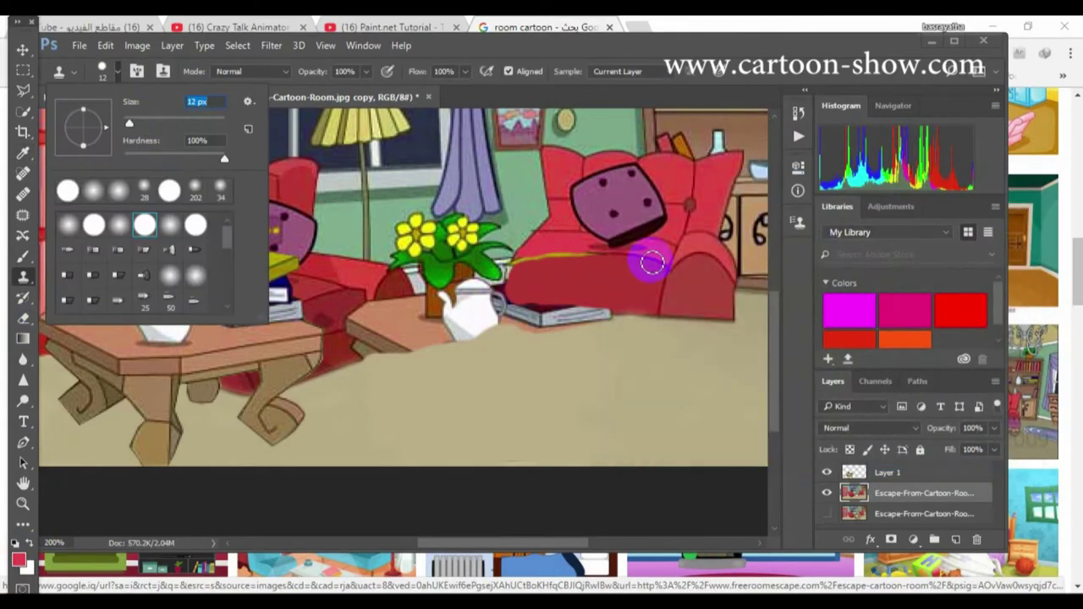
left_click(647, 258, "alt")
- Extend the beige floor over the remaining books, teapot and tabletop in front of the right armchair
left_click(18, 559)
key("Return")
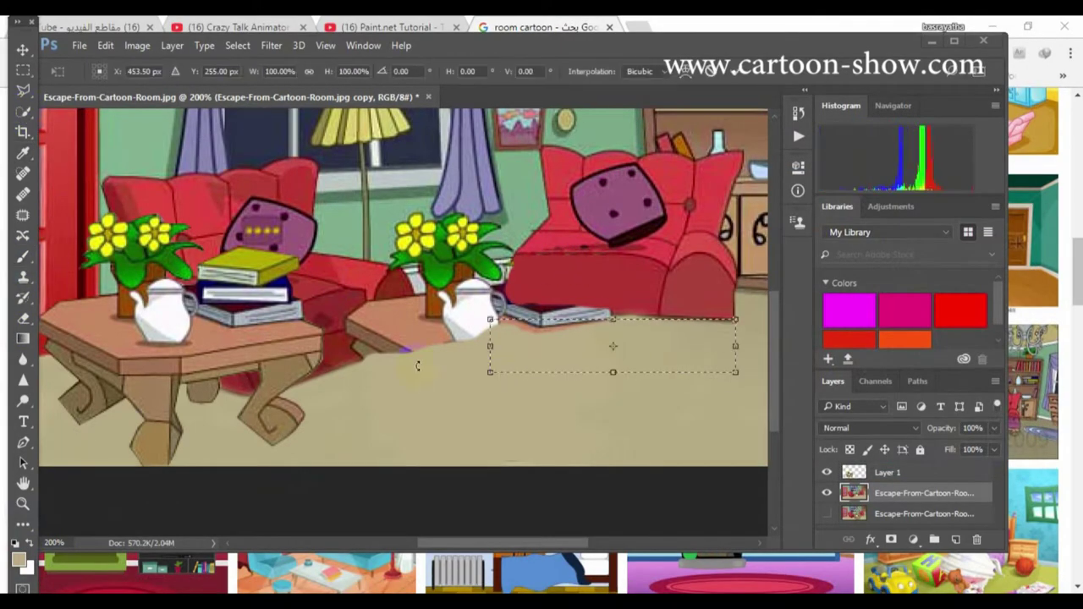
left_click_drag(735, 382, 732, 386)
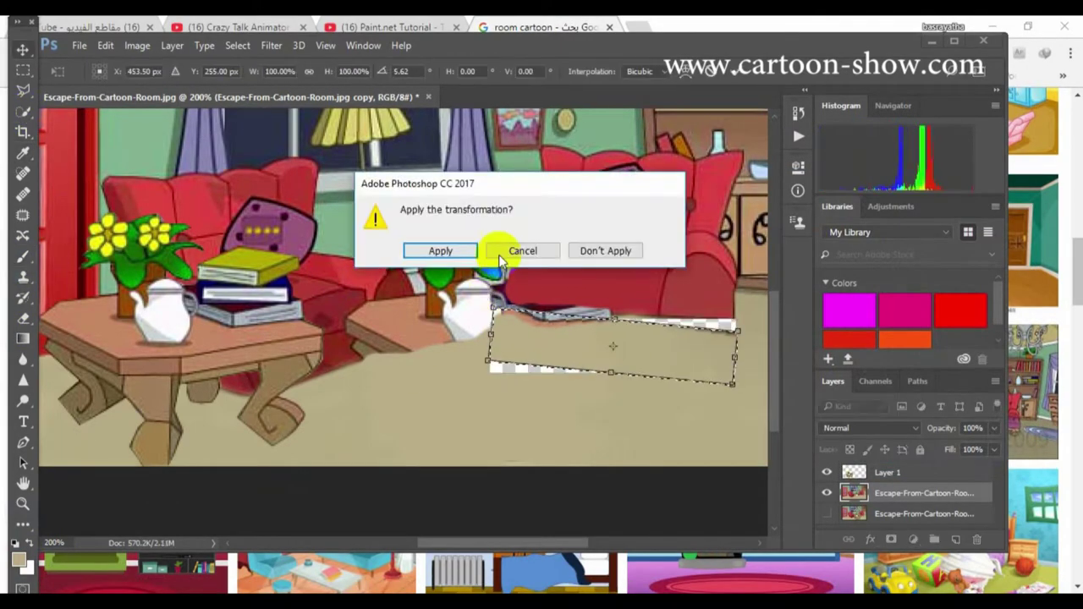
left_click(499, 256)
left_click_drag(726, 326, 573, 330)
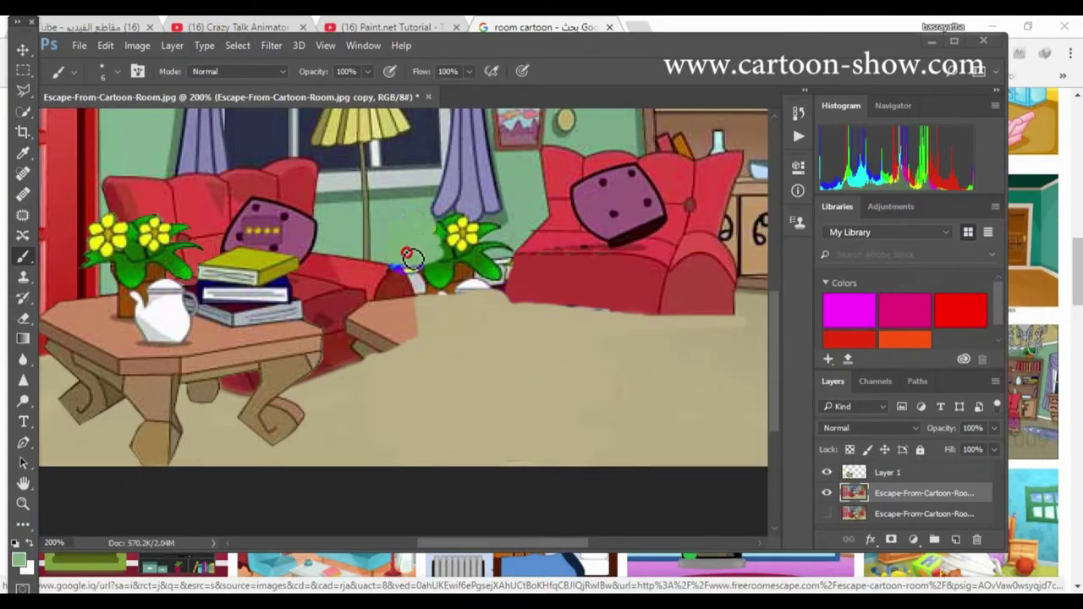
- Cover the leftover plant and table with wall green, baseboard grey and armchair dark red, and move the table layer back to its place
left_click_drag(488, 248, 509, 251)
left_click(17, 562)
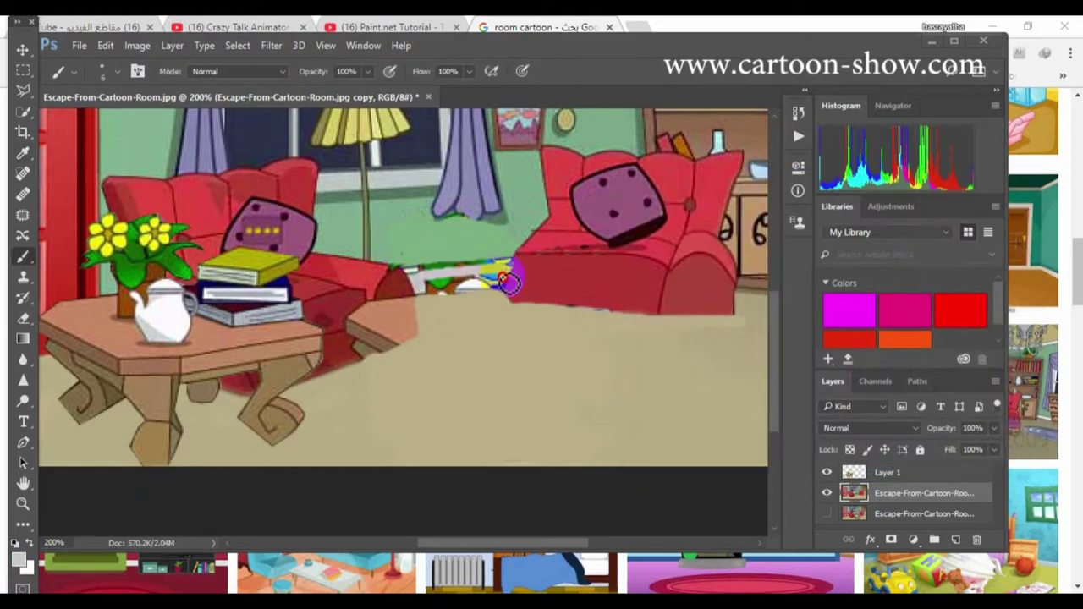
left_click(18, 559)
left_click(965, 212)
left_click_drag(394, 275, 419, 343)
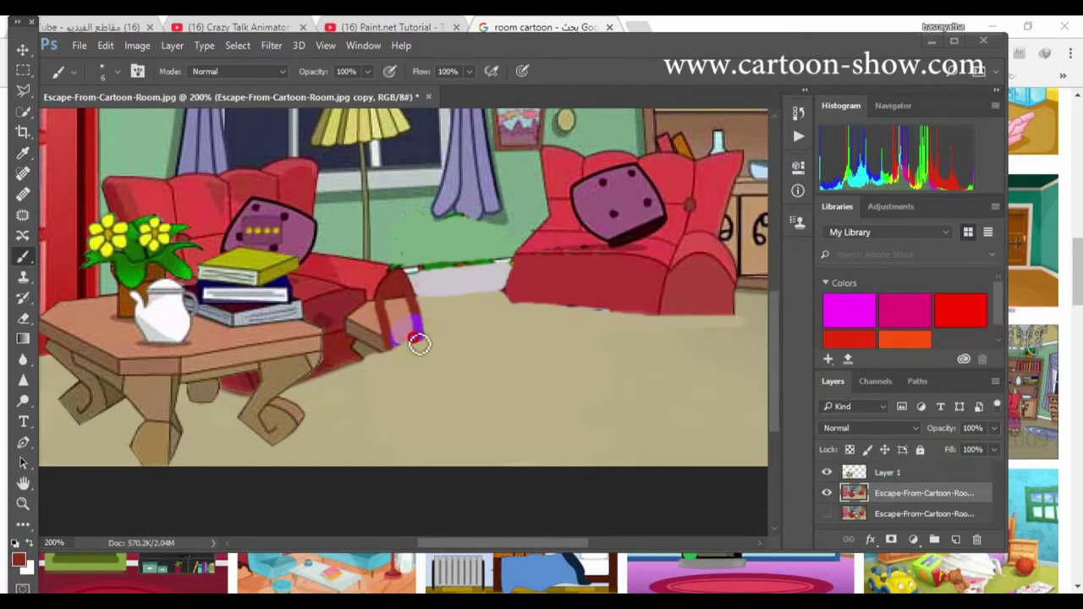
key("v")
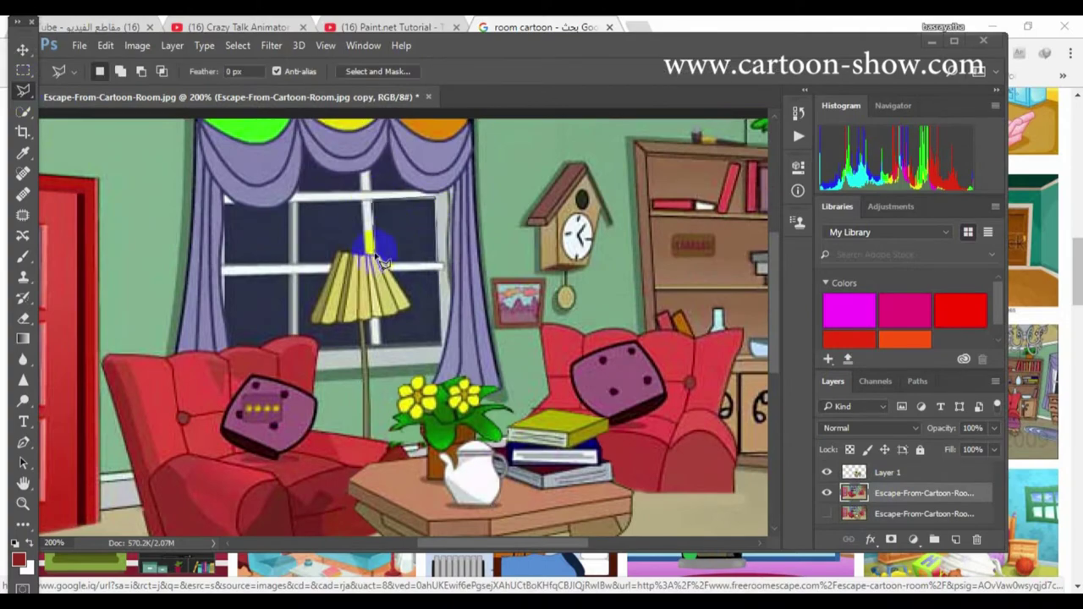
- Outline the dark window panes above the lamp with the Polygonal Lasso and remove them from the room layer
left_click(375, 257)
left_click(438, 260)
left_click(23, 50)
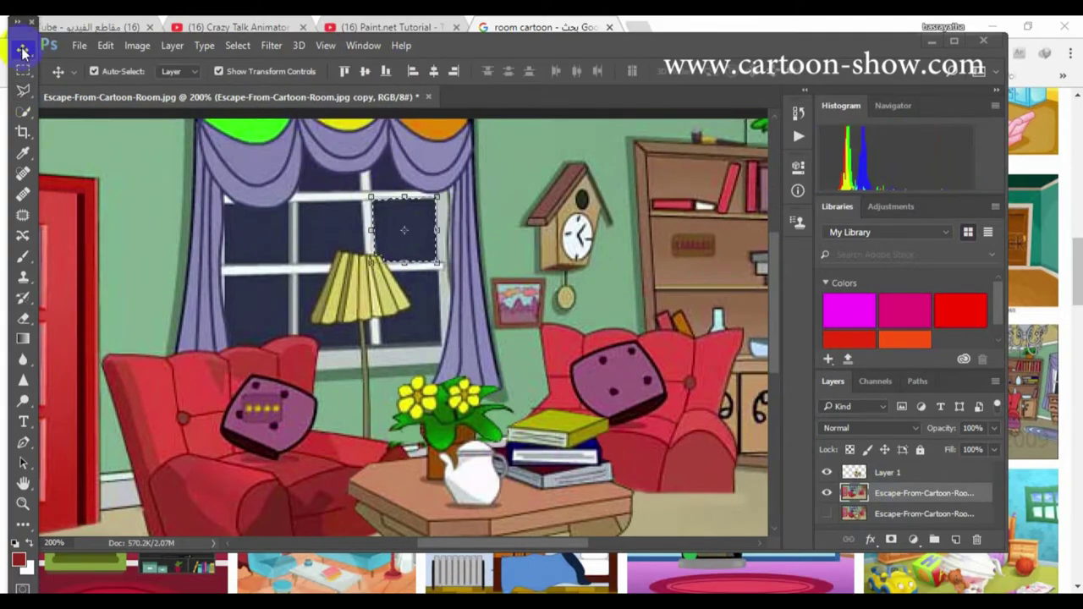
key("Delete")
left_click(238, 46)
left_click(252, 78)
left_click(23, 90)
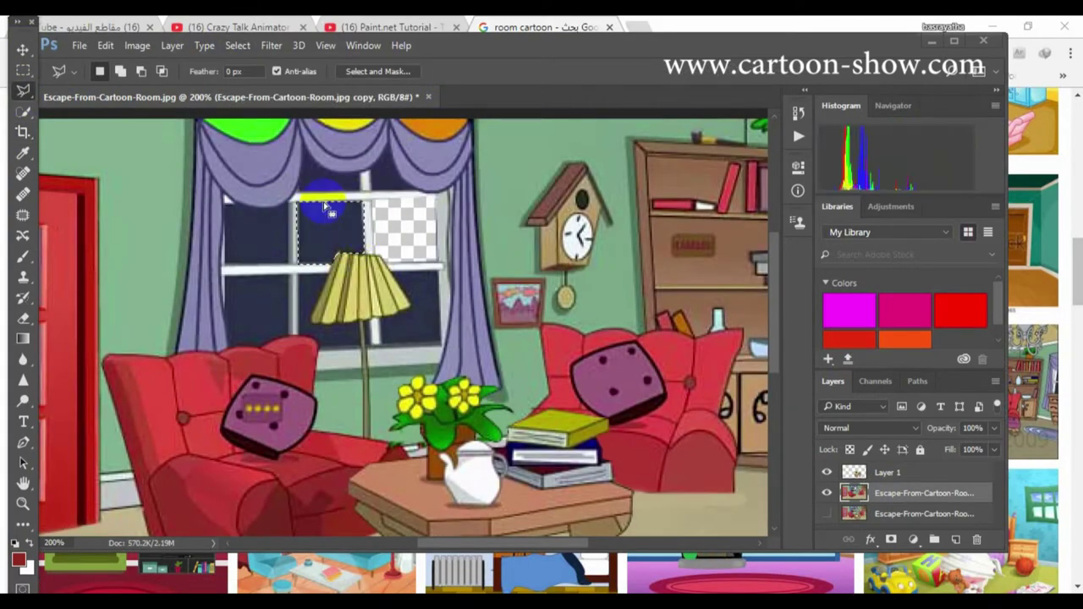
key("ctrl+x")
scroll(186, 247, "down", 1)
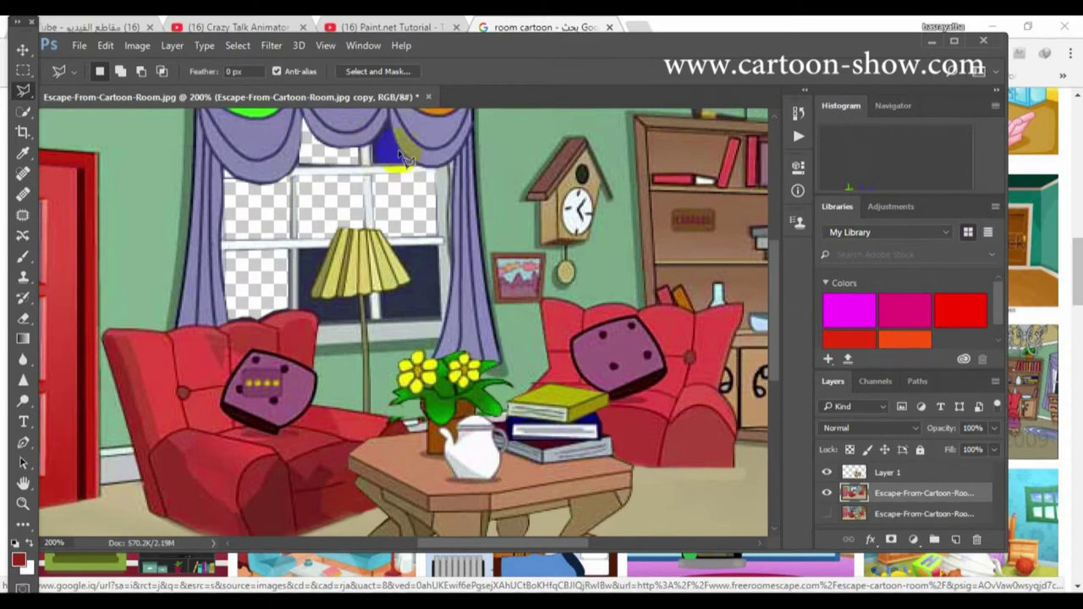
- Outline and delete the two lower window panes beside the lamp, and clear the selection
left_click(442, 316)
left_click(373, 320)
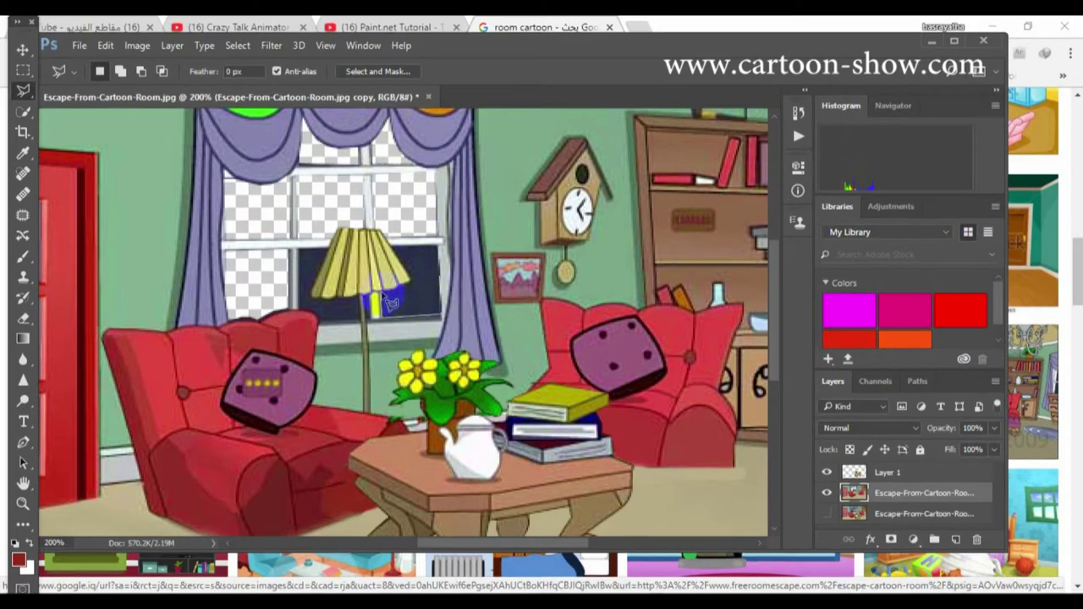
left_click(400, 256)
key("Delete")
left_click(323, 297)
key("Delete")
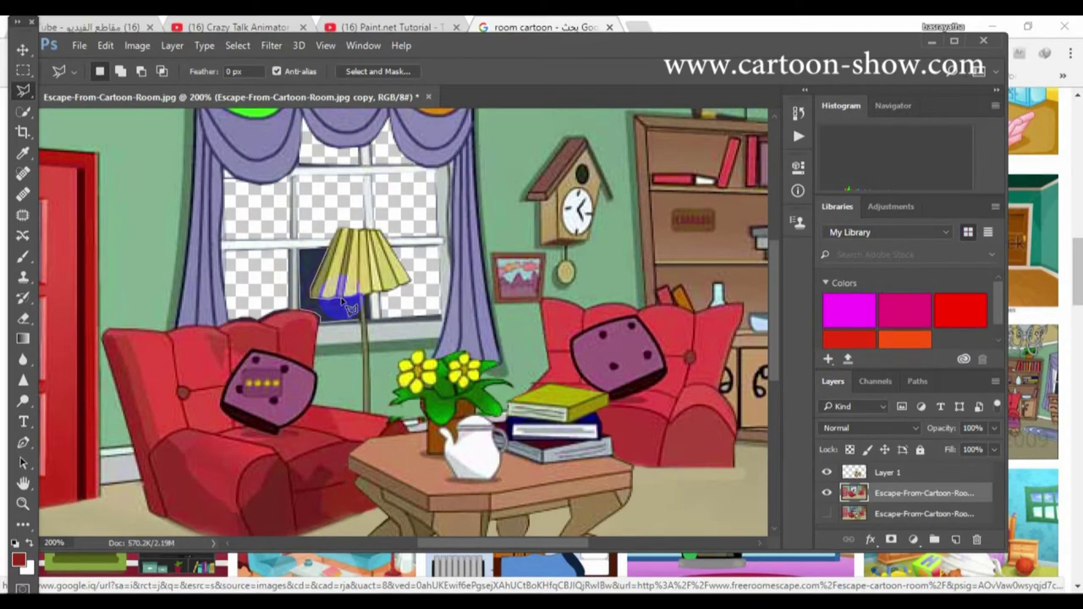
key("ctrl+d")
scroll(331, 303, "down", 1)
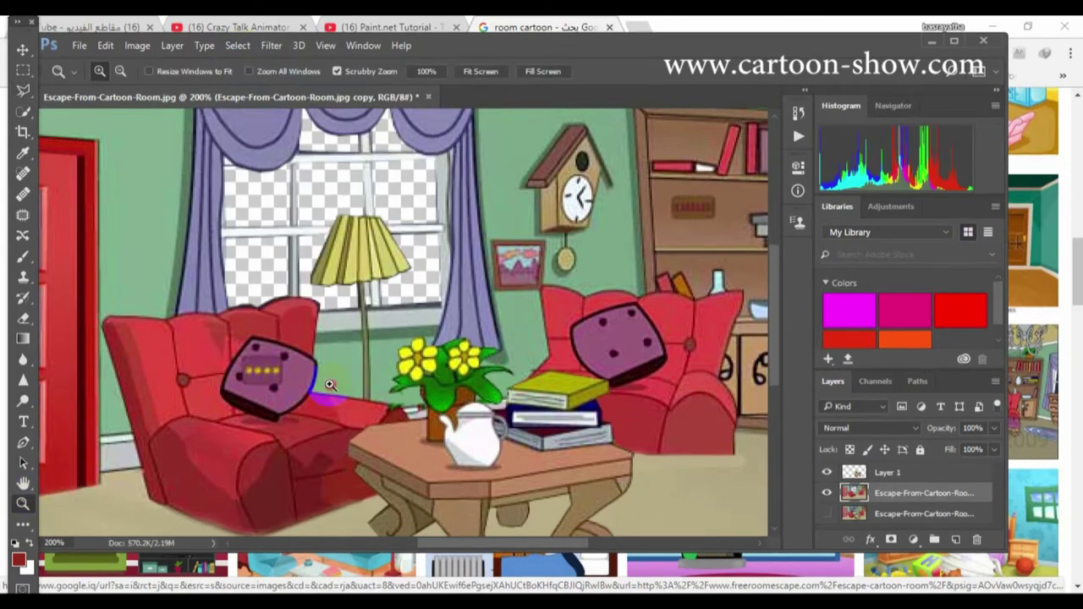
- Select and delete the three panels of the red door, and clear the selection
left_click(326, 372, "alt")
left_click(262, 263, "ctrl")
left_click(133, 235)
key("Delete")
left_click(215, 321)
key("Delete")
left_click(129, 512)
key("Delete")
left_click(249, 48)
left_click(251, 76)
left_click(23, 504)
left_click(387, 200)
- Delete the hidden original room layer and save the image as ROOM in Photoshop format
left_click_drag(948, 514, 976, 539)
left_click(79, 46)
left_click(246, 227)
type("ROOM")
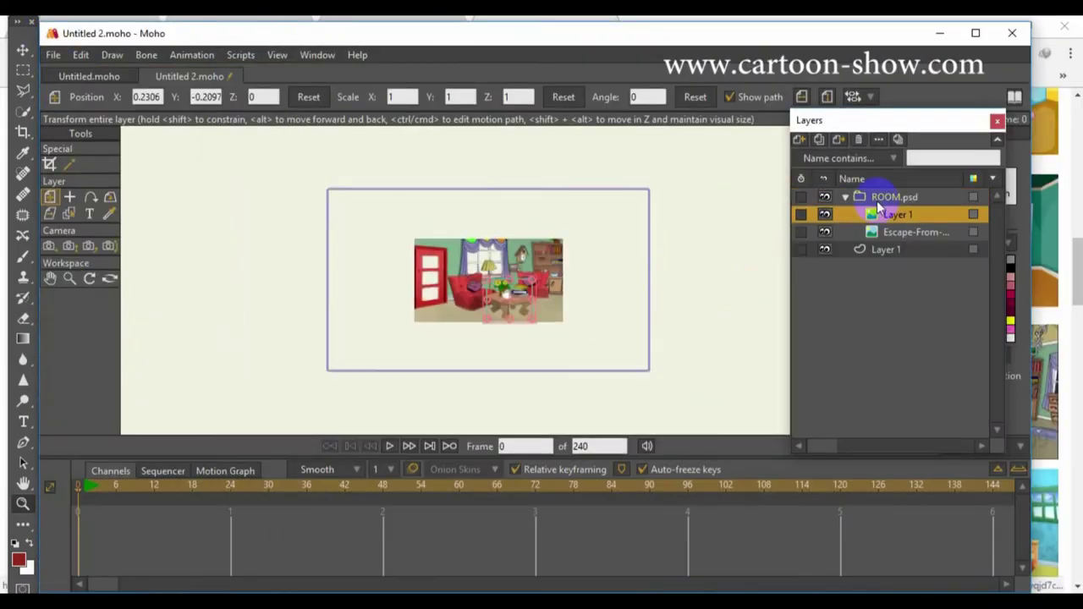
- In Moho, enlarge the imported ROOM.psd group to fill the frame and fit the table layer between the armchairs
left_click(877, 201)
left_click_drag(563, 240, 671, 177)
left_click(897, 215)
left_click_drag(552, 326, 561, 323)
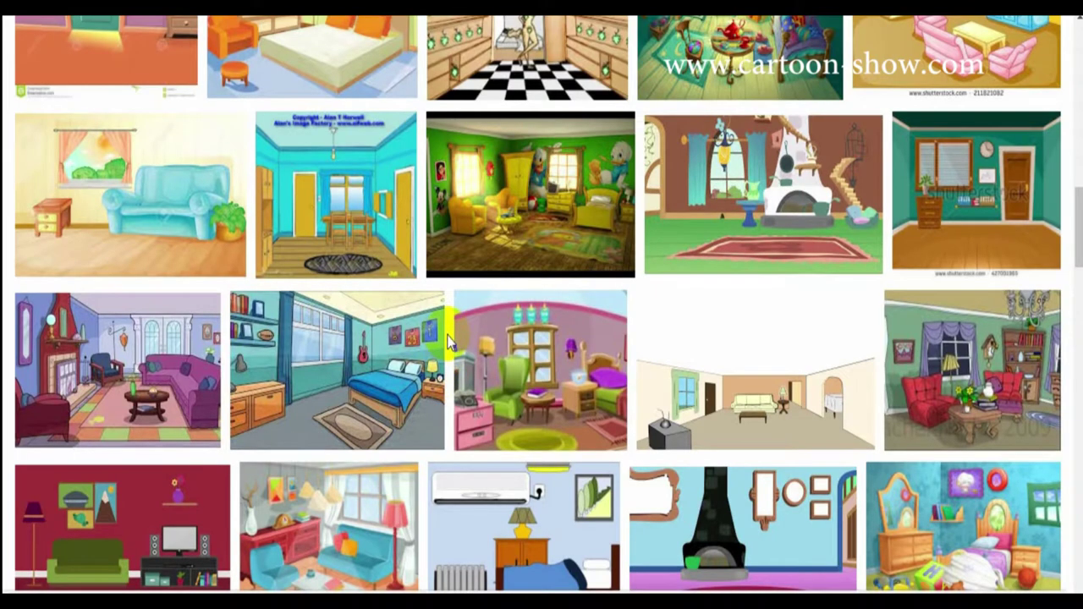
- In the browser's image results, find the cottage room with the open doorway and save it as a JPEG
scroll(448, 343, "down", 2)
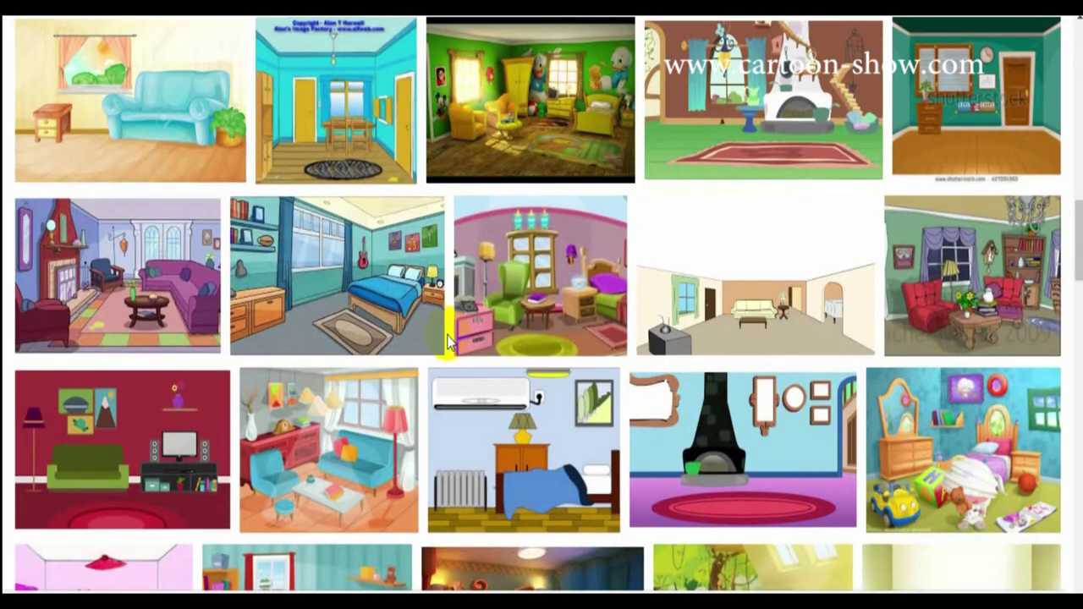
scroll(448, 343, "down", 4)
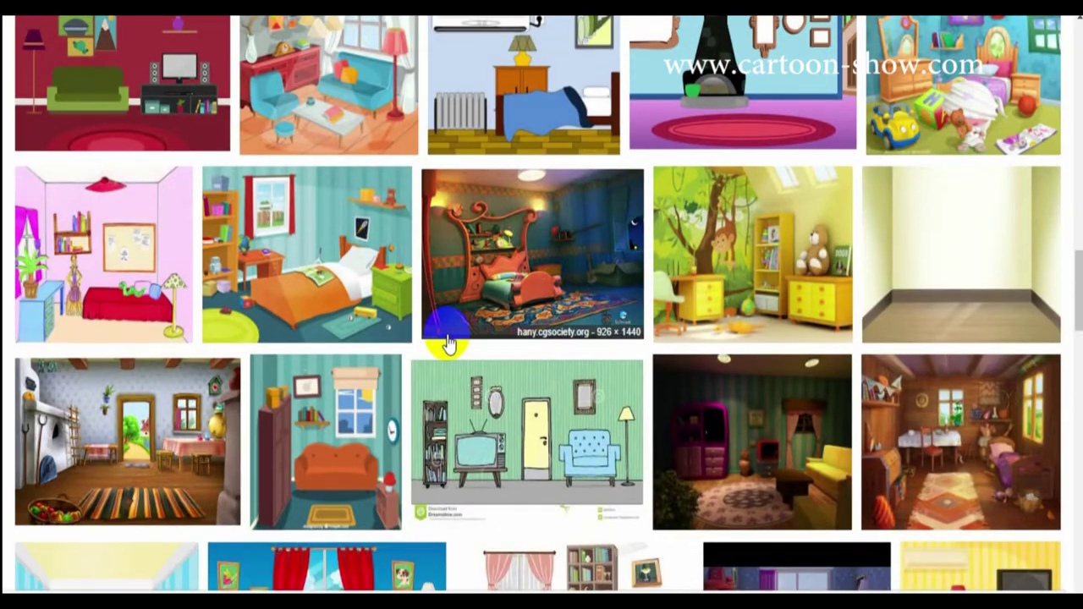
scroll(449, 343, "down", 2)
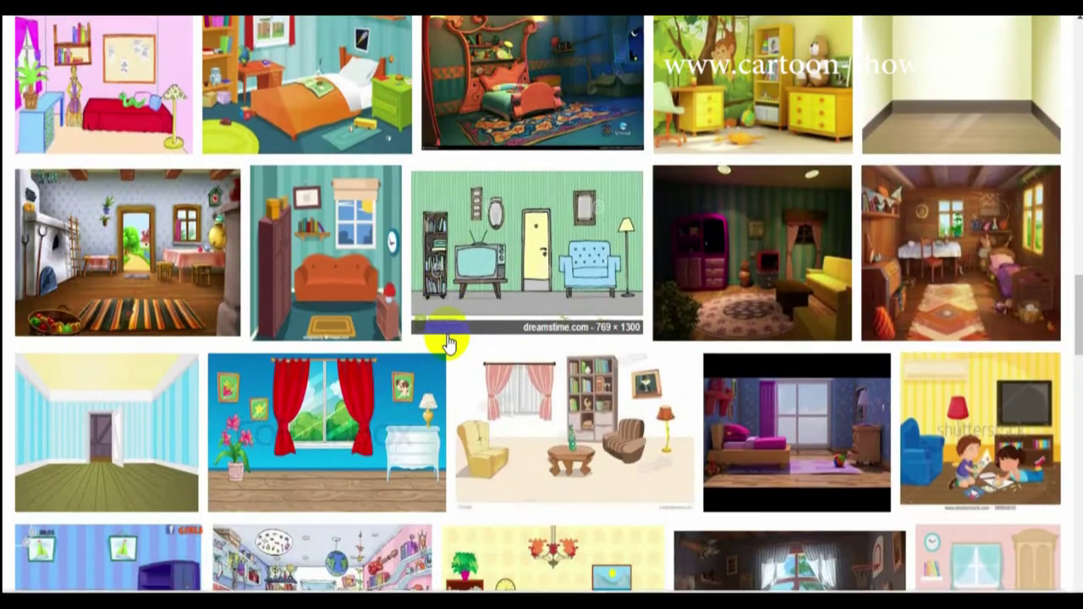
scroll(448, 343, "down", 2)
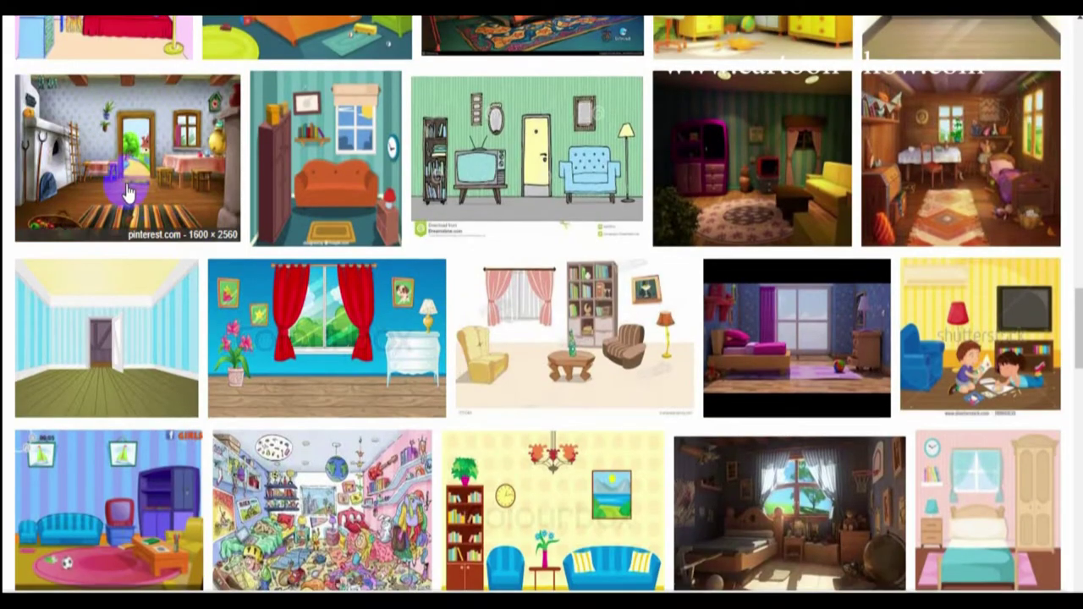
left_click(123, 188)
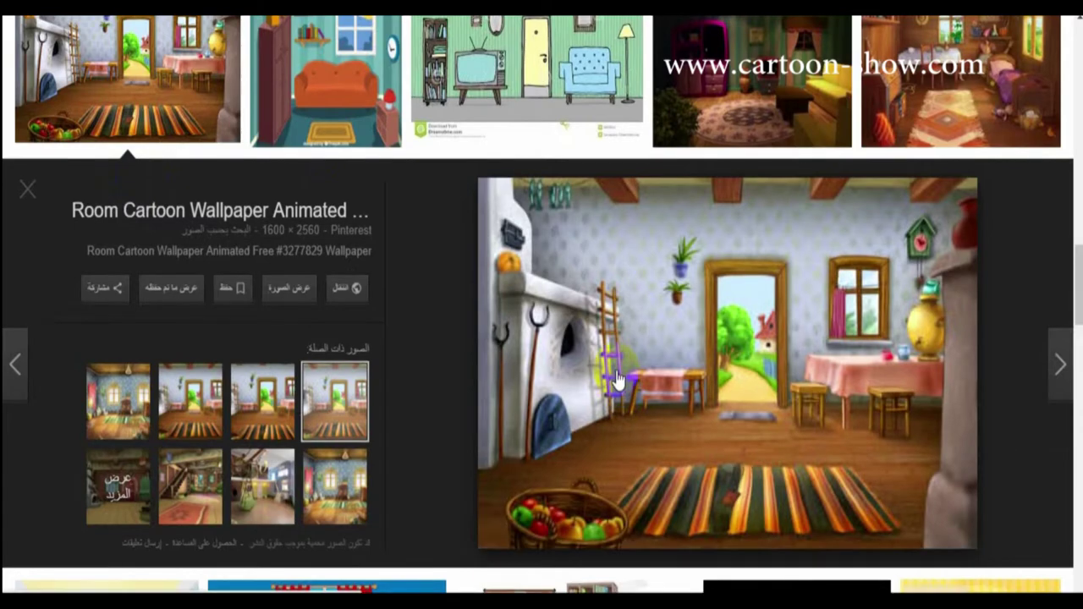
right_click(650, 392)
left_click(702, 229)
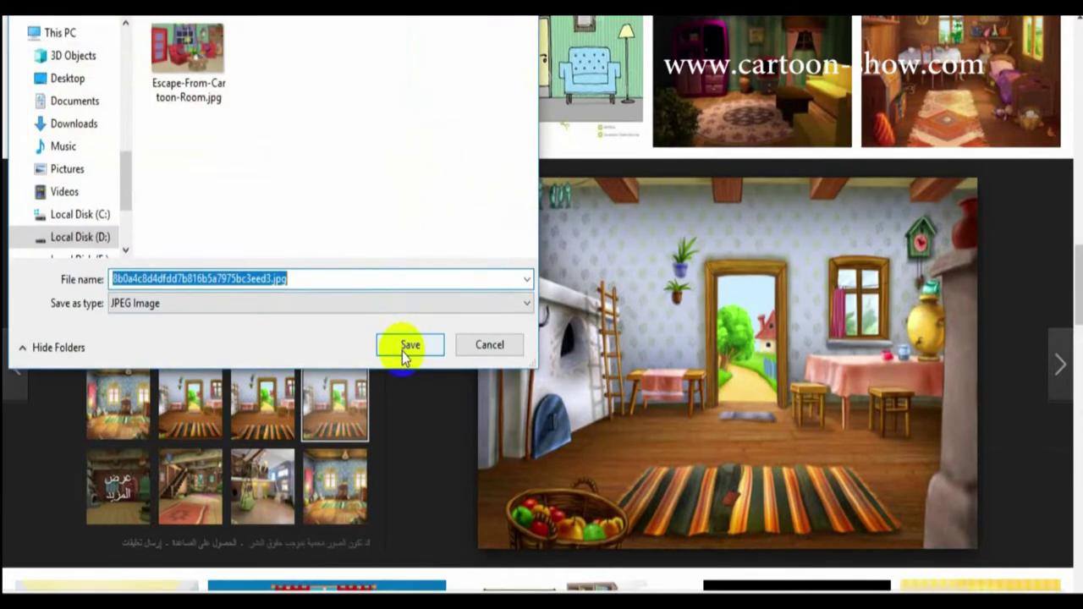
left_click(402, 352)
- Find the pink living room with the orange sofa in the image results and save the picture
scroll(443, 373, "down", 5)
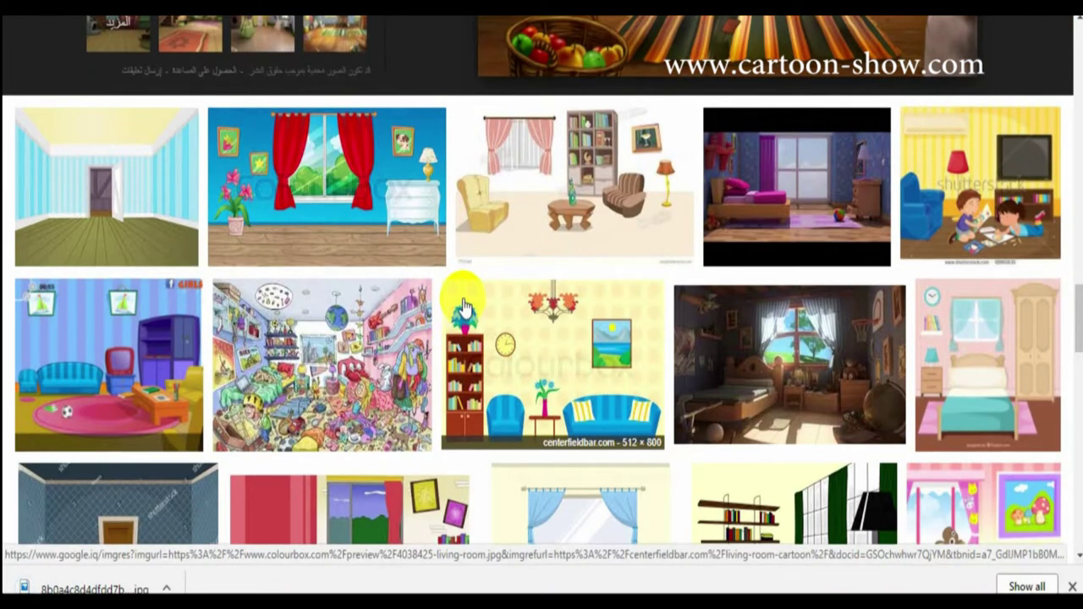
scroll(463, 303, "down", 5)
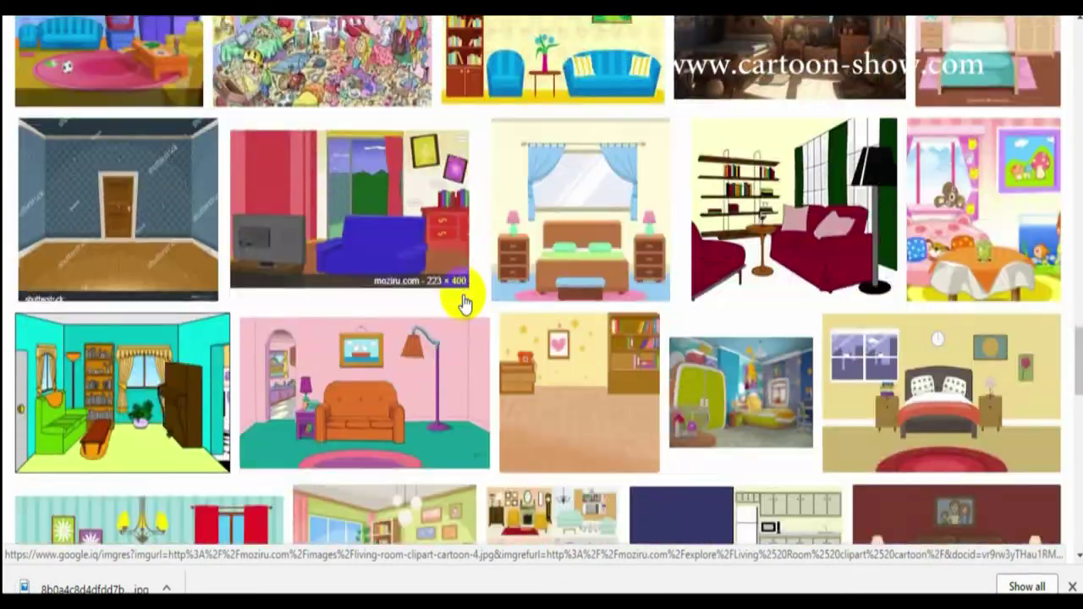
scroll(463, 298, "down", 2)
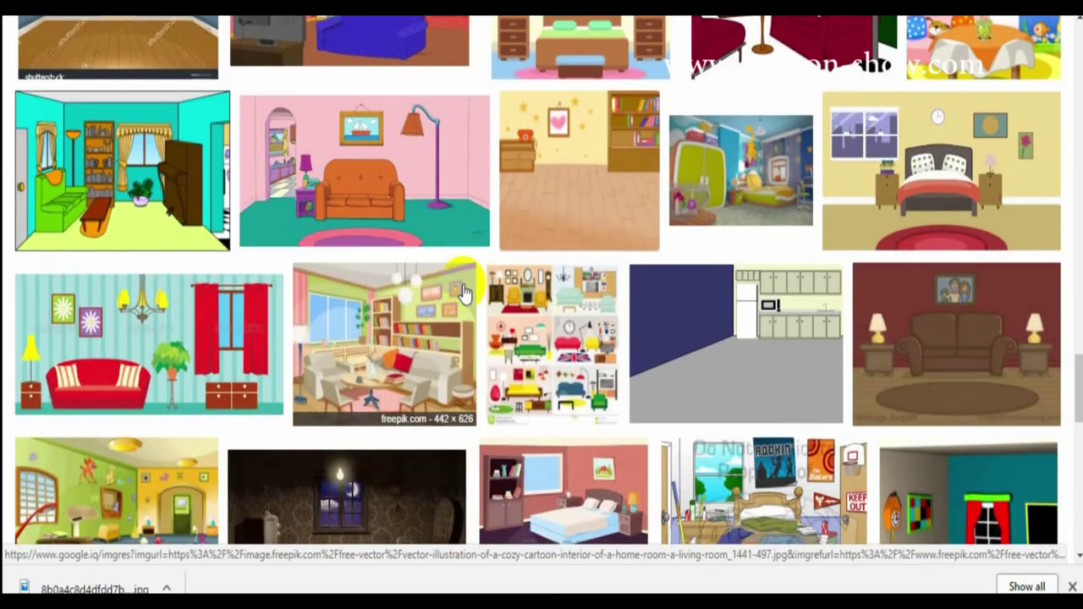
left_click(347, 195)
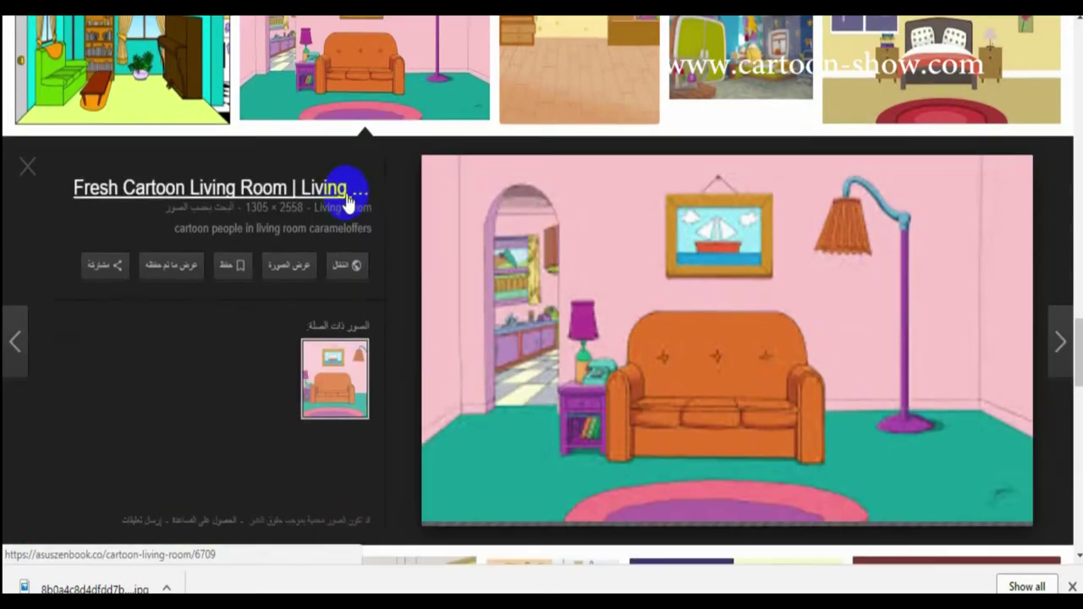
right_click(525, 341)
left_click(557, 193)
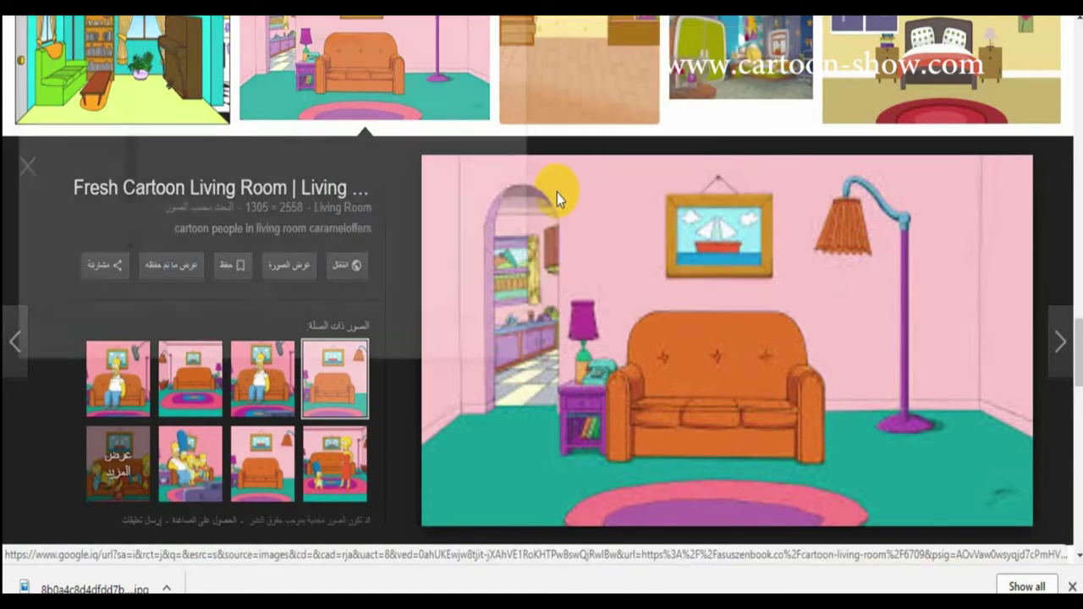
left_click(410, 345)
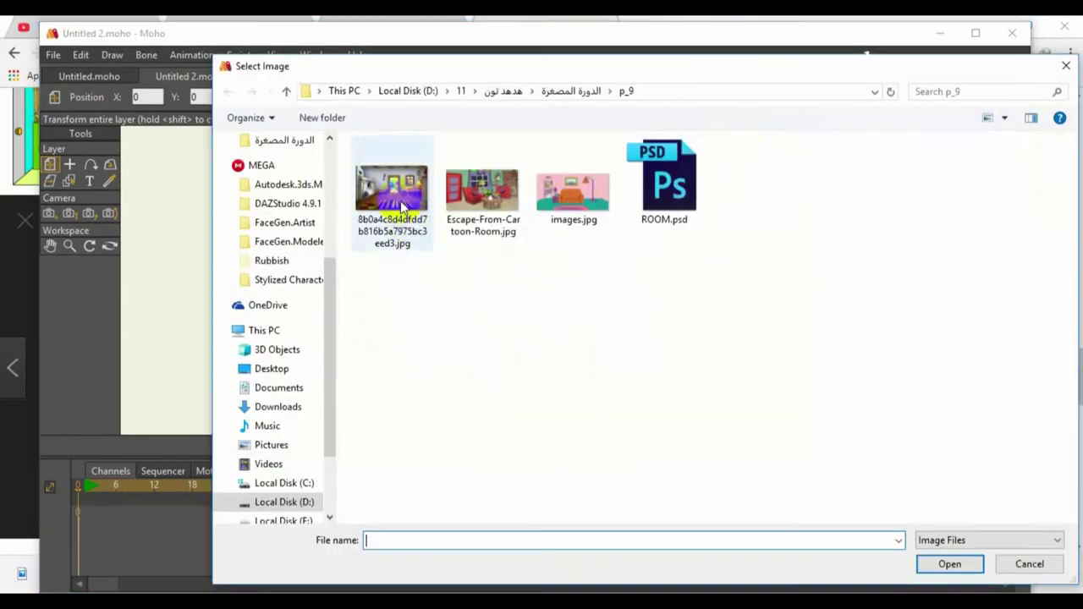
- Import the saved cottage room picture into Moho as an image layer behind the room's window
double_click(392, 194)
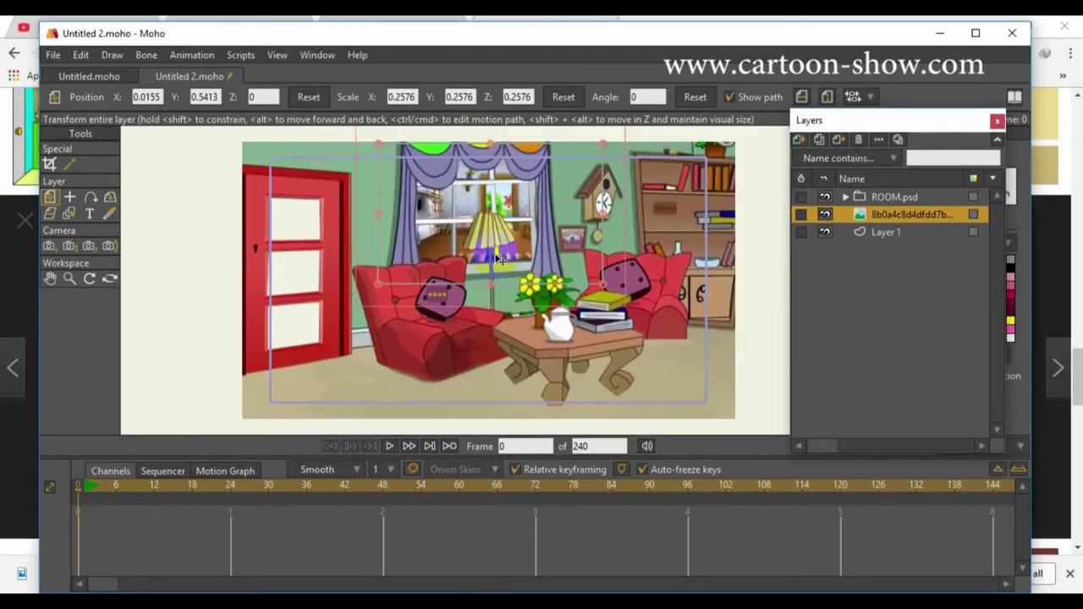
key("ctrl+r")
left_click(1036, 28)
left_click(50, 278)
scroll(290, 317, "up", 5)
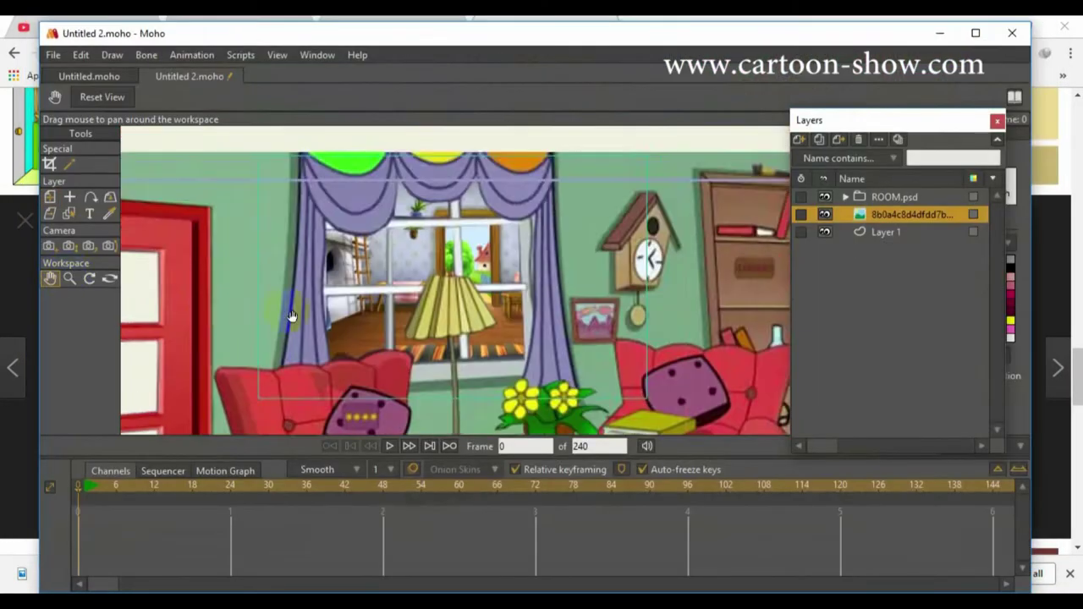
scroll(291, 317, "down", 7)
- Add images.jpg as an image layer above the cottage picture and create a new vector layer
left_click(799, 140)
left_click(848, 213)
left_click(799, 140)
left_click(817, 170)
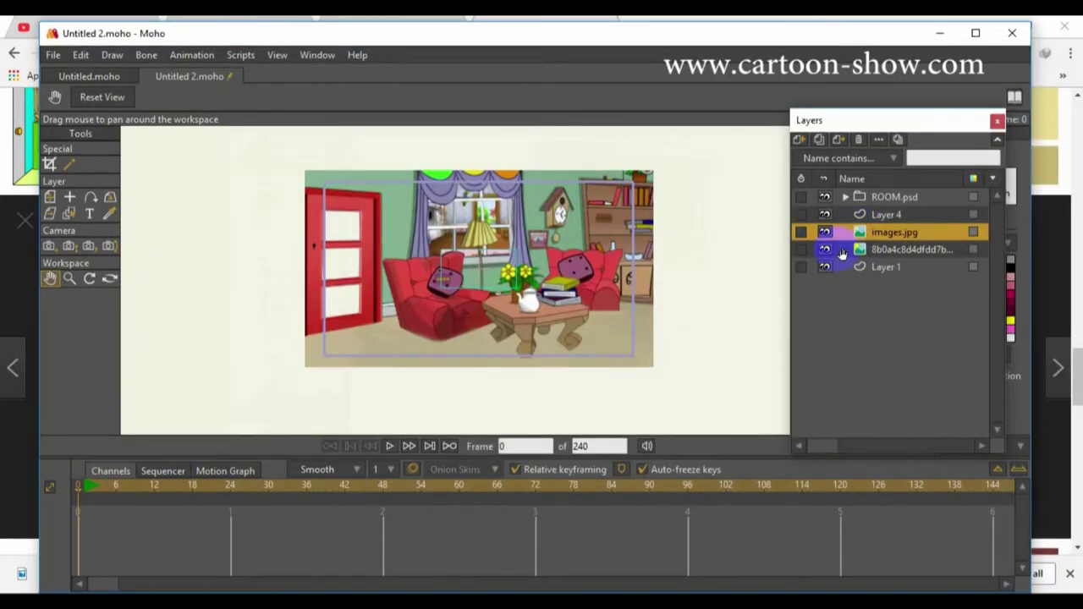
- Move and scale the images.jpg layer so the pink living room sits behind the red door
left_click(50, 196)
left_click_drag(463, 268, 329, 231)
left_click_drag(276, 256, 349, 233)
left_click_drag(316, 296, 316, 319)
left_click_drag(289, 275, 290, 283)
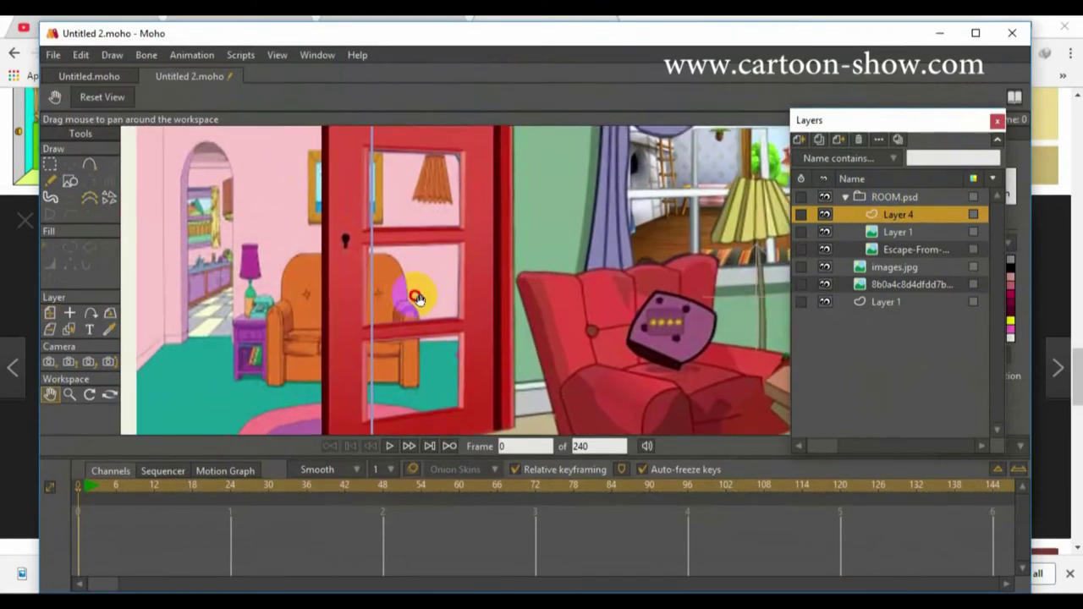
- Set the new vector layer's shape effect to Gradient and give its end stop a dark teal colour
key("a")
left_click_drag(883, 116, 738, 119)
left_click(935, 218)
left_click(927, 305)
double_click(738, 383)
left_click(871, 267)
left_click(815, 295)
left_click(899, 394)
- Set the gradient's start stop to a light teal green and accept the linear gradient
double_click(535, 384)
left_click(870, 282)
left_click(736, 217)
left_click(899, 394)
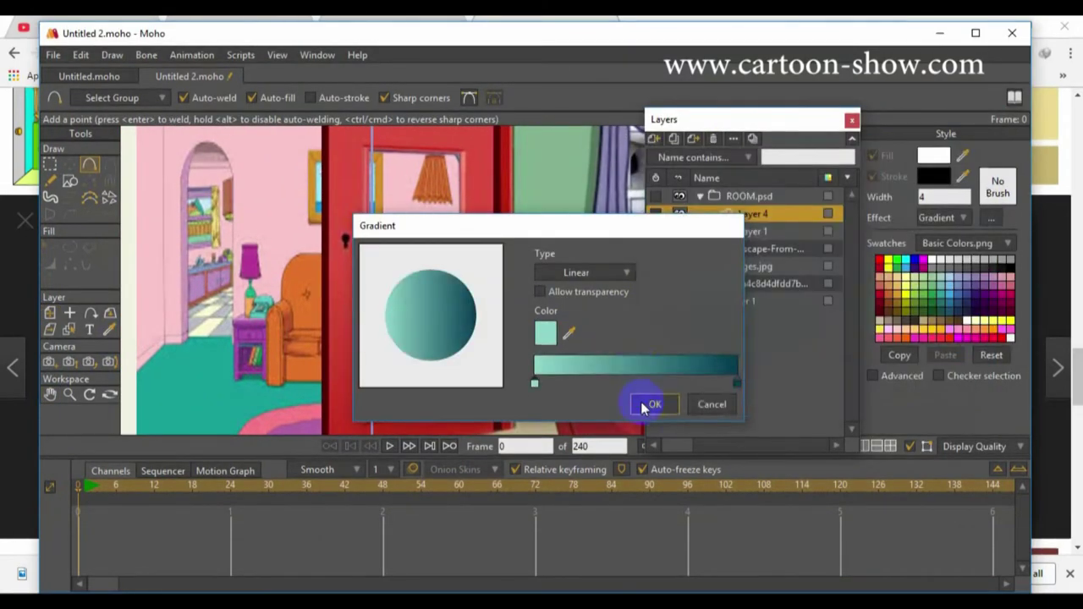
left_click(652, 405)
- Draw a four-sided shape covering the door's glass panels and place its layer beneath the room image
left_click_drag(482, 374, 484, 420)
mouse_move(484, 419)
left_mouse_down()
mouse_move(350, 430)
mouse_move(341, 141)
left_mouse_up()
mouse_move(341, 141)
left_mouse_down()
mouse_move(461, 155)
mouse_move(474, 141)
left_mouse_up()
left_click(70, 165)
left_click_drag(750, 214, 743, 258)
- Select the outline around the door panels for filling and make the white fill colour semi-transparent
left_click(69, 248)
left_click(934, 156)
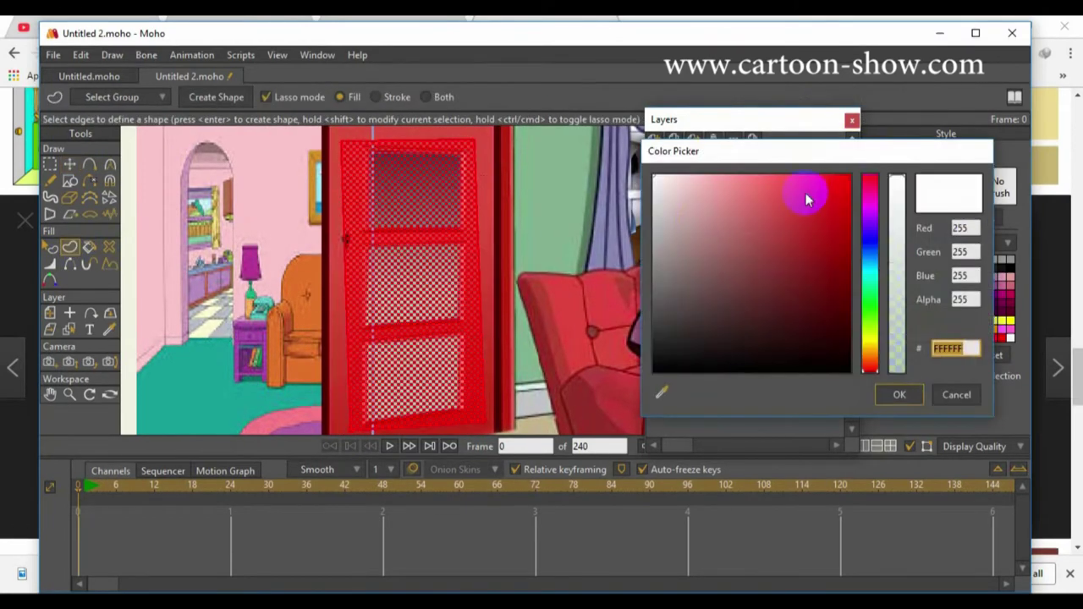
left_click_drag(890, 302, 890, 288)
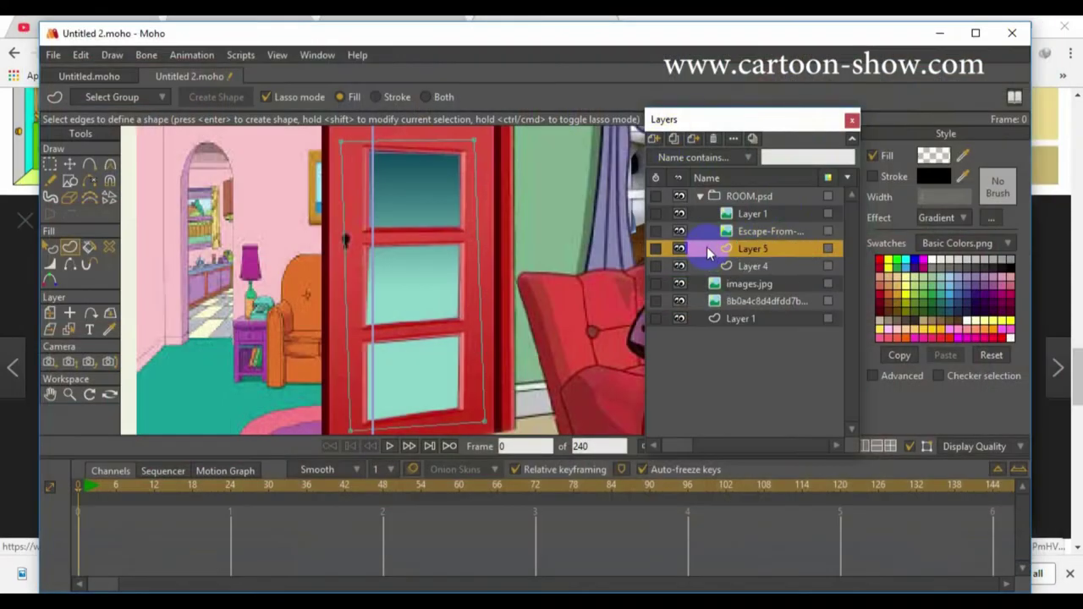
- Rename the two vector layers holding the glass shapes as GLASS and GLASS2
double_click(741, 248)
type("GLASS")
key("Return")
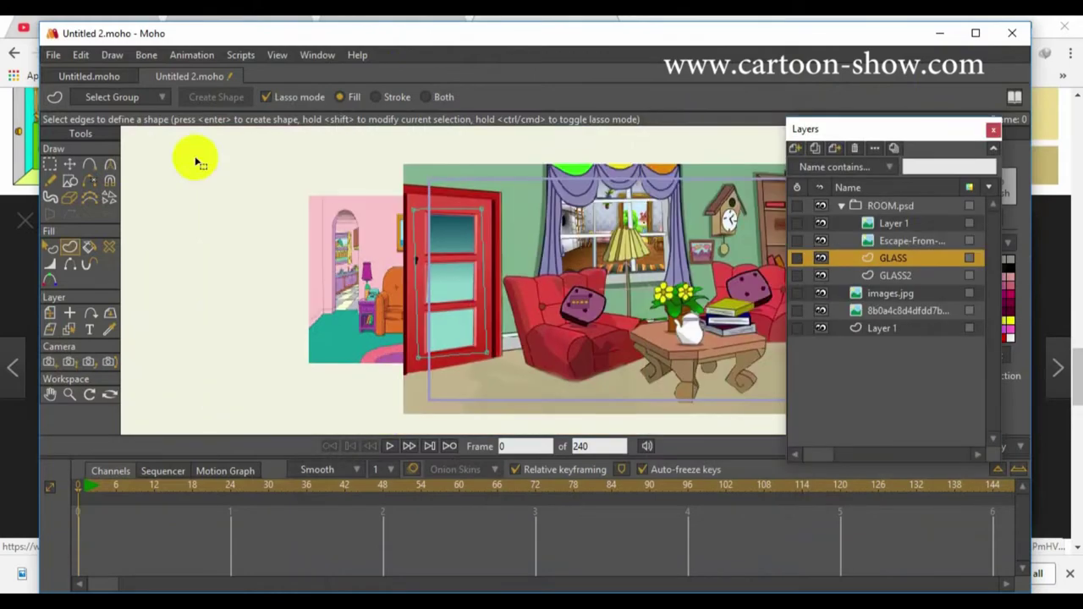
- Render frame 0 to check how the window and door glass look over the backgrounds, and close the render
left_click_drag(613, 222, 522, 174)
left_click_drag(673, 323, 576, 271)
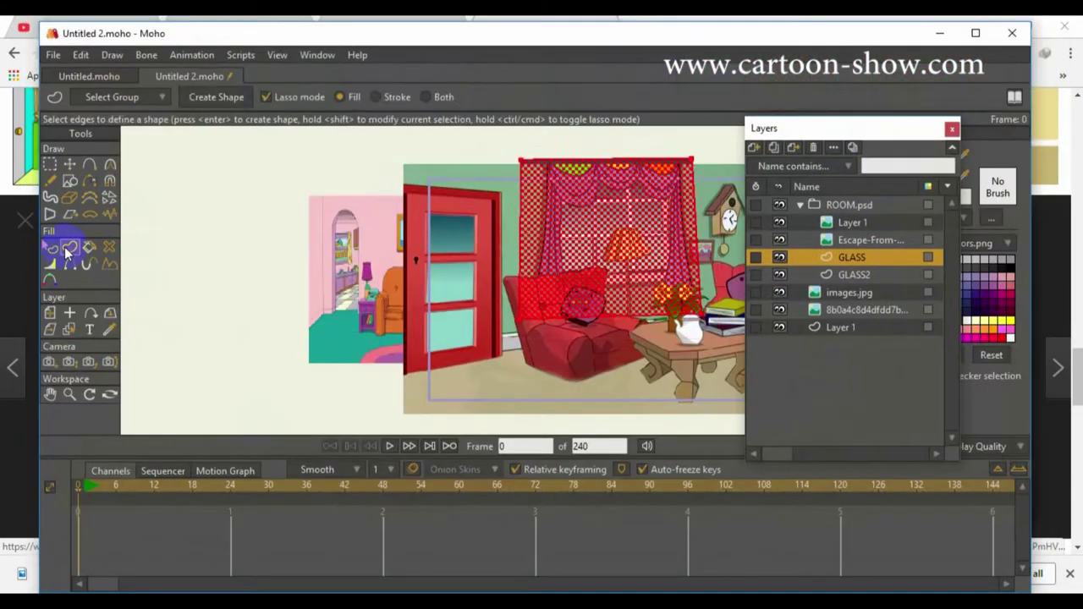
left_click(51, 247)
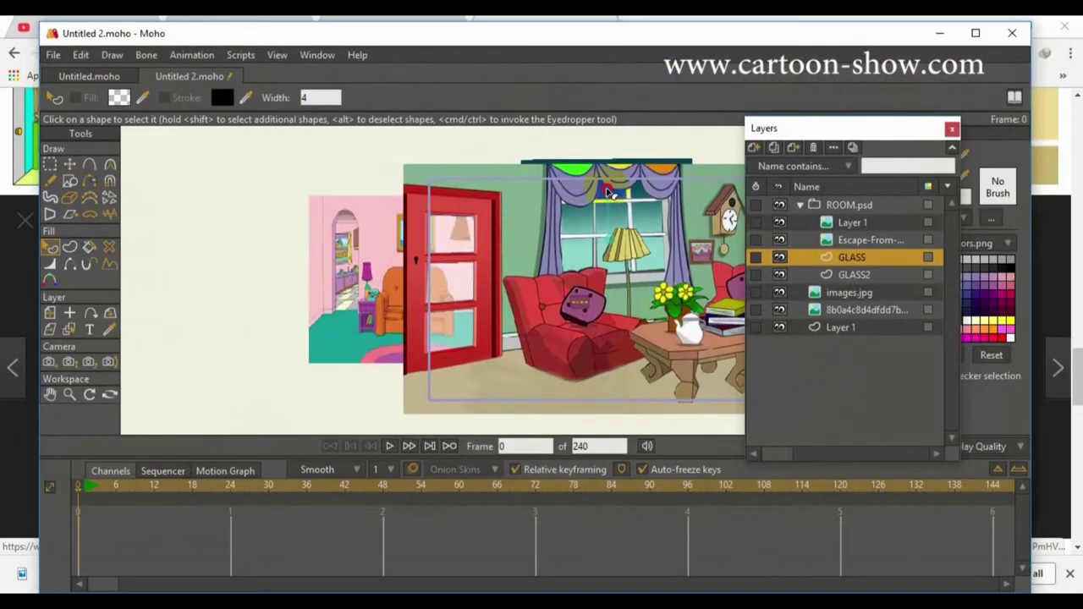
left_click(855, 276)
key("ctrl+r")
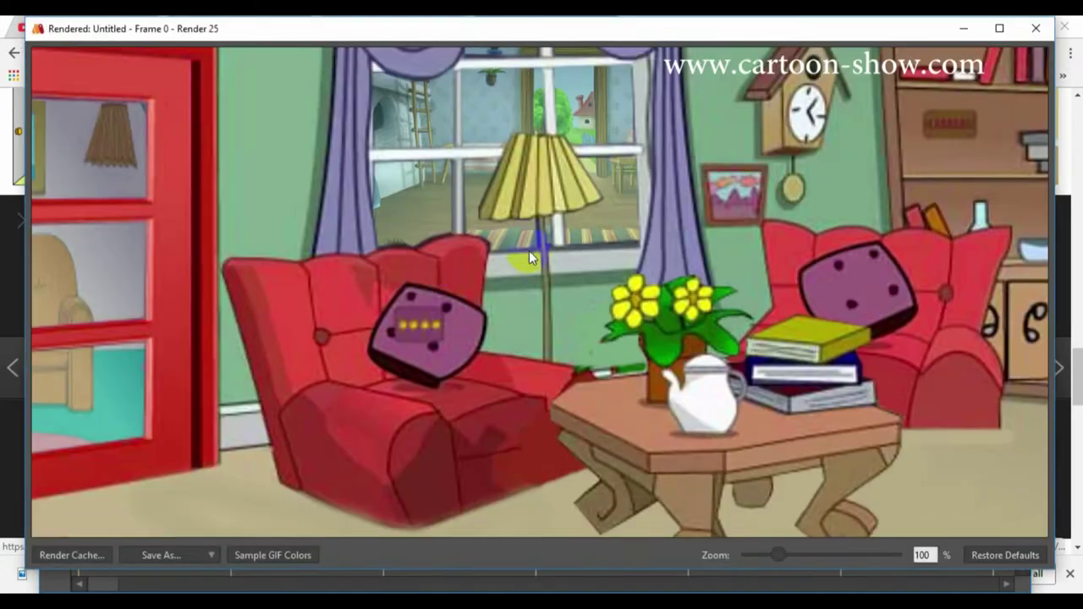
left_click(1036, 28)
- Rename the two background image layers below the ROOM.psd group as BAG1 and BAG2, and collapse the group
left_click_drag(834, 126, 926, 126)
left_click(50, 394)
left_click_drag(435, 344, 326, 336)
left_click(889, 203)
double_click(916, 221)
type("BAG1")
key("Return")
double_click(921, 239)
type("BAG2")
key("Return")
left_click(890, 203)
left_click(890, 203)
left_click(54, 56)
left_click(68, 91)
left_click(899, 59)
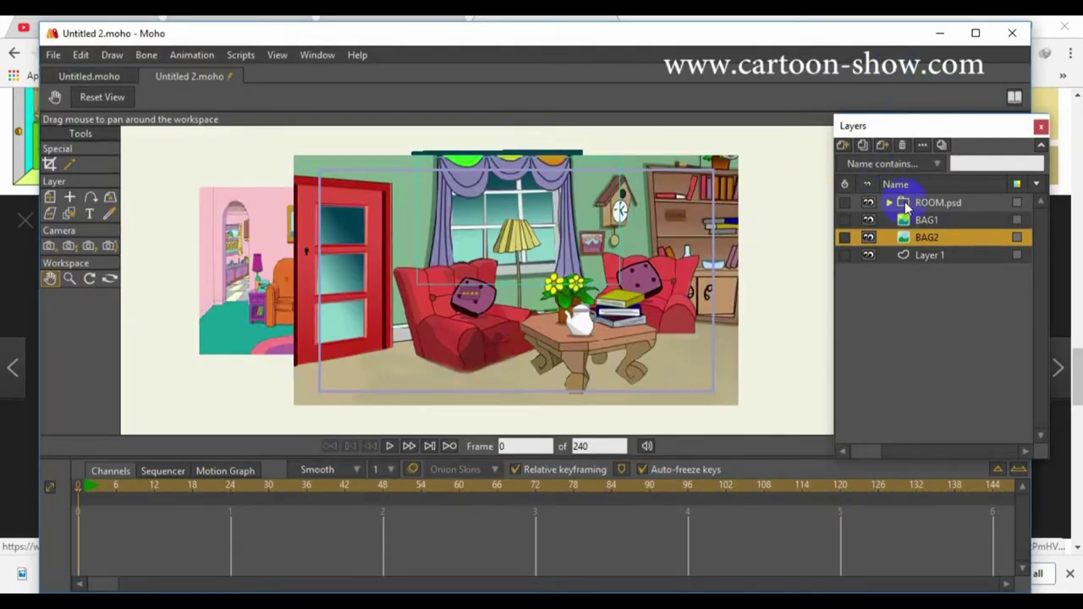
- With the ROOM.psd group selected, start the Character Wizard and randomize until a brown-haired figure in a purple top and brown shorts comes up
left_click(931, 203)
left_click(314, 52)
left_click(351, 185)
left_click(814, 553)
left_click(808, 557)
left_click(805, 554)
left_click(805, 554)
left_click(805, 555)
left_click(804, 548)
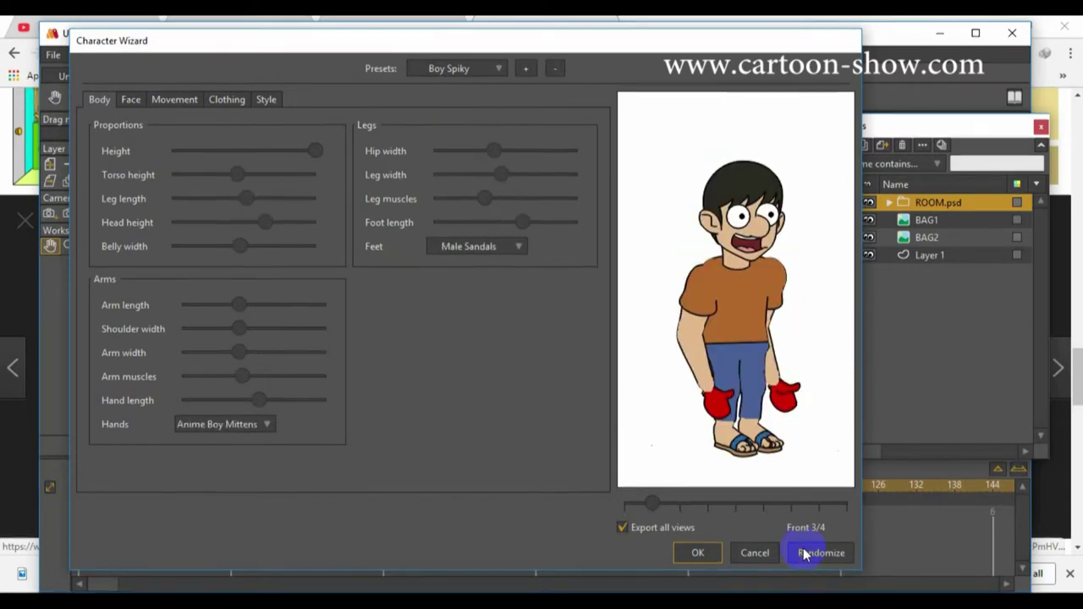
left_click(803, 548)
left_click(804, 547)
left_click(802, 545)
left_click(803, 545)
left_click(812, 546)
left_click(813, 544)
left_click(812, 542)
left_click(812, 546)
left_click(811, 548)
left_click(812, 549)
left_click(811, 551)
left_click(812, 552)
left_click(811, 553)
left_click(812, 553)
left_click(812, 553)
- Lengthen the character's torso and adjust the belly width, hip width and arm length
left_click_drag(233, 174, 260, 174)
left_click_drag(232, 221, 240, 246)
left_click(507, 152)
left_click_drag(233, 304, 224, 303)
- Go through the nose styles, set the character's nose to Toon and keep the head prop at <None>
left_click(132, 100)
left_click(487, 258)
left_click(471, 289)
left_click(474, 259)
left_click(472, 303)
left_click(473, 258)
left_click(468, 360)
left_click(474, 258)
left_click(470, 375)
left_click(475, 258)
left_click(480, 389)
left_click(477, 258)
left_click(485, 404)
left_click(479, 258)
left_click(484, 417)
left_click(480, 364)
left_click(464, 380)
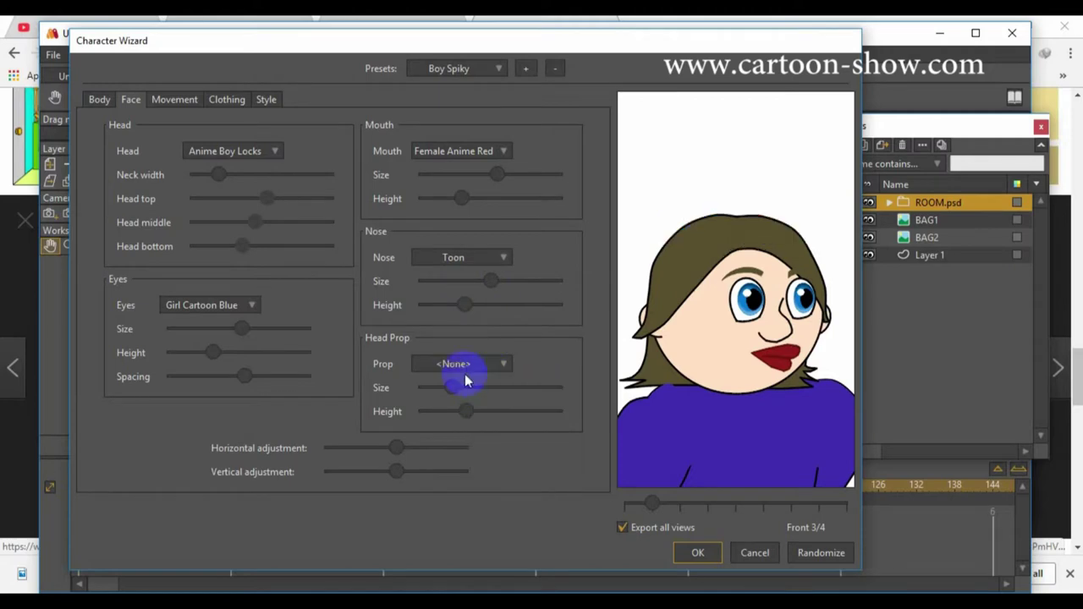
- Replace the character's Girl Cartoon Blue eyes with a smaller, dark eye style
left_click(252, 306)
left_click(259, 351)
left_click(251, 306)
left_click(261, 365)
- Dress the character in a dark red top and long dark blue trousers
left_click(181, 100)
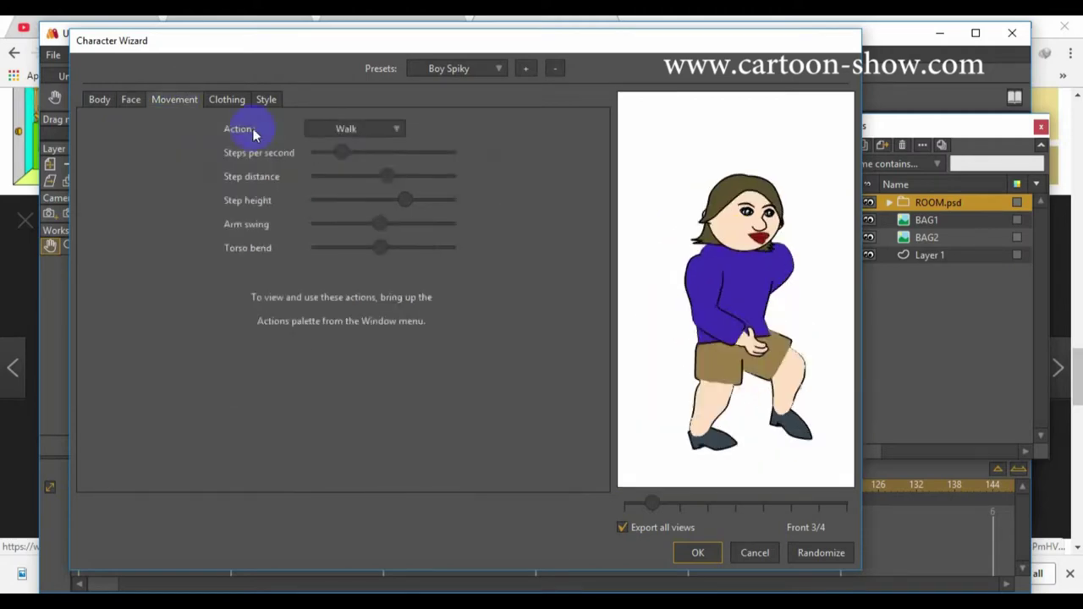
key("ctrl+Tab")
left_click(460, 183)
left_click(408, 175)
left_click(871, 181)
left_click(872, 395)
left_click(242, 175)
left_click(871, 238)
left_click(847, 286)
left_click(872, 395)
key("ctrl+Tab")
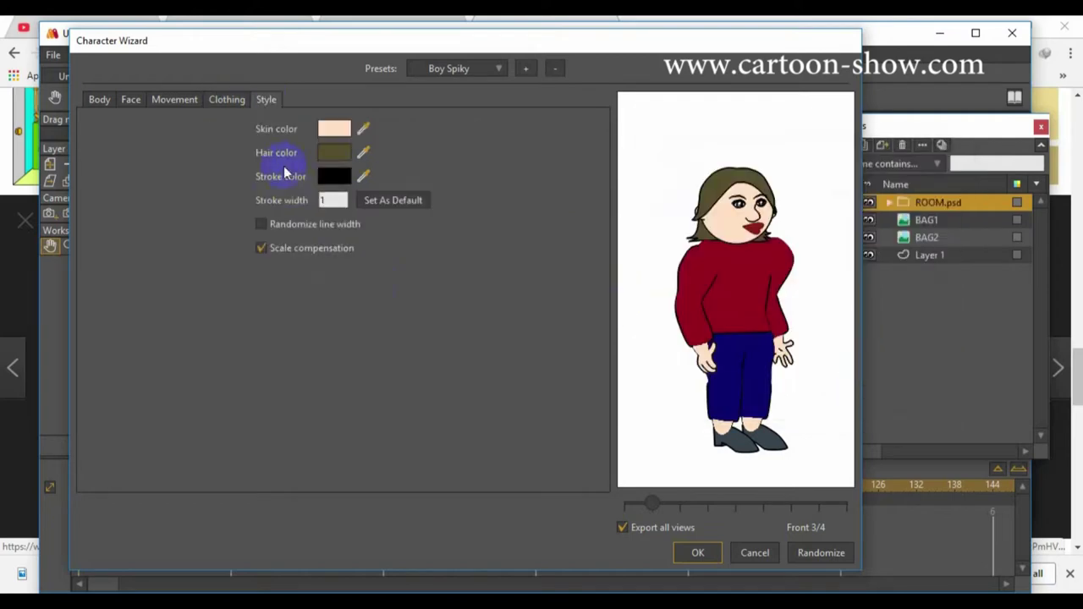
- Narrow the character's shoulders and arms, replace the Long Fingers hands with another style, and create the character
left_click(99, 99)
left_click_drag(254, 332, 227, 336)
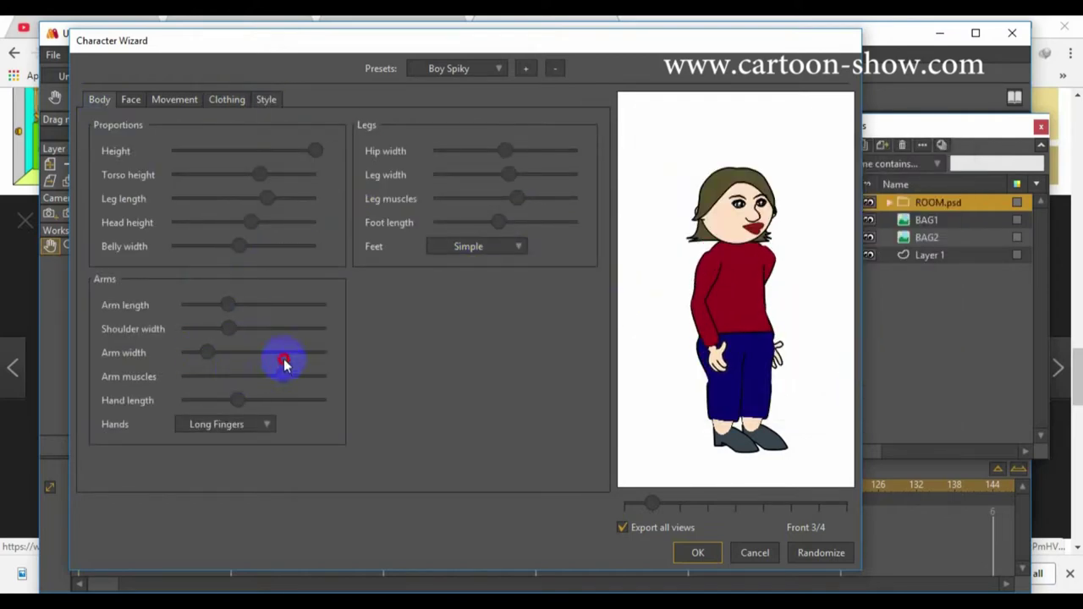
left_click(227, 425)
left_click(246, 455)
left_click(239, 425)
left_click(254, 470)
left_click(239, 425)
left_click(241, 484)
left_click(698, 553)
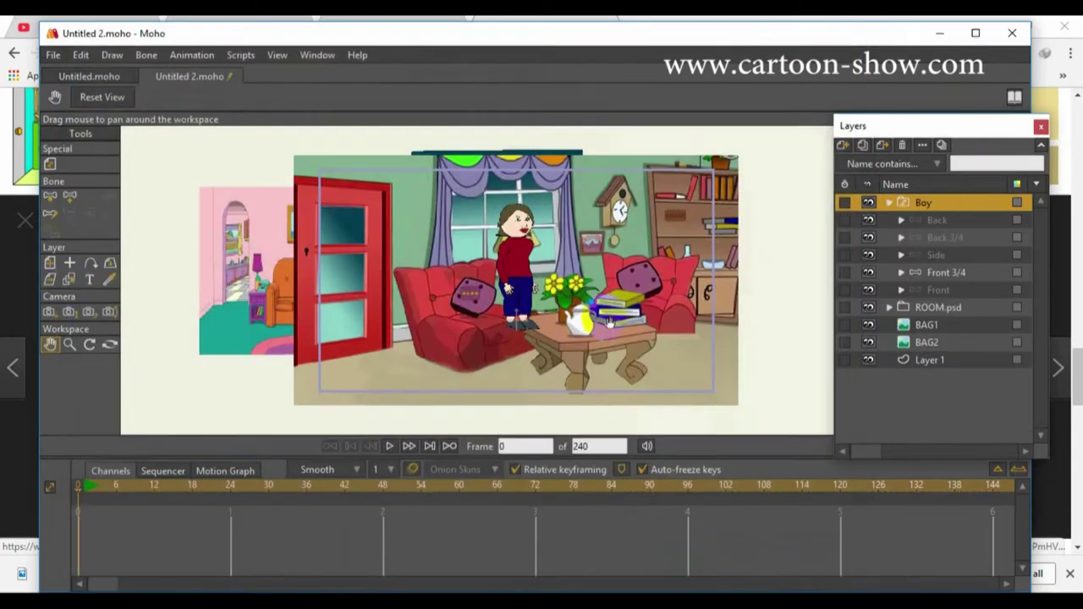
- Rename the Boy layer as WOMAN and place it in the ROOM.psd group between Layer 1 and the room image
double_click(897, 205)
type("WOMAN")
key("Return")
left_click_drag(923, 203, 913, 295)
left_click_drag(914, 249, 914, 245)
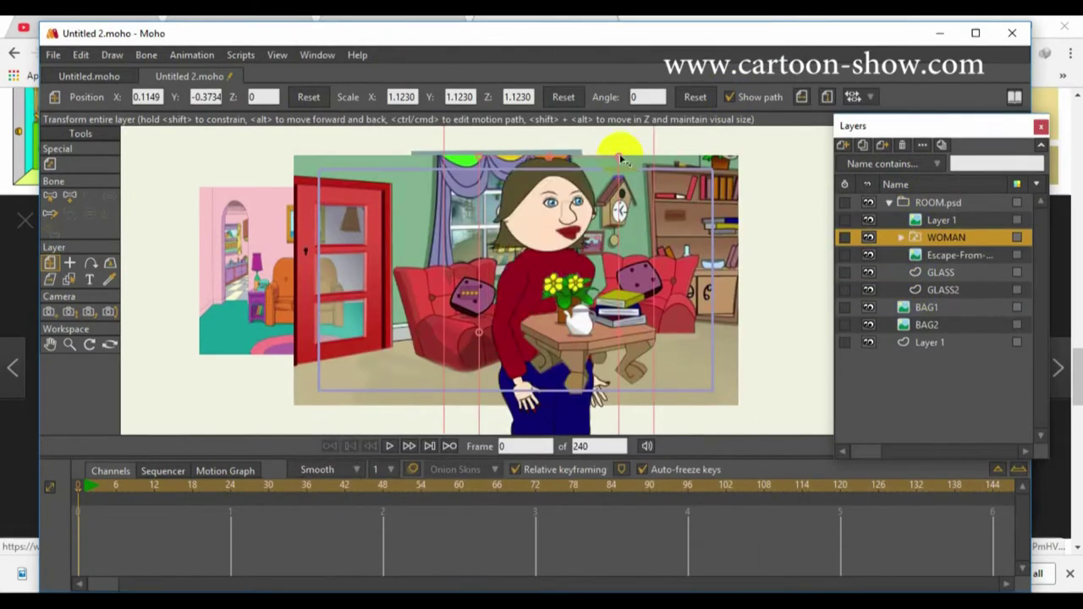
- Scale the woman down to about 0.45 and stand her between the left armchair and the table
left_click_drag(535, 292, 518, 274)
left_click_drag(548, 192, 541, 226)
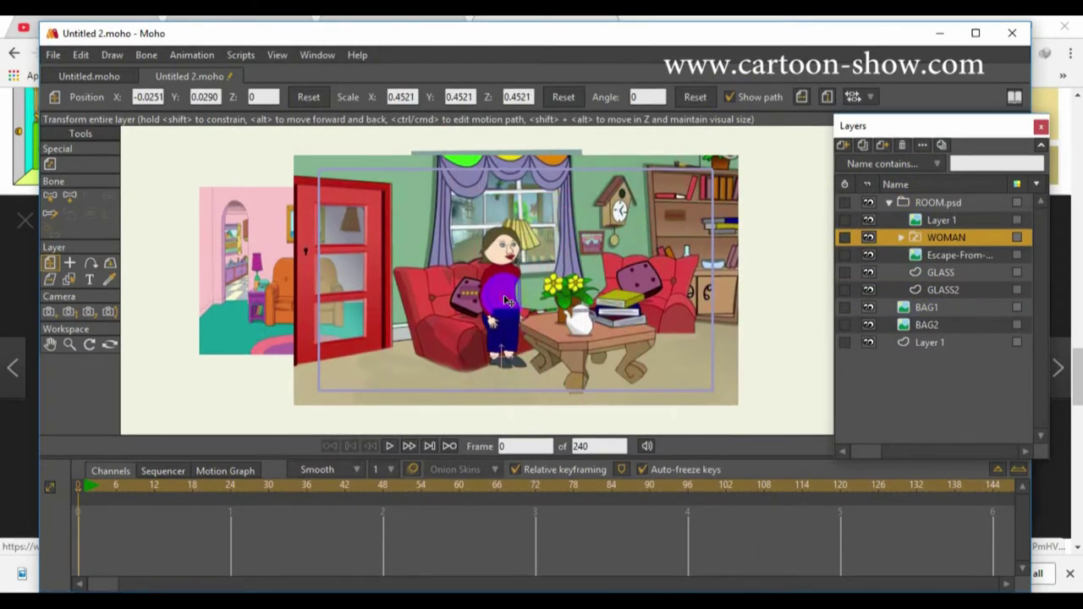
left_click_drag(505, 276, 499, 264)
- Test the woman's Front 3/4 rig by manipulating its bones, and collapse the WOMAN layer
left_click(902, 238)
left_click(956, 307)
scroll(490, 280, "up", 3)
left_click(109, 162)
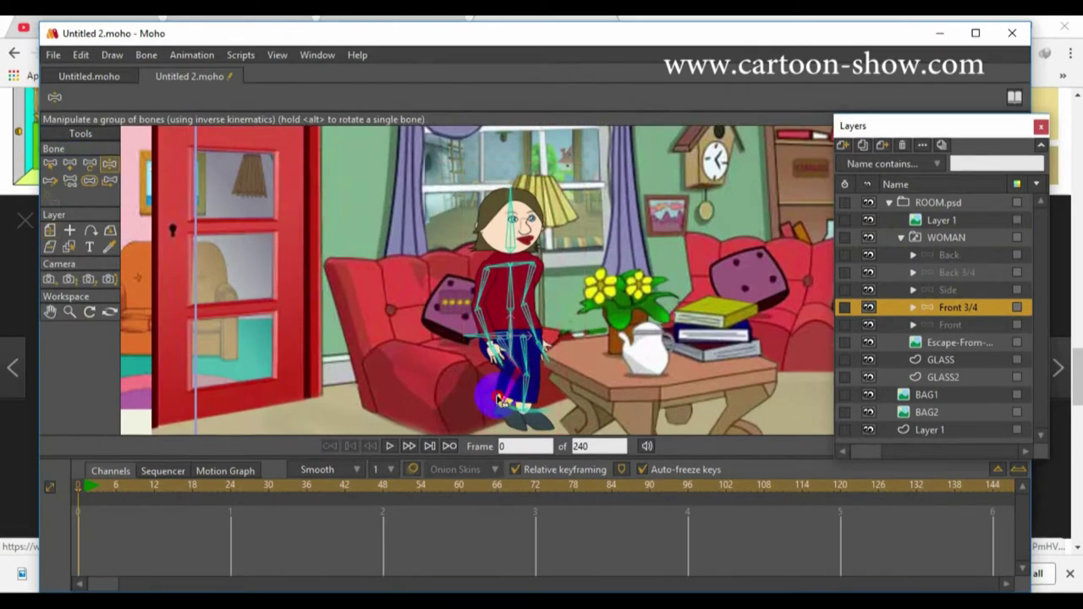
left_click_drag(578, 362, 512, 273)
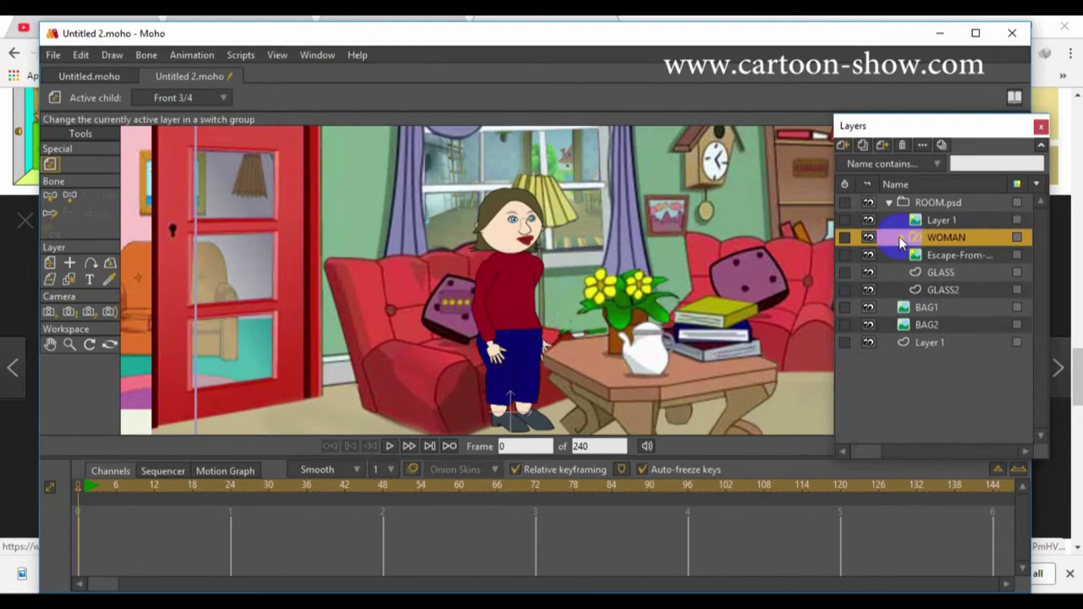
left_click(901, 238)
left_click(956, 308)
left_click(902, 238)
- Create a second randomized character with the Character Wizard and delete its layer
left_click(318, 55)
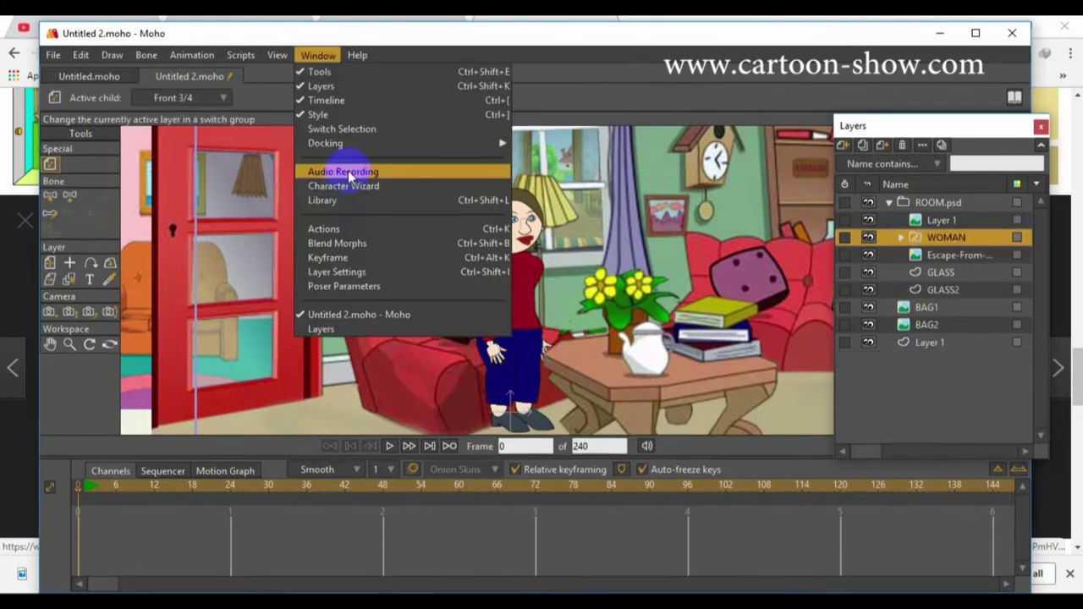
left_click(343, 185)
left_click(817, 552)
left_click(808, 551)
left_click(805, 552)
left_click(805, 551)
left_click(804, 551)
left_click(803, 550)
left_click(801, 549)
left_click(801, 548)
left_click(801, 548)
left_click(801, 548)
left_click(801, 547)
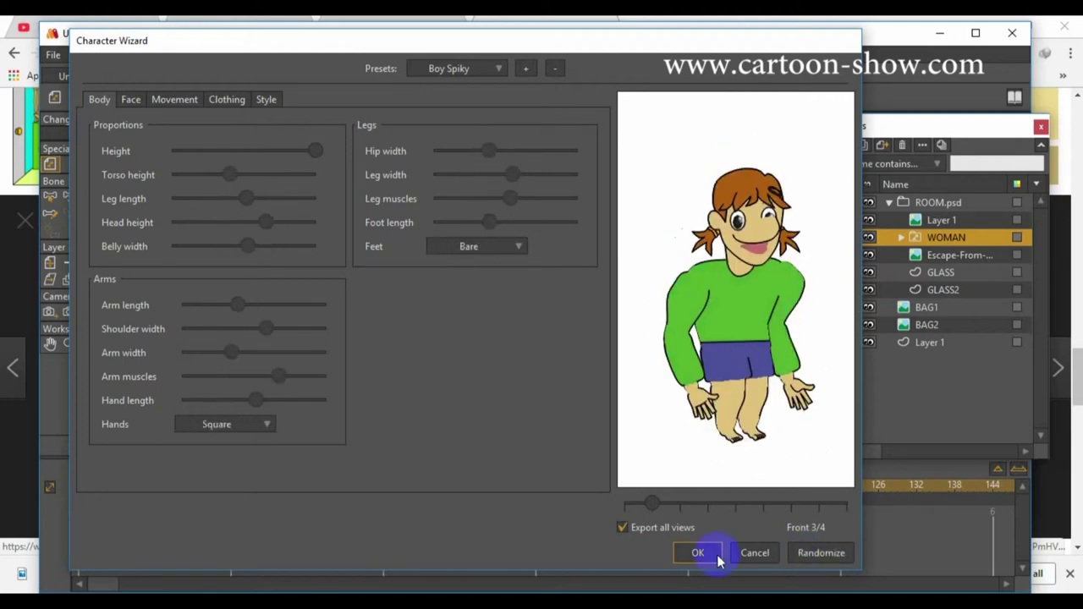
left_click(707, 554)
left_click(902, 145)
- Randomize a new wizard character until a pink-haired girl in a purple top comes up, and narrow her shoulders and arms
left_click(320, 55)
left_click(338, 186)
left_click(813, 555)
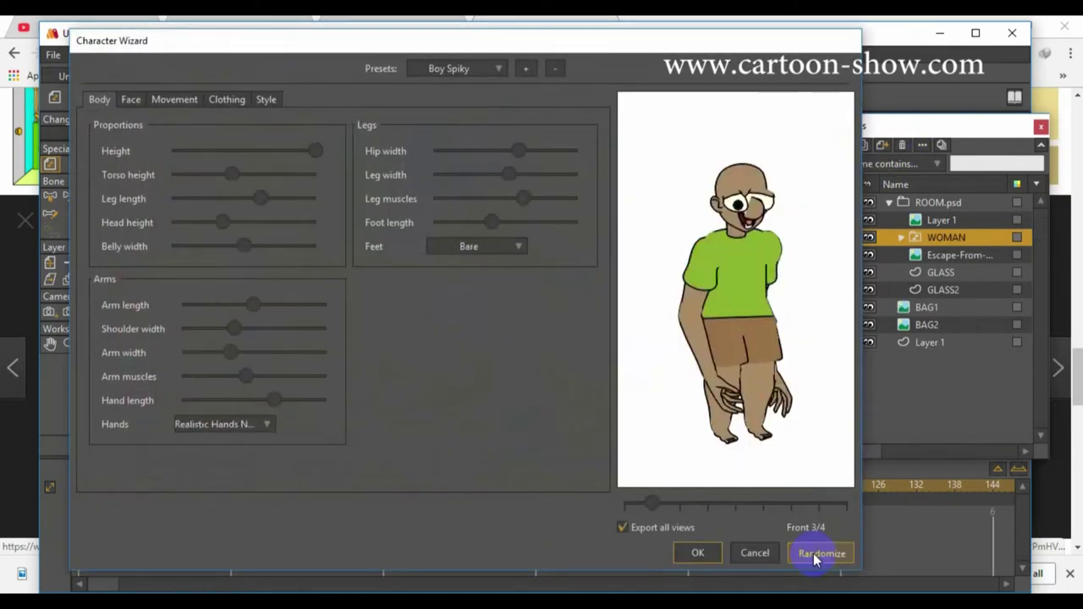
left_click(812, 550)
left_click(812, 547)
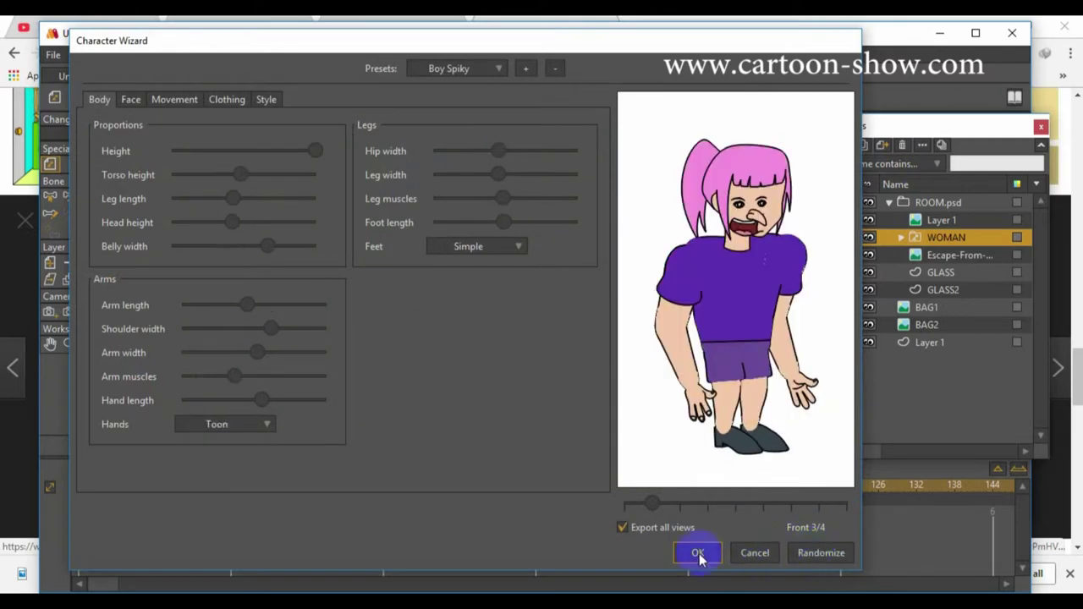
left_click_drag(268, 333, 225, 330)
left_click_drag(257, 353, 200, 356)
- Compare the nose styles for the pink-haired girl and set her nose to Toon
left_click(130, 99)
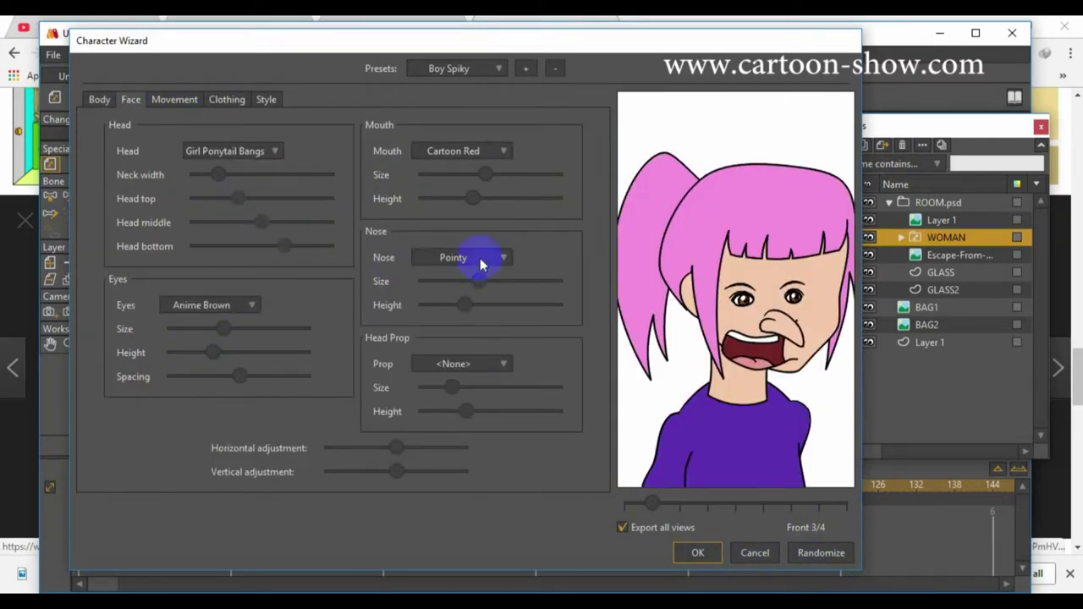
left_click(479, 258)
left_click(462, 383)
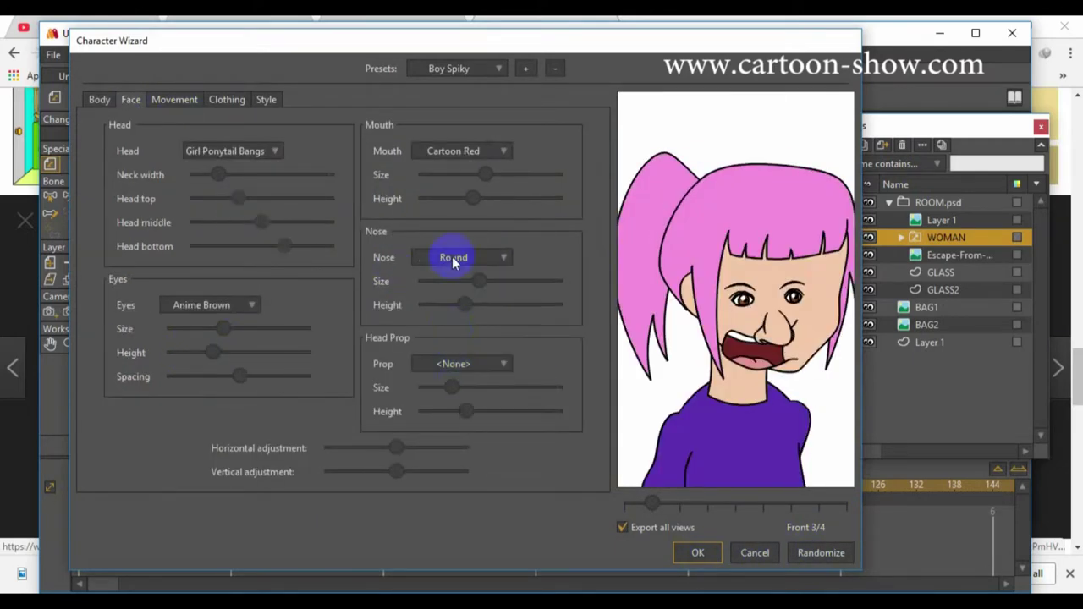
left_click(476, 390)
left_click(466, 258)
left_click(479, 403)
left_click(464, 260)
left_click(480, 417)
- Compare the mouth styles for the pink-haired girl and set her mouth to Female Anime Red
left_click(479, 152)
left_click(495, 182)
left_click(478, 151)
left_click(482, 197)
left_click(468, 153)
left_click(472, 209)
left_click(466, 152)
left_click(465, 226)
left_click(466, 153)
left_click(476, 240)
left_click(466, 154)
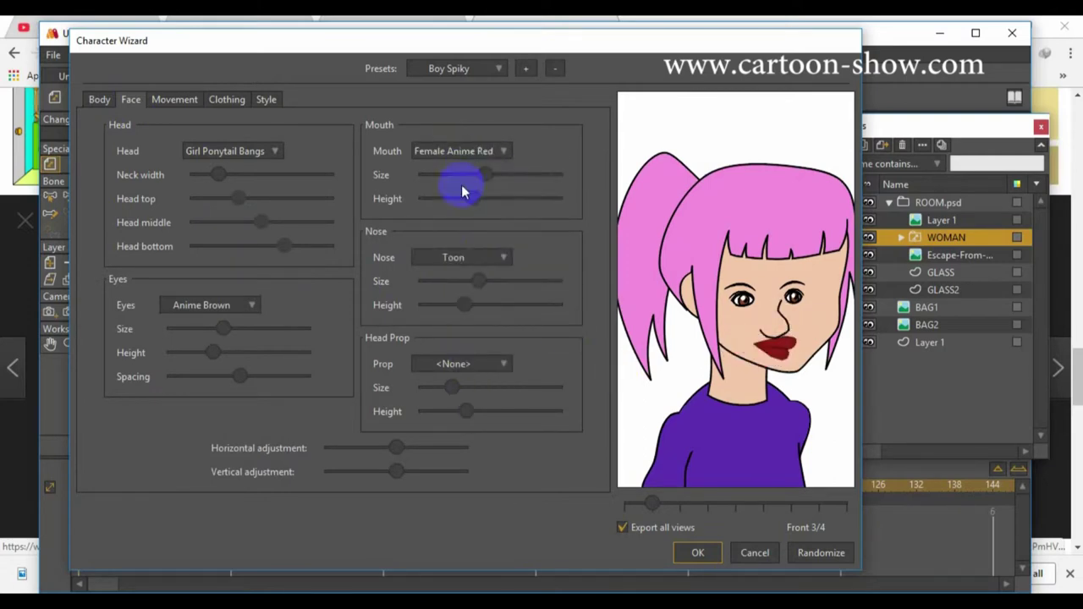
- Compare more mouth styles for the pink-haired girl and set her mouth to Cut Out
left_click(462, 153)
left_click(470, 269)
left_click(459, 154)
left_click(470, 283)
left_click(468, 154)
left_click(476, 299)
left_click(470, 153)
left_click(478, 210)
left_click(477, 225)
- Try the Fake Ears head prop on the girl and set the prop to Girl Baby Curls
left_click(465, 368)
left_click(477, 452)
left_click(468, 366)
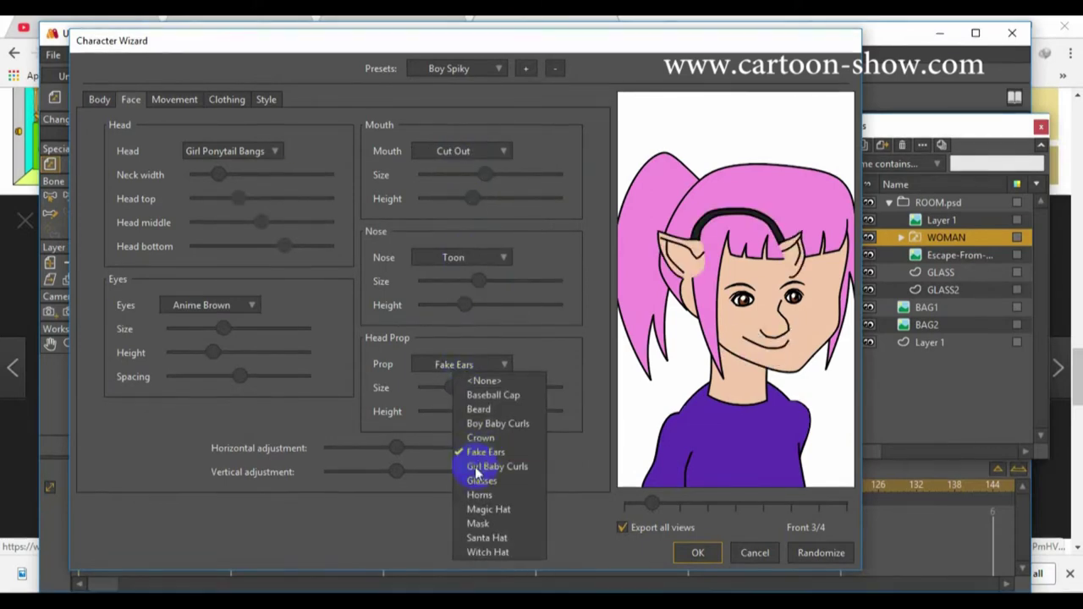
left_click(479, 467)
- Set the color of the girl's pants to bright yellow in the clothing settings
left_click(179, 105)
left_click(230, 107)
left_click(243, 176)
left_click(871, 340)
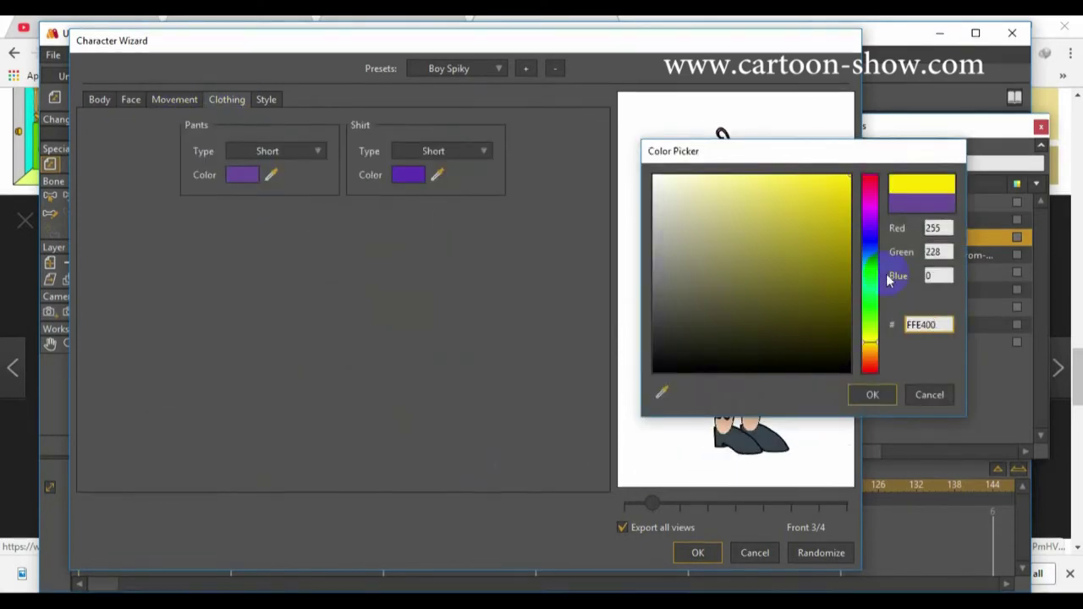
left_click_drag(818, 256, 851, 176)
left_click(872, 395)
- Set the girl's pants type to Long and color her short shirt olive green
left_click(411, 175)
left_click(872, 394)
left_click(467, 168)
left_click(275, 151)
left_click(273, 183)
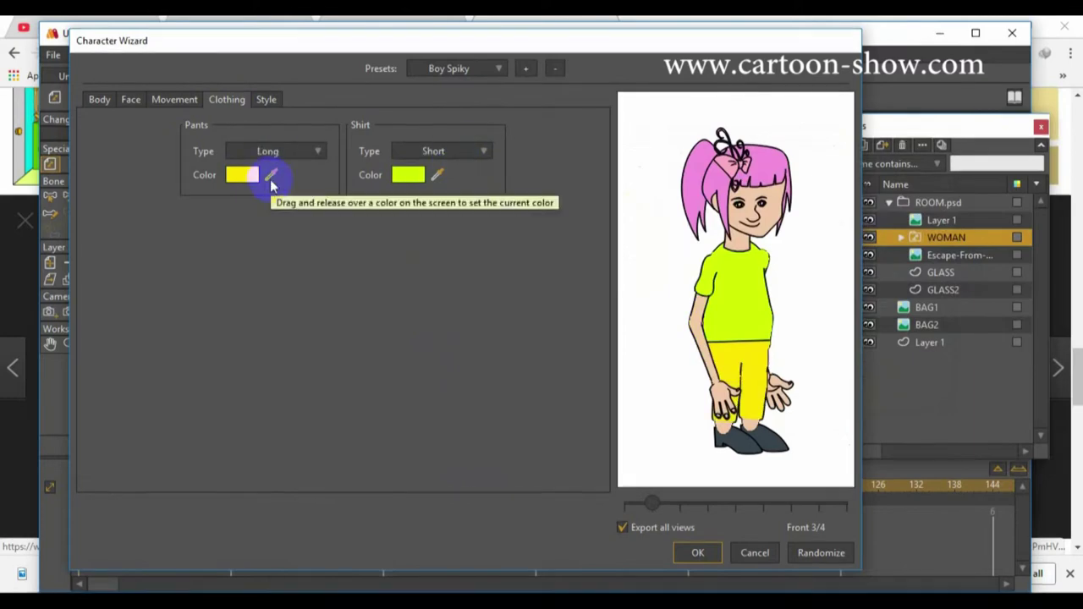
left_click(409, 174)
left_click(835, 273)
left_click(869, 394)
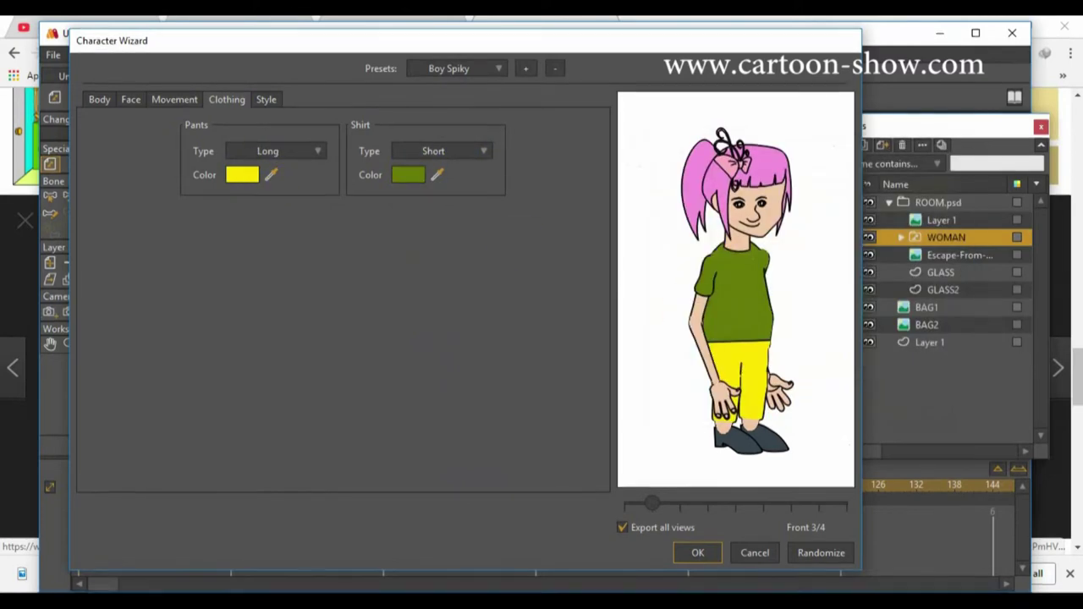
- Create the pink-haired character in the scene and render frame 0 to check her in the room
left_click(698, 552)
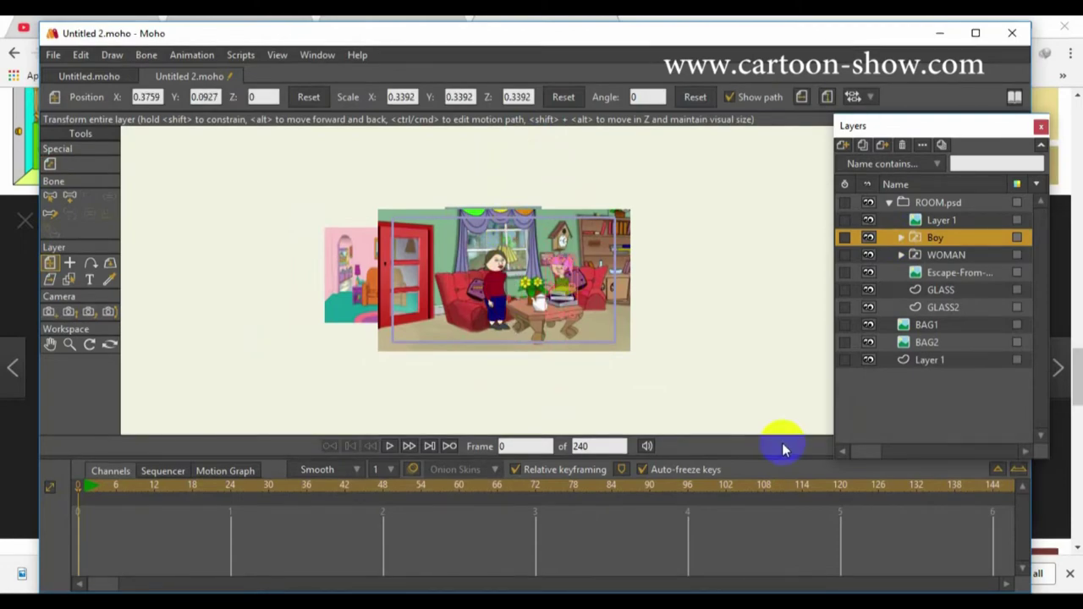
key("ctrl+r")
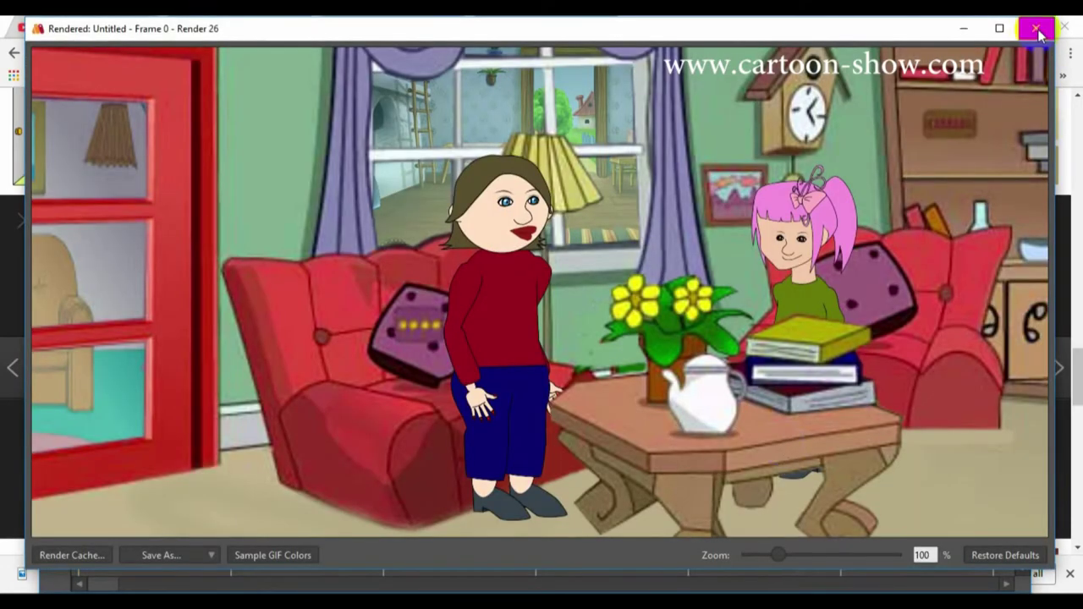
left_click(1038, 30)
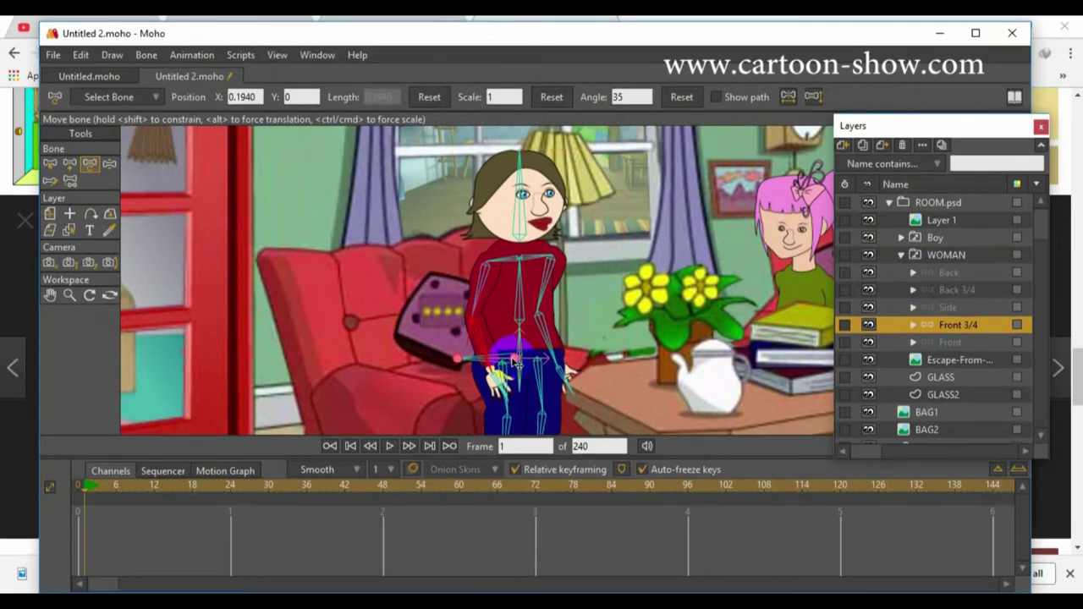
- Pose the WOMAN Front 3/4 bones on frame 1 so she sits hunched on the red armchair with her hands at her face
left_click_drag(516, 362, 497, 350)
left_click_drag(489, 393, 522, 383)
left_click_drag(521, 395, 508, 414)
left_click_drag(582, 403, 546, 410)
left_click_drag(494, 350, 569, 222)
left_click_drag(499, 255, 503, 261)
scroll(488, 280, "down", 2)
left_click_drag(485, 373, 492, 379)
left_click(514, 374)
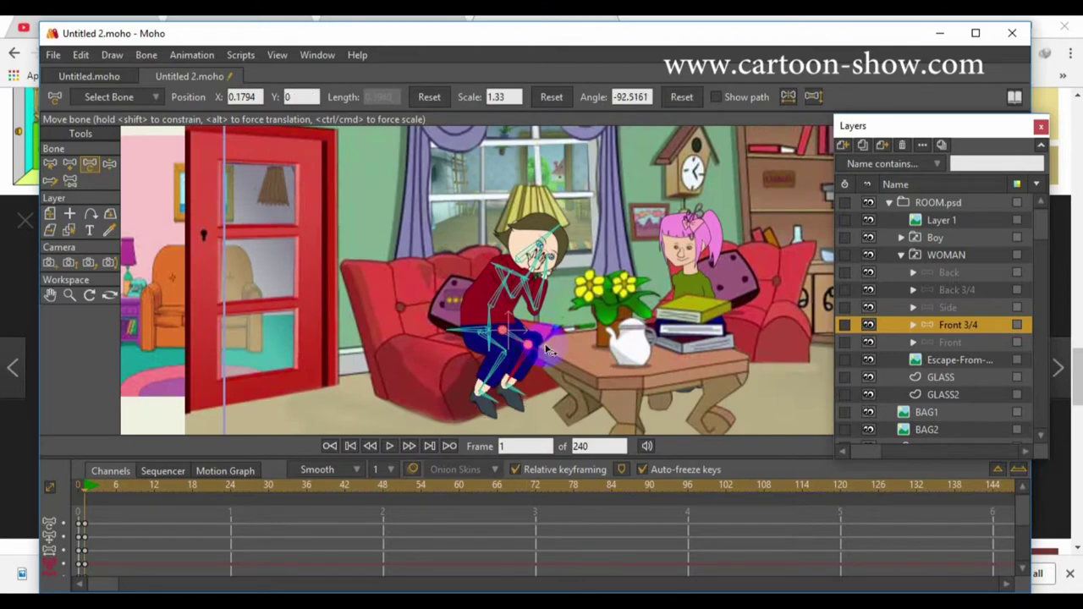
- Switch the woman's Eye L and Eye R layers inside the Front 3/4 Head group to Sad
left_click(914, 325)
scroll(950, 318, "down", 4)
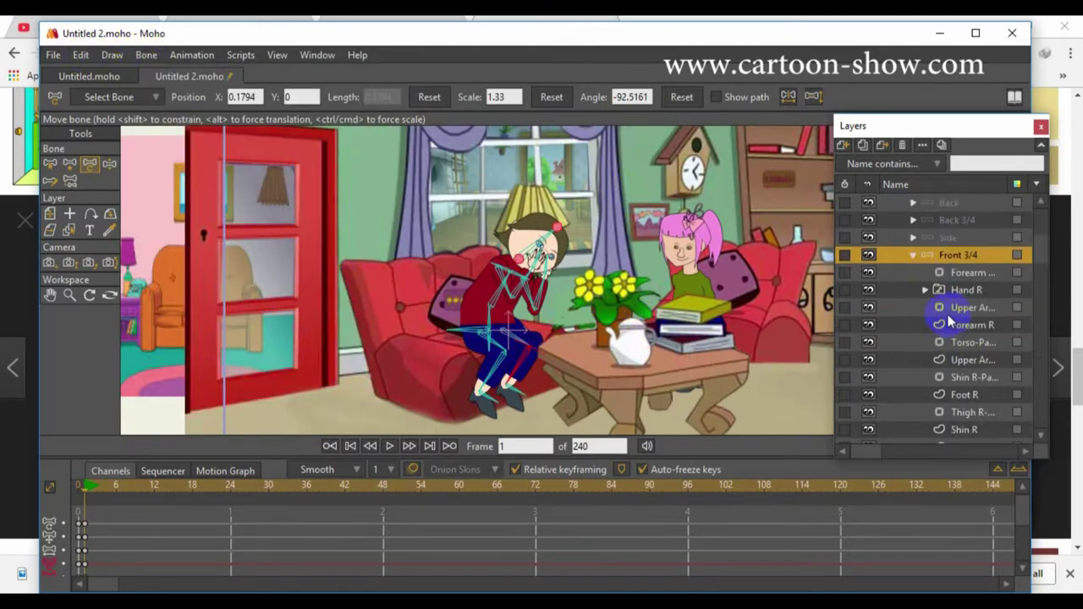
left_click(925, 308)
right_click(953, 360)
left_click(981, 457)
right_click(958, 329)
left_click(985, 426)
scroll(515, 300, "up", 4)
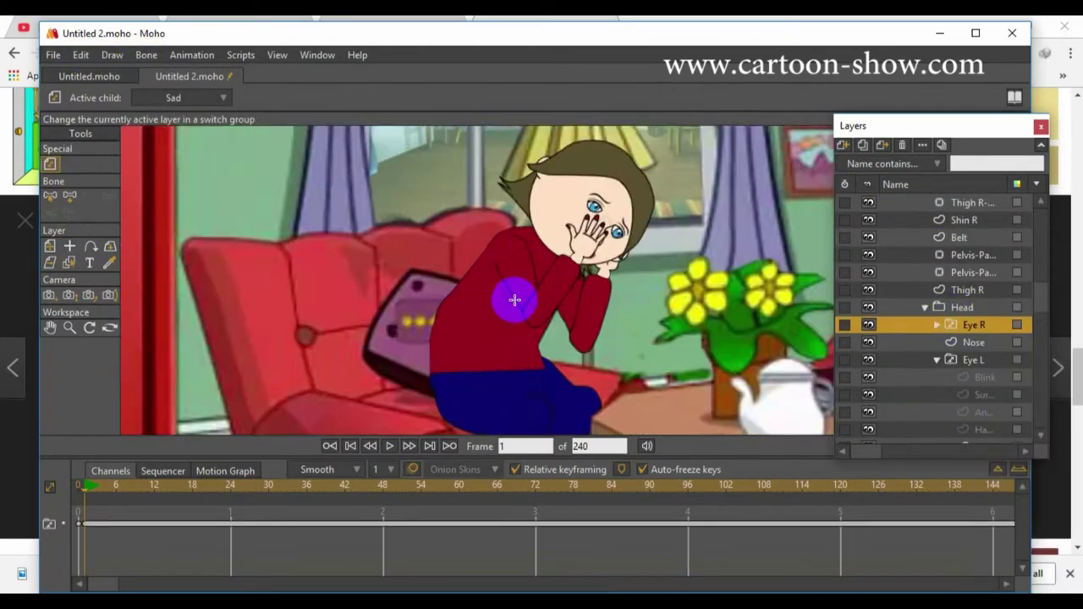
scroll(559, 311, "down", 5)
- Switch to Chrome, search Google Images for "ماكنة حلاقة كرتون", and browse the shaver pictures
left_click(173, 598)
scroll(542, 339, "up", 20)
left_click_drag(576, 121, 165, 125)
key("BackSpace")
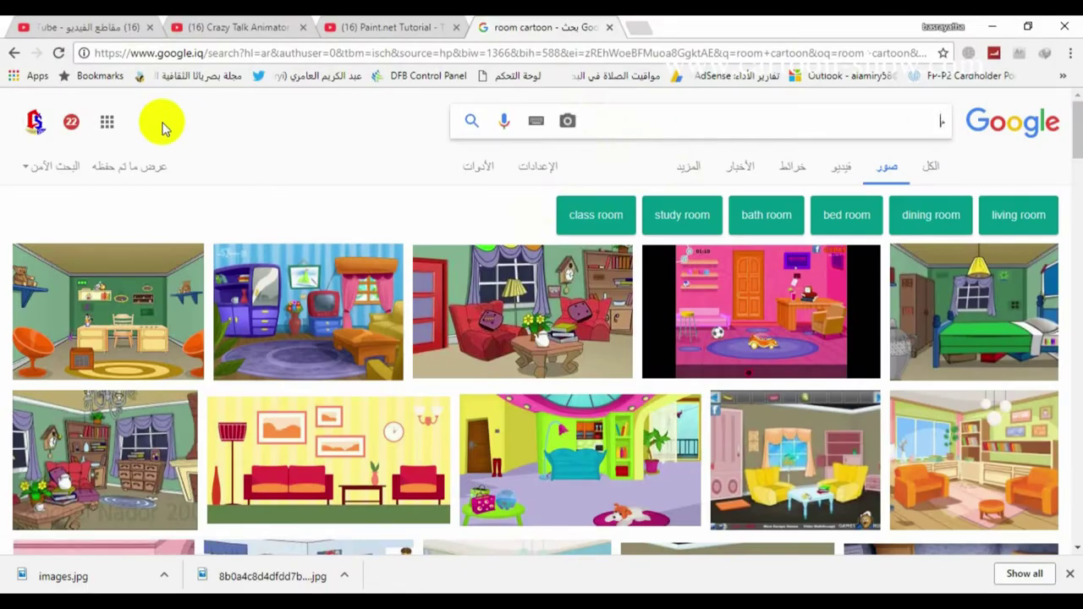
type("ماكنة حلاقة كرتون")
key("Return")
scroll(507, 286, "down", 15)
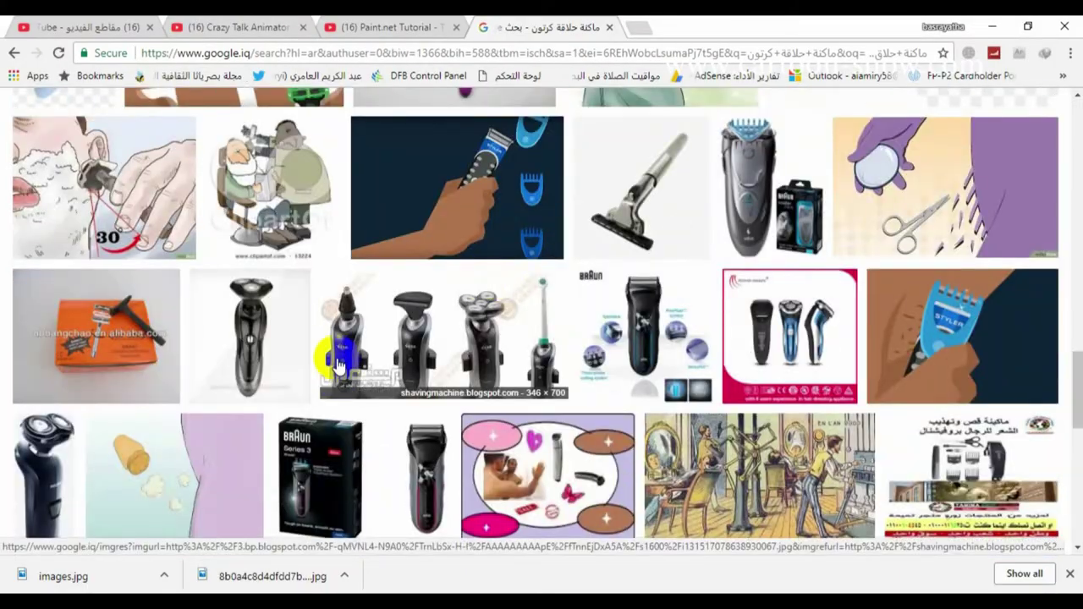
- Open the Braun cruZer shaver picture with the product box and copy the image
left_click(748, 193)
right_click(676, 349)
left_click(733, 269)
- Switch to Photoshop, paste the shaver picture into a new document, and delete the background layer
left_click(339, 597)
left_click(80, 46)
left_click(95, 63)
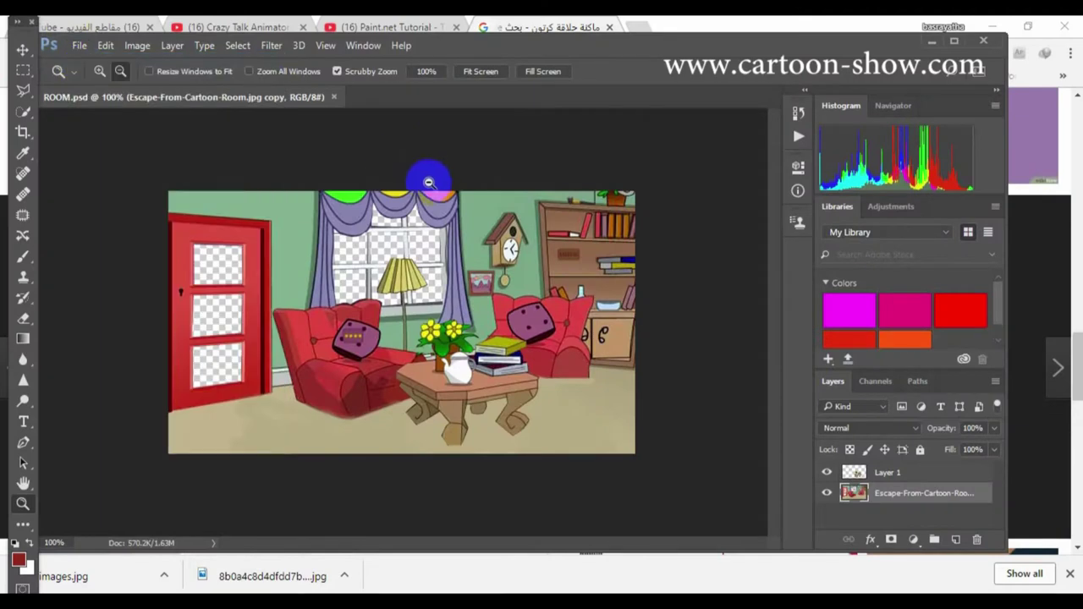
left_click(859, 543)
left_click(105, 45)
left_click(138, 161)
left_click(904, 508)
left_click(977, 540)
left_click(433, 252)
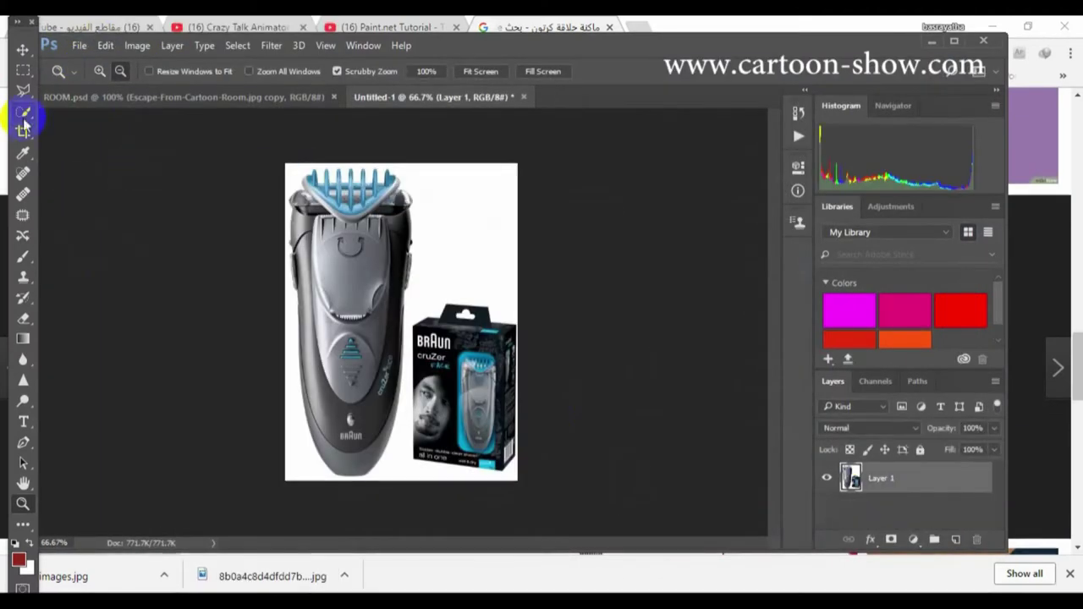
- Remove the white background with the Magic Wand, deselect, and erase the product box beside the shaver
right_click(23, 112)
left_click(85, 128)
left_click(505, 258)
key("Delete")
left_click(238, 46)
left_click(248, 78)
left_click(23, 319)
mouse_move(474, 444)
left_mouse_down()
mouse_move(460, 336)
mouse_move(434, 436)
left_mouse_up()
- Save the cut-out shaver image under the file name makena
left_click(22, 49)
left_click(79, 45)
left_click(274, 194)
type("ةشتشتشmakena")
left_click(901, 552)
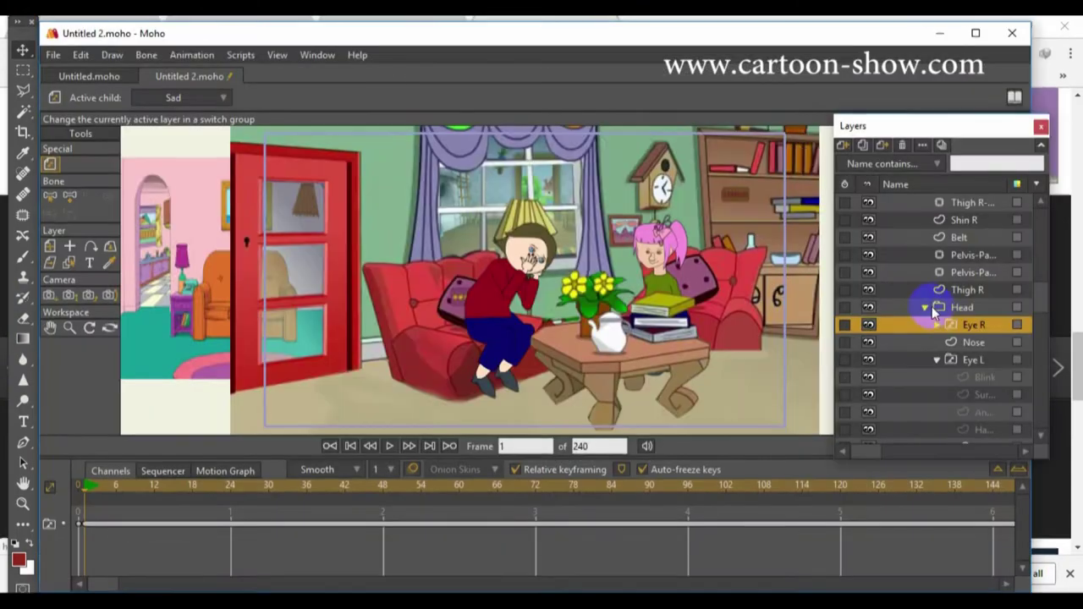
- Bring makena.png into the Moho room, scale it down to about 0.1526, and move its layer above Layer 1
left_click(669, 208)
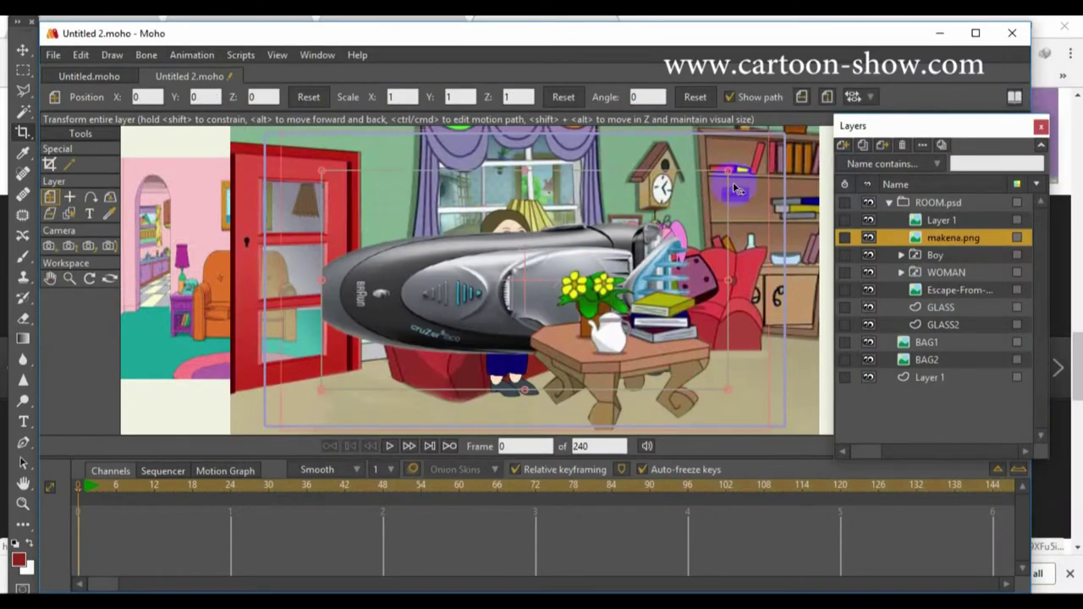
left_click_drag(729, 172, 583, 282)
left_click_drag(518, 286, 567, 320)
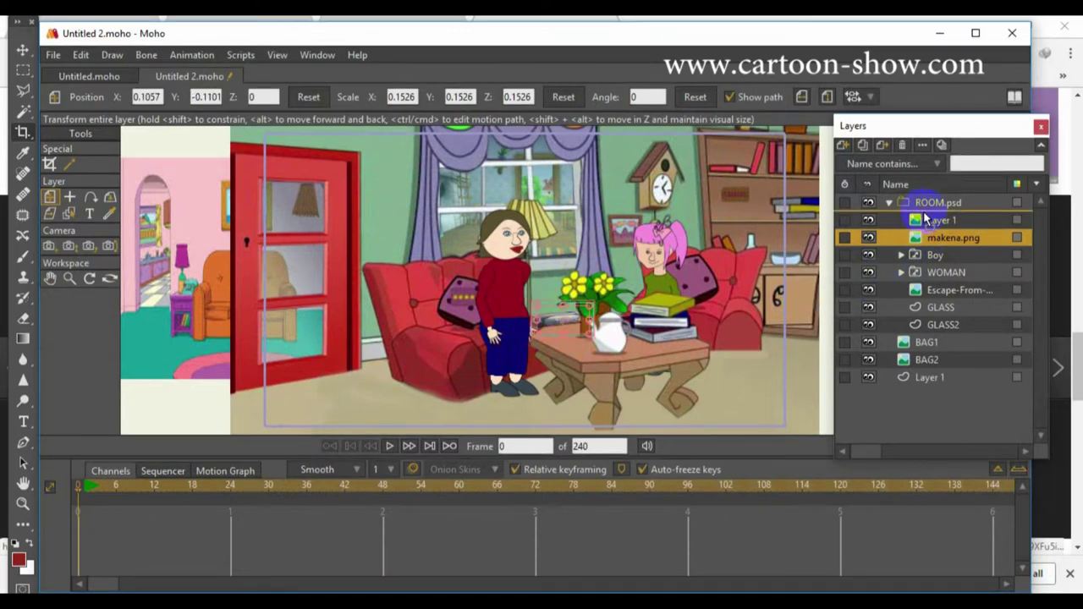
left_click_drag(925, 220, 926, 220)
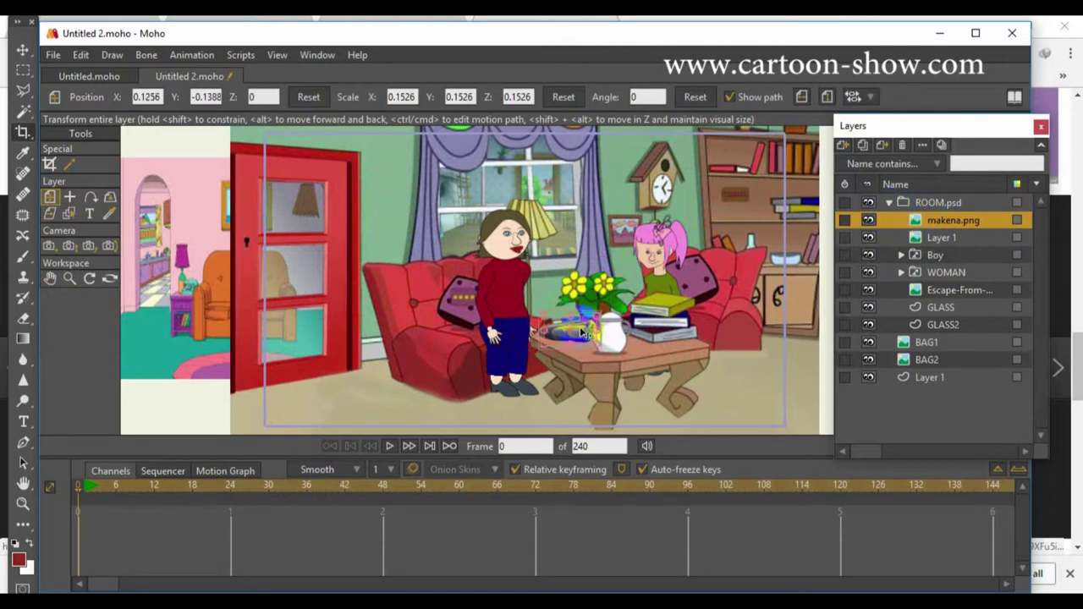
- Shrink the shaver to a scale of about 0.0712, place it on the table beside the teapot, and render frame 0
scroll(593, 319, "up", 2)
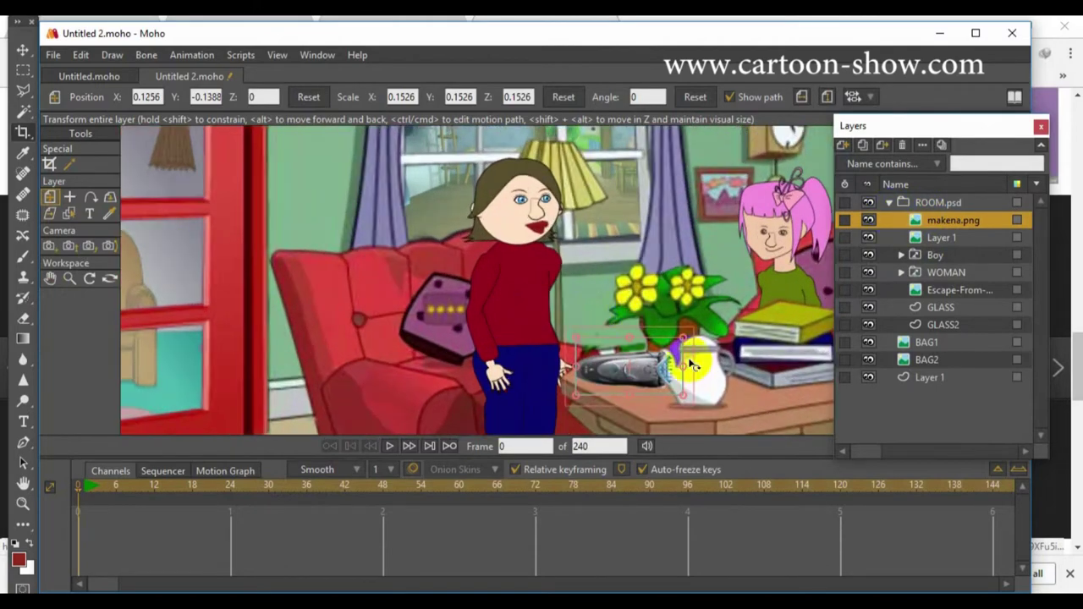
left_click_drag(686, 340, 669, 354)
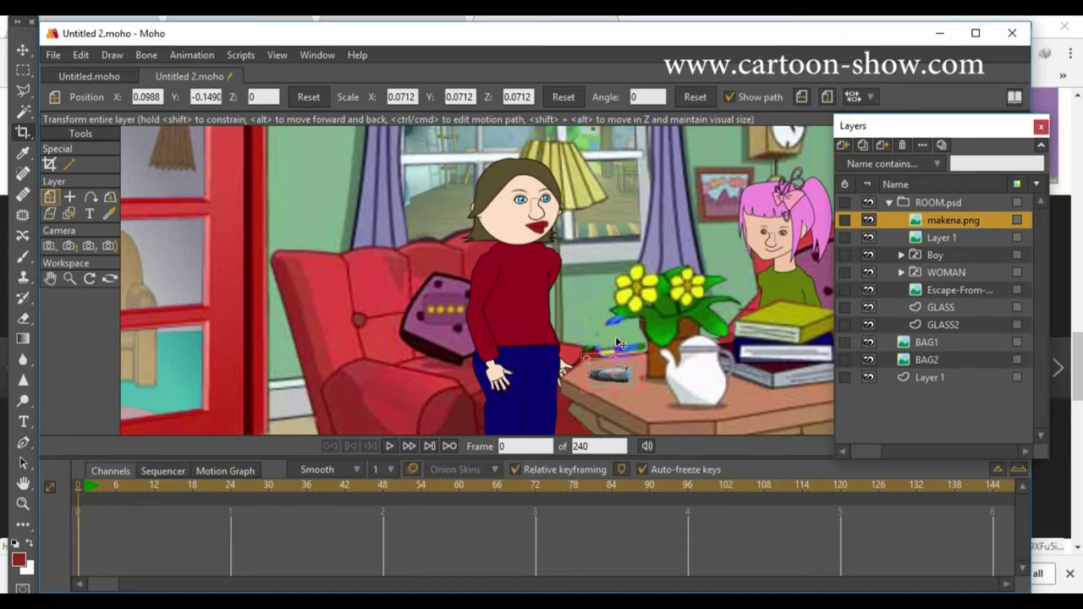
key("ctrl+r")
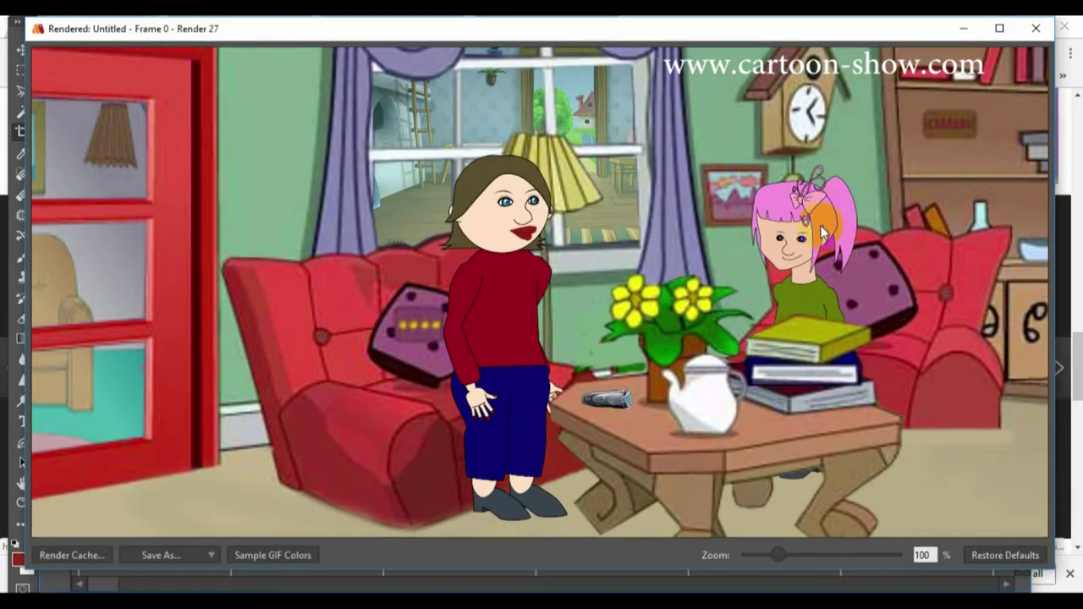
left_click(1036, 28)
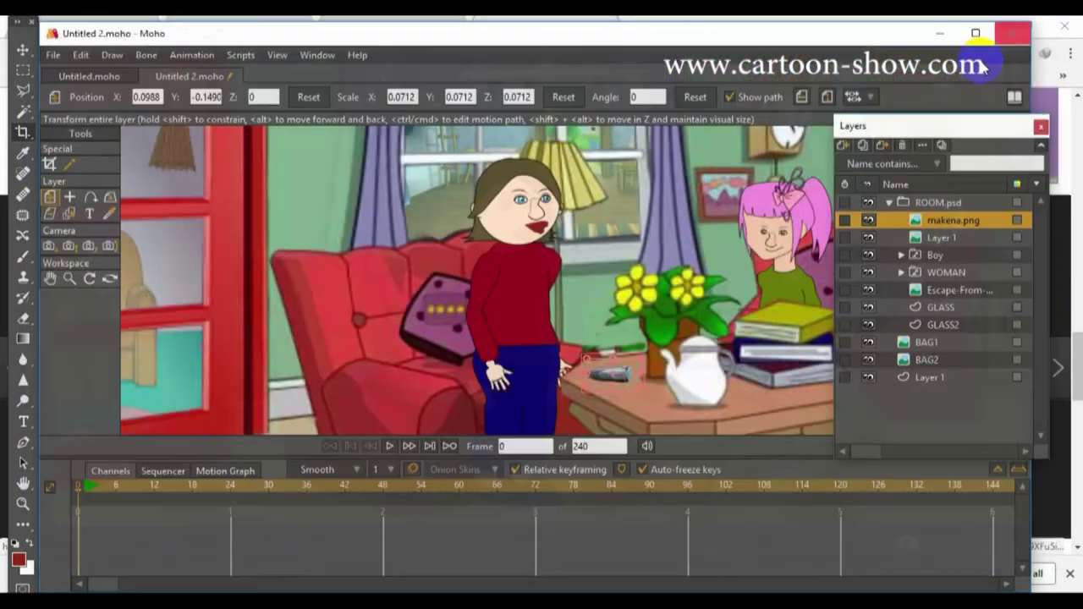
- Tilt the shaver layer in 3D to about -50 X rotation and about -2.7 Y rotation
left_click(111, 200)
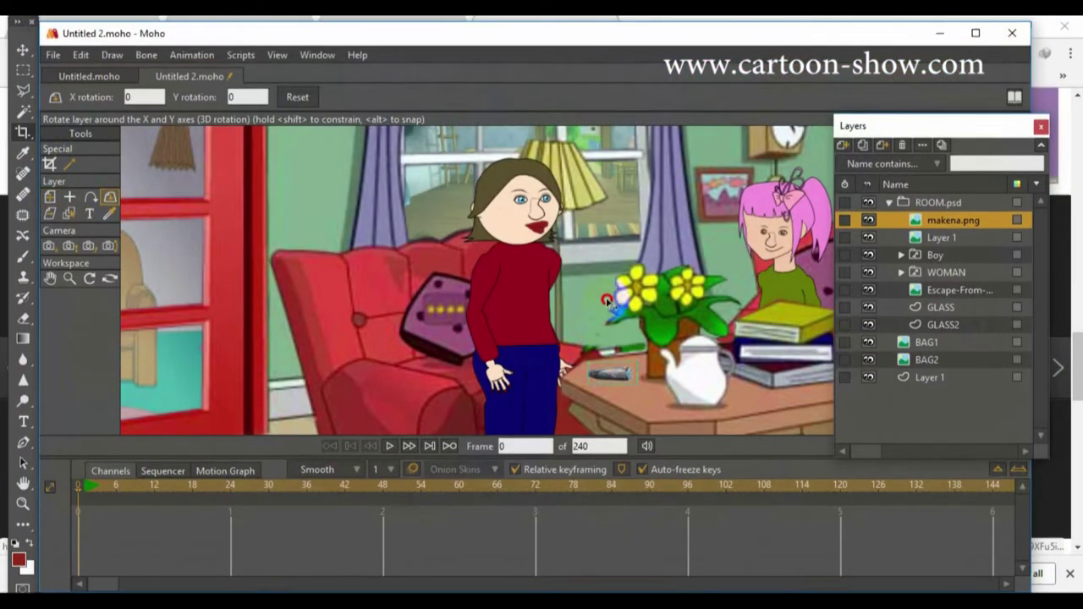
left_click_drag(602, 269, 603, 295)
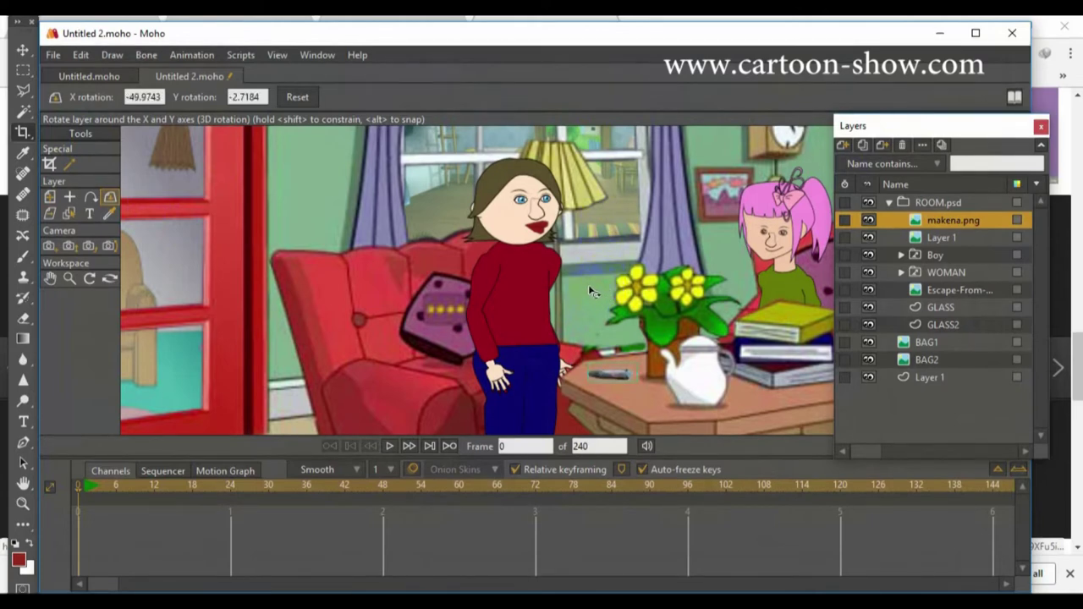
left_click(50, 197)
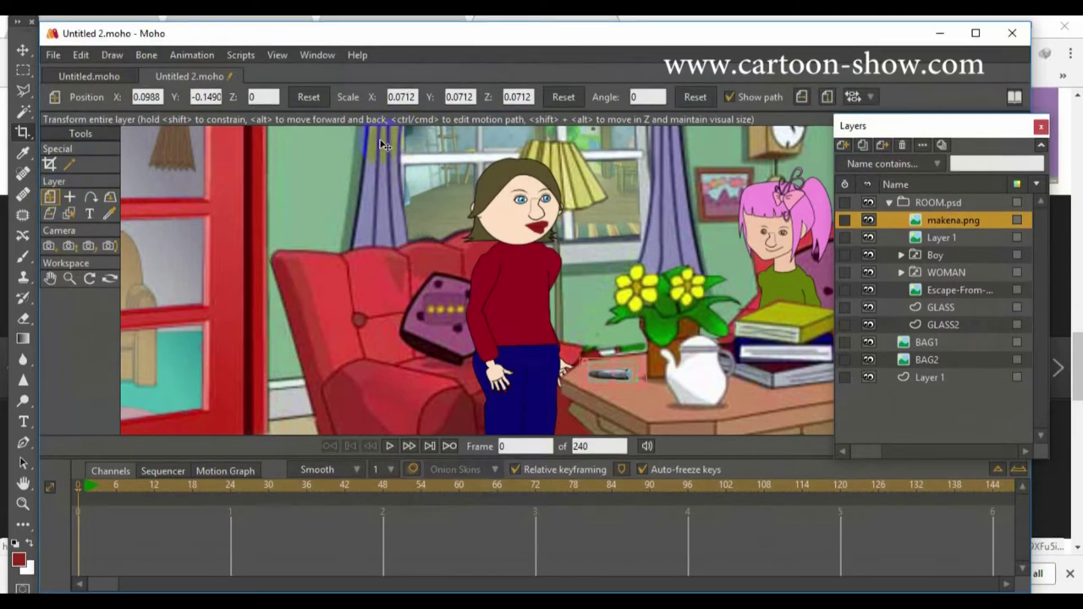
- Advance to frame 1 and save the project as p_9 in the p_9 folder
key("ctrl+Right")
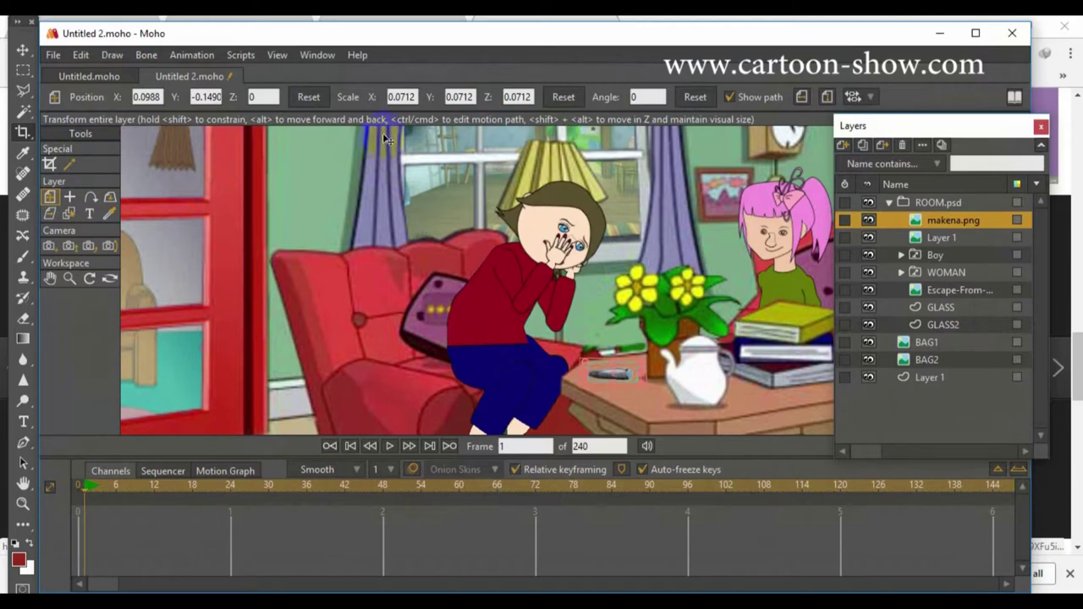
scroll(403, 160, "down", 1)
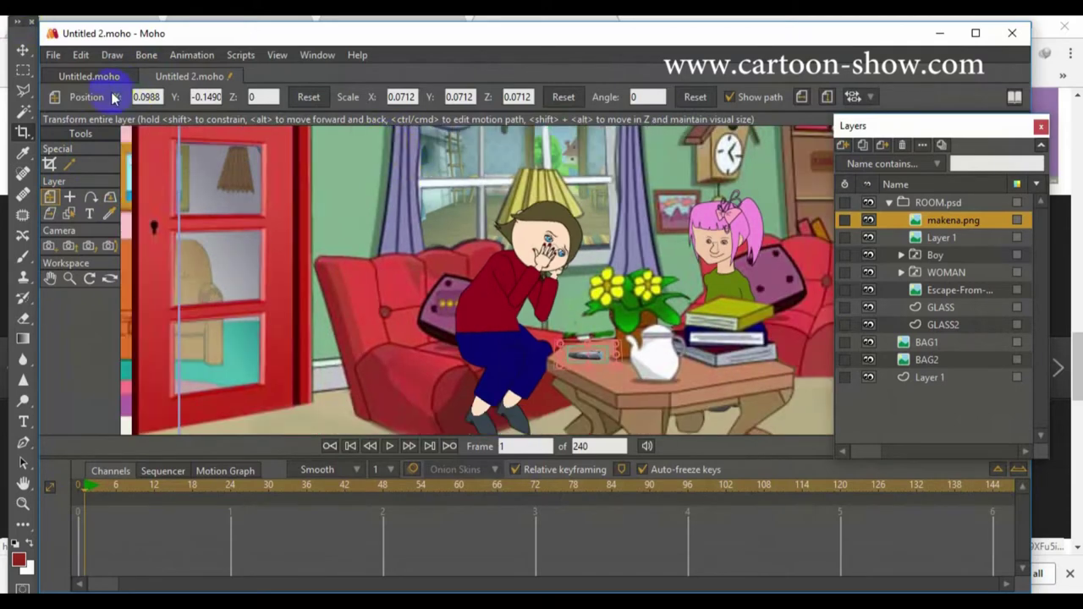
left_click(54, 55)
left_click(86, 214)
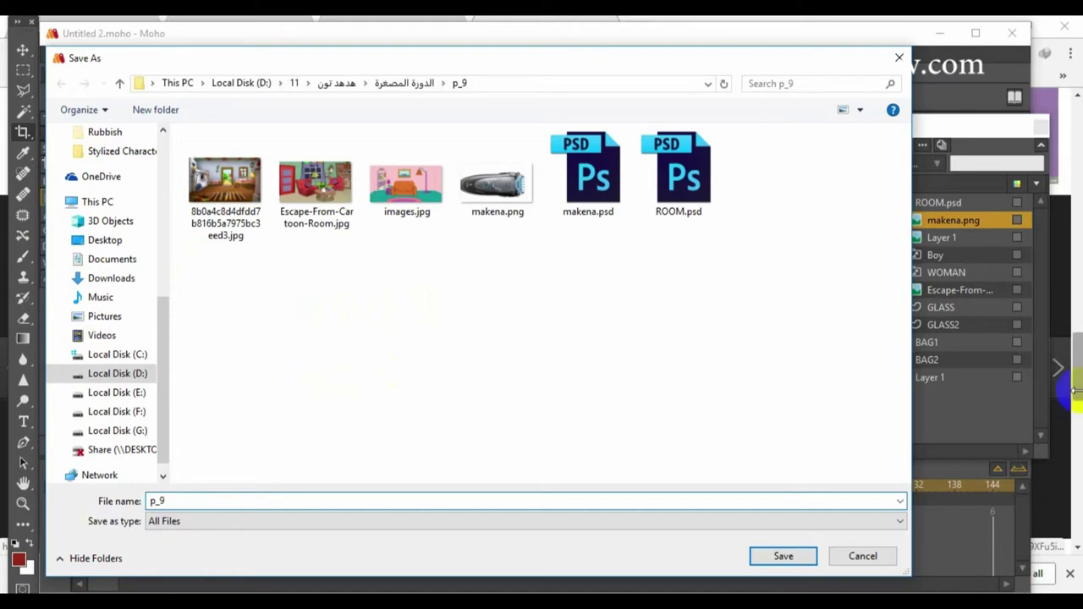
left_click(780, 558)
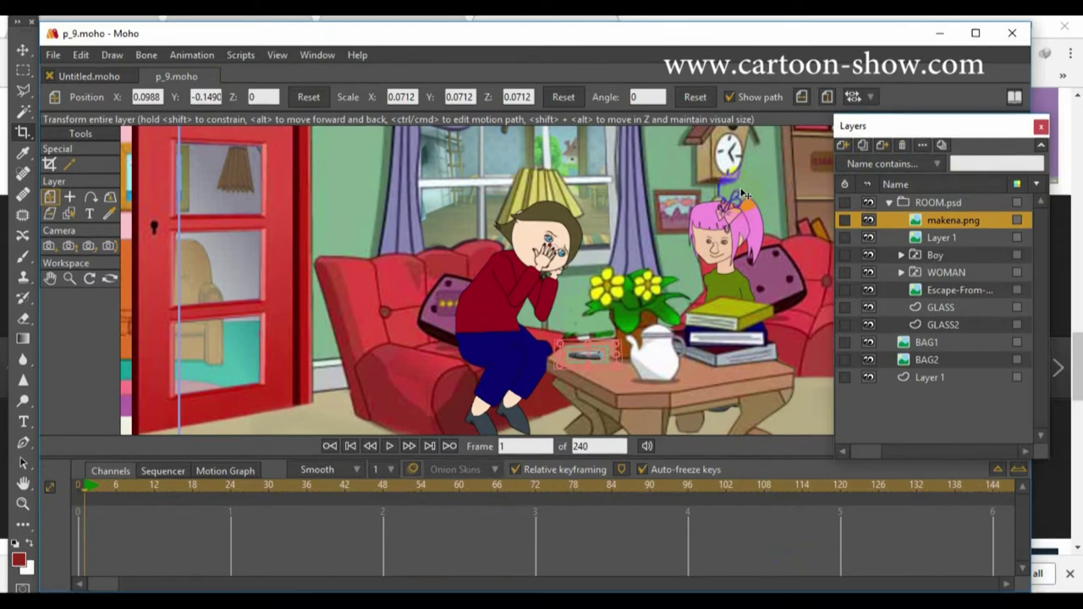
- Return to frame 0 and examine the shadow options in the settings of the table's Layer 1
scroll(742, 194, "down", 2)
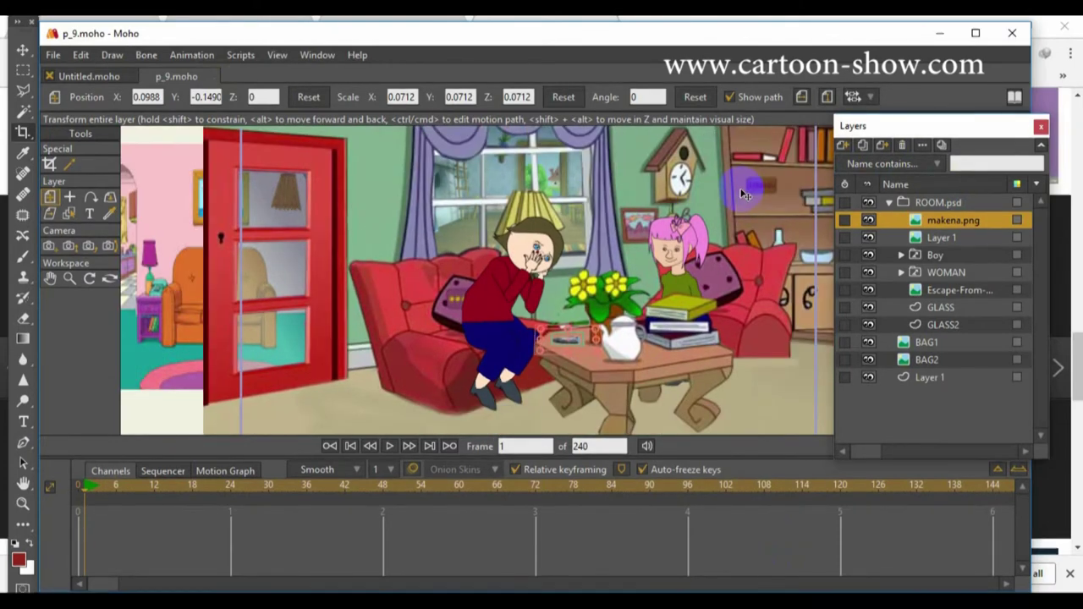
scroll(743, 195, "down", 2)
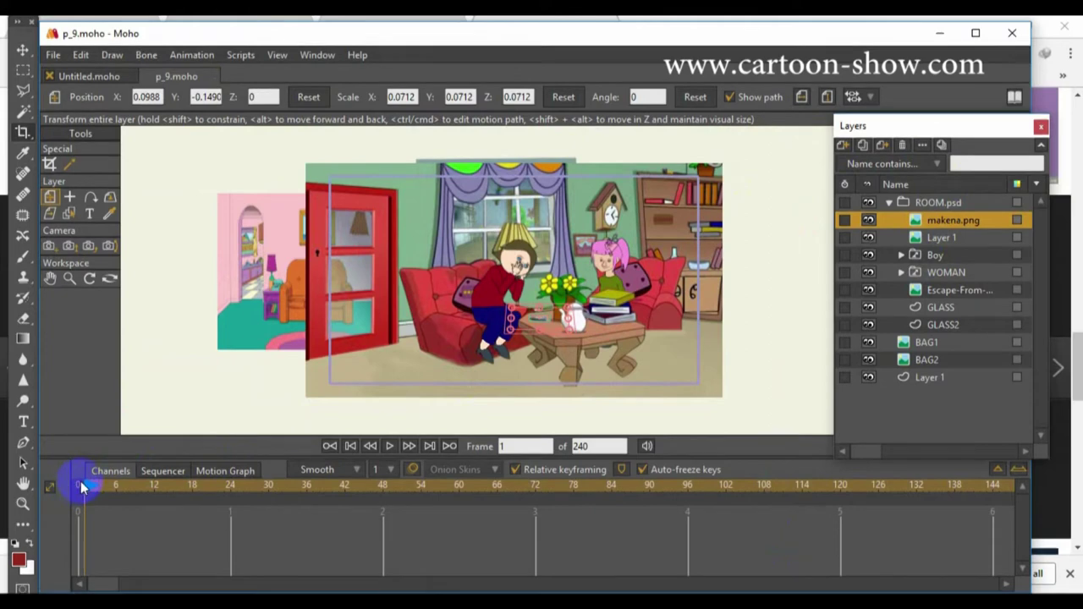
left_click(80, 489)
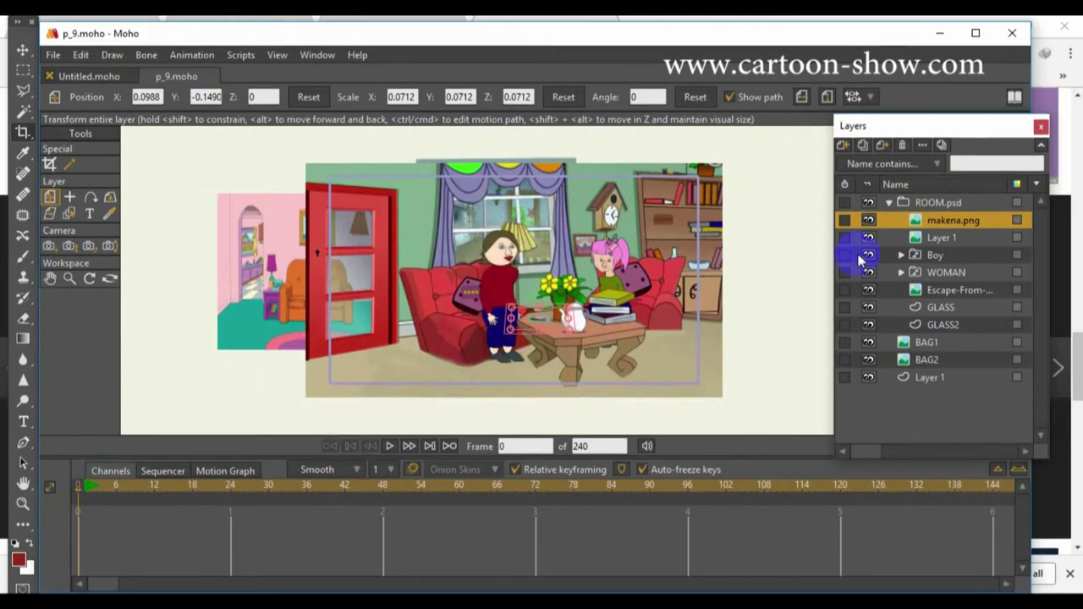
left_click(940, 237)
double_click(936, 239)
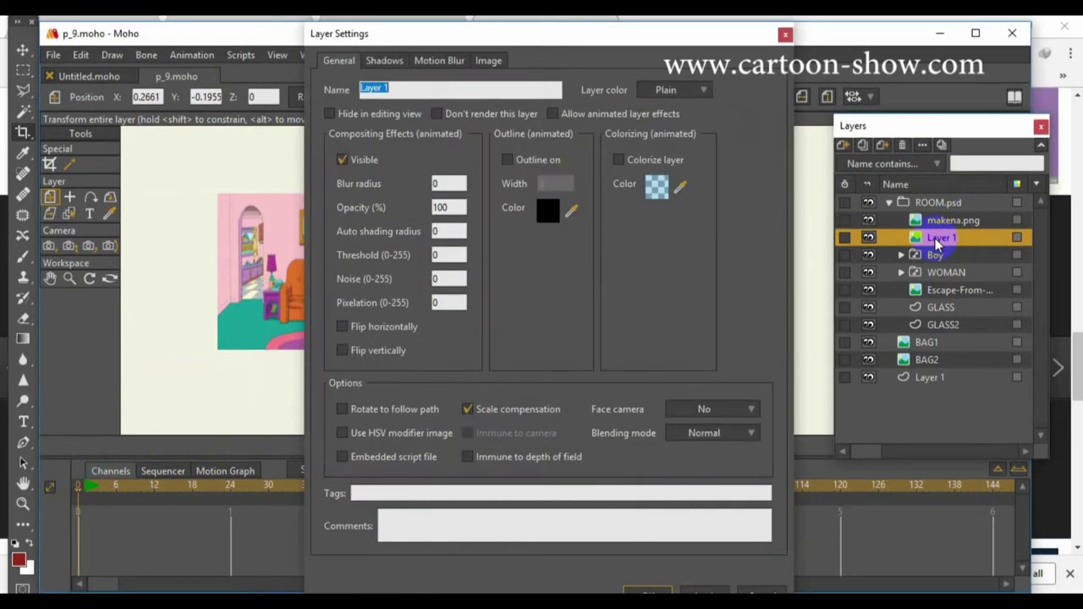
left_click(382, 61)
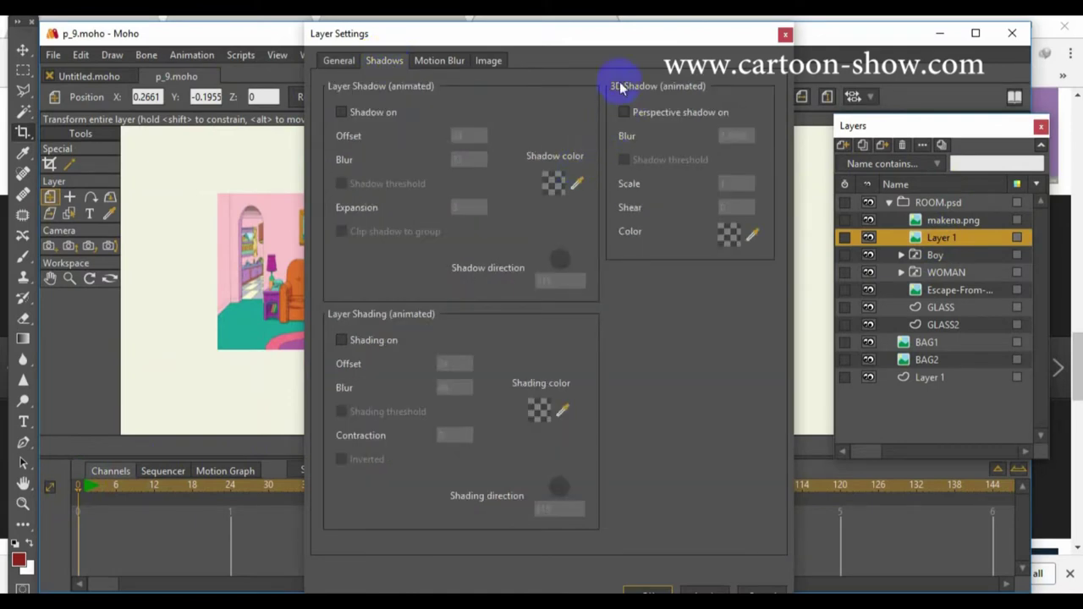
left_click(782, 36)
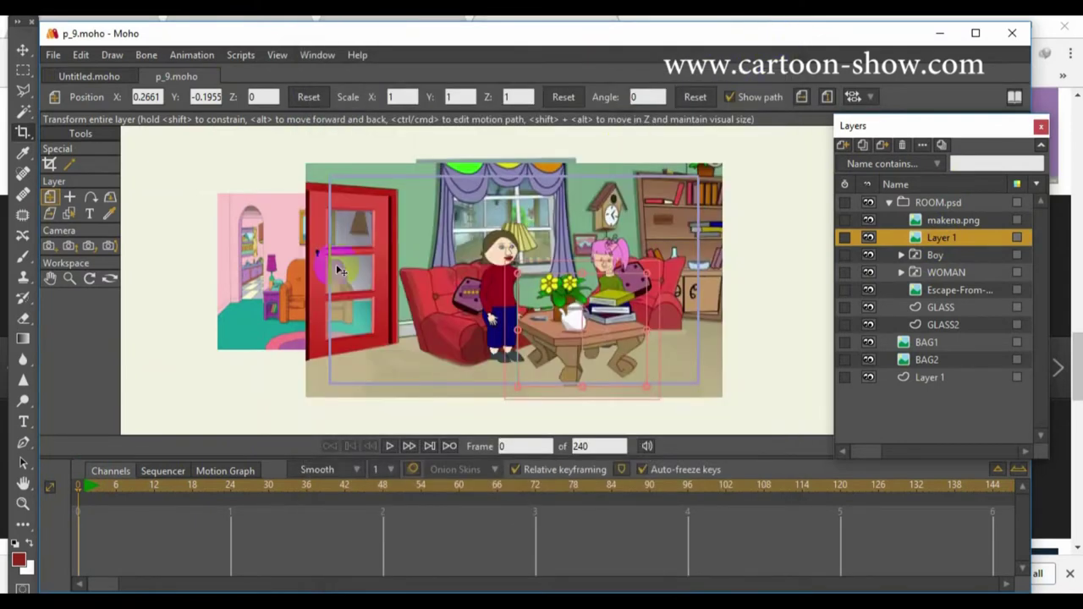
- Set the origin of the table's Layer 1 near the table's feet and turn on its perspective shadow
left_click(70, 198)
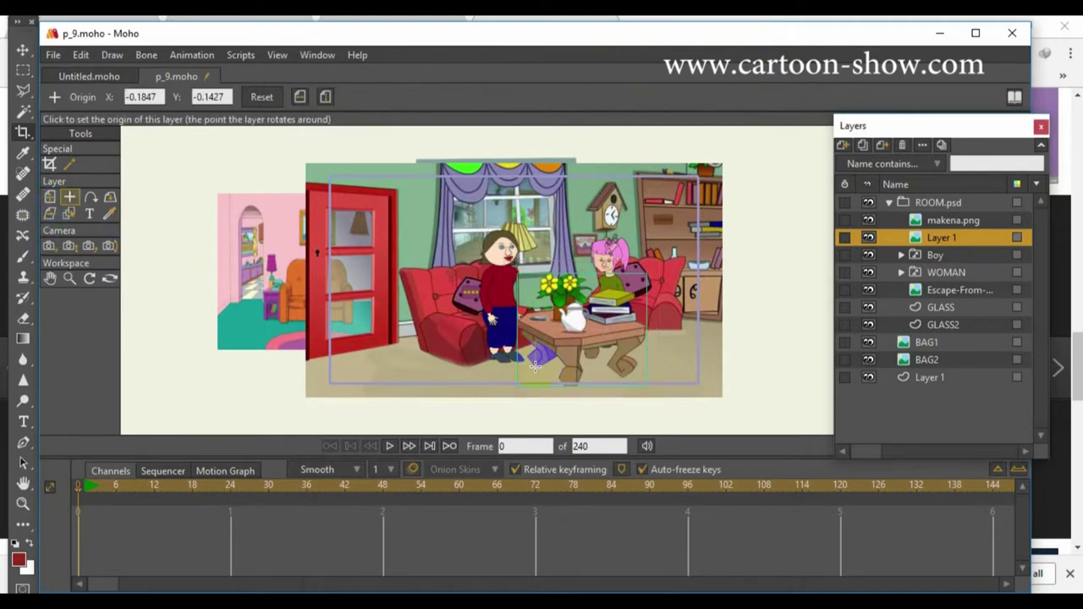
double_click(889, 241)
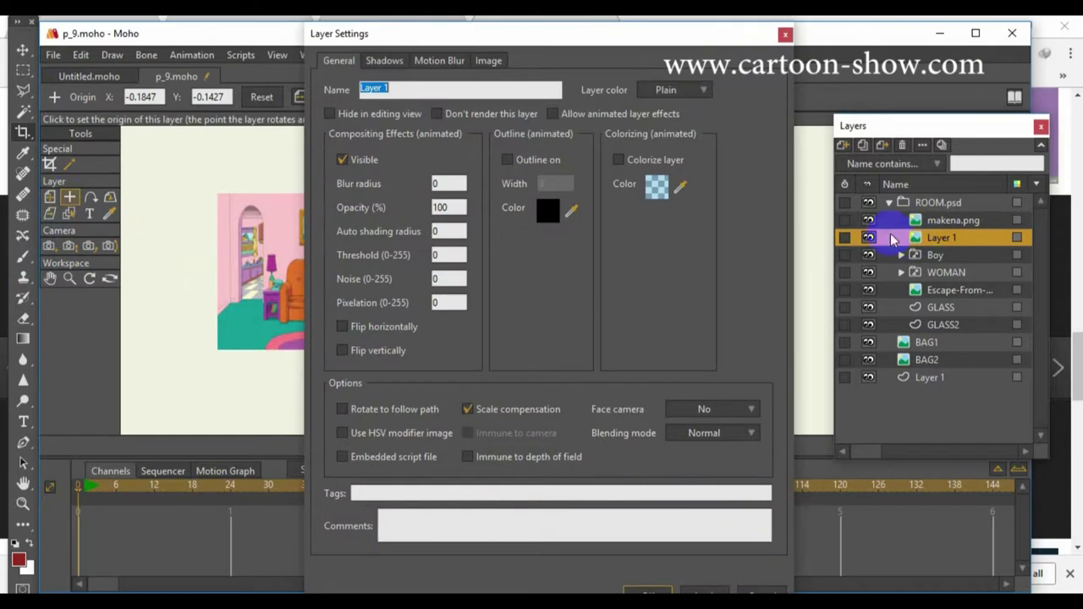
left_click(383, 62)
left_click(624, 113)
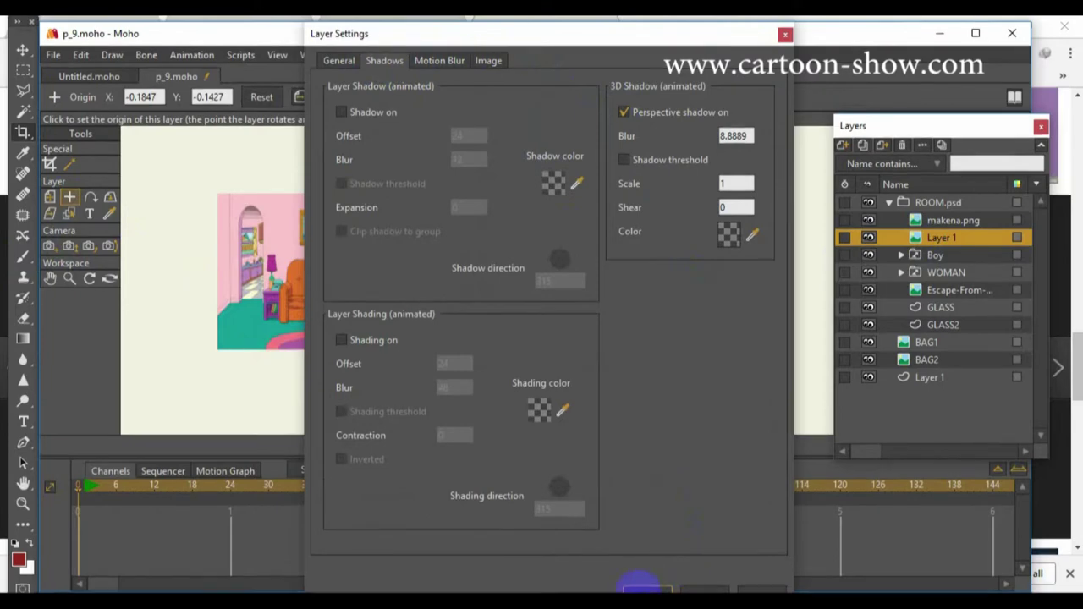
left_click(644, 590)
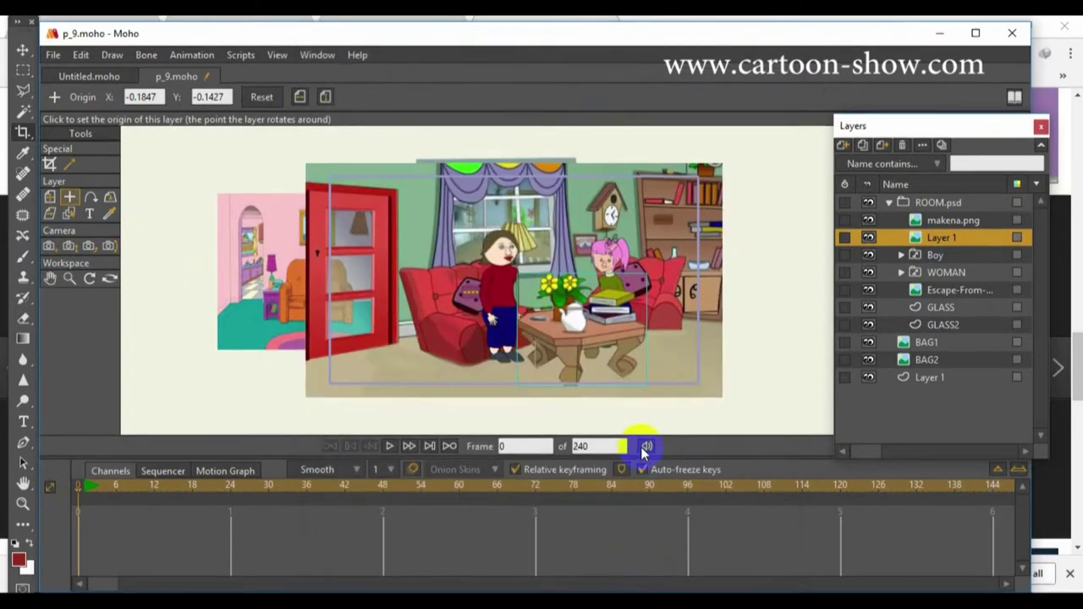
- Render frame 0 to check the table's shadow, close the render, and save the project
key("ctrl+r")
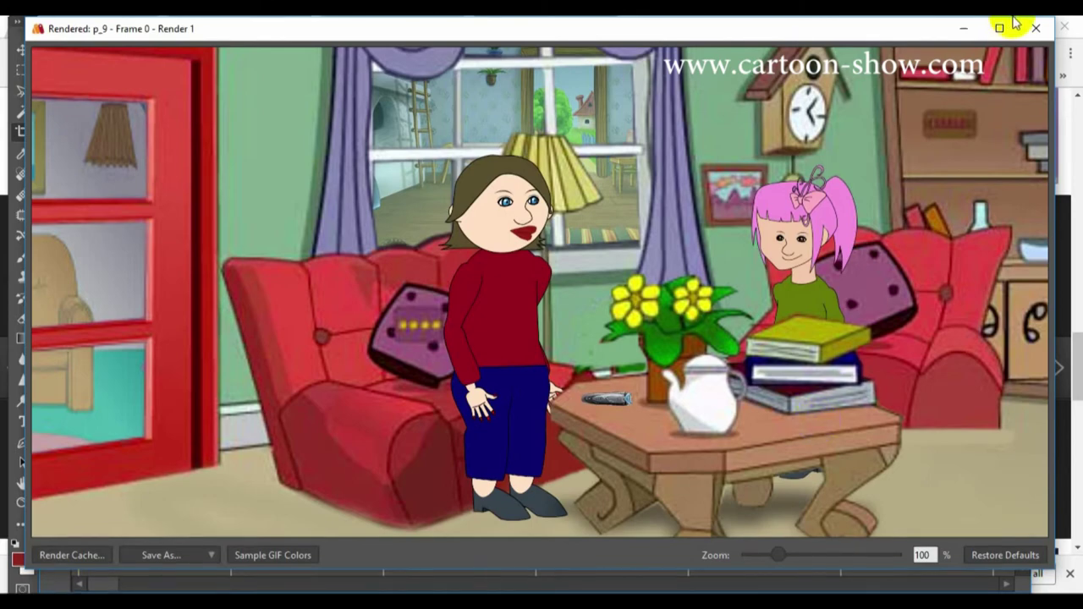
left_click(1033, 38)
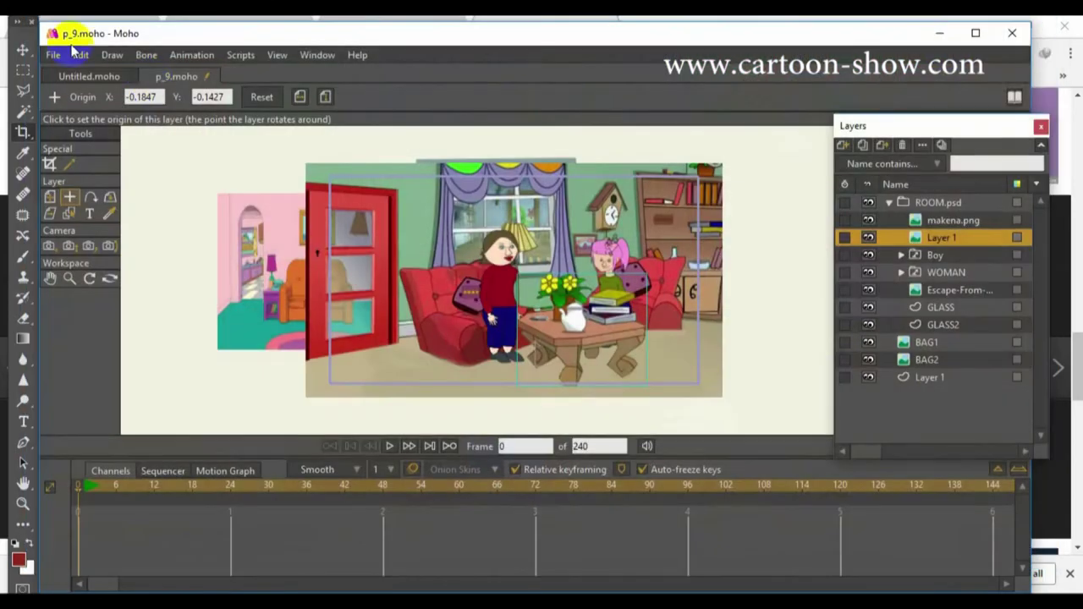
left_click(54, 54)
left_click(65, 203)
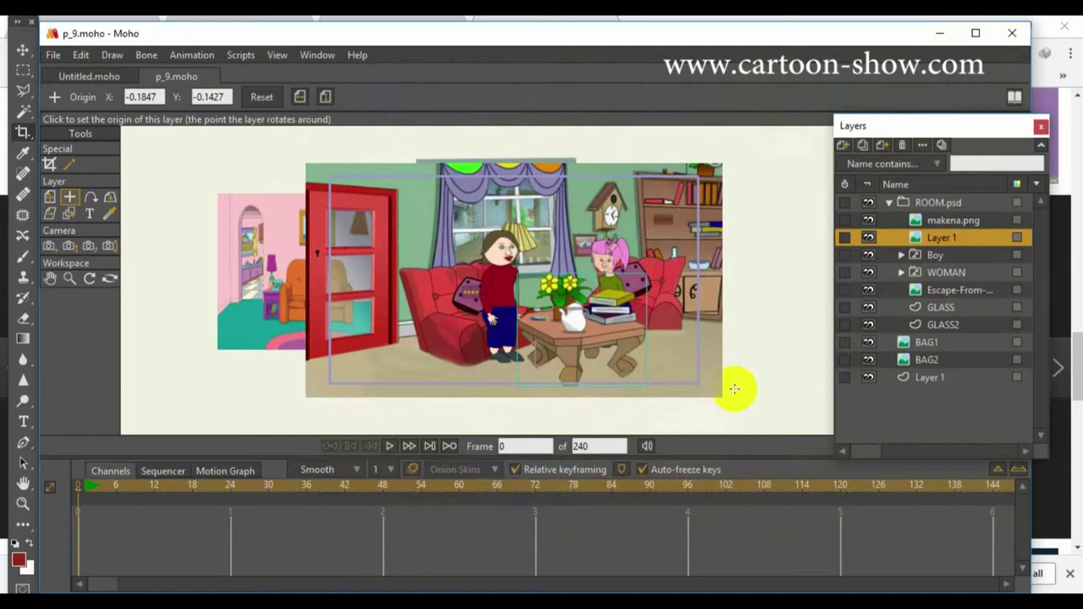
- Advance to frame 1, render it, and examine the seated woman and the table in the render at 105% zoom
key("ctrl+Right")
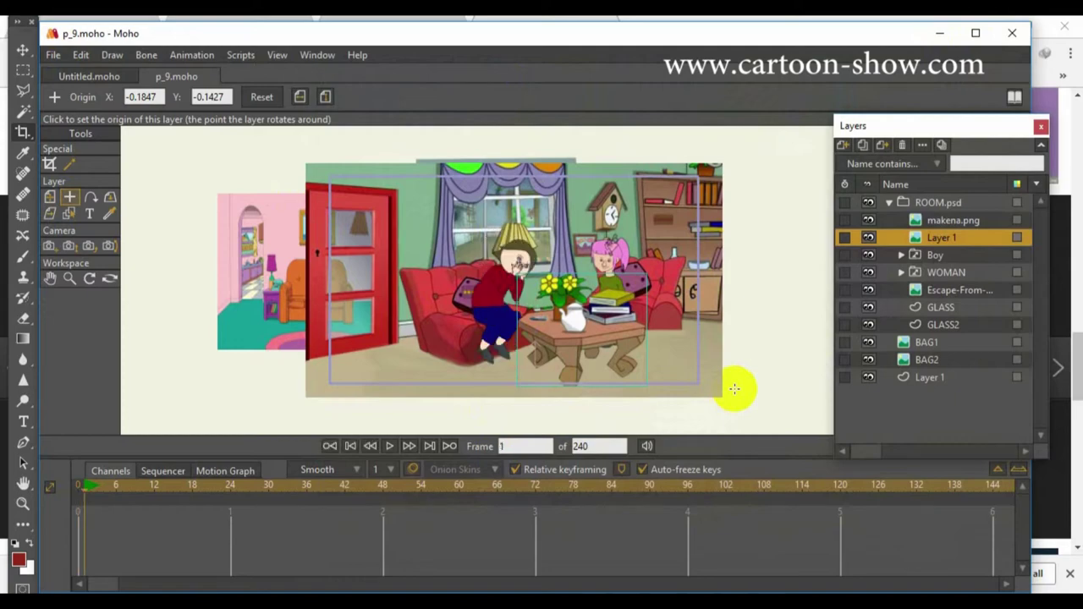
key("ctrl+r")
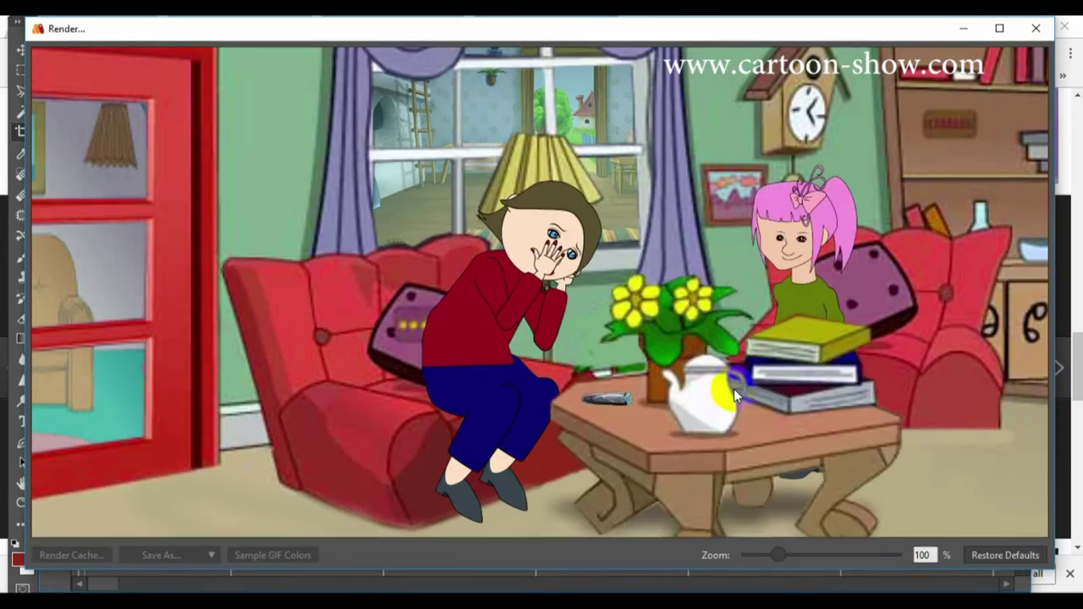
left_click_drag(678, 357, 609, 318)
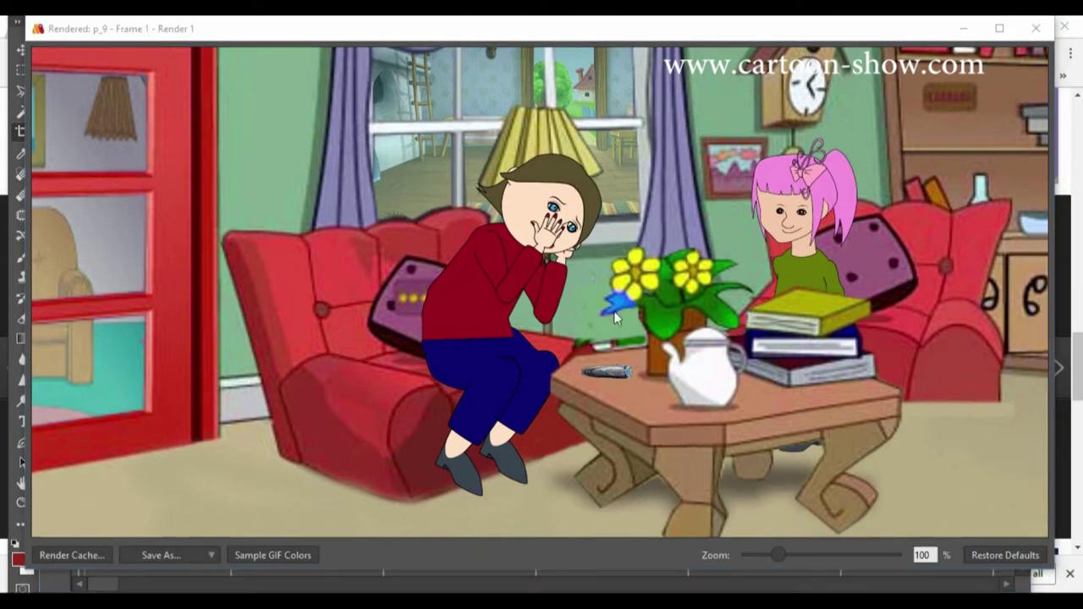
left_click_drag(778, 563, 782, 561)
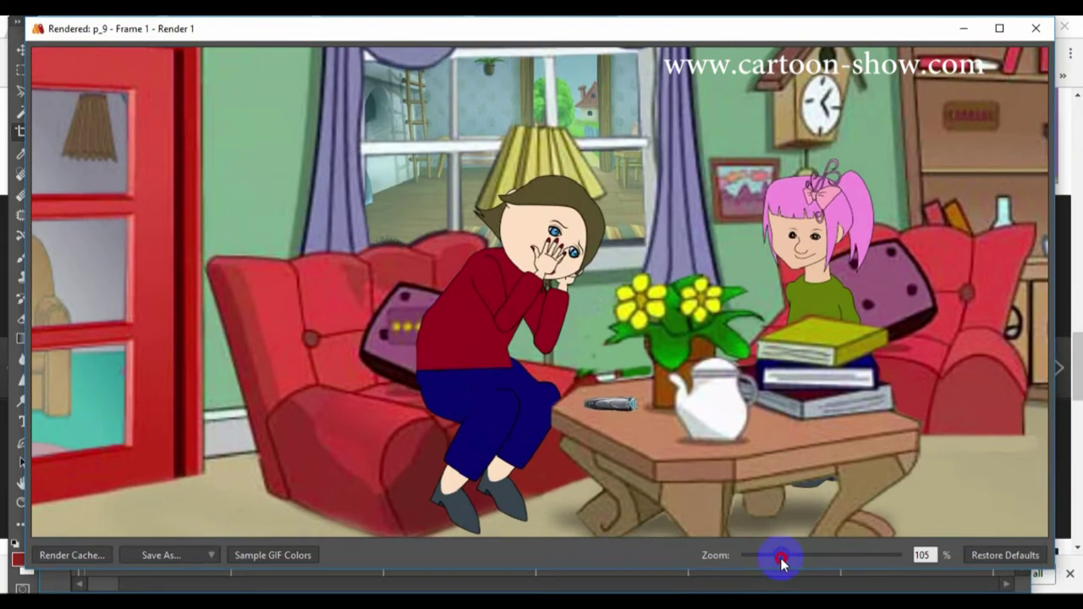
left_click(1045, 31)
- Rename the Boy layer as girl
double_click(1016, 255)
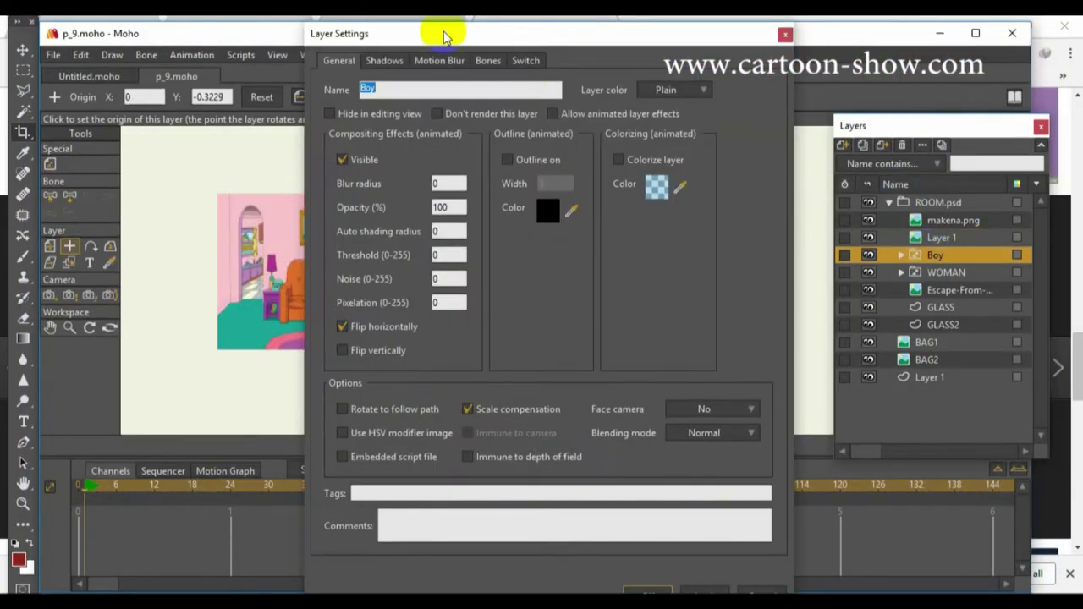
type("girl")
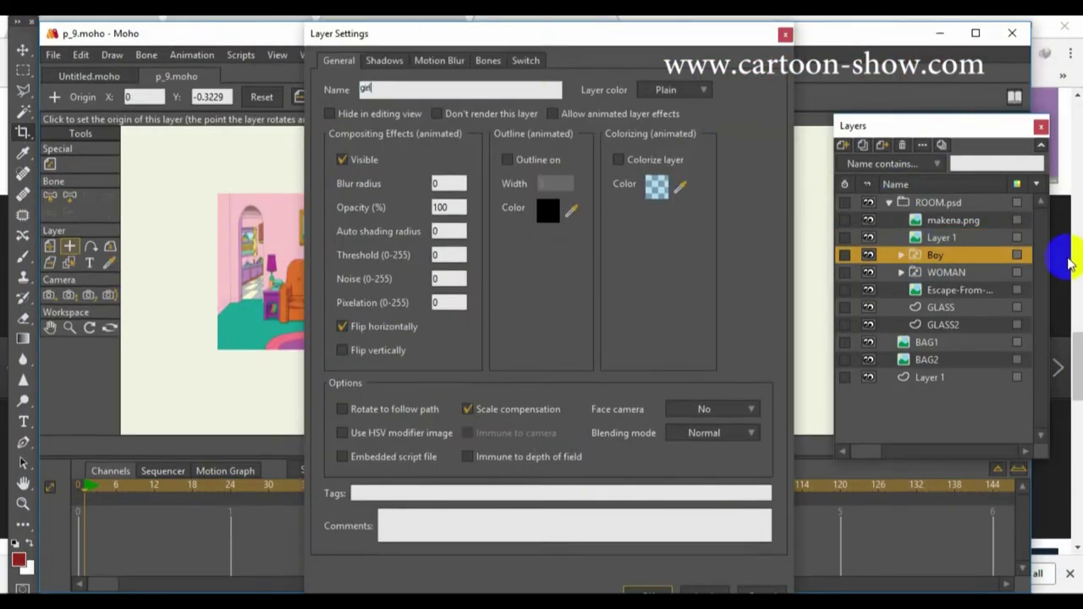
key("Return")
- Expand the girl's Front 3/4 head and switch her Eye R to another expression at frame 1
left_click(902, 255)
left_click(929, 325)
left_click(913, 325)
scroll(961, 381, "down", 5)
scroll(962, 339, "down", 6)
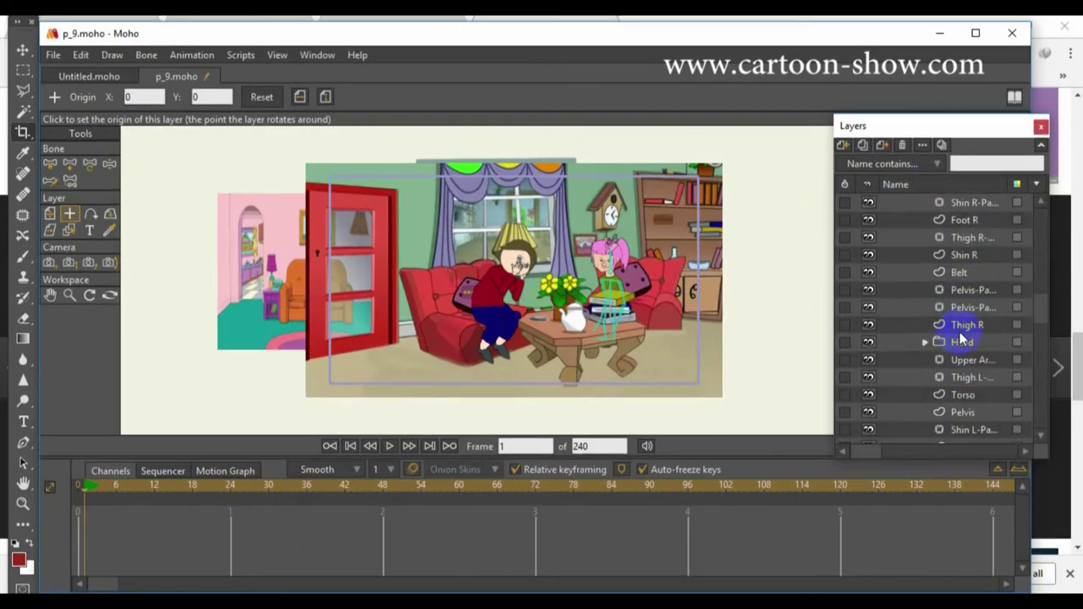
right_click(954, 326)
left_click(971, 419)
- Switch the girl's Eye L to the expression matching her Eye R at frame 1
scroll(516, 276, "up", 5)
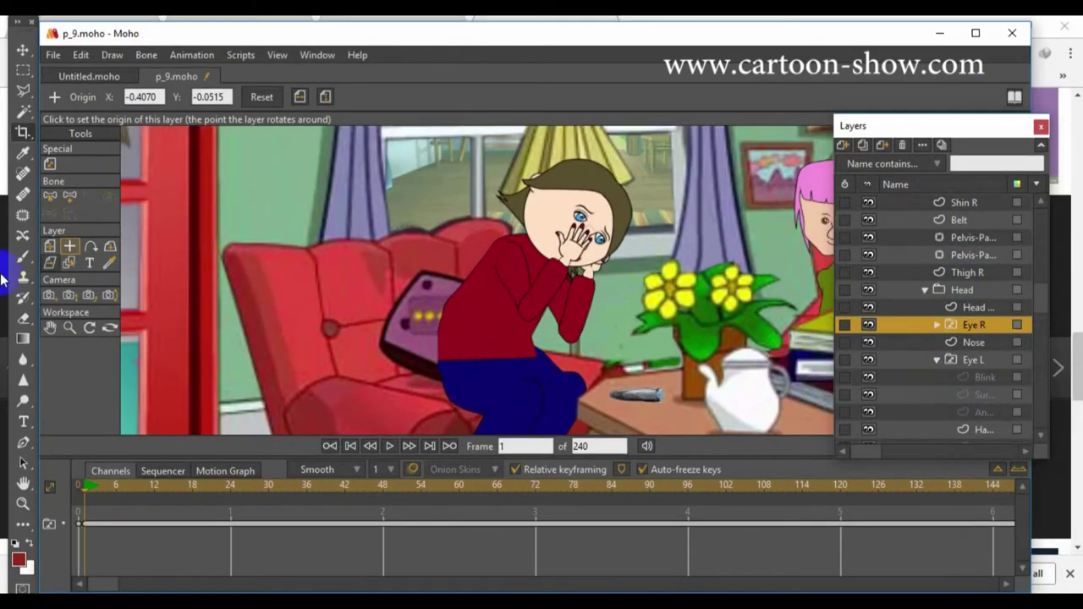
left_click(50, 328)
left_click_drag(618, 246, 290, 262)
scroll(508, 271, "up", 2)
left_click(953, 363)
right_click(954, 364)
left_click(977, 455)
scroll(565, 285, "down", 6)
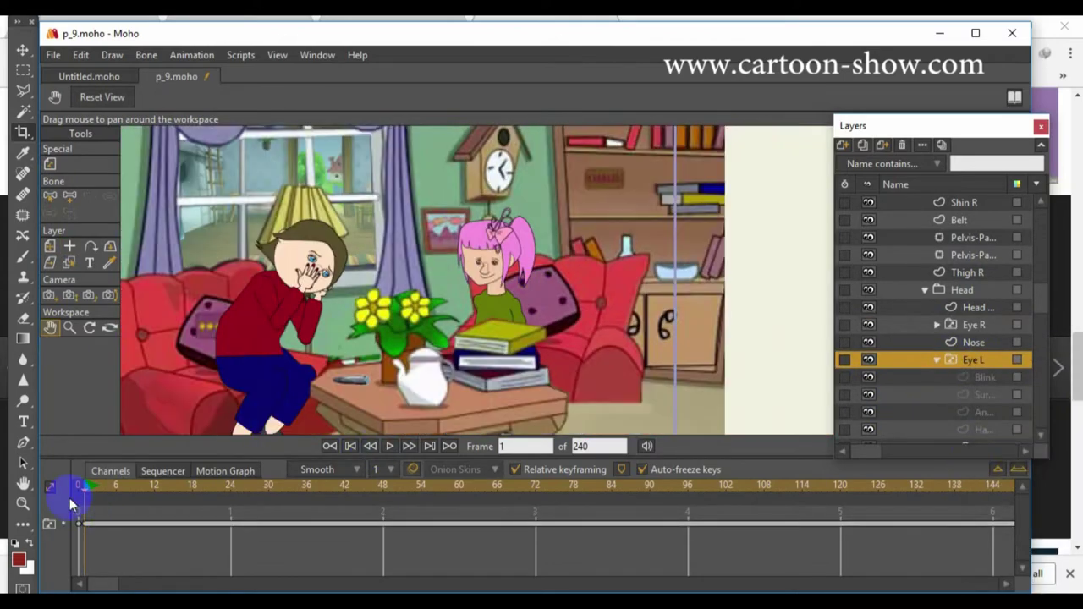
- Return to frame 0, collapse the girl's sublayers, and add a vector layer named hair above makena.png
left_click(70, 504)
left_click(925, 292)
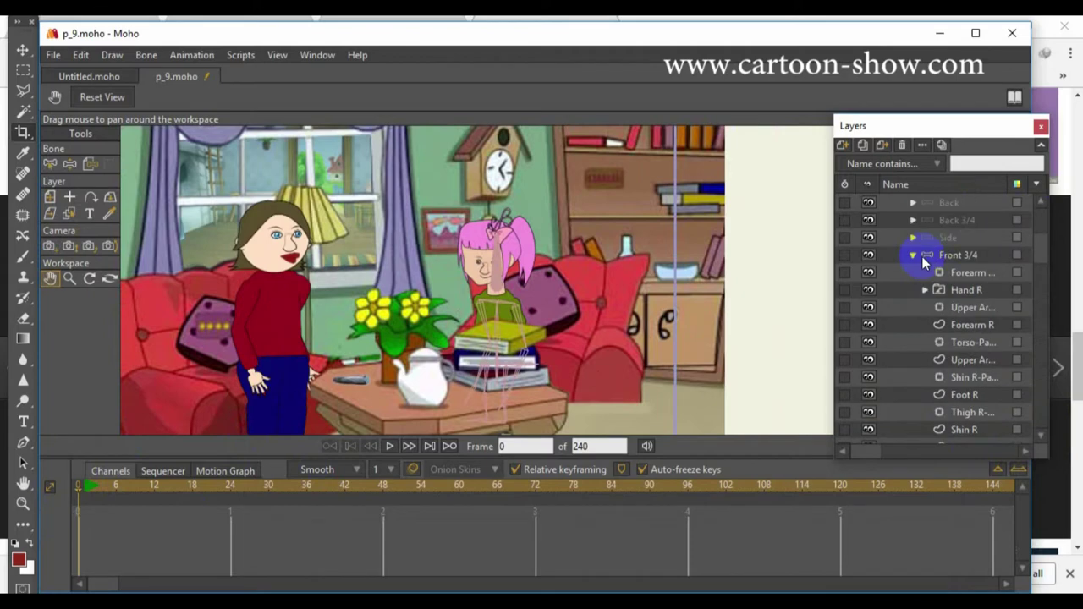
scroll(534, 272, "down", 1)
left_click(915, 256)
scroll(907, 237, "up", 1)
left_click(933, 220)
left_click(843, 145)
left_click(857, 162)
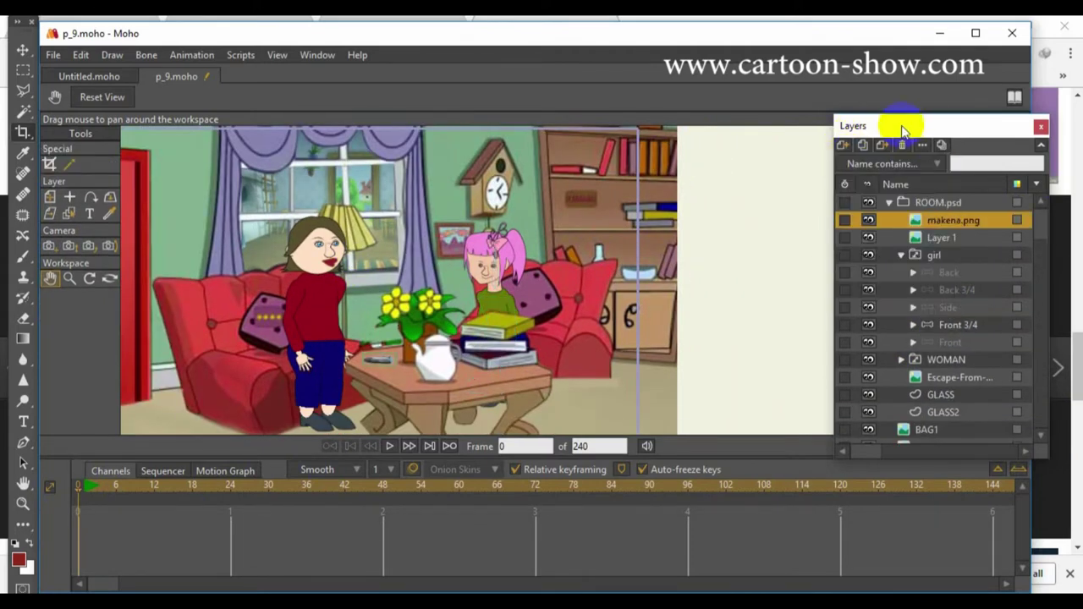
left_click_drag(895, 126, 764, 168)
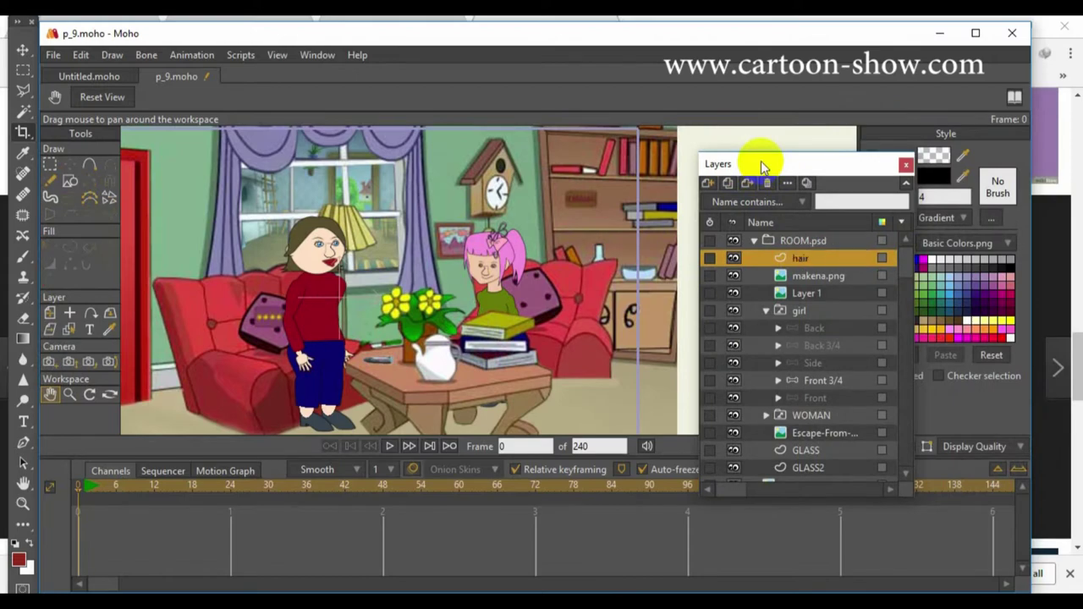
- Sample the woman's hair color, 594F2F, as the opaque fill color for the hair layer
left_click(939, 157)
left_click_drag(899, 280, 900, 173)
left_click_drag(662, 393, 301, 229)
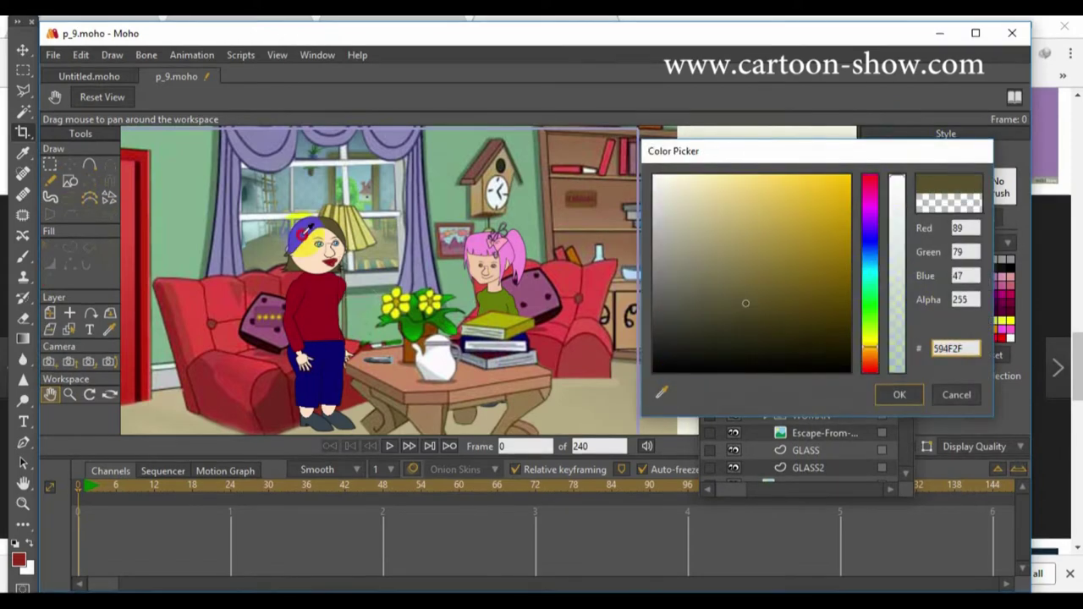
left_click(893, 401)
left_click(965, 219)
left_click(992, 274)
left_click_drag(805, 163, 932, 158)
left_click(965, 219)
- Draw a small blade-shaped strand on the hair layer, on the floor below the woman's feet
scroll(326, 370, "up", 4)
left_click_drag(326, 370, 438, 299)
key("c")
left_click(70, 164)
left_click(265, 369)
left_click(110, 164)
key("t")
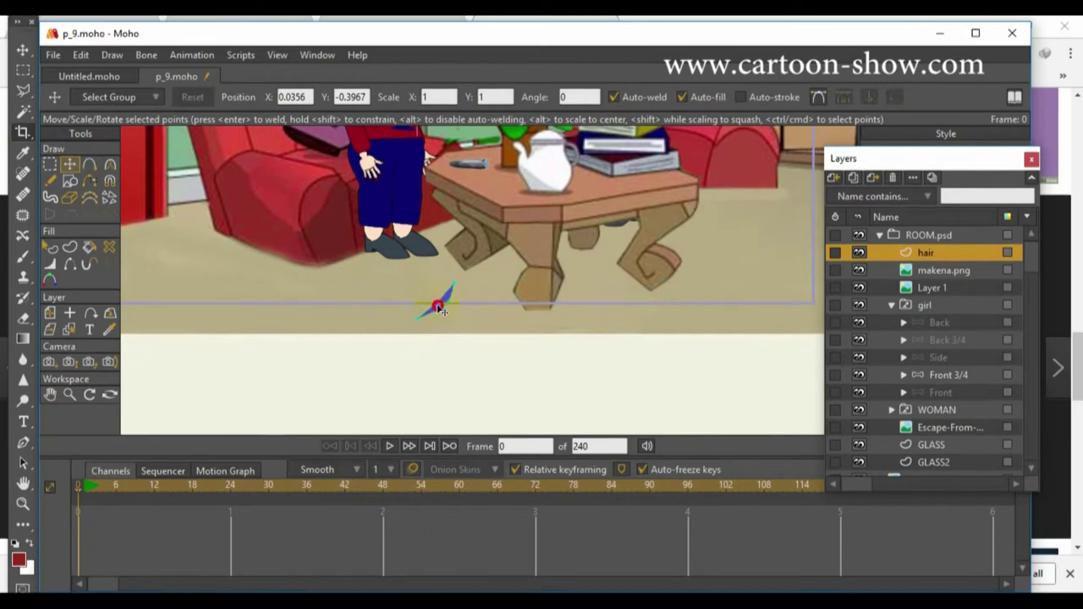
- Copy the hair strand and paste duplicates, offsetting them around the first one
left_click(446, 293)
key("ctrl+c")
key("ctrl+v")
mouse_move(446, 286)
left_mouse_down()
mouse_move(413, 271)
mouse_move(438, 295)
mouse_move(427, 292)
left_mouse_up()
key("ctrl+c")
key("ctrl+v")
- Arrange the pasted strands side by side into a small tuft of hair and render frame 0
key("g")
left_click_drag(320, 332, 446, 257)
key("t")
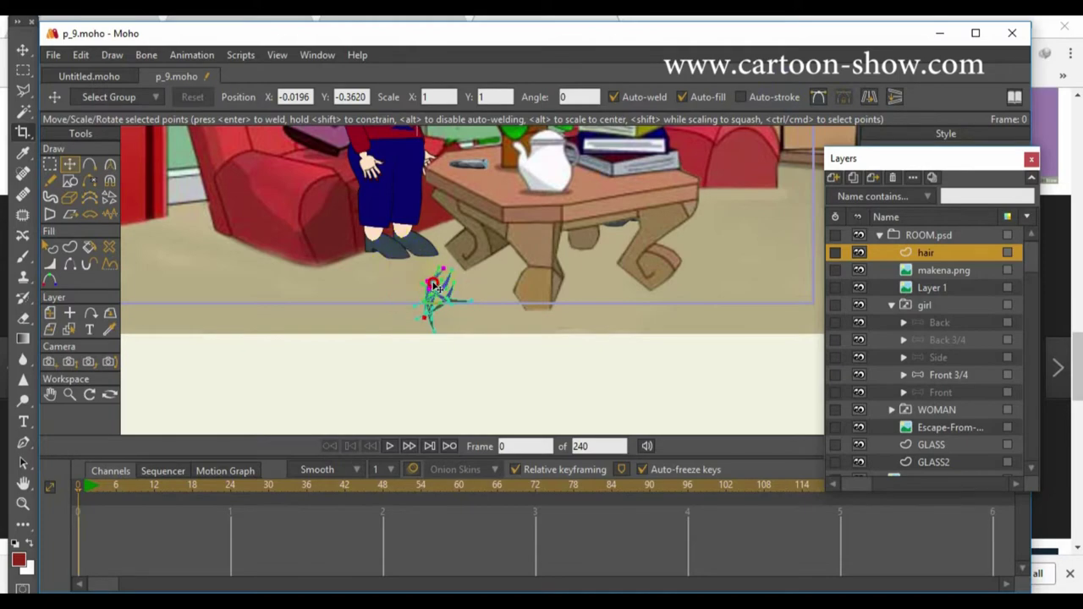
left_click_drag(411, 258, 414, 260)
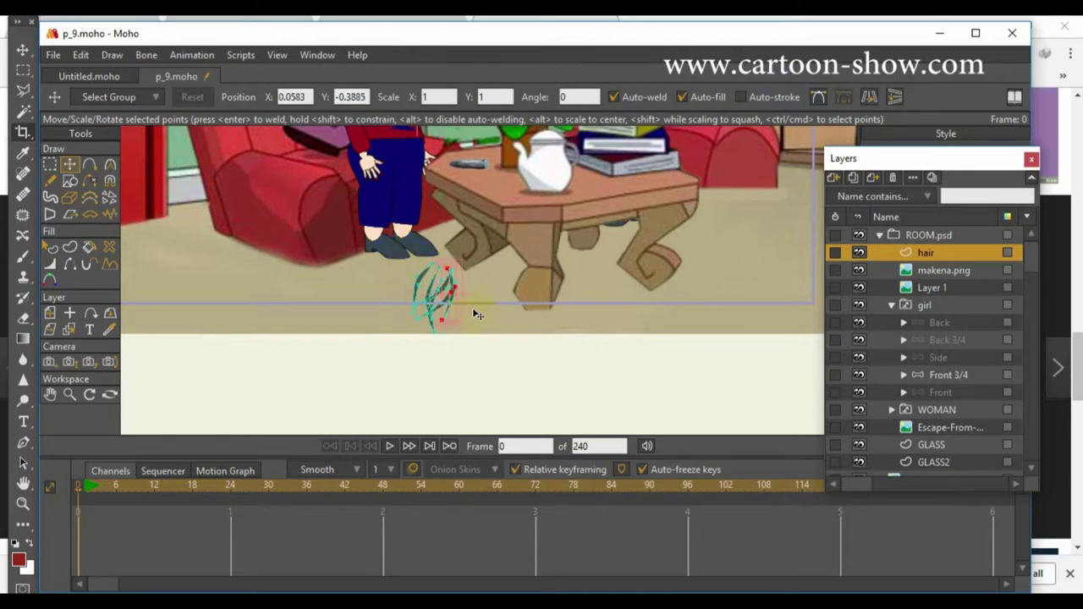
key("ctrl+r")
left_click(1041, 29)
- Select the whole hair tuft, move it directly beneath the woman's shoes, and render frame 0 again
key("g")
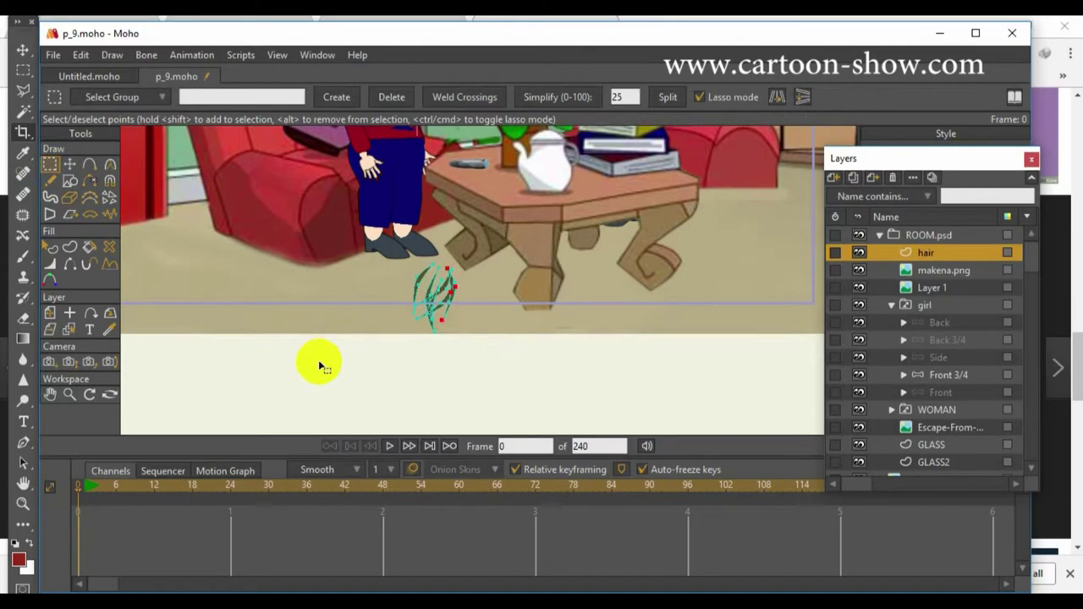
mouse_move(316, 363)
left_mouse_down()
mouse_move(486, 261)
mouse_move(260, 286)
mouse_move(448, 280)
mouse_move(406, 276)
left_mouse_up()
key("t")
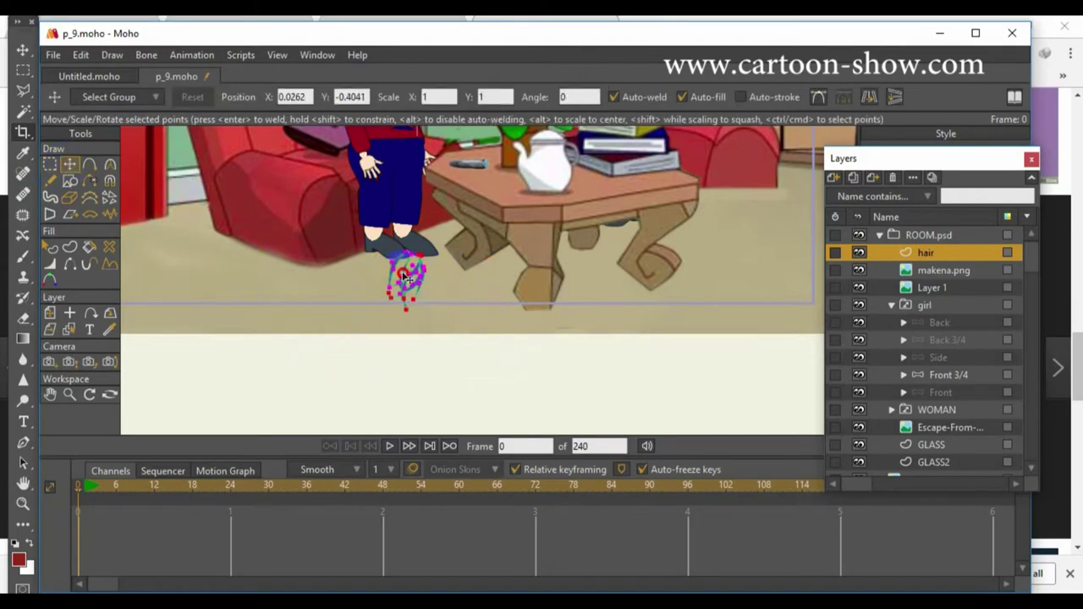
key("ctrl+r")
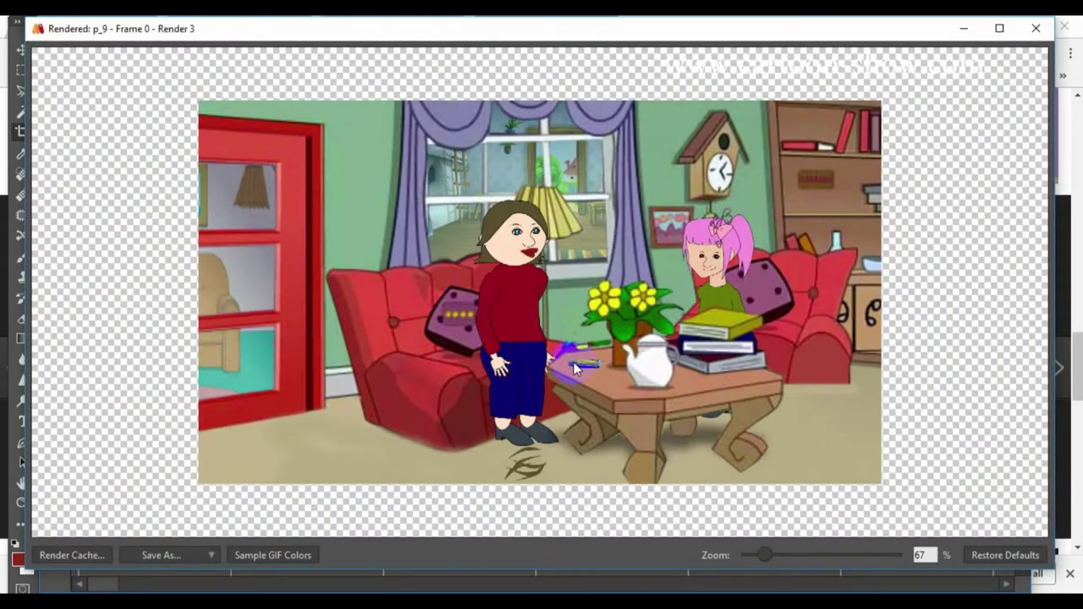
left_click(1035, 28)
- At frame 1, adjust the woman's shin bone in her Front 3/4 layer to scale 1.33 and an angle of about -92.5
left_click_drag(78, 491, 85, 491)
scroll(214, 321, "down", 2)
left_click(50, 396)
scroll(264, 313, "up", 2)
left_click_drag(264, 313, 326, 336)
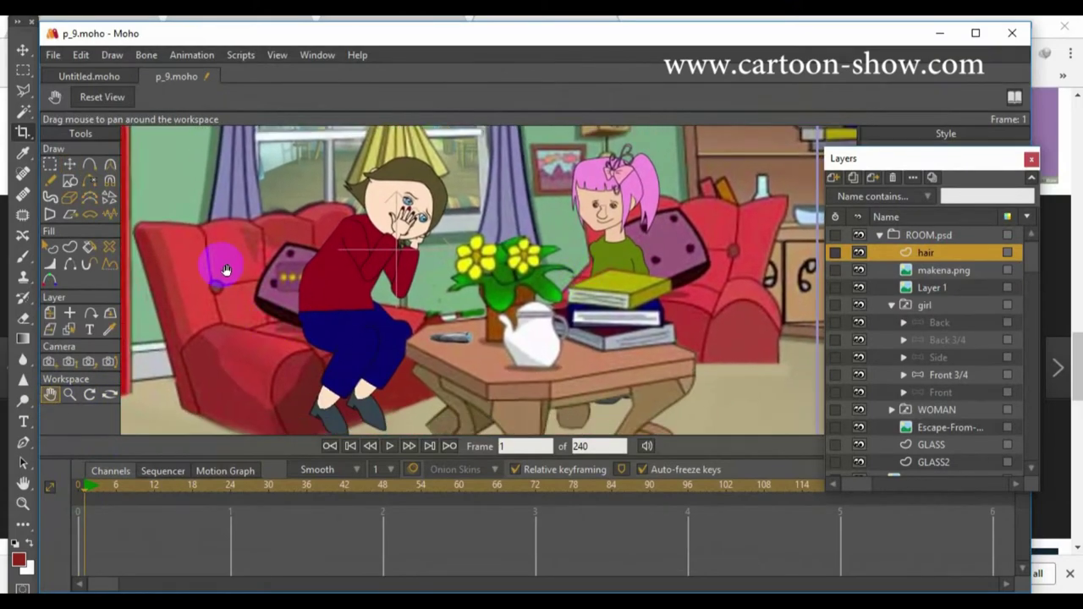
scroll(940, 294, "down", 2)
left_click(892, 355)
left_click(939, 425)
scroll(292, 305, "up", 2)
left_click_drag(408, 360, 426, 280)
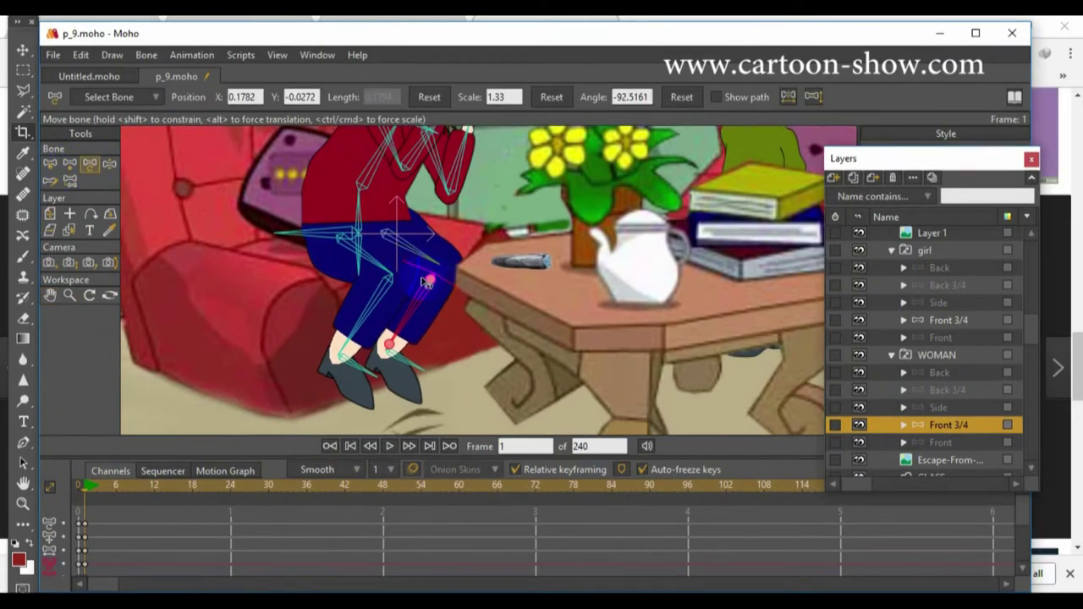
- Return to frame 0 and select the woman's Head vector layer for editing
left_click_drag(881, 159, 859, 72)
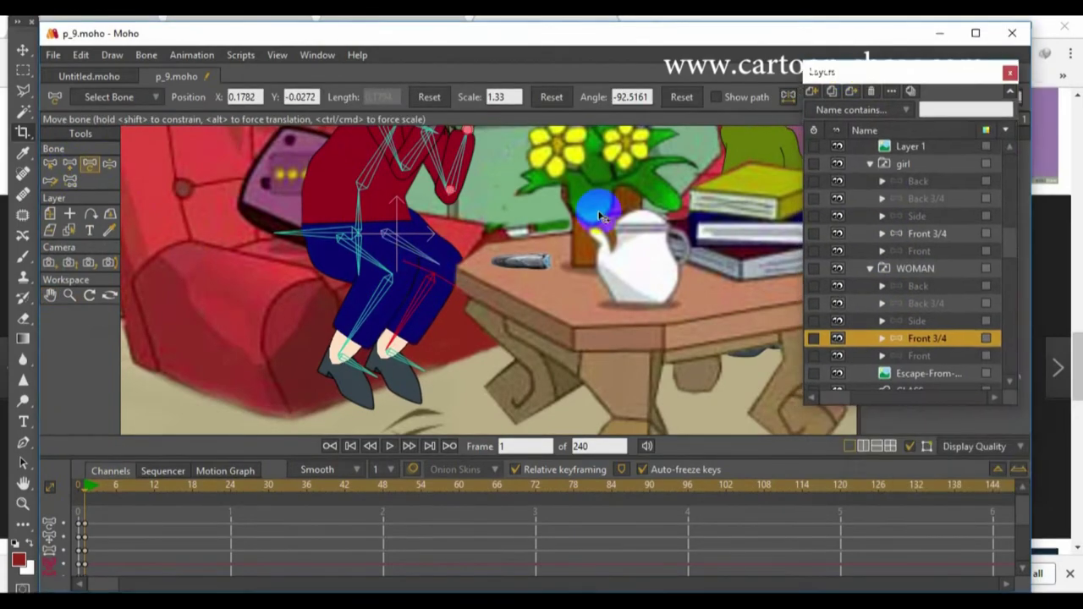
scroll(510, 356, "down", 2)
left_click(50, 296)
scroll(285, 235, "up", 2)
left_click_drag(273, 211, 304, 306)
left_click(79, 486)
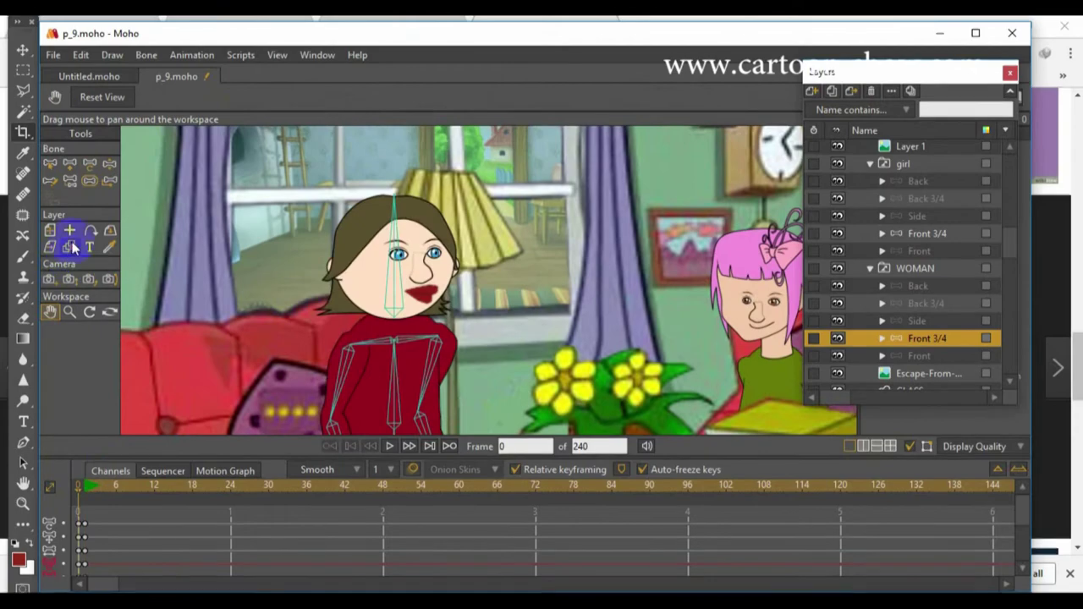
left_click(70, 247)
left_click(358, 244)
scroll(933, 331, "down", 3)
- Reshape the hair lock beside the woman's ear into a sharp strand by adjusting its points and curvature
left_click(68, 165)
left_click(50, 395)
scroll(196, 259, "up", 4)
left_click_drag(196, 258, 341, 300)
left_click(69, 165)
left_click(257, 305)
left_click_drag(321, 306, 28, 306)
left_click(111, 165)
left_click_drag(337, 260, 55, 256)
- Shape a pointed lock in the woman's fringe with moved and sharpened points, and pull her lower hair tips outward
left_click(69, 165)
left_click_drag(416, 203, 390, 235)
left_click_drag(380, 213, 181, 188)
left_click(110, 165)
left_click(92, 167)
left_click(71, 165)
left_click_drag(363, 258, 356, 247)
left_click(110, 167)
key("t")
left_click_drag(411, 378, 265, 401)
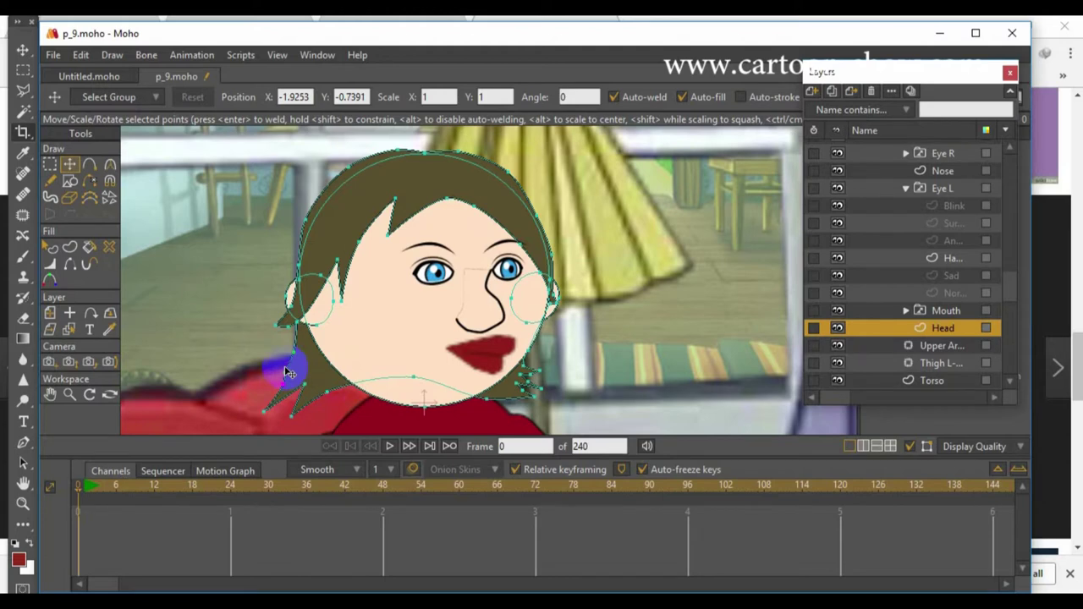
- At frame 1, reshape the woman's head hair points, pulling the fringe, ear-side and lower strands into place around her tilted head
left_click(85, 486)
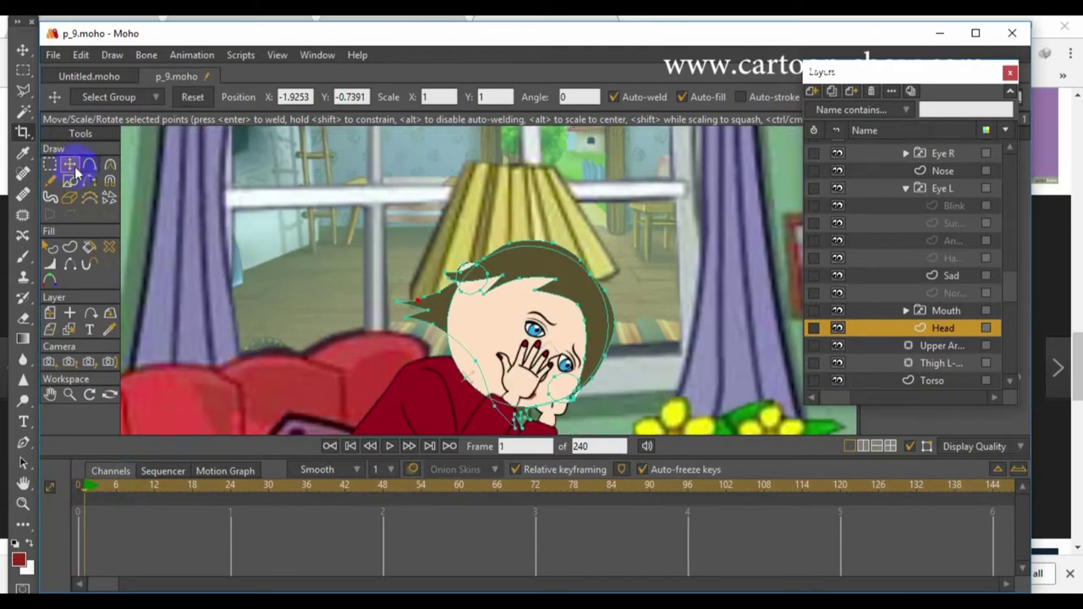
left_click_drag(415, 358, 437, 362)
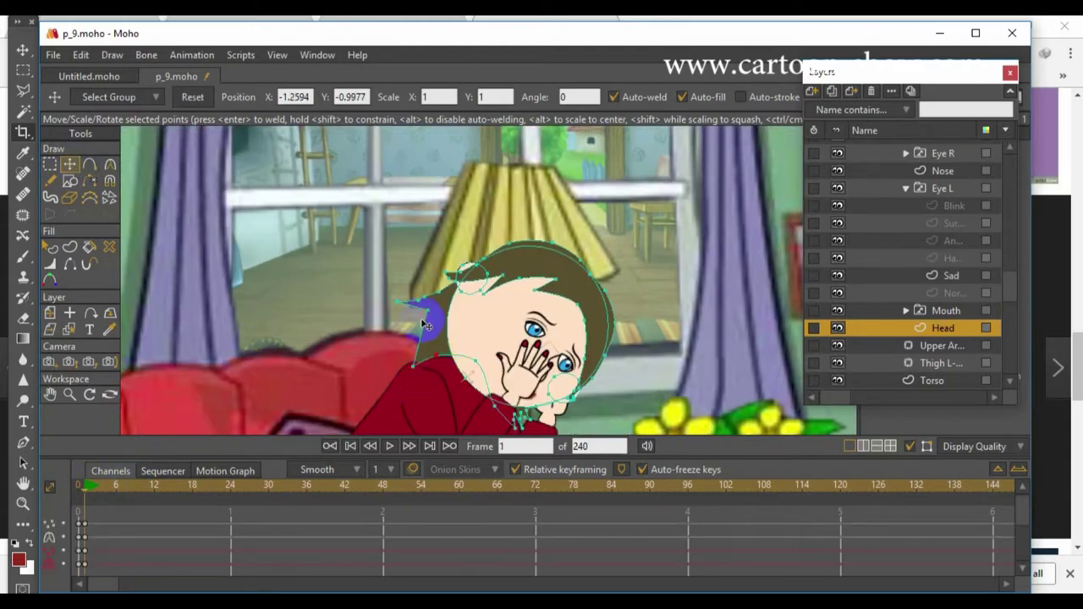
left_click_drag(491, 298, 539, 295)
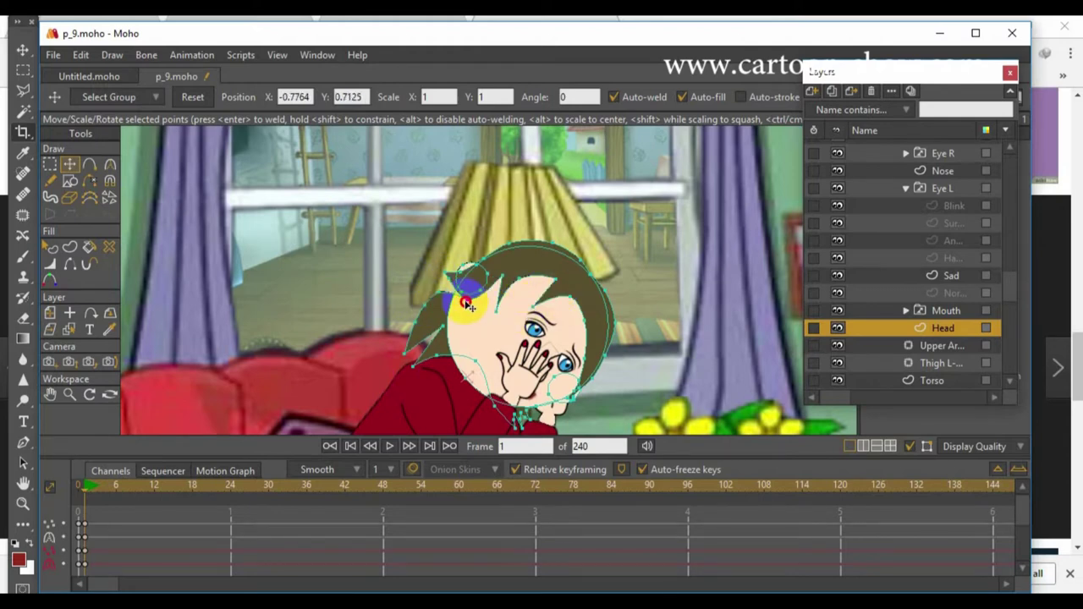
left_click_drag(456, 289, 486, 261)
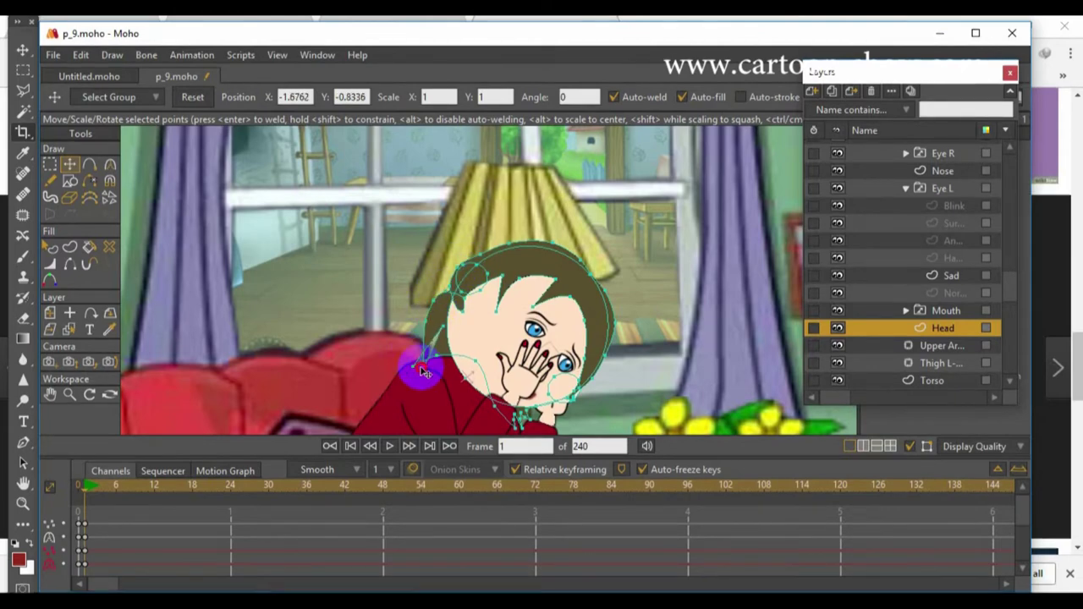
left_click_drag(417, 370, 442, 365)
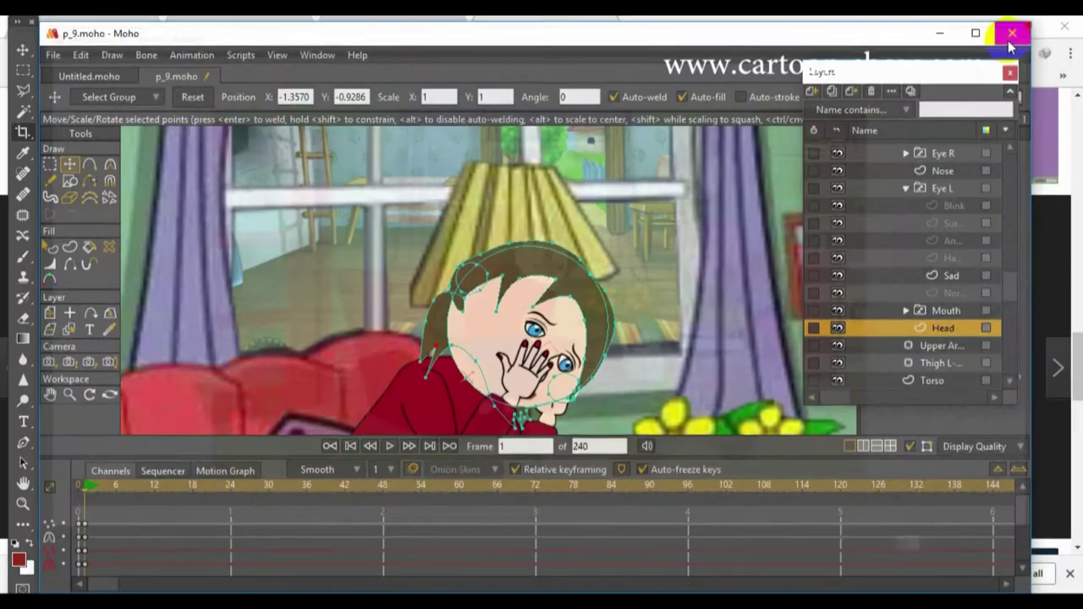
- Group the ROOM.psd, BAG1 and BAG2 layers into a folder named room
scroll(901, 282, "up", 5)
scroll(901, 282, "up", 5)
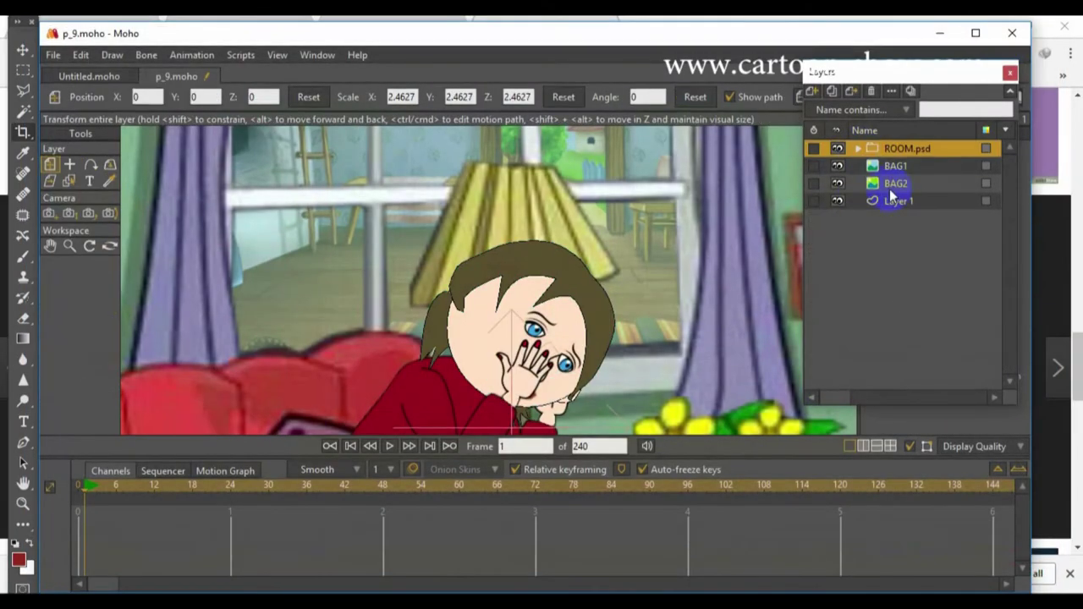
right_click(889, 184)
left_click(935, 310)
type("room")
key("Return")
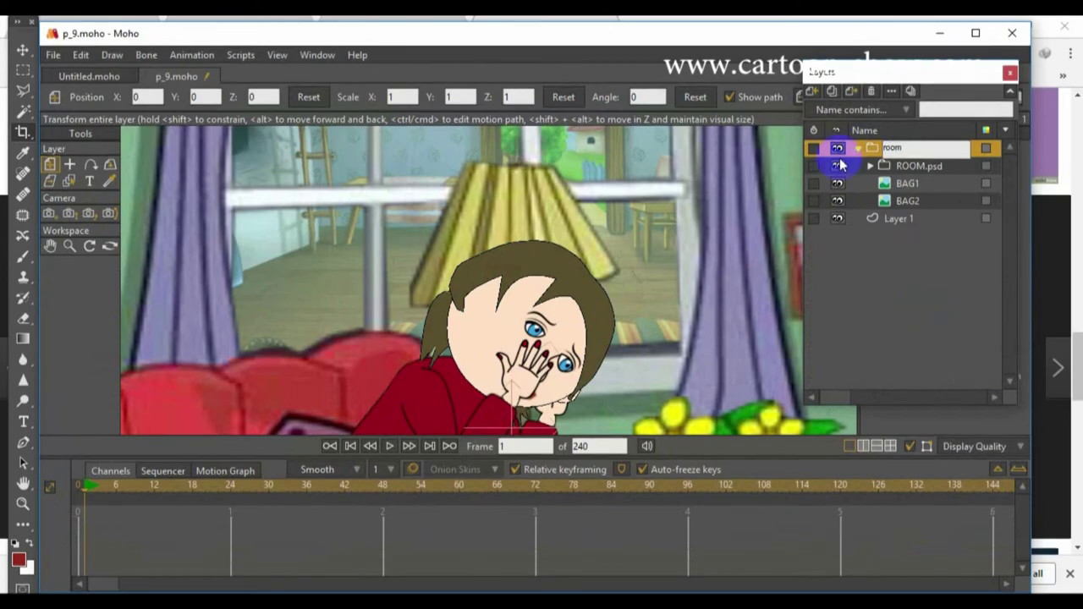
scroll(664, 237, "down", 4)
scroll(664, 237, "up", 1)
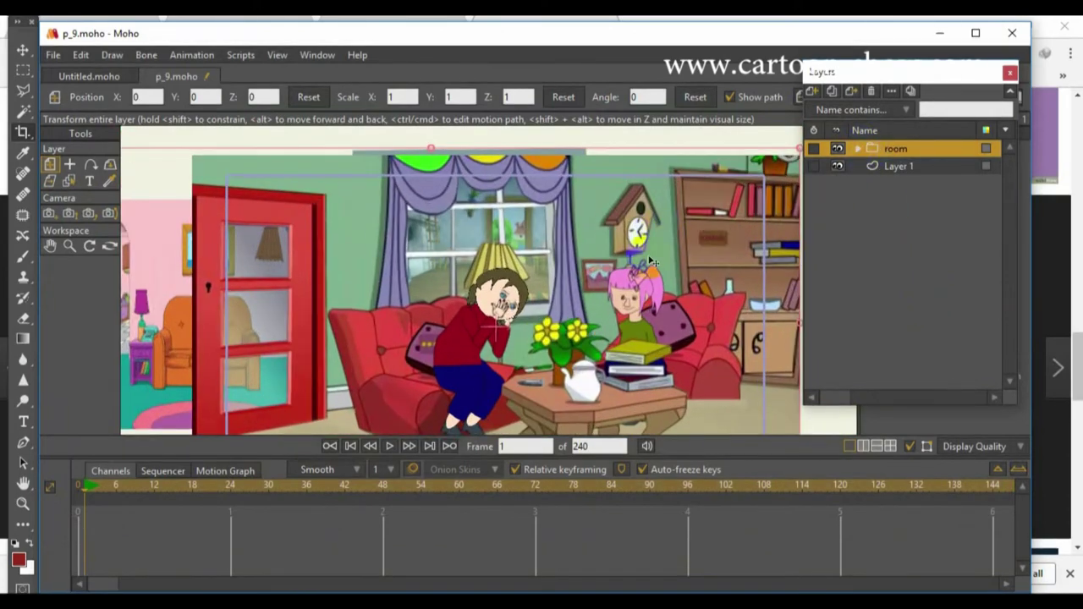
- Add the soundtrack ALL.mp3 as an audio layer at frame 0 and save the project
left_click(85, 491)
left_click(812, 91)
left_click(825, 251)
double_click(1018, 339)
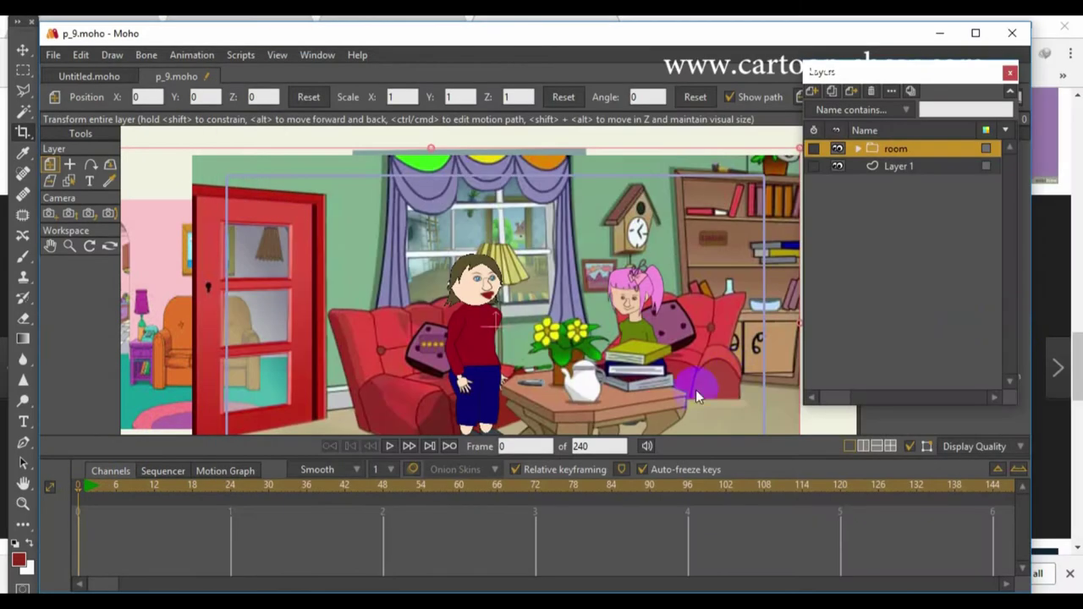
left_click(52, 54)
left_click(68, 204)
- Play sections of the ALL.mp3 soundtrack against the scene to check its sound and waveform
left_click(387, 446)
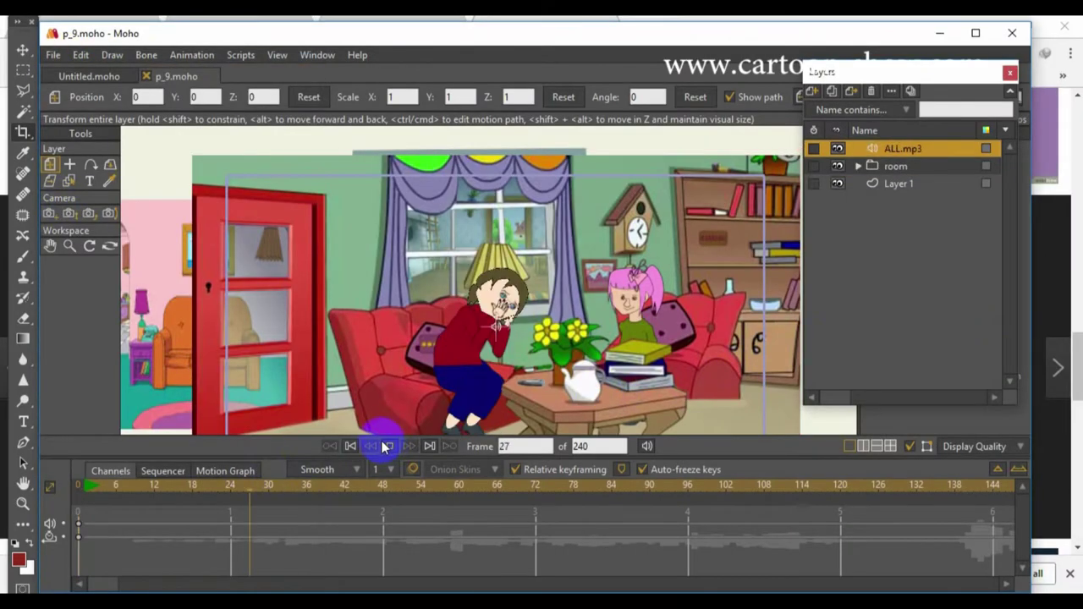
left_click(385, 446)
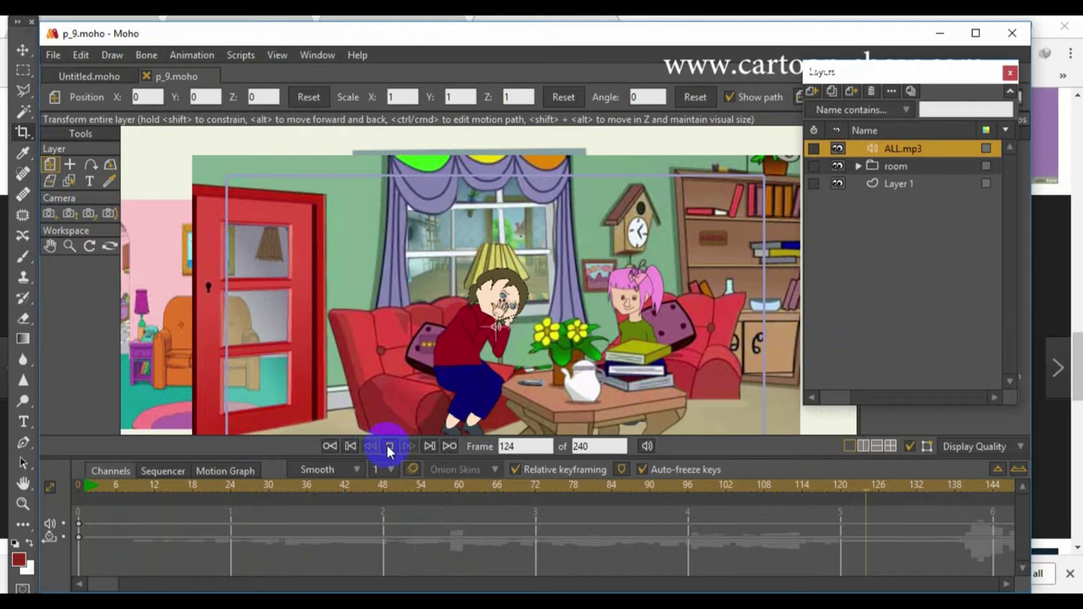
left_click(388, 449)
left_click(952, 605)
left_click_drag(881, 581, 1031, 580)
left_click(391, 447)
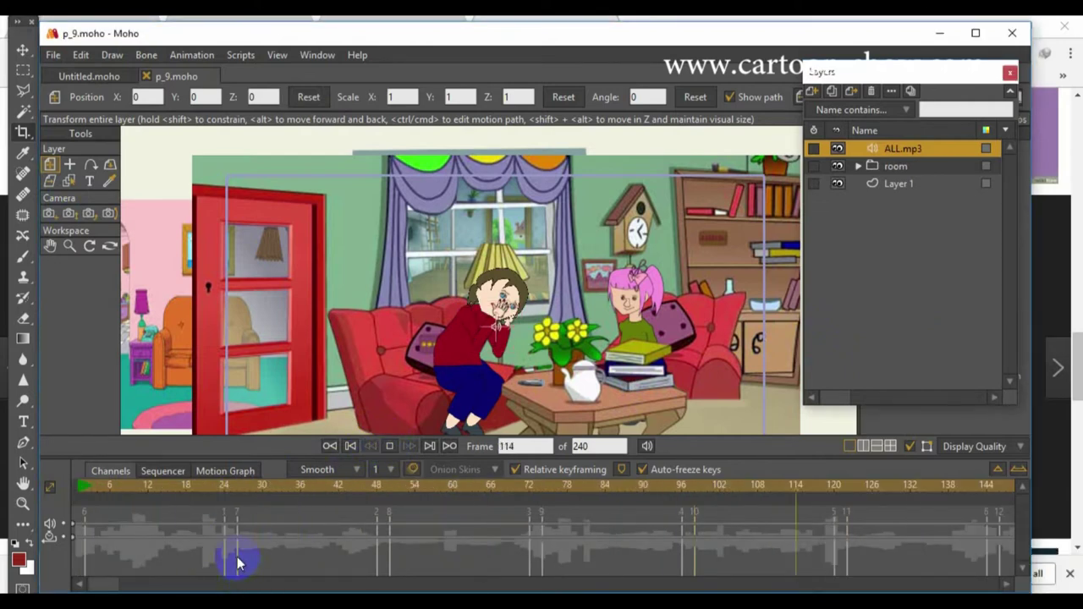
left_click(388, 448)
left_click(390, 448)
- Find the end of the soundtrack, set the animation's end frame to 2720, and play the final section
left_click_drag(116, 584, 170, 491)
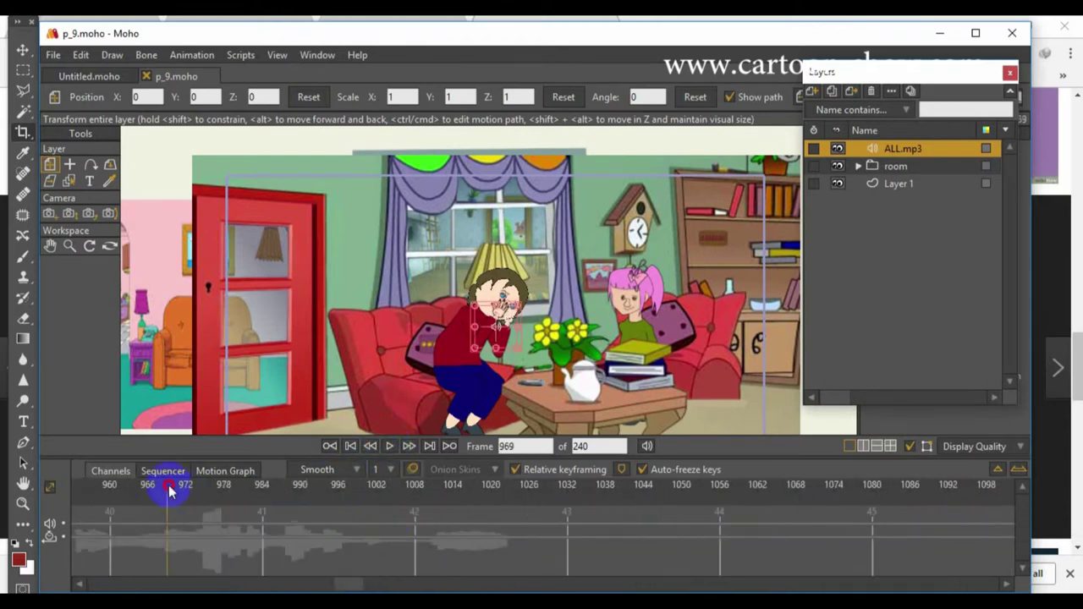
left_click_drag(343, 574, 540, 531)
left_click_drag(1012, 512, 503, 479)
left_click_drag(82, 502, 866, 525)
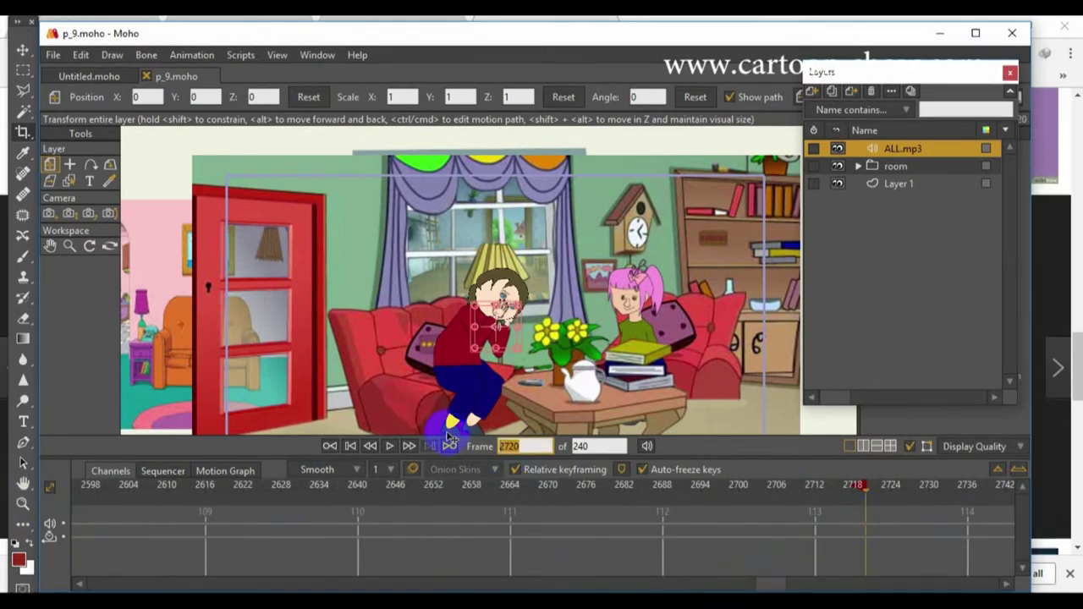
left_click(249, 489)
left_click(388, 446)
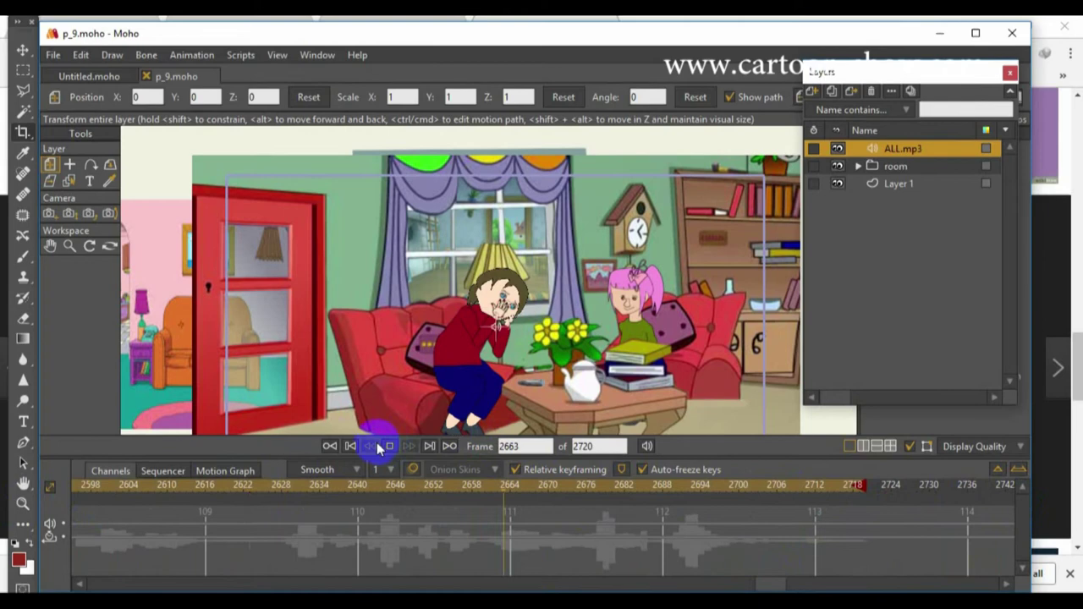
- Play and scrub the opening part of the soundtrack to locate the dialogue cues for the characters
left_click_drag(769, 584, 89, 584)
left_click(116, 488)
left_click(389, 446)
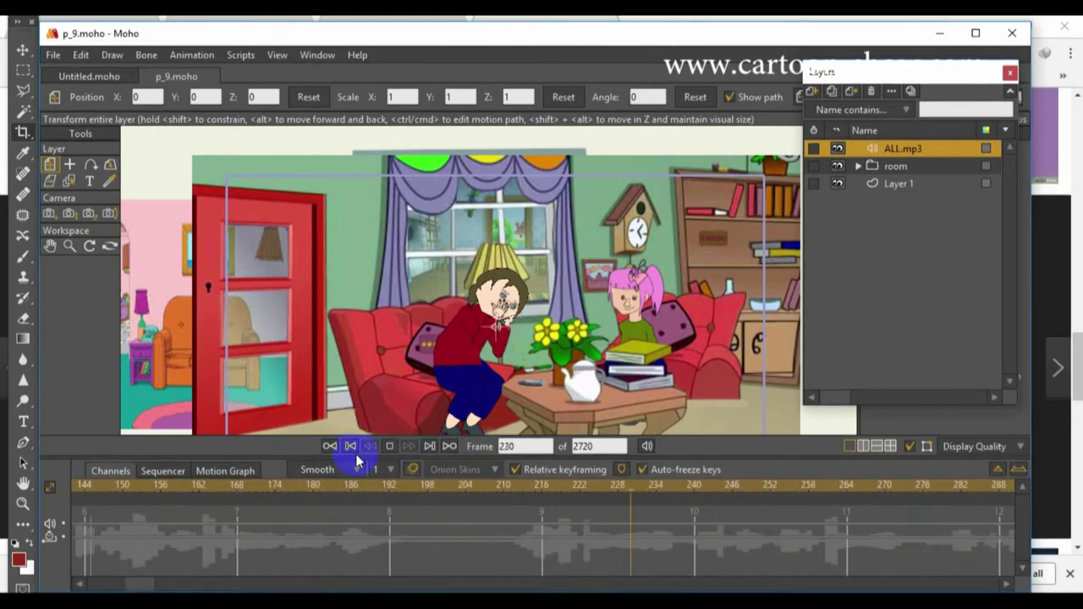
left_click(390, 488)
left_click_drag(390, 489, 77, 488)
key("space")
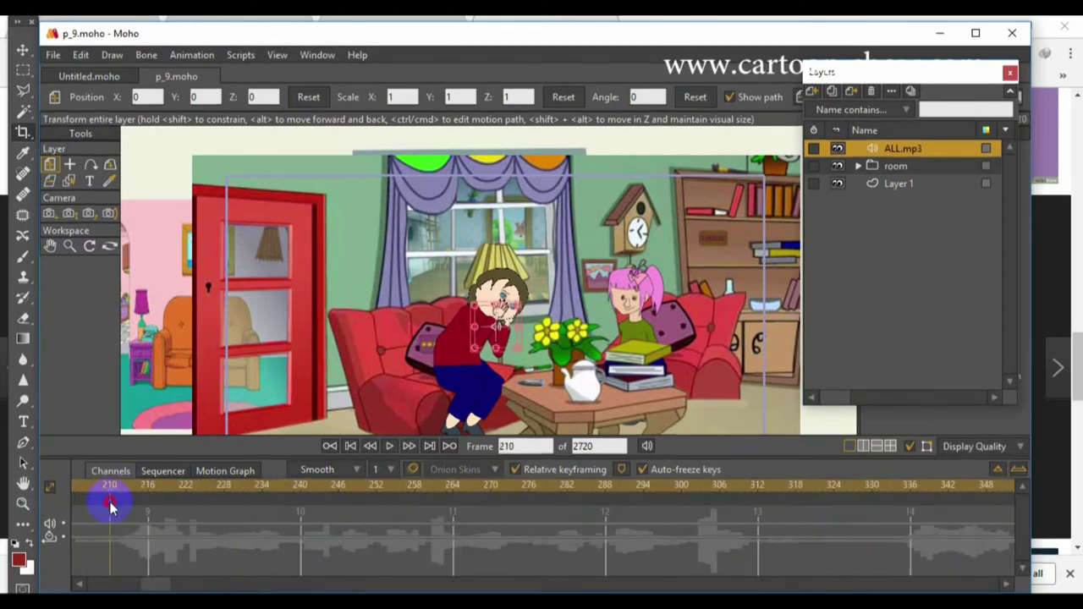
left_click(118, 499)
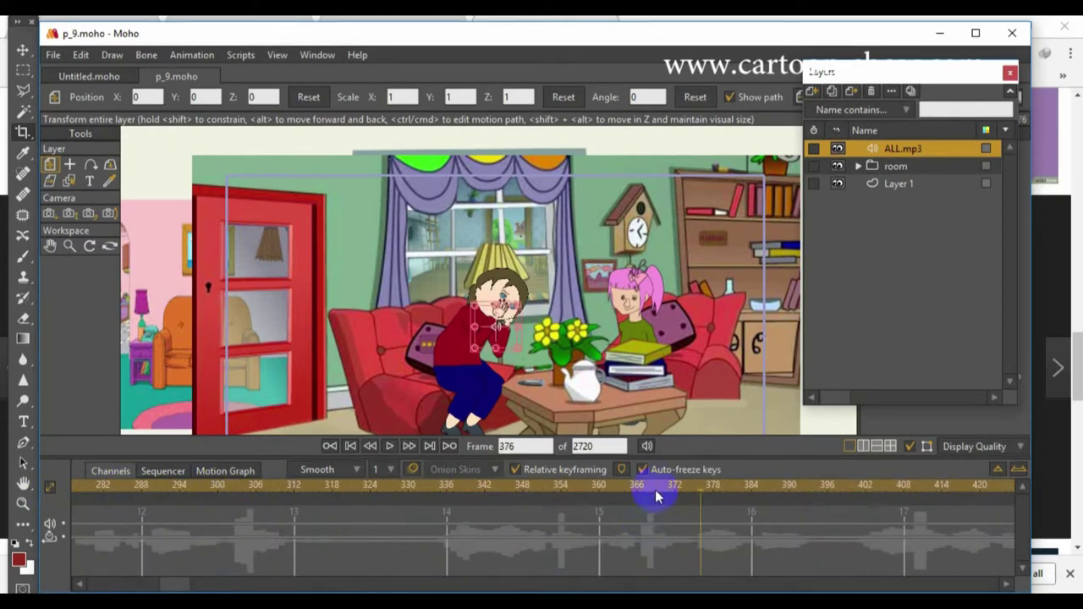
- Open the room's nested layers and freeze the girl's Front 3/4 bone pose at frame 367
left_click(860, 166)
left_click(871, 183)
left_click(914, 254)
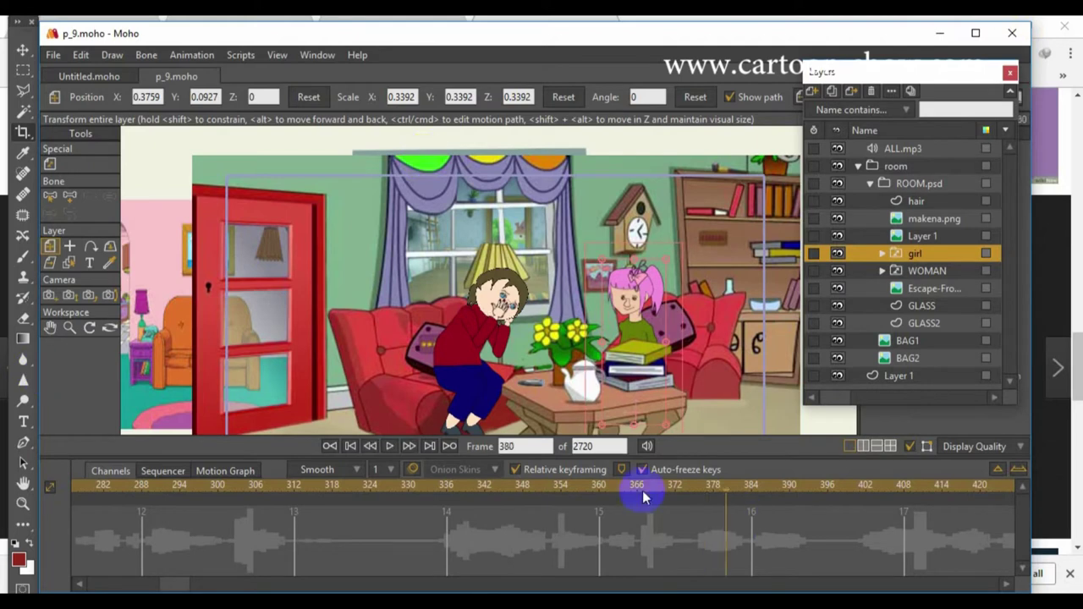
left_click(643, 488)
left_click(147, 54)
left_click(886, 254)
left_click(911, 325)
left_click(146, 55)
left_click(167, 372)
- Freeze the woman's Front 3/4 bone pose at frame 367
scroll(901, 297, "down", 3)
left_click(882, 271)
left_click(935, 340)
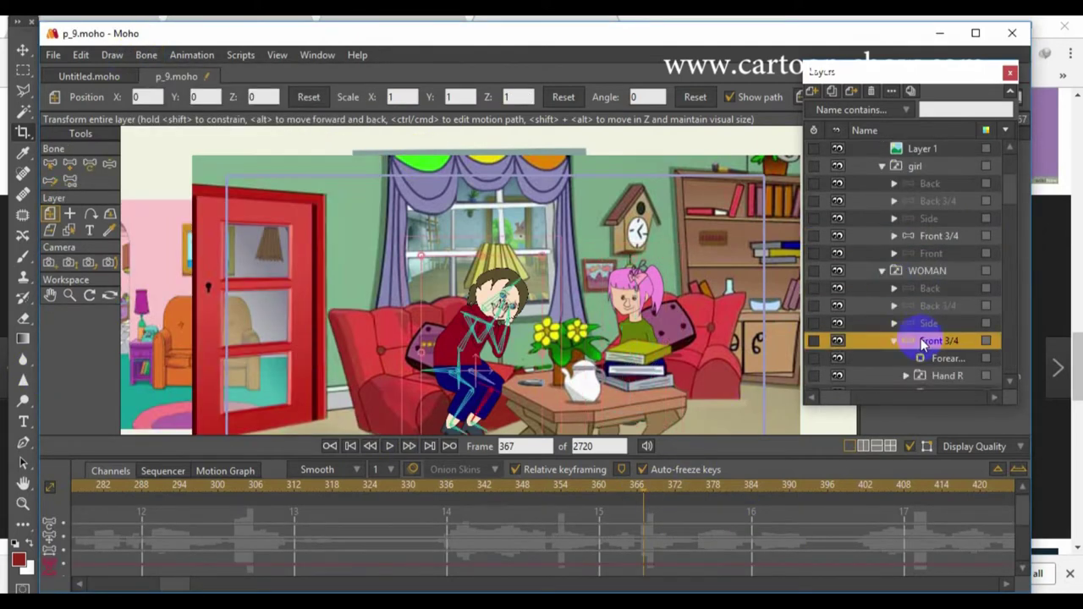
left_click(146, 54)
left_click(181, 371)
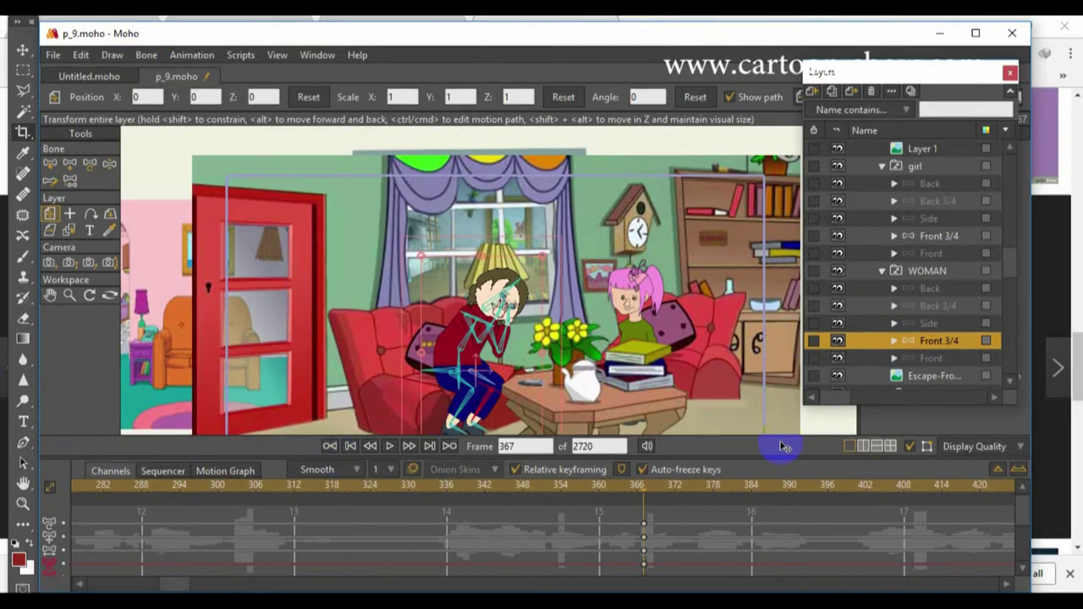
- Set the layer color of the girl's Front 3/4 layer to Red
left_click(915, 168)
left_click(923, 238)
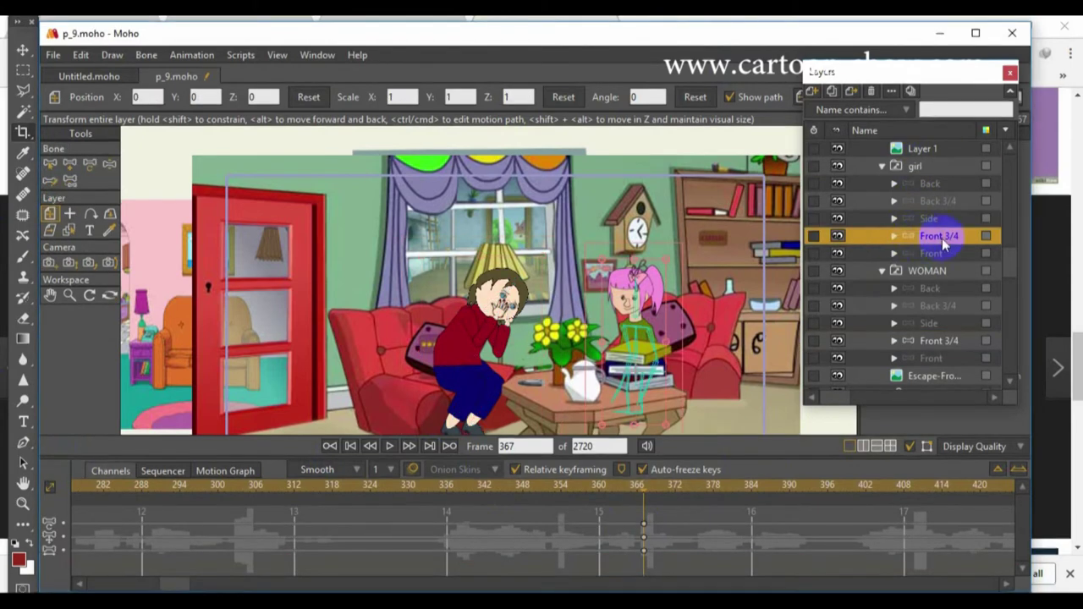
double_click(874, 241)
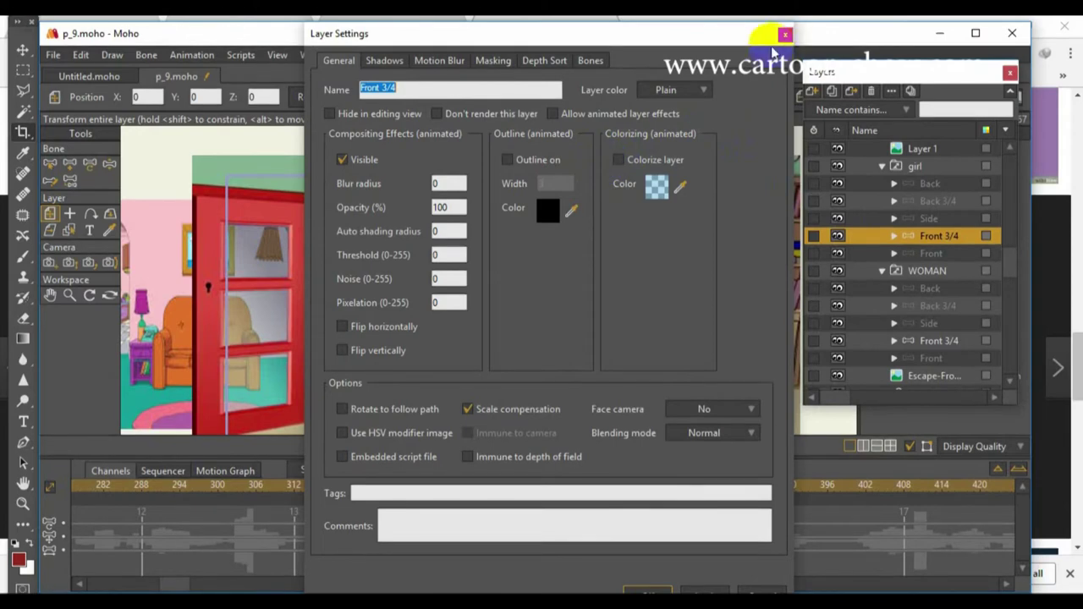
left_click(677, 90)
left_click(719, 235)
left_click(648, 593)
double_click(968, 274)
left_click(699, 85)
left_click(714, 274)
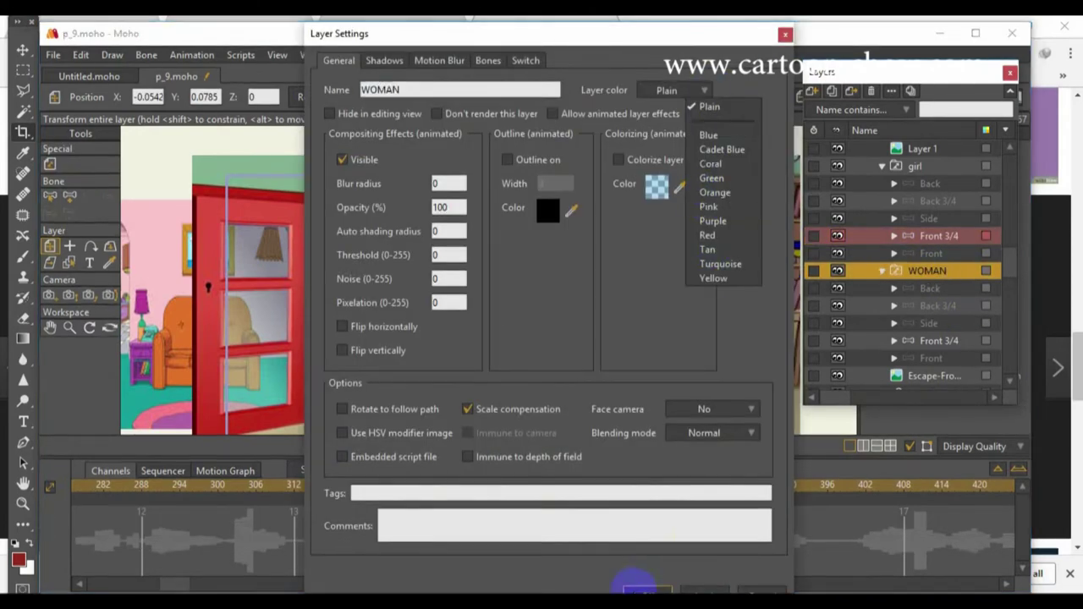
left_click(648, 592)
- Set the layer color of the woman's Front 3/4 layer to Yellow
left_click(881, 270)
double_click(939, 341)
left_click(677, 90)
left_click(694, 279)
left_click(648, 593)
left_click(881, 270)
left_click(881, 270)
- Move the girl's Front 3/4 pose keyframes to frame 398
left_click(940, 237)
left_click(842, 488)
left_click_drag(650, 555, 642, 525)
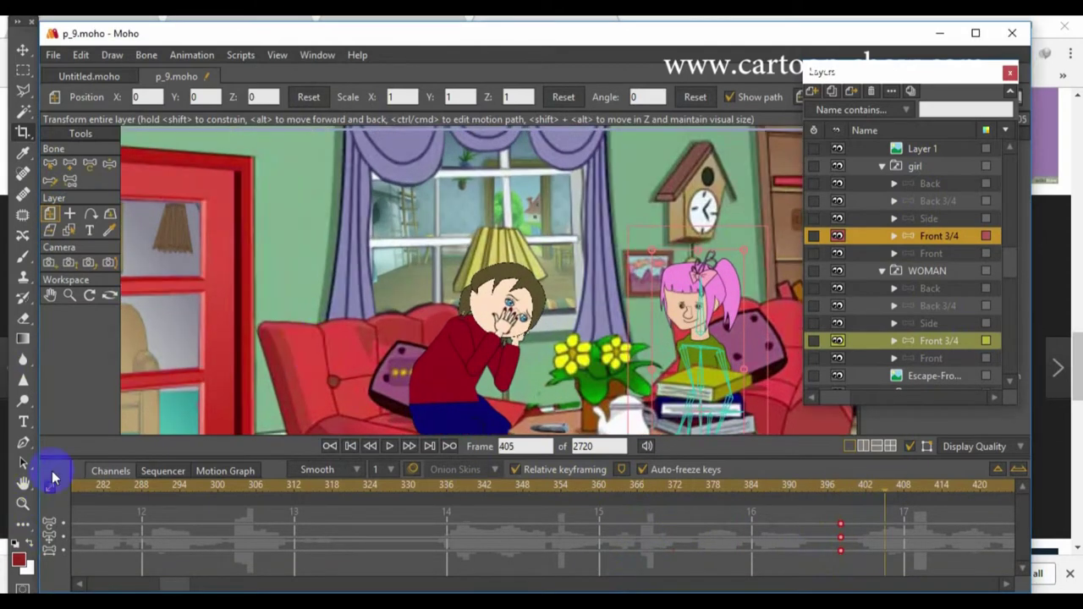
- Hide the makena.png layer, then rename the image layer Layer 1 as table and hide it too
scroll(921, 284, "up", 3)
left_click(842, 220)
double_click(847, 236)
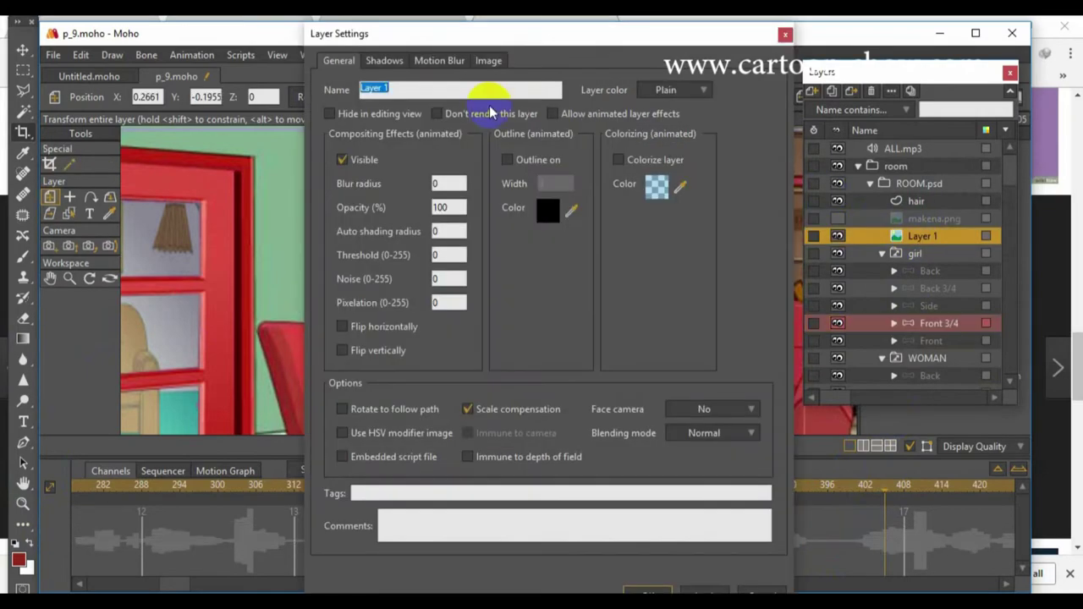
key("Return")
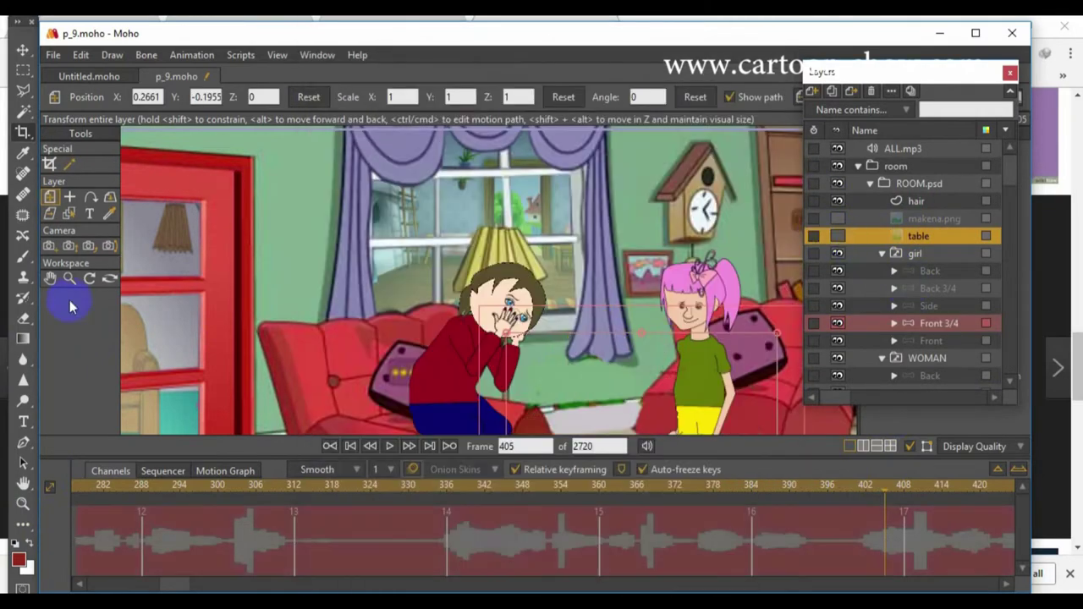
- Pose the girl's arms raised at frame 405 by moving her Front 3/4 arm bones, and preview the motion
left_click(53, 277)
left_click_drag(363, 387, 267, 408)
left_click(917, 325)
key("t")
mouse_move(568, 291)
left_mouse_down()
mouse_move(566, 260)
mouse_move(593, 284)
mouse_move(584, 298)
left_mouse_up()
left_click_drag(565, 325, 546, 264)
key("space")
- Freeze the girl's raised pose at frame 413, and repose her arms and hands at frame 421
left_click(144, 55)
left_click(178, 374)
left_click_drag(181, 584, 208, 584)
left_click(238, 487)
left_click_drag(585, 292, 569, 292)
left_click_drag(552, 227, 562, 224)
left_click_drag(546, 283, 529, 330)
- At frame 417, switch the girl's Hand R to a different hand shape
left_click_drag(889, 404, 885, 551)
scroll(925, 410, "down", 2)
mouse_move(213, 495)
left_mouse_down()
mouse_move(126, 483)
mouse_move(211, 485)
left_mouse_up()
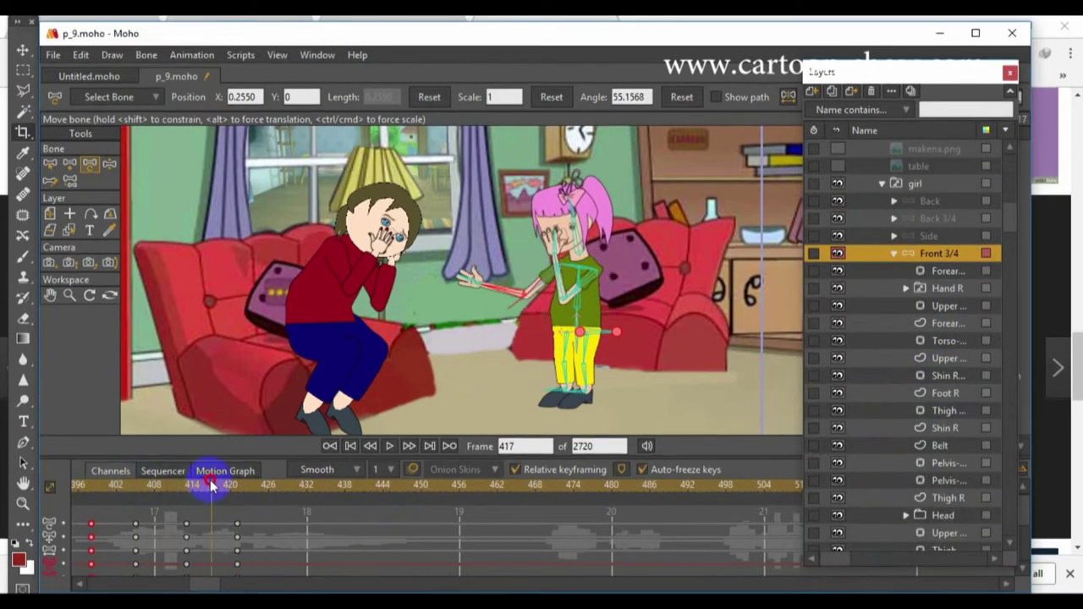
right_click(926, 291)
left_click(942, 341)
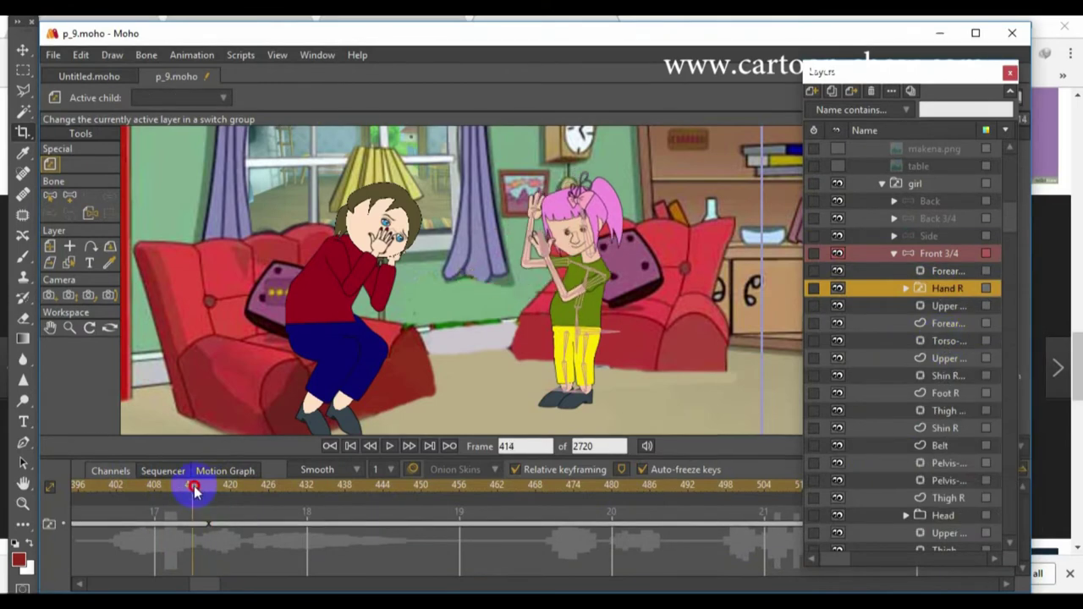
- Turn off the bone overlay in the workspace and play the girl's gestures from about frame 399
left_click_drag(870, 568, 911, 477)
left_click(911, 447)
left_click_drag(210, 492, 243, 505)
left_click(107, 508)
key("space")
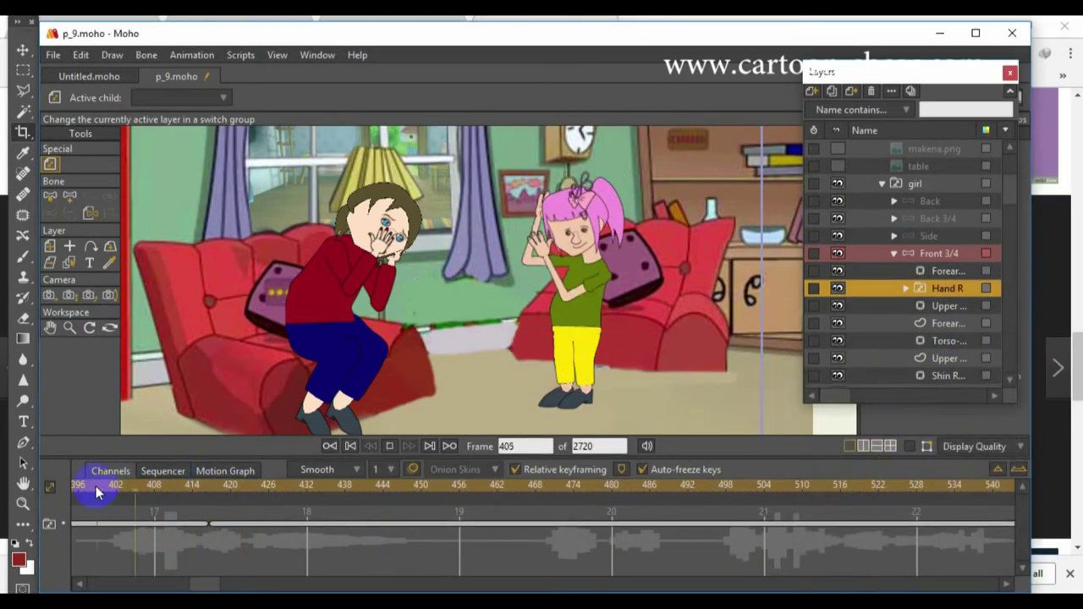
- Freeze the girl's Front 3/4 pose at frame 432
left_click(937, 253)
left_click_drag(166, 500, 309, 512)
left_click(146, 55)
left_click(188, 372)
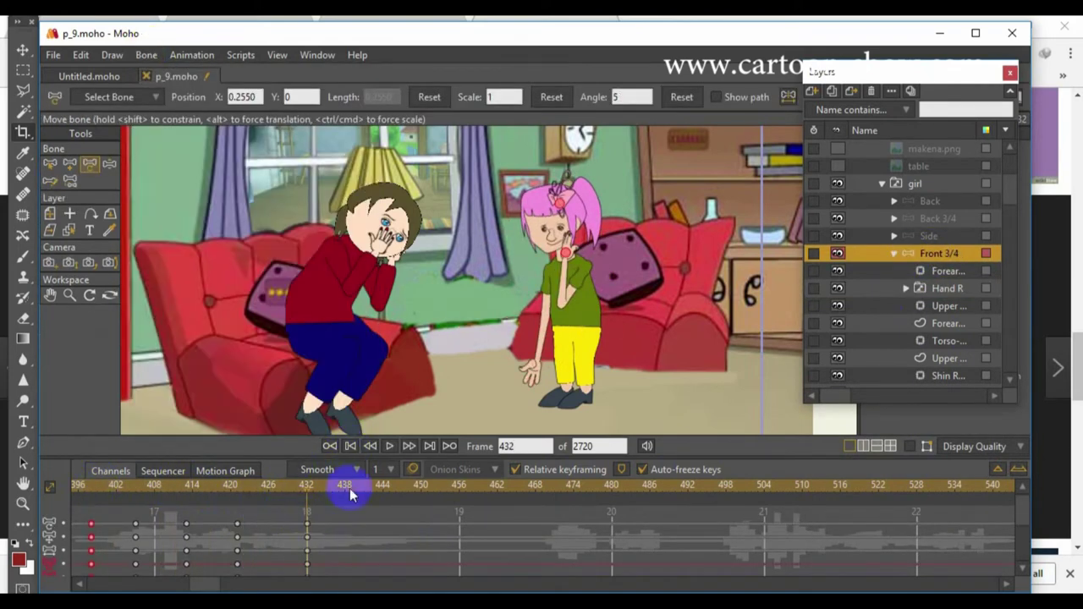
- Try swinging the girl's raised arm out toward the woman after frame 432, and undo the unwanted changes
left_click_drag(579, 286, 495, 292)
key("ctrl+z")
left_click_drag(250, 490, 102, 490)
key("ctrl+z")
- Stretch all the girl's pose keyframes so the last one falls on frame 463, and play from frame 396
left_click_drag(204, 585, 191, 587)
left_click_drag(768, 516, 428, 575)
left_click_drag(726, 524, 860, 525)
left_click(433, 491)
key("space")
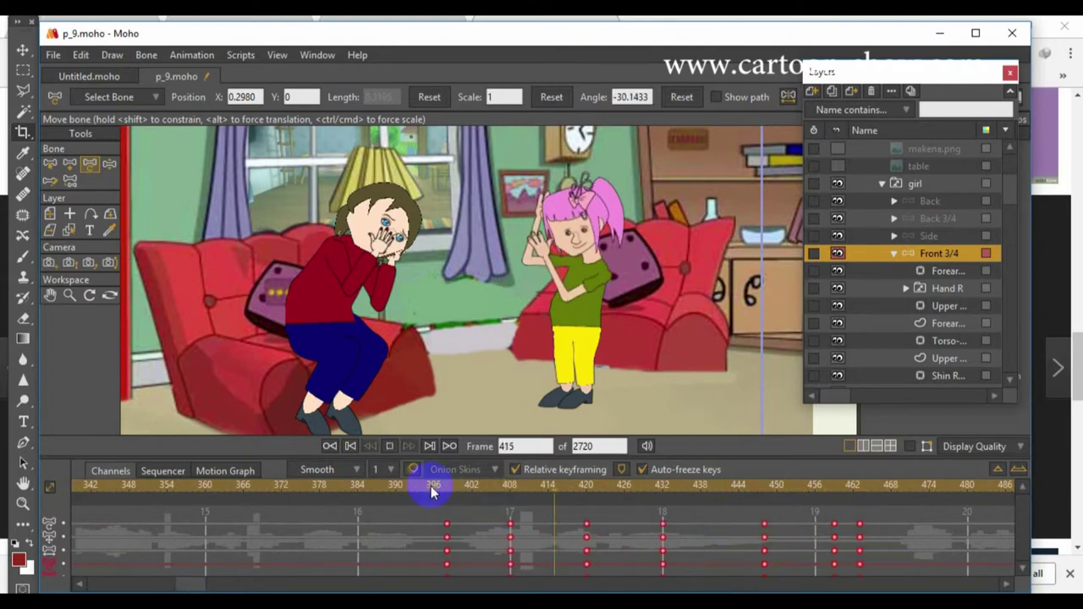
- At frame 404, switch the girl's Eye R to Angry in her Head group
left_click_drag(443, 489, 504, 505)
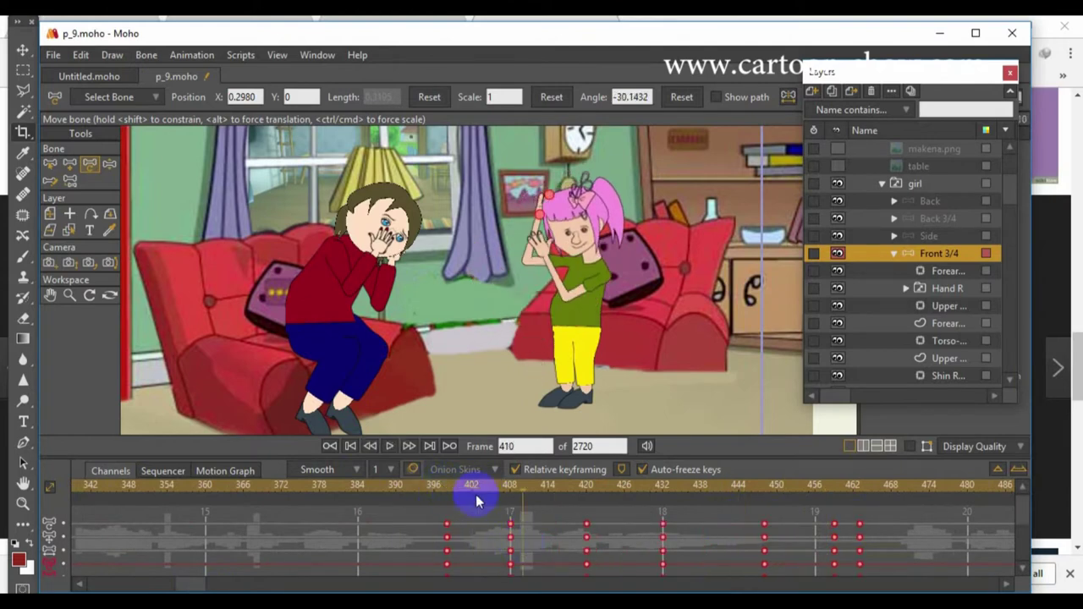
left_click(484, 495)
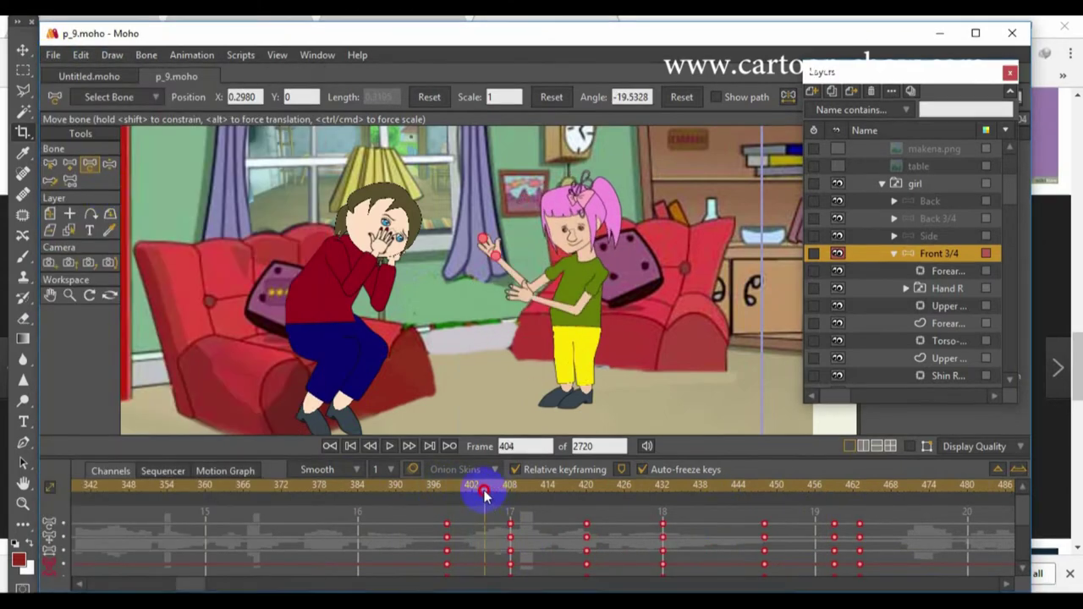
scroll(949, 293, "down", 5)
left_click(907, 272)
right_click(934, 305)
left_click(959, 370)
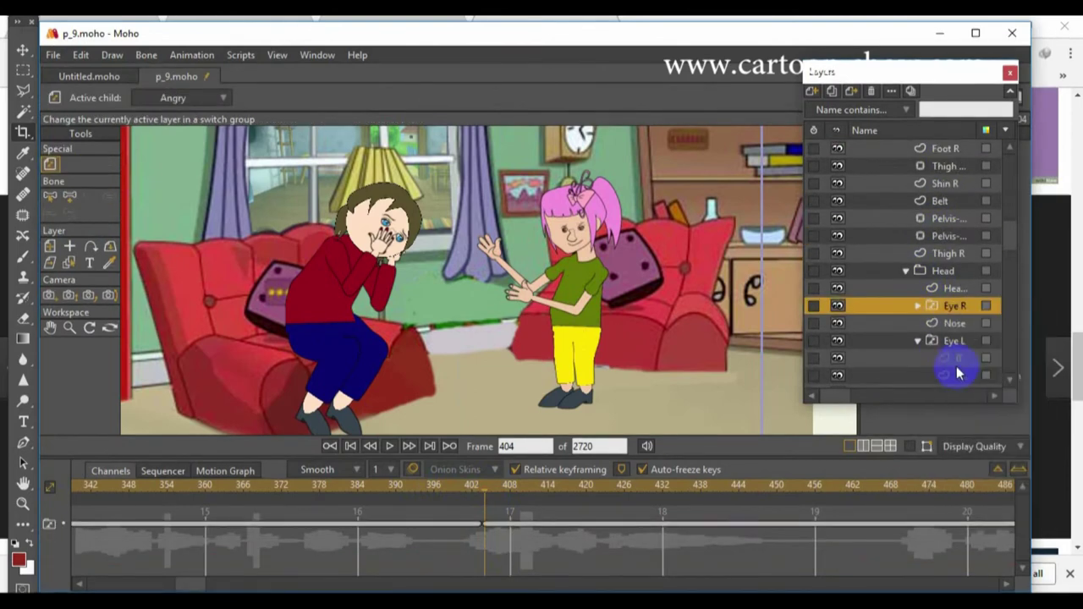
- Switch the girl's Eye L to Angry at frame 404, and return both of her eyes to Normal around frame 434
right_click(935, 341)
left_click(960, 406)
left_click_drag(483, 496, 673, 513)
right_click(938, 341)
left_click(957, 448)
right_click(934, 305)
left_click(960, 413)
- In the girl's Head group, switch her mouth to E at frame 403 and to rest at frame 405
left_click_drag(318, 497, 478, 489)
scroll(960, 261, "up", 3)
scroll(960, 274, "down", 2)
scroll(999, 253, "down", 3)
right_click(936, 231)
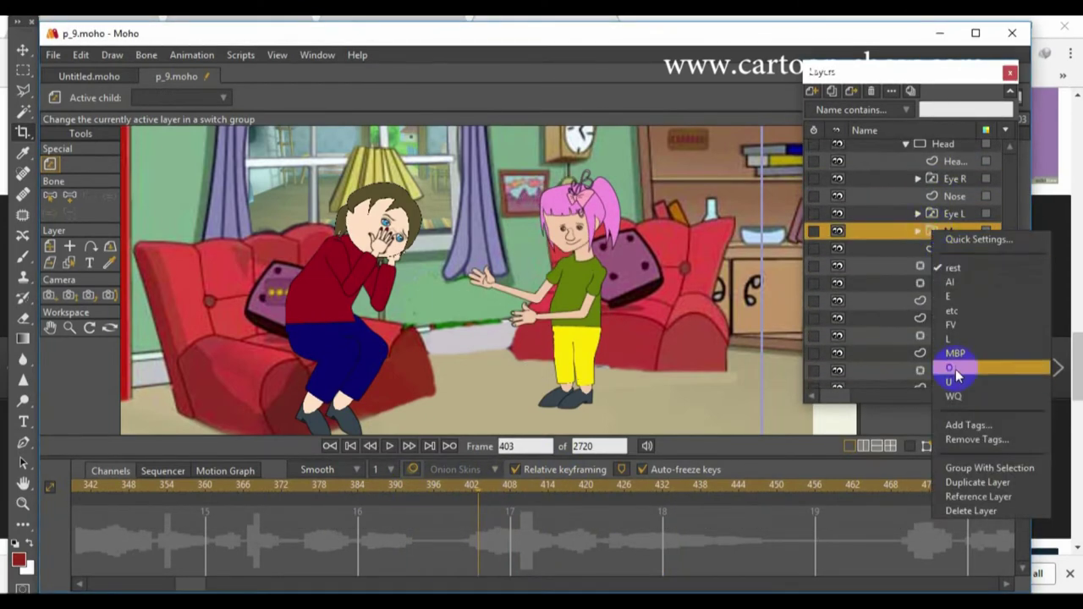
left_click(965, 314)
left_click(485, 501)
right_click(933, 232)
left_click(954, 269)
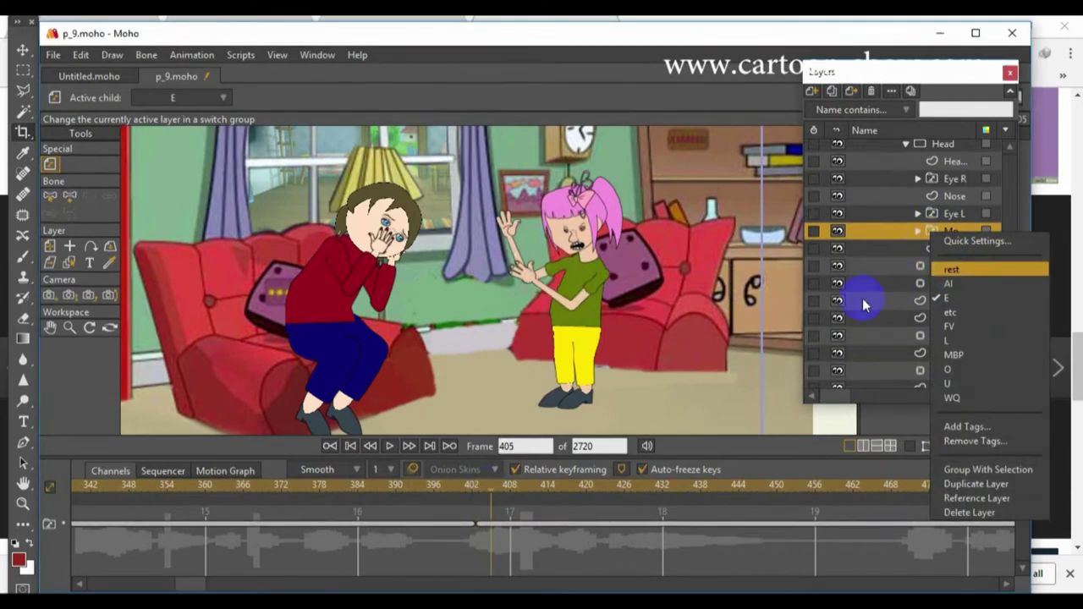
- Continue the girl's lip sync with the mouth shapes MBP, U and MBP between about frames 408 and 410
left_click(509, 496)
right_click(931, 231)
left_click(955, 353)
right_click(932, 231)
left_click(947, 382)
left_click(526, 493)
right_click(933, 232)
left_click(957, 354)
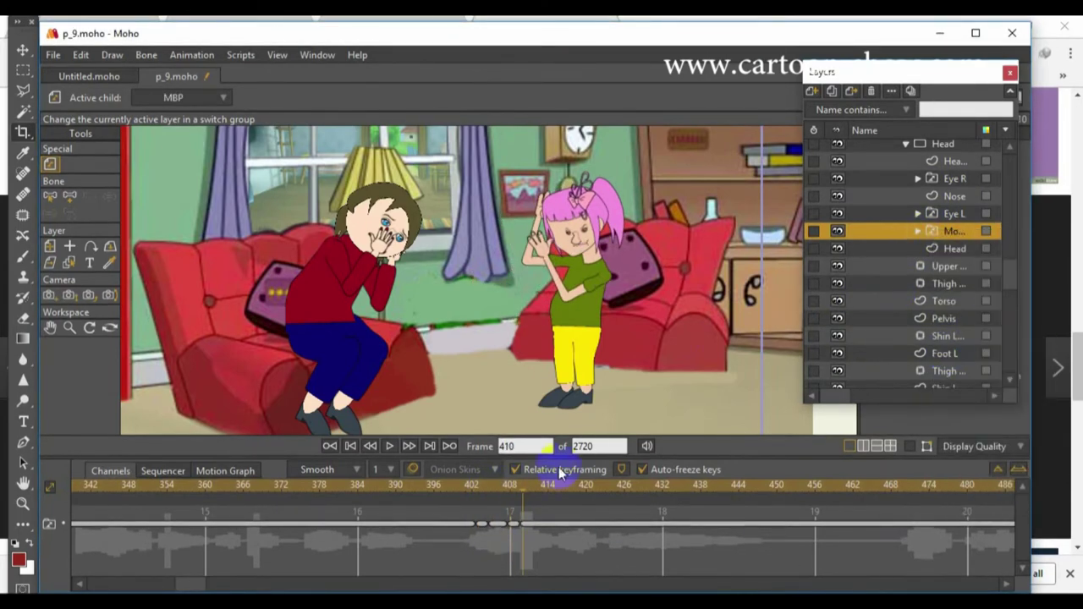
- Add more girl mouth shapes after frame 410, with etc at frame 416 and rest at the end, and play from before frame 403
right_click(937, 233)
left_click(951, 397)
right_click(931, 231)
left_click(948, 278)
right_click(931, 231)
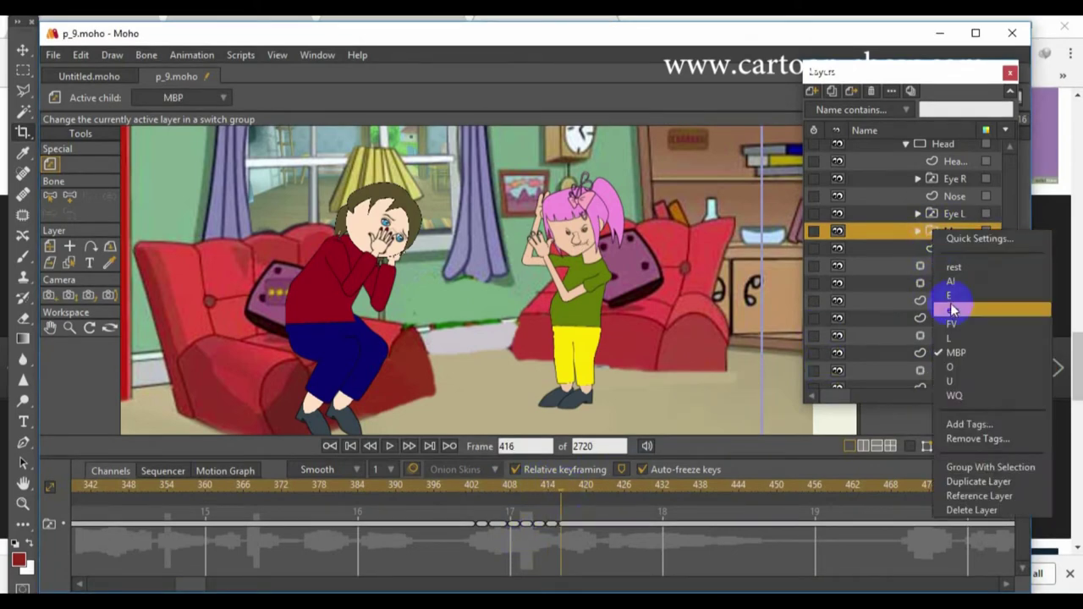
left_click(950, 305)
left_click(579, 489)
right_click(934, 232)
left_click(950, 280)
left_click(464, 488)
key("space")
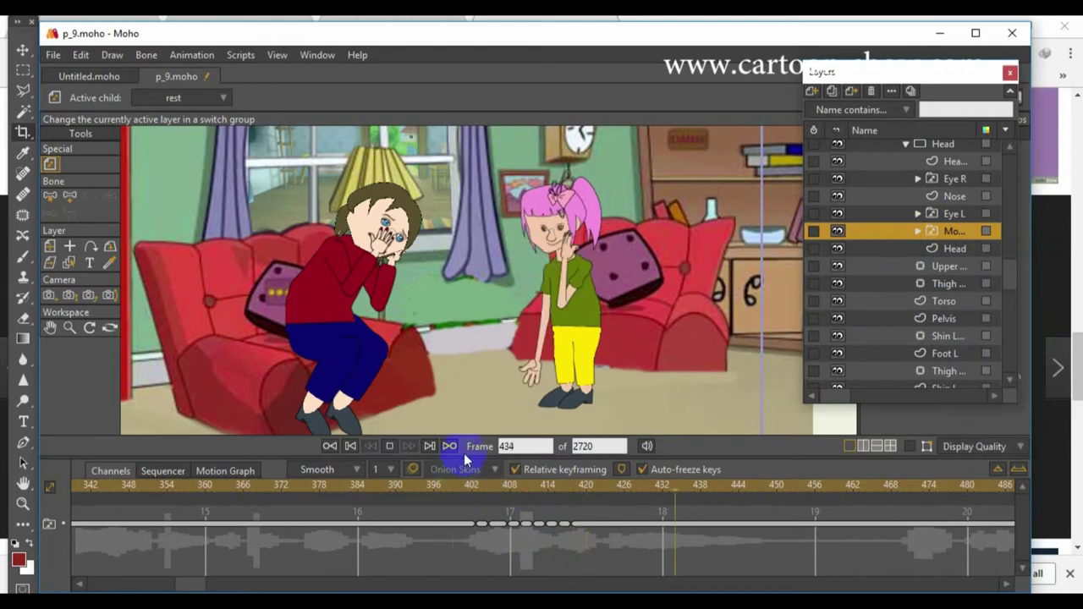
- Paste a copy of the girl's mouth keyframes at frame 420 and play the lip sync
left_click(587, 490)
left_click(80, 55)
left_click(102, 145)
left_click(474, 488)
key("space")
- Extend the girl's lip sync with further mouth keyframes from frame 438 to about frame 447, and play it back
left_click(699, 491)
right_click(936, 231)
left_click(946, 322)
left_click(719, 490)
right_click(942, 230)
left_click(879, 375)
right_click(928, 230)
left_click(941, 322)
right_click(935, 231)
left_click(945, 321)
left_click(466, 487)
key("space")
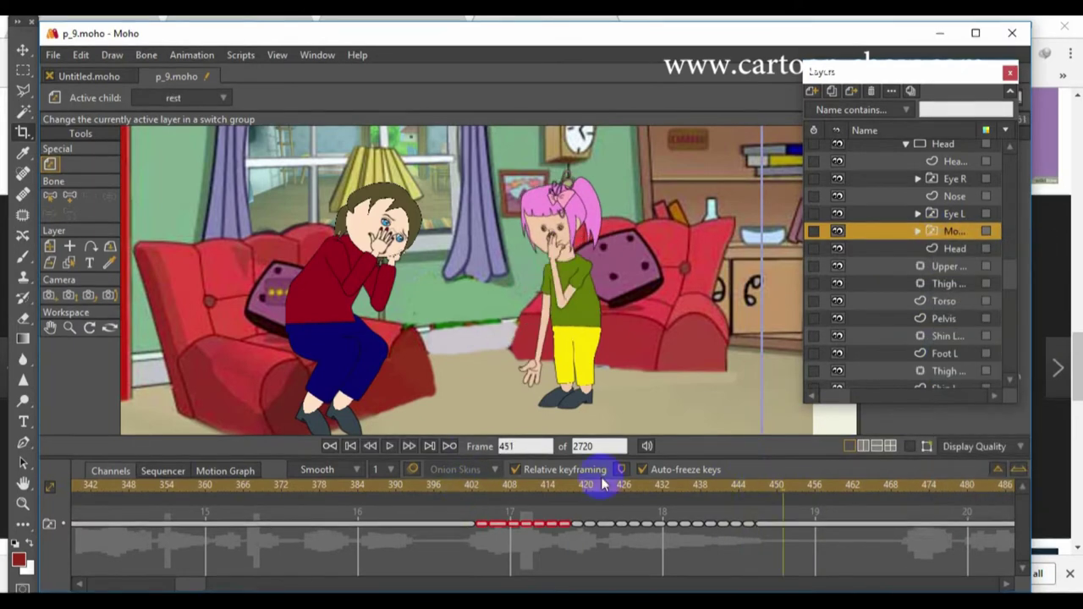
- Freeze the girl's Front 3/4 pose at frame 467, and lower her outstretched arm to her side at frame 471
left_click(584, 488)
scroll(962, 237, "up", 7)
left_click(939, 214)
left_click_drag(189, 584, 204, 584)
left_click(510, 535)
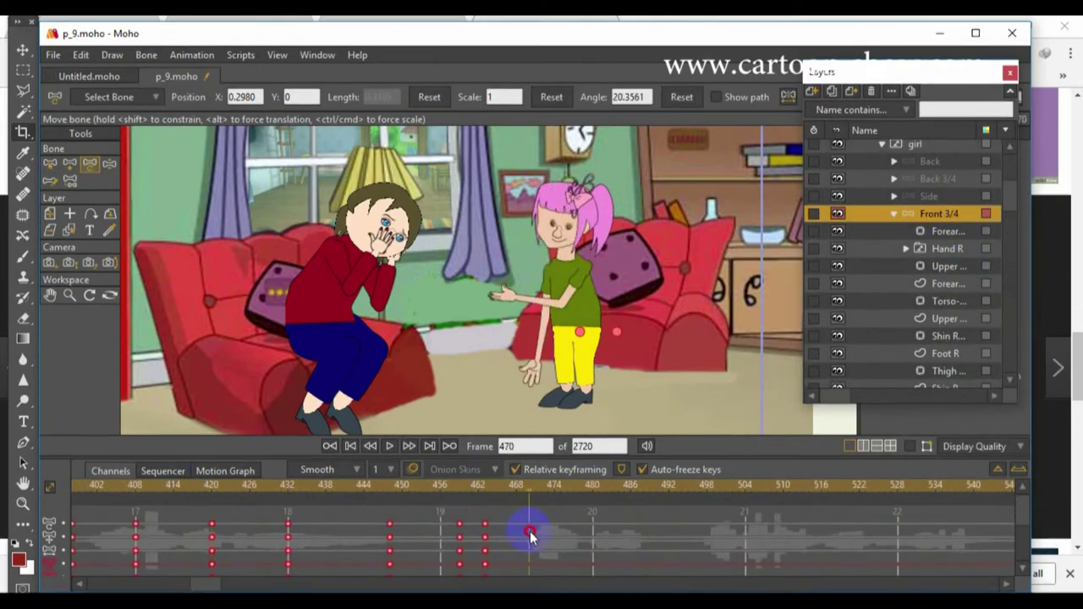
left_click(510, 487)
left_click(147, 55)
left_click(195, 372)
left_click(535, 489)
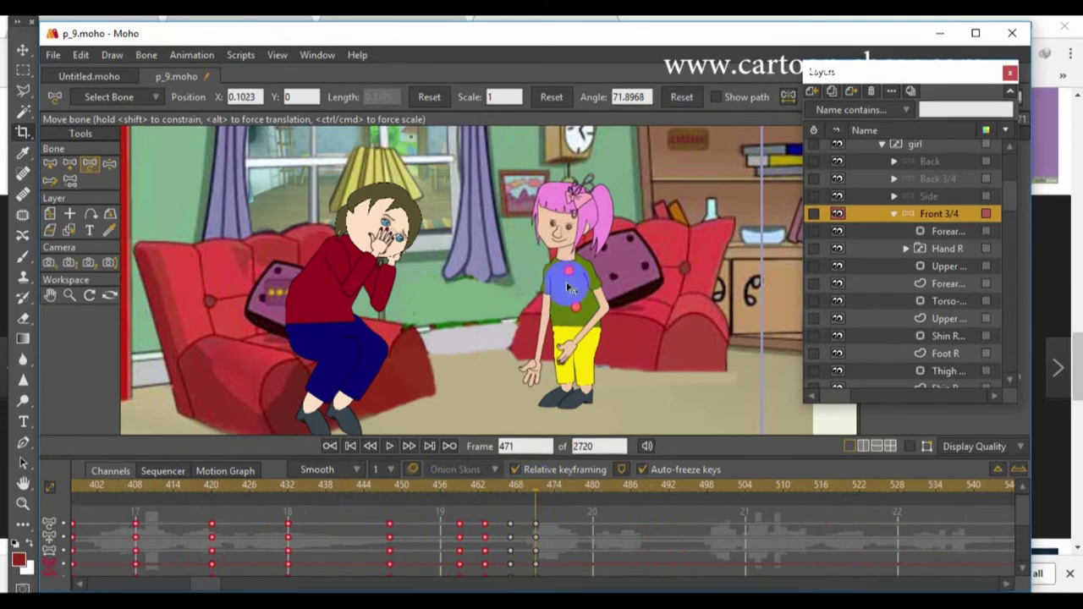
- At frame 471, switch the girl's Eye R and Eye L to Sad
scroll(922, 254, "down", 5)
right_click(928, 318)
left_click(956, 413)
left_click(934, 353)
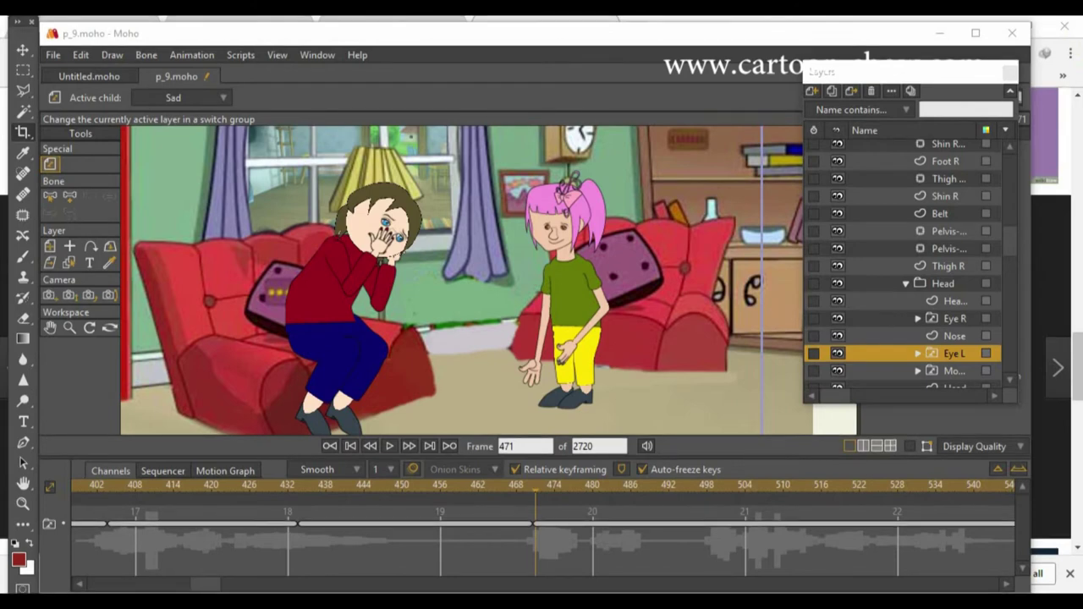
left_click_drag(524, 487, 399, 491)
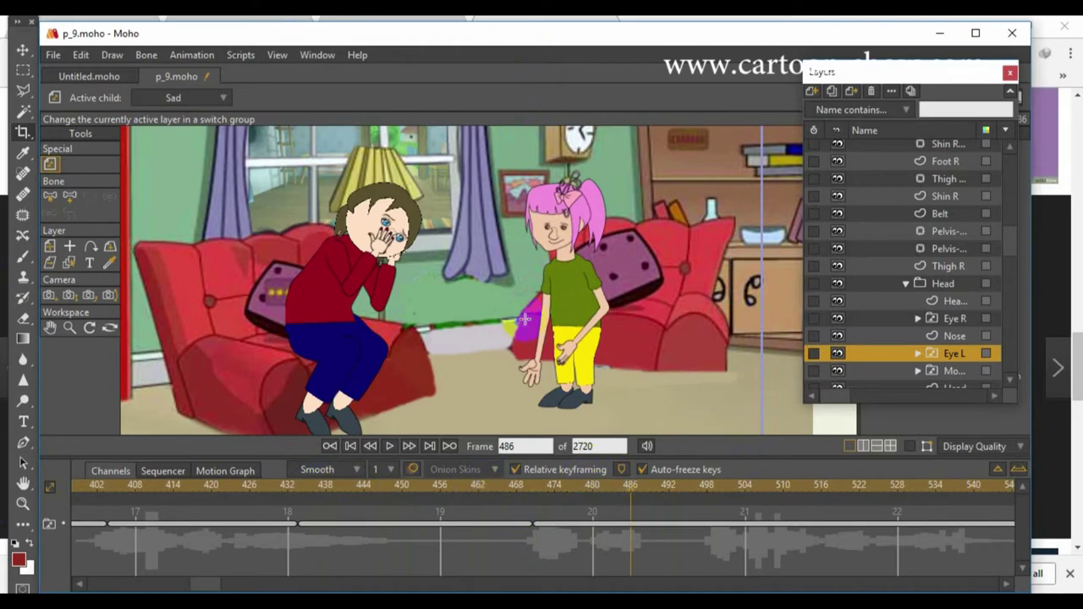
- Select the WOMAN group's Front 3/4 bone layer at frame 498 and display its bones
scroll(936, 237, "up", 8)
left_click(883, 215)
left_click(911, 303)
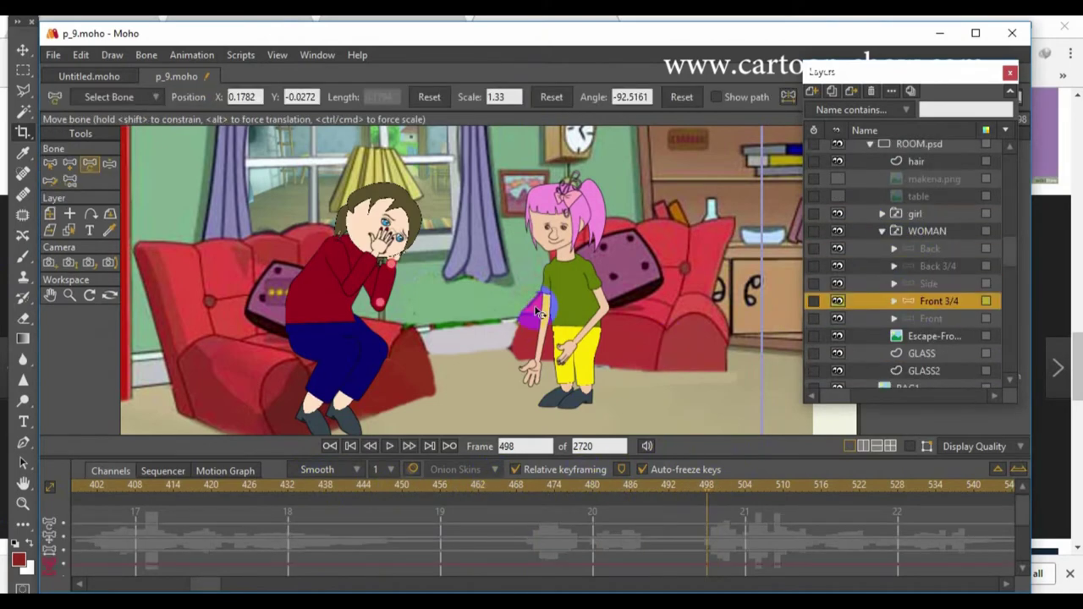
left_click(907, 448)
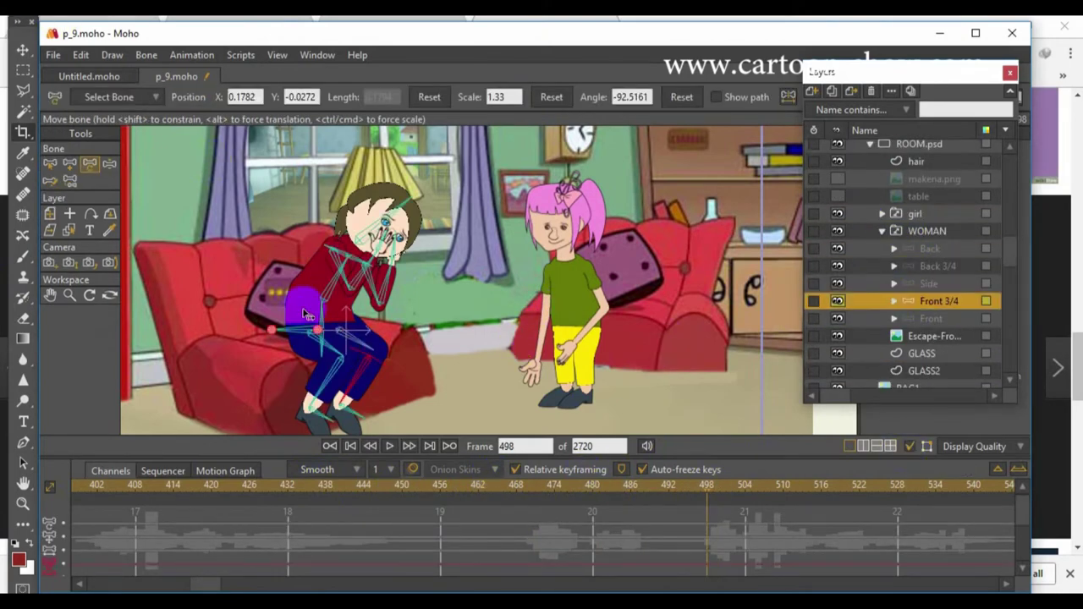
left_click_drag(307, 315, 422, 336)
mouse_move(710, 489)
left_mouse_down()
mouse_move(546, 491)
mouse_move(707, 490)
left_mouse_up()
left_click_drag(728, 514, 678, 580)
key("Delete")
- Freeze the woman's Front 3/4 pose at frame 498, and tilt her head back and forth on keyframes up to frame 513
left_click(146, 55)
left_click(174, 373)
left_click(738, 487)
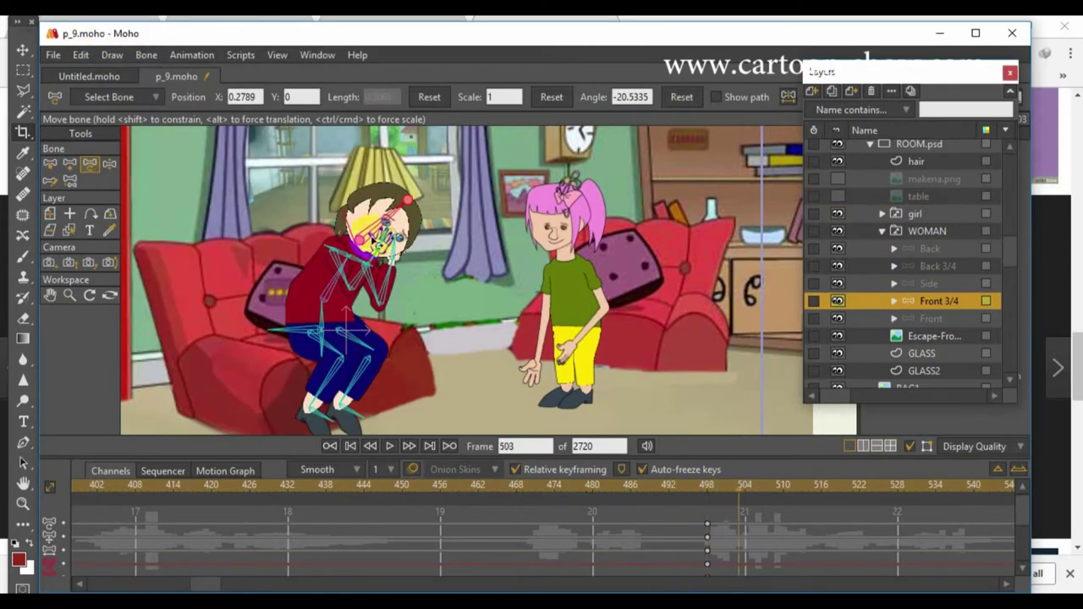
left_click_drag(372, 241, 349, 298)
left_click(145, 56)
left_click(168, 372)
left_click(803, 487)
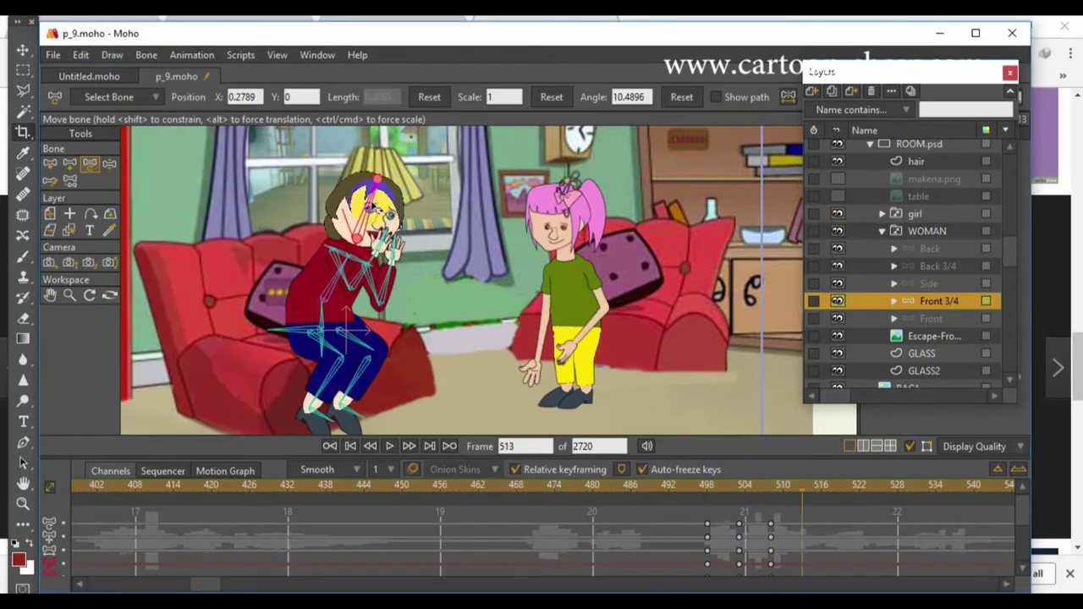
left_click_drag(373, 199, 397, 202)
- Switch both of the woman's eyes to Blink at frame 513 and to Sad at frame 520
left_click(895, 302)
scroll(910, 288, "down", 6)
right_click(933, 305)
left_click(955, 341)
right_click(934, 336)
left_click(958, 373)
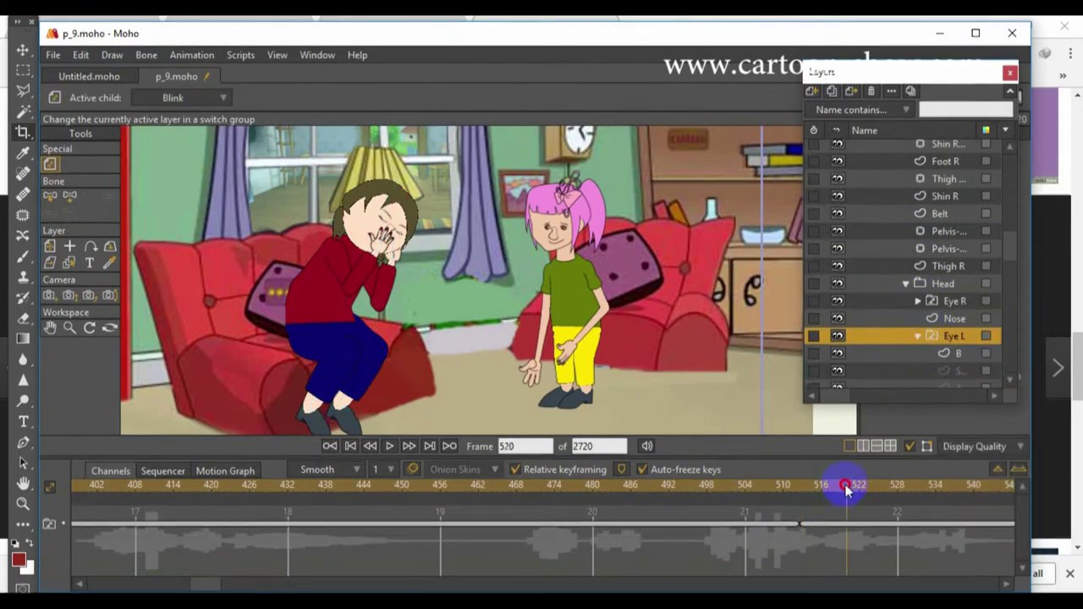
right_click(936, 337)
left_click(955, 427)
right_click(934, 303)
left_click(954, 399)
- Freeze the woman's pose at frame 544, and sit her upright with her hands lowered from her face at frame 549
left_click(739, 487)
scroll(889, 306, "up", 6)
left_click(938, 231)
key("space")
key("space")
left_click(147, 55)
left_click(161, 372)
left_click_drag(313, 281, 361, 274)
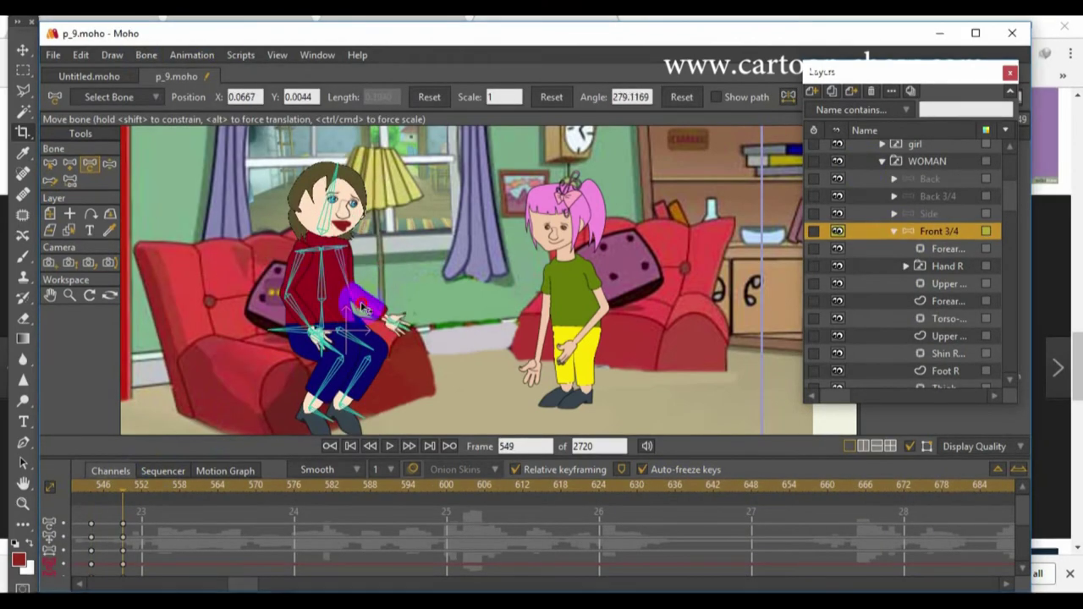
- Shift the woman's upright pose keyframes to frame 552, and freeze her pose at frame 560
left_click_drag(89, 491, 241, 508)
left_click_drag(252, 513, 257, 551)
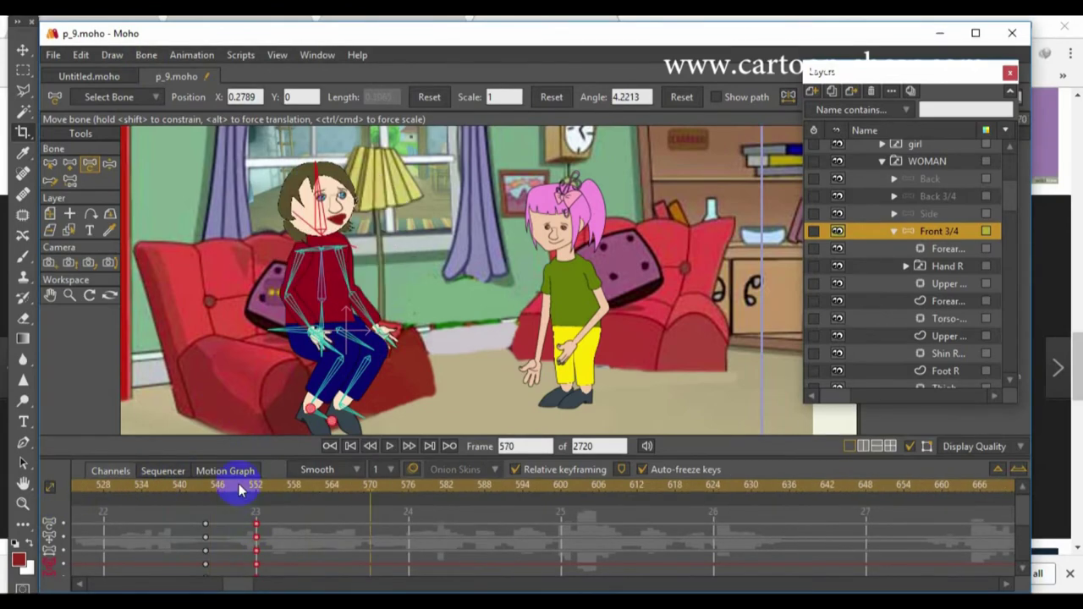
left_click_drag(242, 488, 308, 491)
left_click(146, 55)
left_click(170, 372)
- Reposition the woman's upper body at frame 567, and freeze that pose at frame 575
left_click(351, 489)
left_click_drag(380, 259, 335, 208)
left_click(402, 488)
left_click(147, 55)
left_click(169, 372)
- Lean the woman's torso and head back and lower her arm at frame 583, and freeze the pose at frame 590
left_click(453, 487)
left_click_drag(361, 264, 351, 274)
left_click_drag(337, 198, 320, 196)
left_click_drag(373, 290, 382, 327)
left_click(499, 487)
left_click(146, 55)
left_click(170, 372)
- Freeze the woman's pose at frame 597, and lean her torso forward toward the girl at frame 604
left_click(543, 488)
left_click(147, 55)
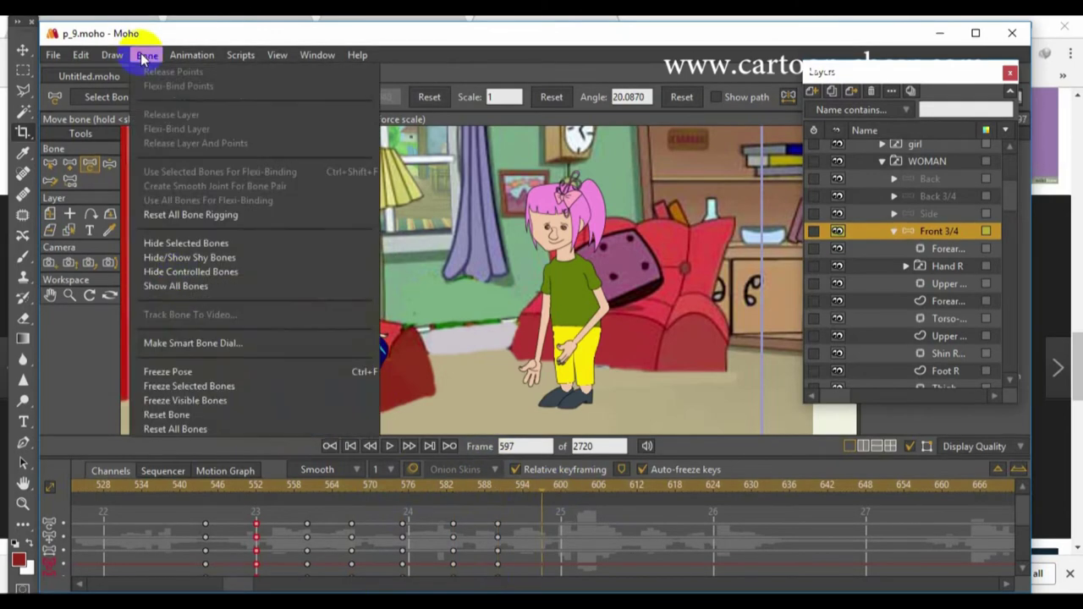
left_click(170, 372)
left_click(588, 493)
left_click(330, 193)
left_click_drag(322, 275, 365, 278)
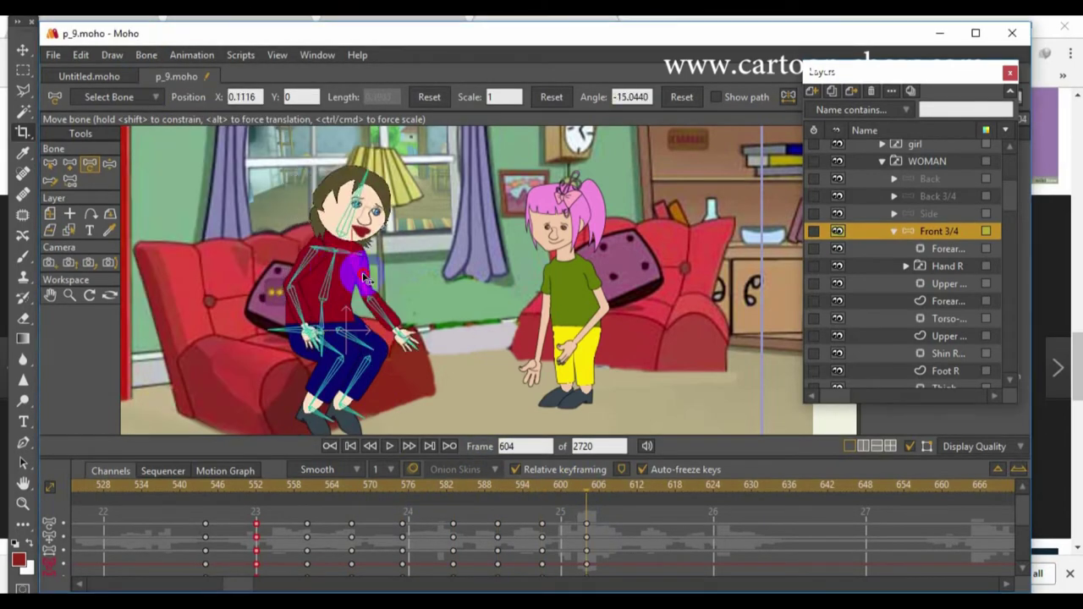
- Freeze the woman's pose at frame 611, lean her back with adjusted head and arms at frame 618, and play the motion
left_click(630, 494)
left_click(146, 55)
left_click(169, 372)
left_click(676, 495)
left_click_drag(325, 275, 308, 276)
left_click_drag(303, 199, 316, 198)
left_click_drag(345, 273, 349, 275)
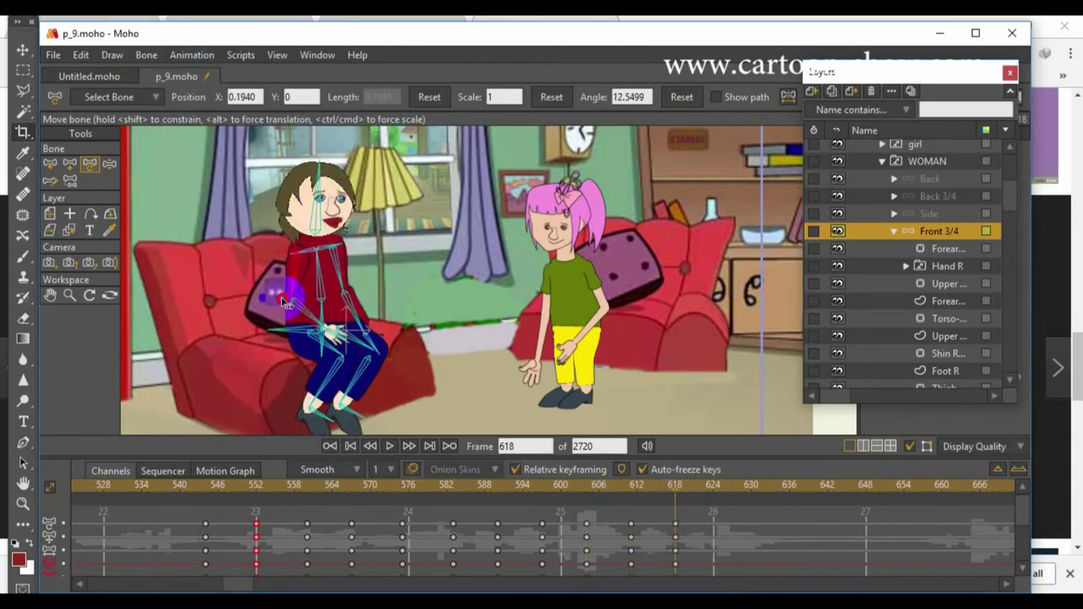
left_click_drag(283, 302, 275, 297)
left_click(175, 490)
key("space")
- At frame 625, lean the woman's torso and head toward the girl and extend her arm forward
left_click(719, 491)
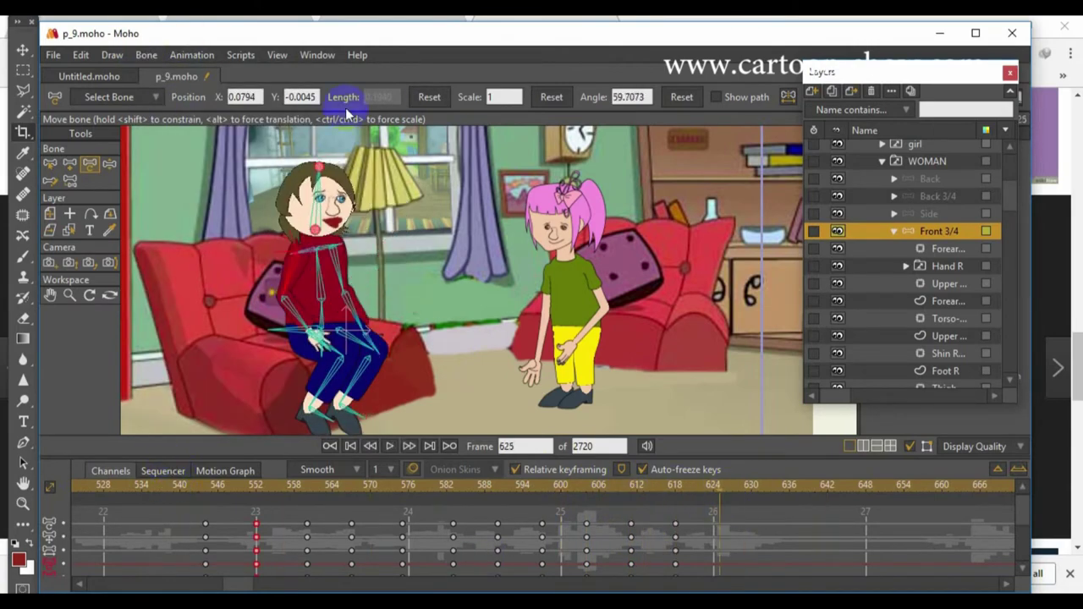
scroll(381, 254, "down", 3)
left_click_drag(380, 277, 390, 279)
left_click_drag(395, 229, 411, 230)
left_click_drag(401, 280, 413, 281)
left_click_drag(425, 305, 427, 302)
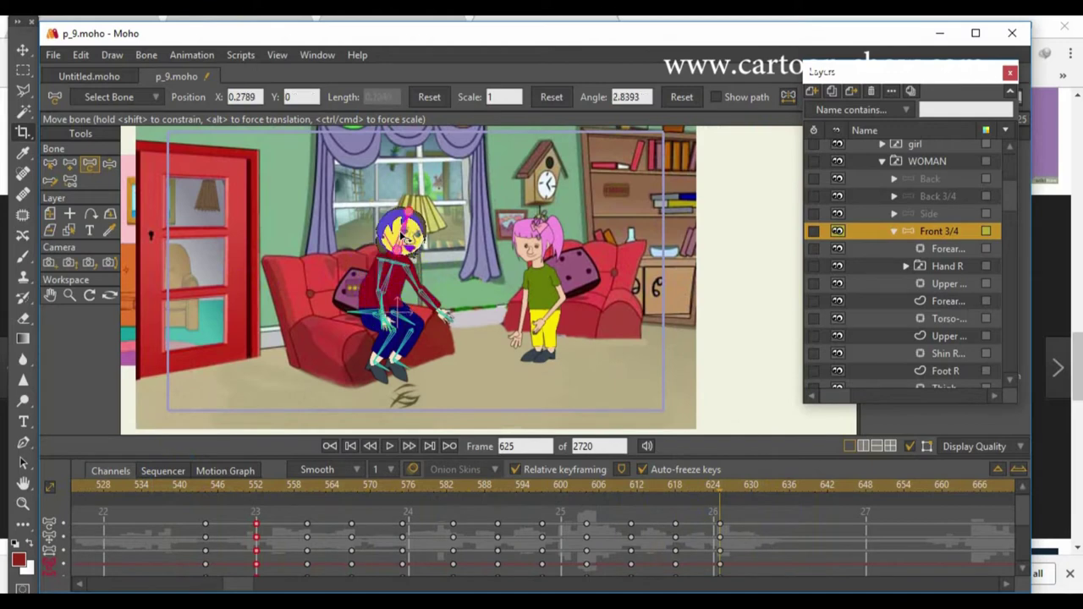
- Freeze the woman's leaning pose at frame 631, lean her torso back at frame 638, and play the motion
left_click(146, 55)
left_click(169, 372)
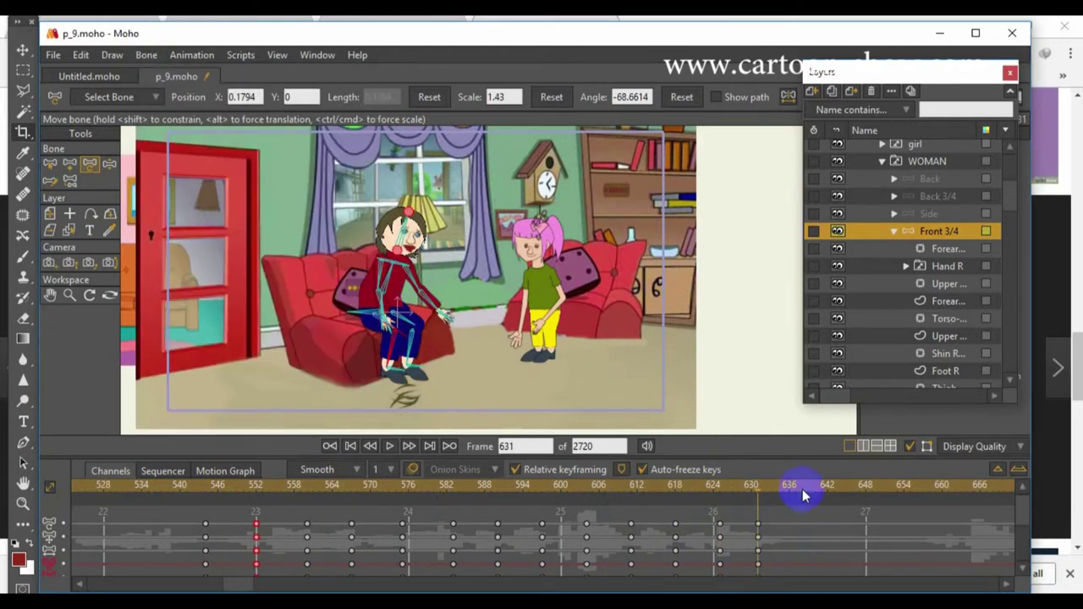
left_click_drag(400, 278, 390, 279)
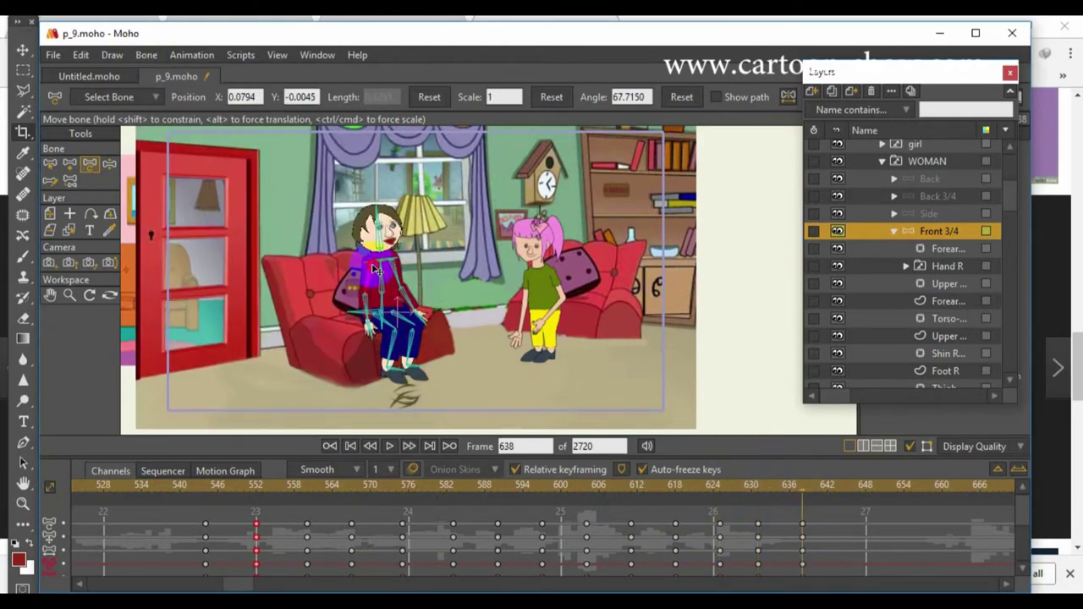
key("space")
- Return to frame 498, select the woman's mouth switch layer and key its speech shapes through about frame 507
left_click_drag(190, 486, 59, 486)
left_click_drag(239, 585, 221, 582)
left_click_drag(347, 484, 359, 486)
scroll(921, 249, "down", 4)
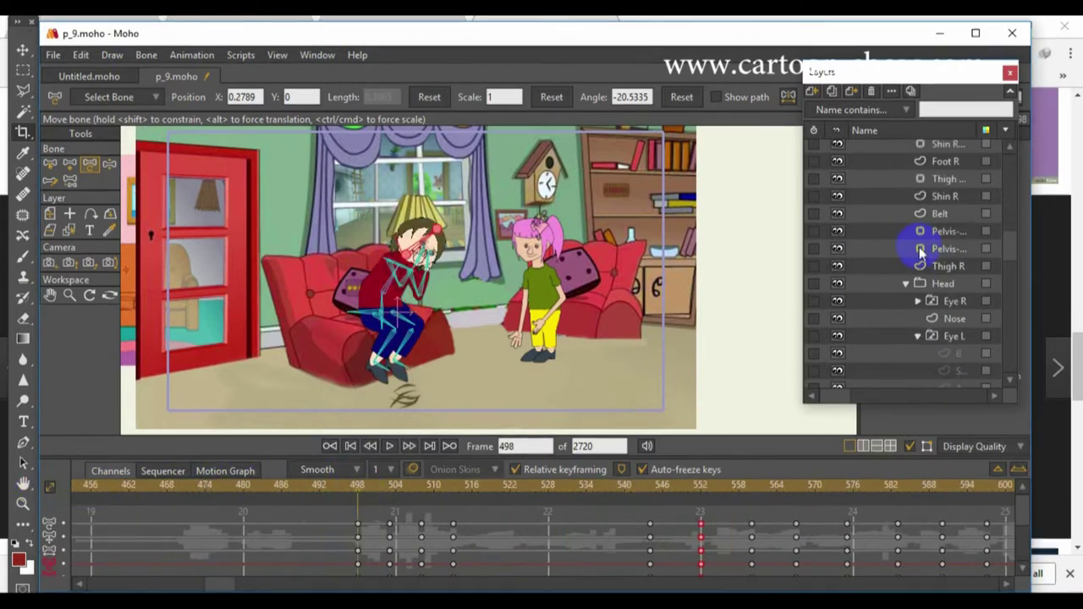
scroll(914, 254, "down", 3)
right_click(948, 302)
left_click(963, 366)
right_click(948, 302)
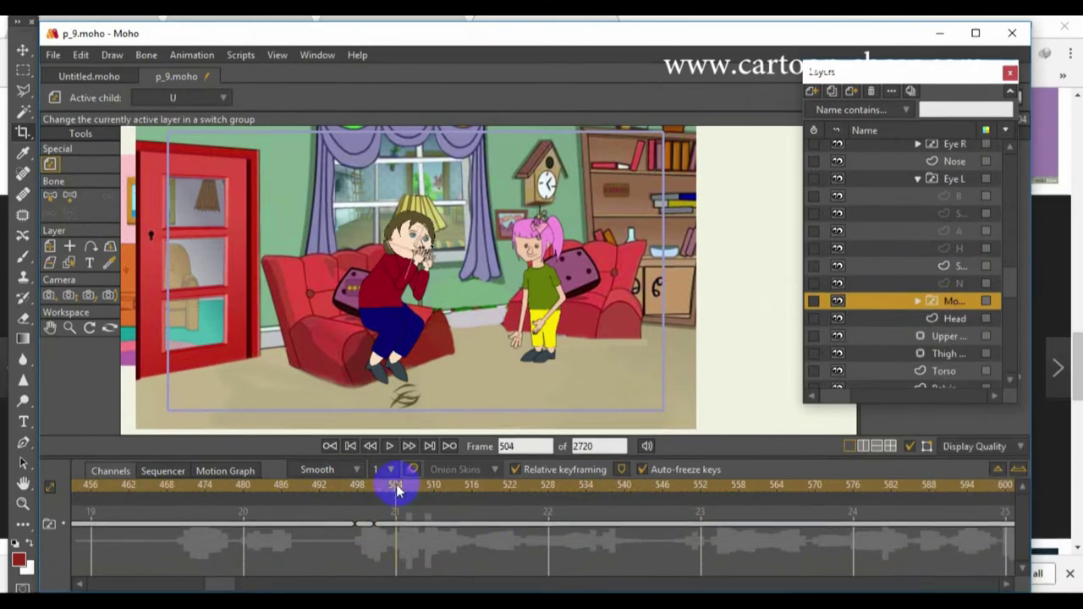
left_click(955, 380)
right_click(928, 309)
- Show the switch selection preview and key the woman's mouth shapes at about frames 516, 522 and 525
left_click(318, 55)
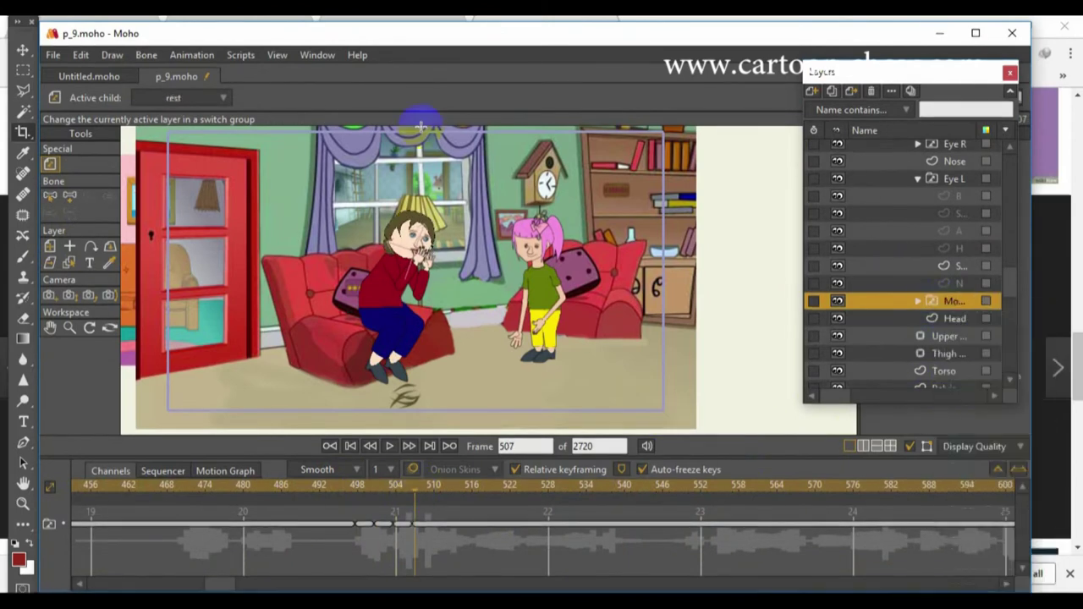
left_click(333, 125)
left_click_drag(427, 488, 471, 493)
left_click(785, 288)
left_click(510, 489)
left_click(624, 290)
left_click(526, 487)
left_click(689, 291)
- Key the woman's mouth shapes at about frames 528 and 531, and play the lip sync from about frame 496
left_click(547, 488)
left_click_drag(739, 290, 811, 291)
left_click(567, 491)
left_click(791, 290)
left_click(347, 488)
key("space")
- Key the woman's mouth shapes at about frames 554 and 557, and set it to WQ at frame 560
left_click(713, 488)
left_click(763, 288)
left_click(732, 488)
left_click(739, 290)
left_click(751, 488)
left_click_drag(739, 290, 617, 290)
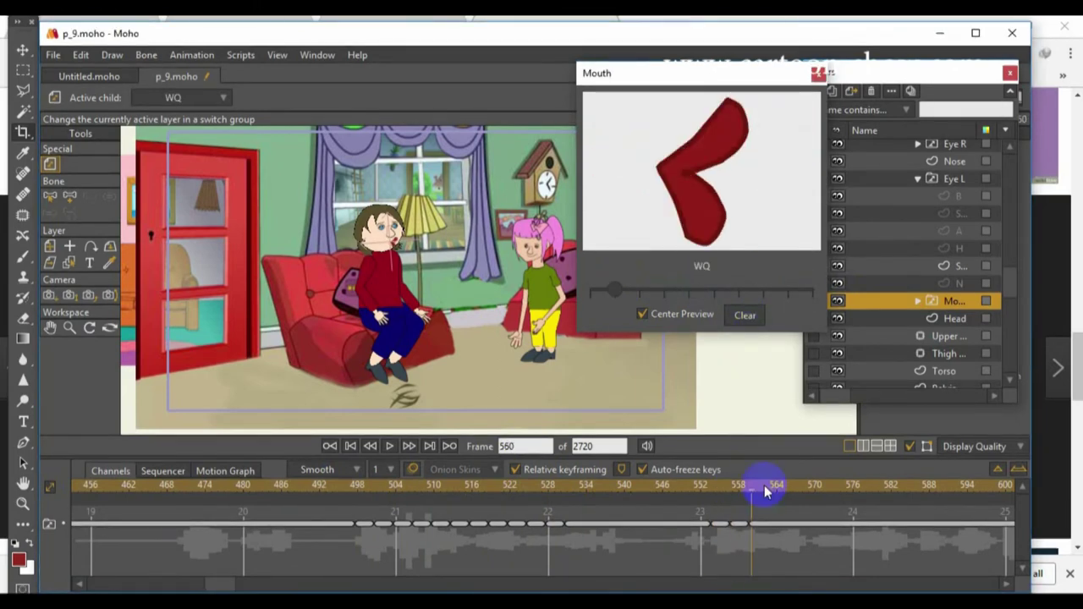
- Key the woman's mouth shapes at about frames 563, 566, 569 and 571, using MBP at 566
left_click(769, 487)
left_click(594, 290)
left_click(789, 487)
left_click(691, 290)
left_click(805, 487)
left_click(715, 290)
left_click(819, 485)
left_click(789, 290)
- Continue the woman's mouth shapes from frame 576, ending with MBP at about frame 586, and play the lip sync
left_click(856, 485)
left_click(871, 489)
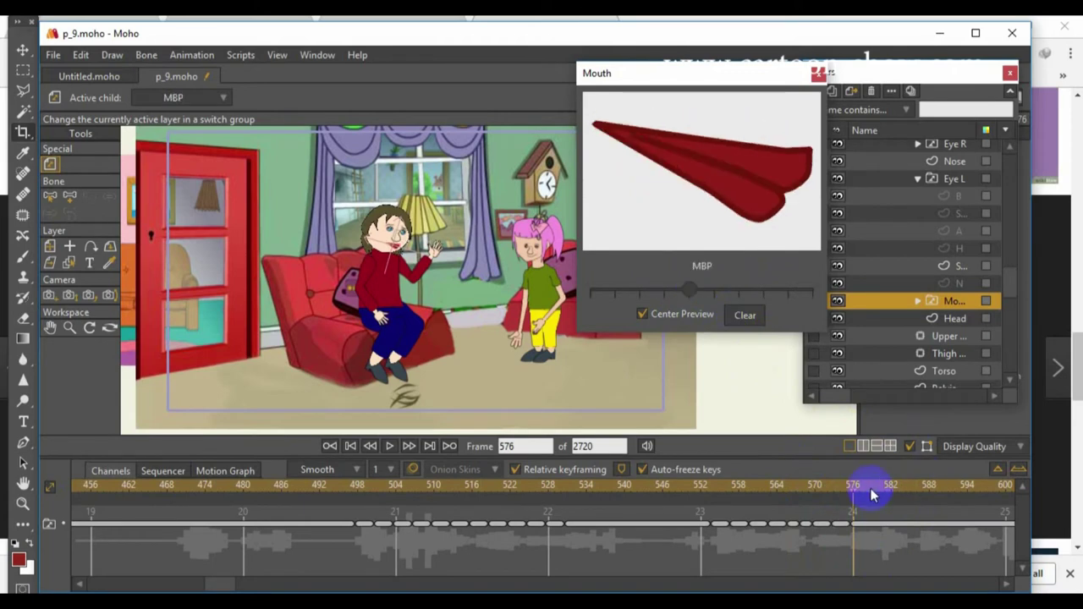
left_click(641, 289)
left_click(740, 290)
left_click(913, 488)
left_click(691, 291)
left_click(713, 488)
key("space")
key("space")
- Set the woman's mouth to WQ at frame 586 and key two more shapes over the following frames
left_click(327, 490)
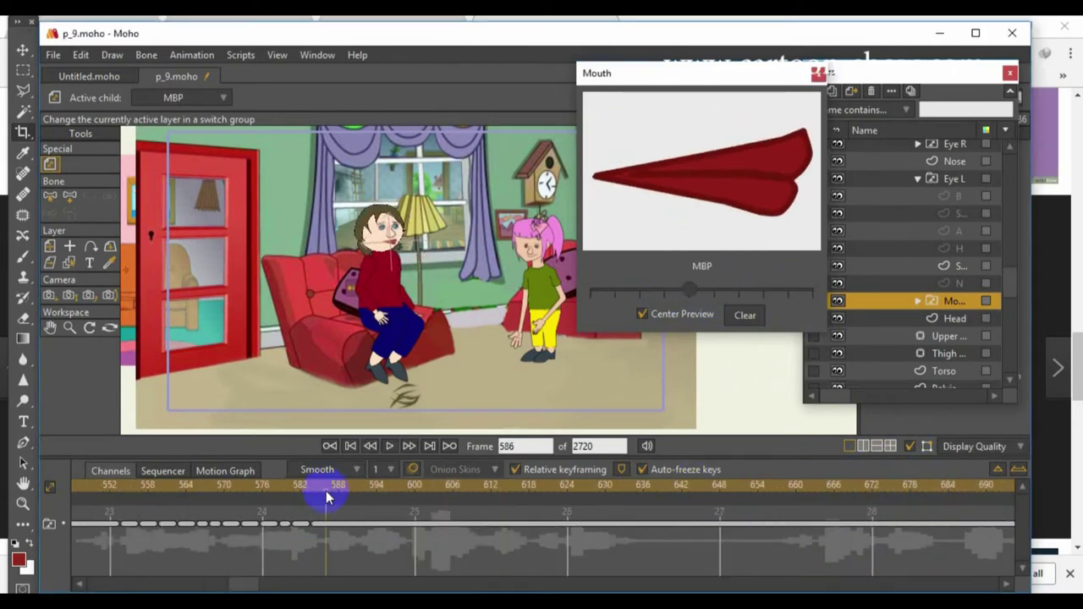
left_click(616, 293)
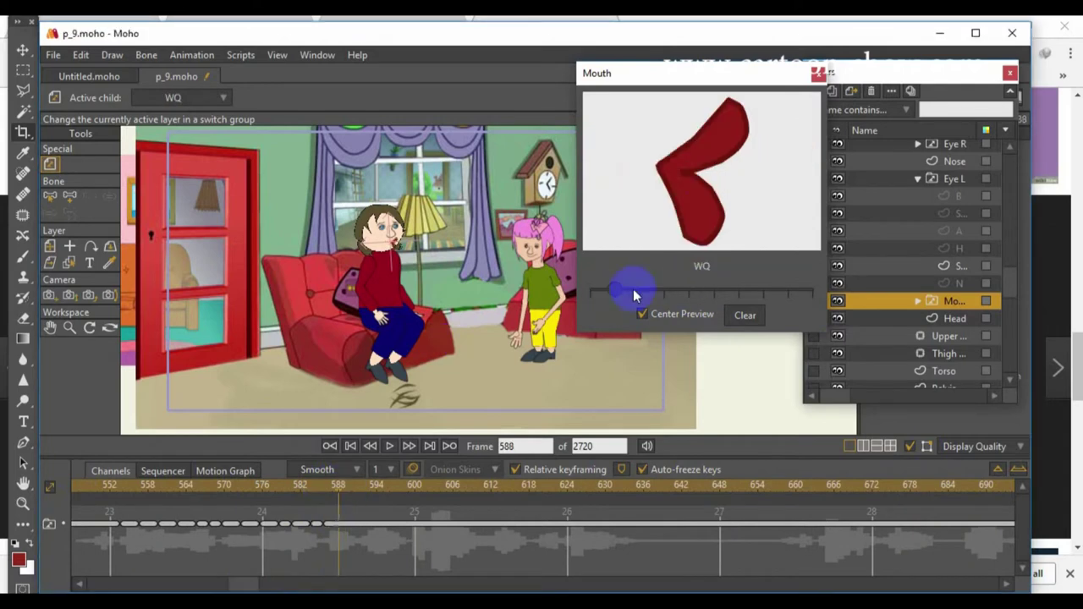
left_click_drag(663, 296, 682, 303)
key("Right")
key("Right")
key("Right")
left_click(664, 297)
- Key the woman's mouth as WQ at about frame 604, further shapes at 607 and 610, and O at frame 613
left_click_drag(381, 486, 440, 487)
left_click(616, 294)
left_click(461, 489)
left_click_drag(665, 295, 687, 296)
left_click(477, 490)
left_click(664, 296)
left_click(497, 490)
left_click(641, 294)
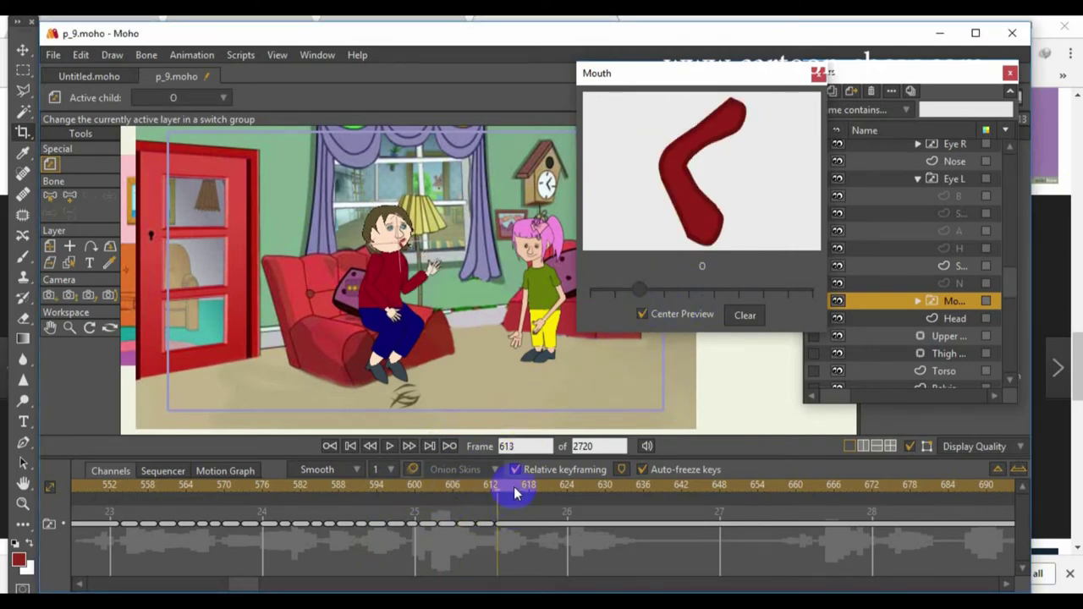
- Key the woman's mouth at about frame 616, set MBP at about frame 619, and play the finished lip sync
left_click(515, 489)
left_click(664, 296)
left_click(535, 490)
left_click(689, 296)
left_click(122, 487)
key("space")
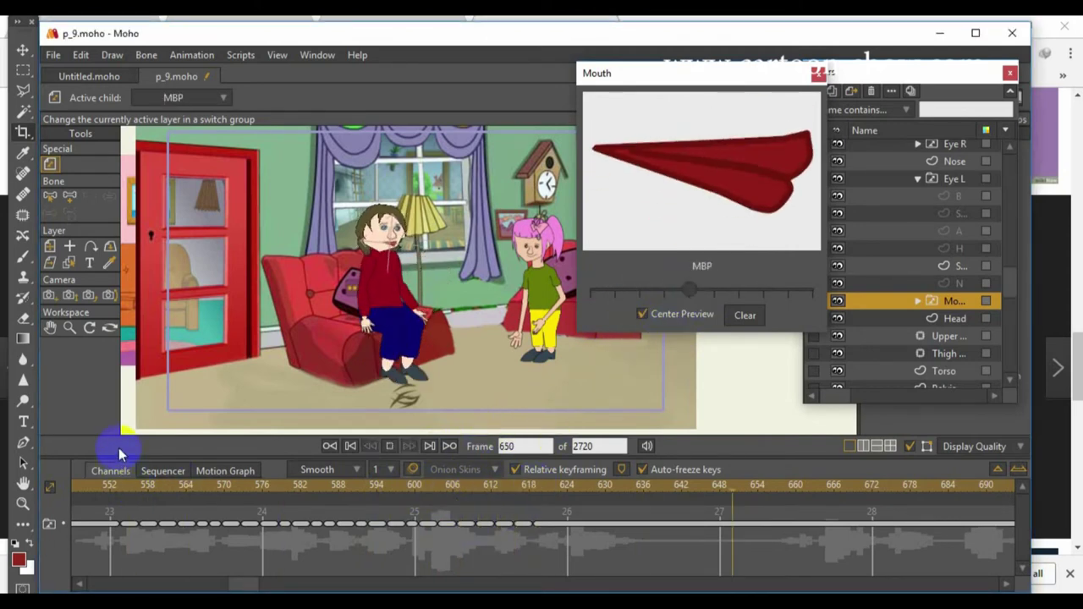
key("space")
left_click_drag(308, 583, 275, 584)
left_click(100, 489)
key("space")
key("space")
- Select the girl's Front 3/4 layer, freeze her pose at frame 664, and raise her arm at frame 669
left_click(700, 487)
scroll(906, 230, "up", 10)
left_click(883, 270)
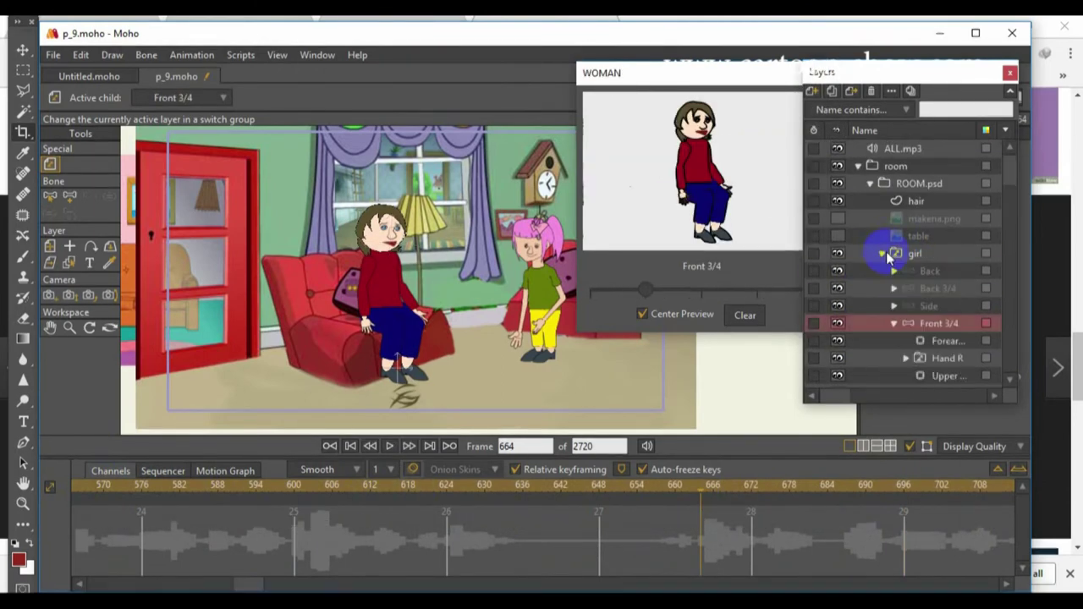
left_click(883, 253)
left_click(938, 323)
left_click(146, 54)
left_click(157, 366)
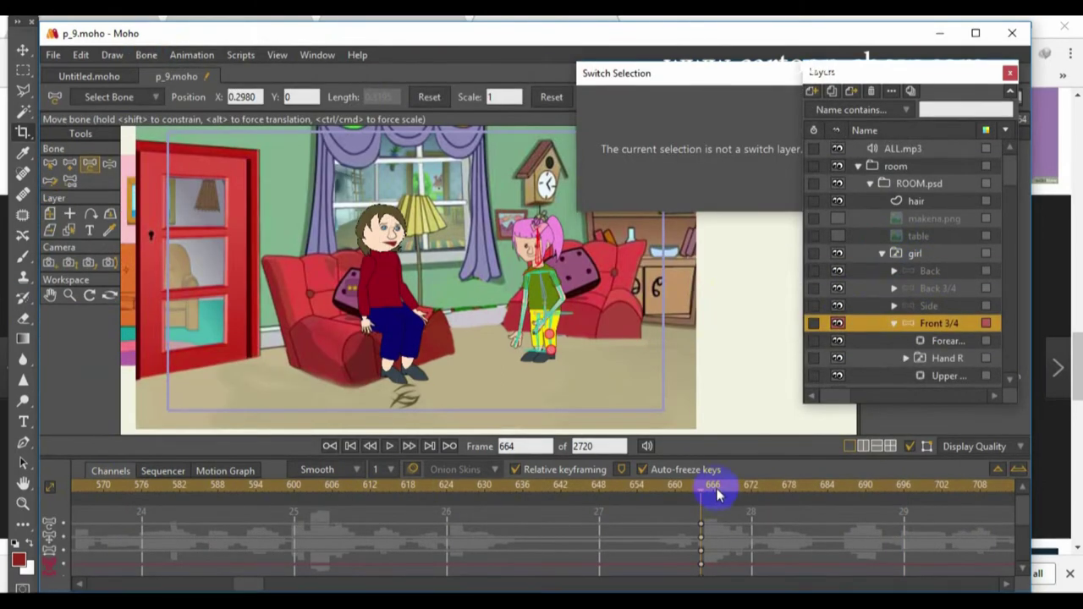
left_click_drag(485, 285, 563, 261)
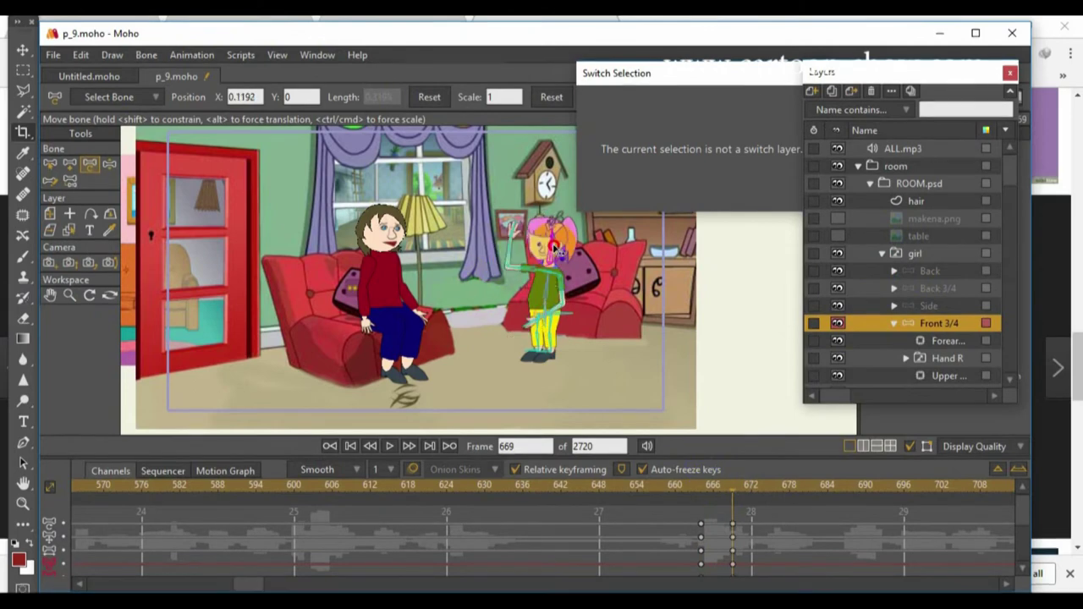
- Freeze the girl's pose at about frame 675, and adjust her torso, arm and head at about frame 681
left_click(771, 486)
left_click(147, 54)
left_click(171, 371)
left_click(808, 488)
left_click_drag(544, 289, 501, 311)
left_click_drag(545, 240, 537, 239)
- Freeze the girl's pose at about frame 686, and adjust her torso, head and both arms at about frame 692
left_click(840, 488)
left_click(146, 54)
left_click(171, 371)
left_click(879, 488)
left_click_drag(542, 283, 546, 282)
left_click_drag(541, 240, 546, 240)
left_click_drag(508, 310, 507, 279)
left_click_drag(556, 295, 520, 256)
- Freeze the girl's pose at about frame 703, and extend her arm toward the woman at frame 708
left_click(918, 488)
left_click(948, 488)
left_click(153, 54)
left_click(171, 370)
left_click_drag(1007, 509, 558, 508)
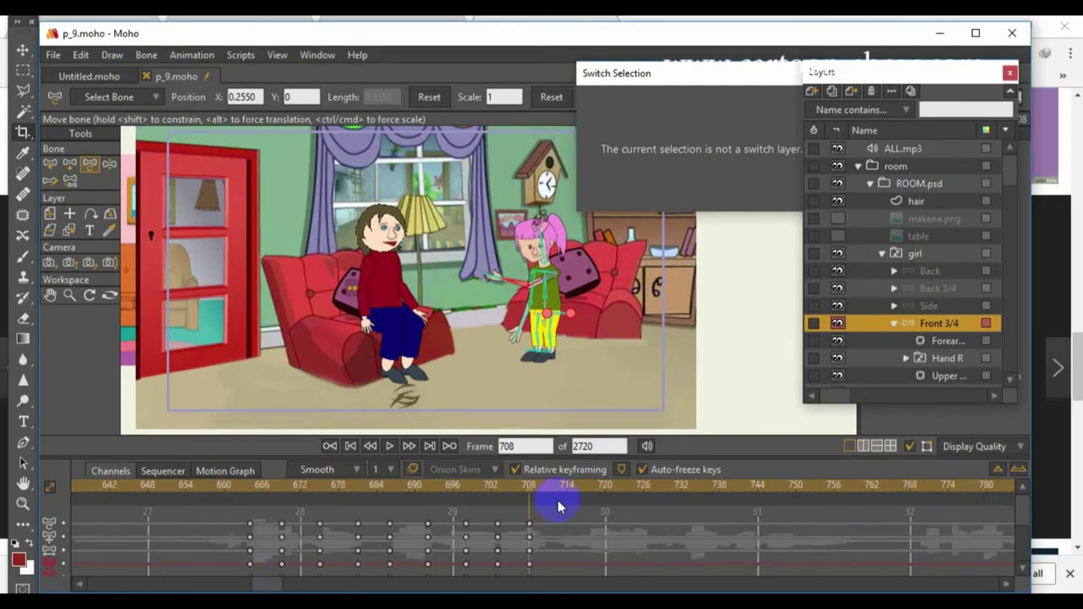
- Freeze the girl's pose at about frame 728 and play her motion from about frame 664
left_click(656, 486)
left_click(146, 55)
left_click(160, 370)
left_click(547, 244)
left_click(245, 486)
key("space")
key("space")
- Select all the girl's pose keys from frame 664, stretch them to end at frame 744, and play the motion
left_click_drag(679, 516, 233, 583)
left_click_drag(657, 539, 758, 542)
left_click(240, 487)
key("space")
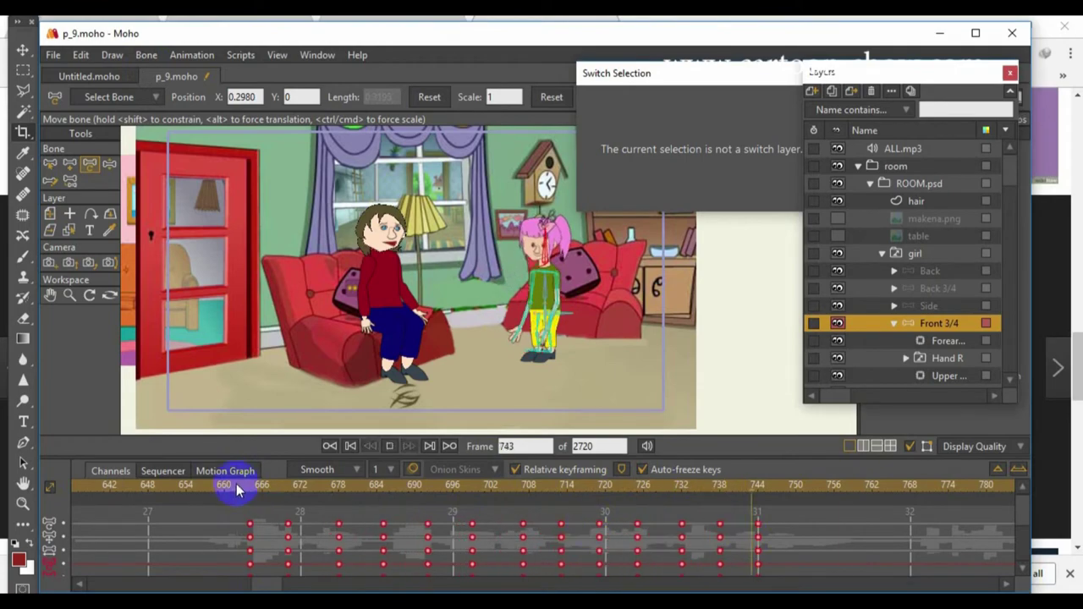
- Freeze the girl's pose at about frame 770, and raise her forearm toward the woman at frame 776
left_click(146, 55)
left_click(161, 370)
left_click_drag(267, 584, 288, 584)
left_click(54, 55)
left_click(76, 199)
left_click(435, 489)
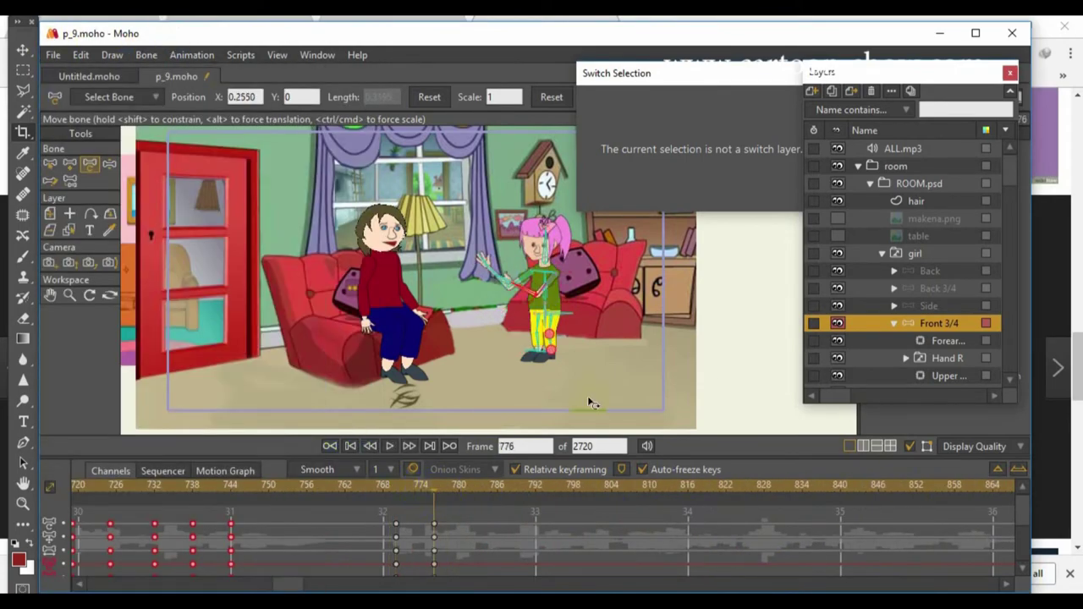
- Key more of the girl's arm poses through frame 792, and freeze her extended-arm pose at frame 807
left_click(147, 55)
left_click(161, 370)
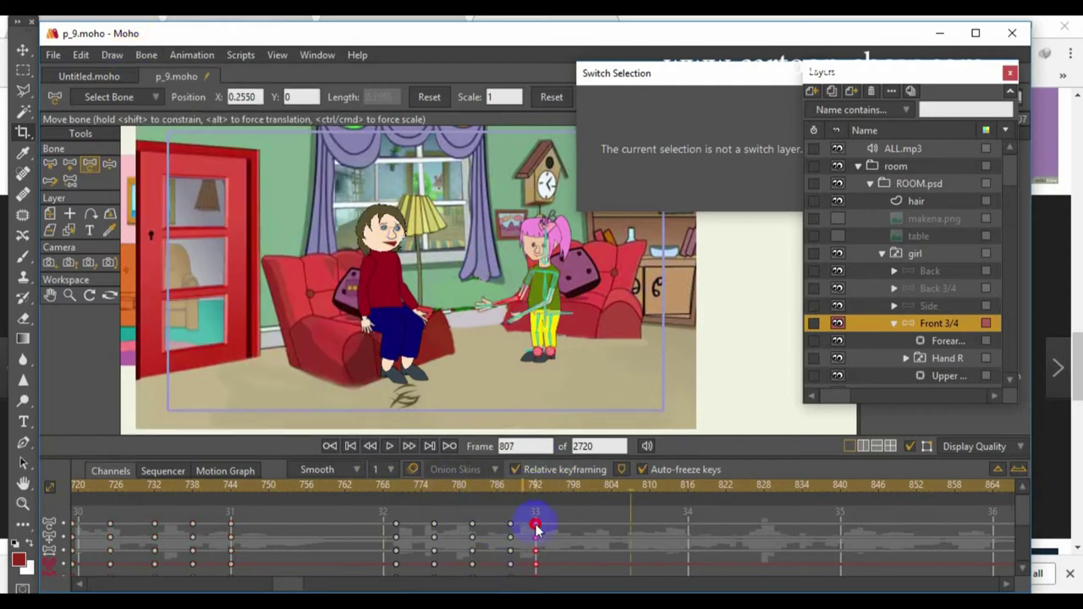
left_click(145, 54)
left_click(175, 370)
- Continue the girl's arm poses from frame 812, with a freeze in between, and raise her forward hand at frame 824
left_click(662, 495)
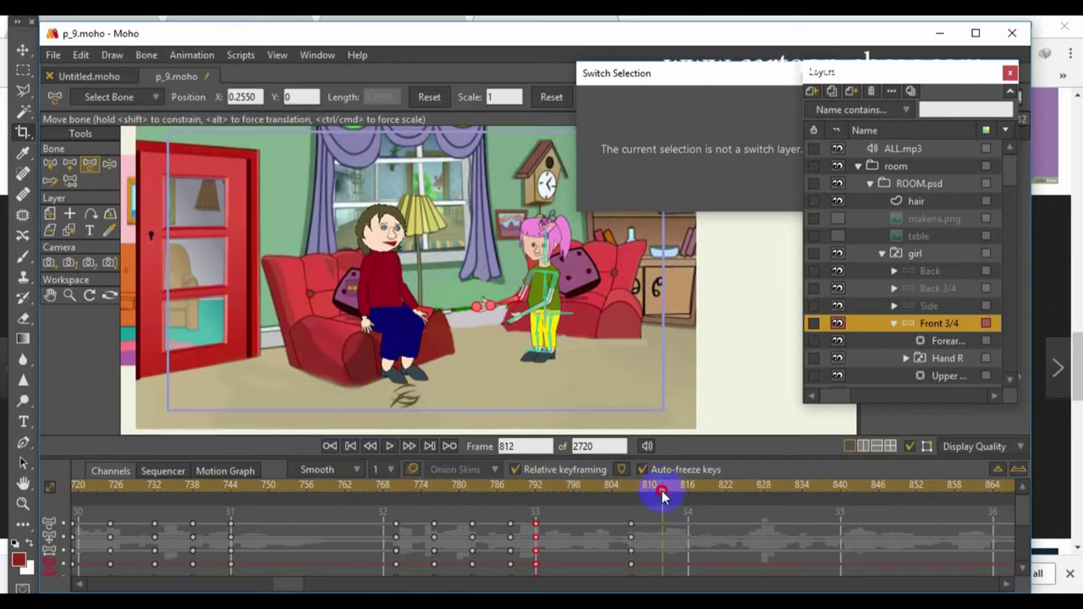
left_click(146, 55)
left_click(175, 370)
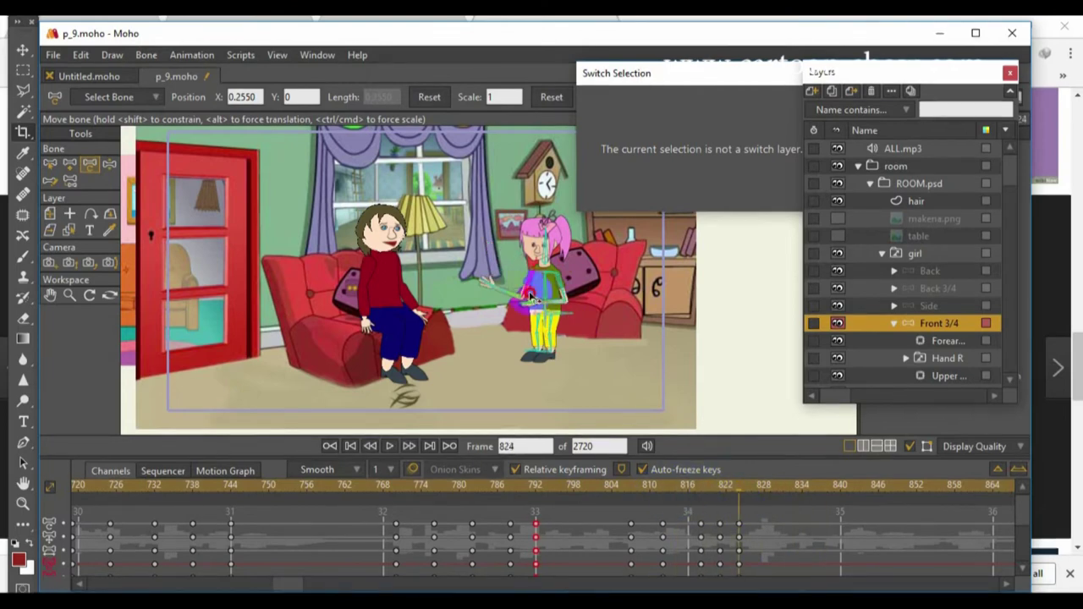
left_click_drag(484, 276, 490, 259)
- Freeze the girl's pose at about frame 833, and bring her forearm closer to her body at about frame 837
left_click_drag(682, 488, 797, 491)
left_click(147, 55)
left_click(180, 371)
left_click(821, 488)
left_click_drag(507, 301, 531, 302)
- Freeze the girl's pose at about frames 841 and 845, lower her arms by frame 859, and play the motion
left_click(847, 489)
left_click(147, 55)
left_click(179, 371)
left_click(873, 488)
left_click(146, 55)
left_click(181, 371)
left_click(936, 489)
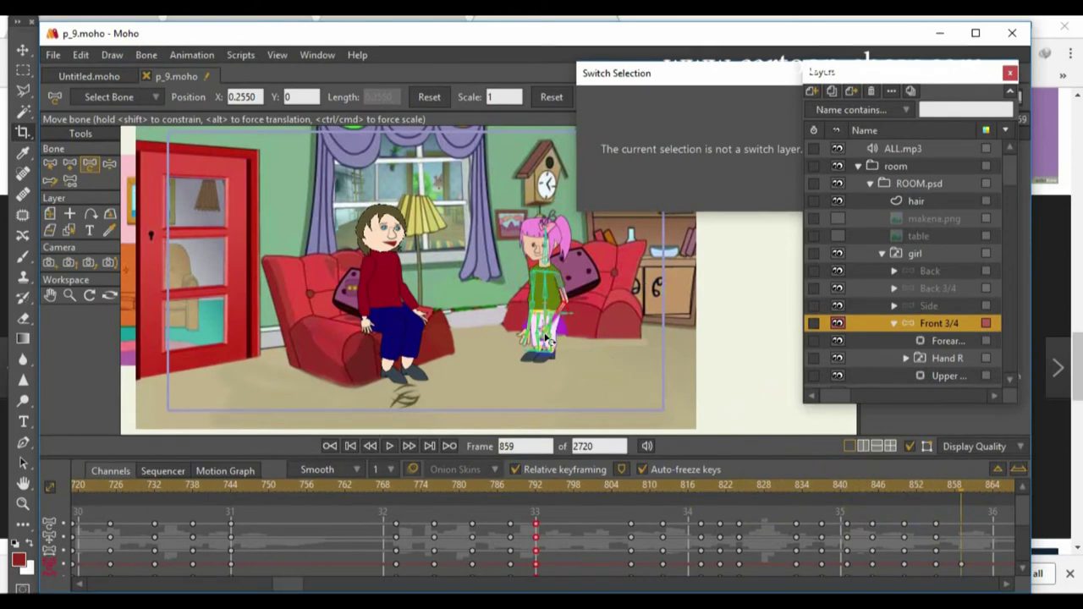
left_click(390, 447)
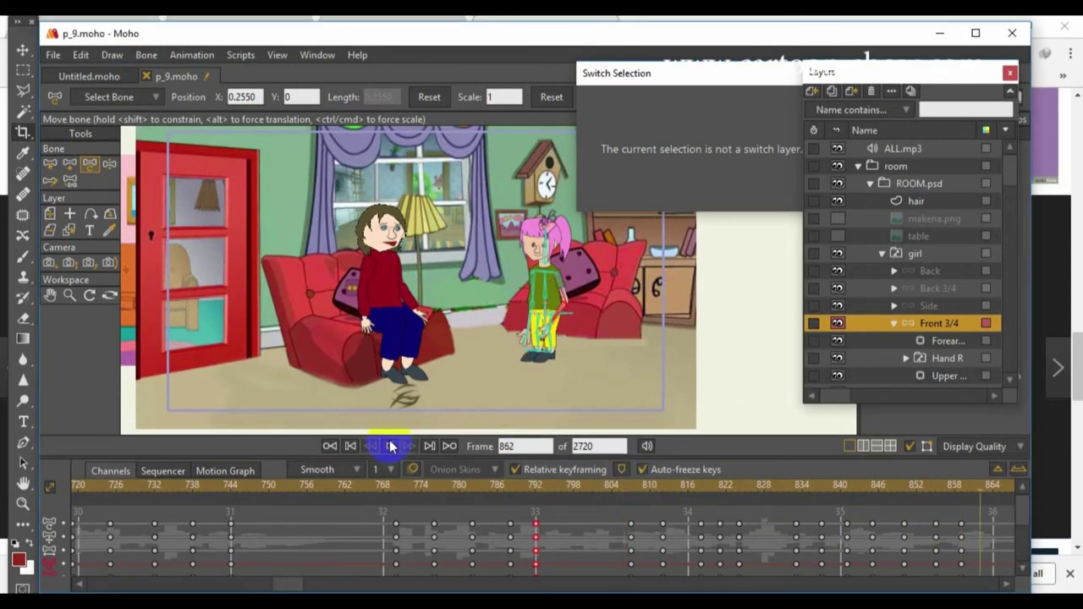
left_click(390, 446)
- Freeze the girl's pose at about frame 881, and lean her torso and head toward the woman at frame 887
left_click(193, 488)
left_click(146, 55)
left_click(167, 372)
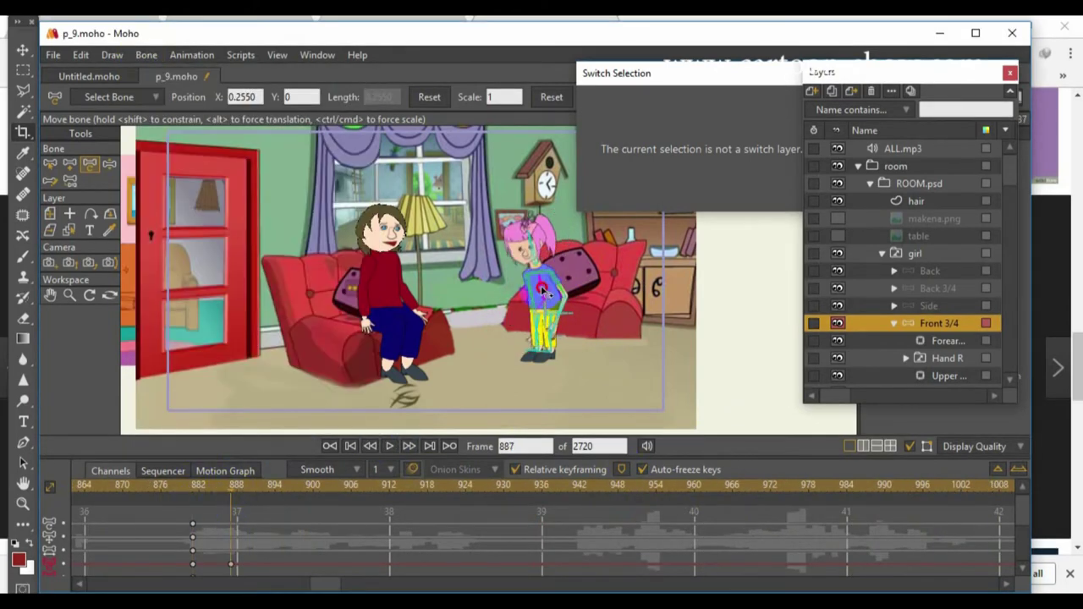
- Freeze the girl's pose at about frame 894, straighten her torso with an arm extended at frame 900, and play the motion
left_click(278, 485)
left_click(146, 54)
left_click(167, 373)
left_click(313, 487)
left_click_drag(546, 293, 546, 252)
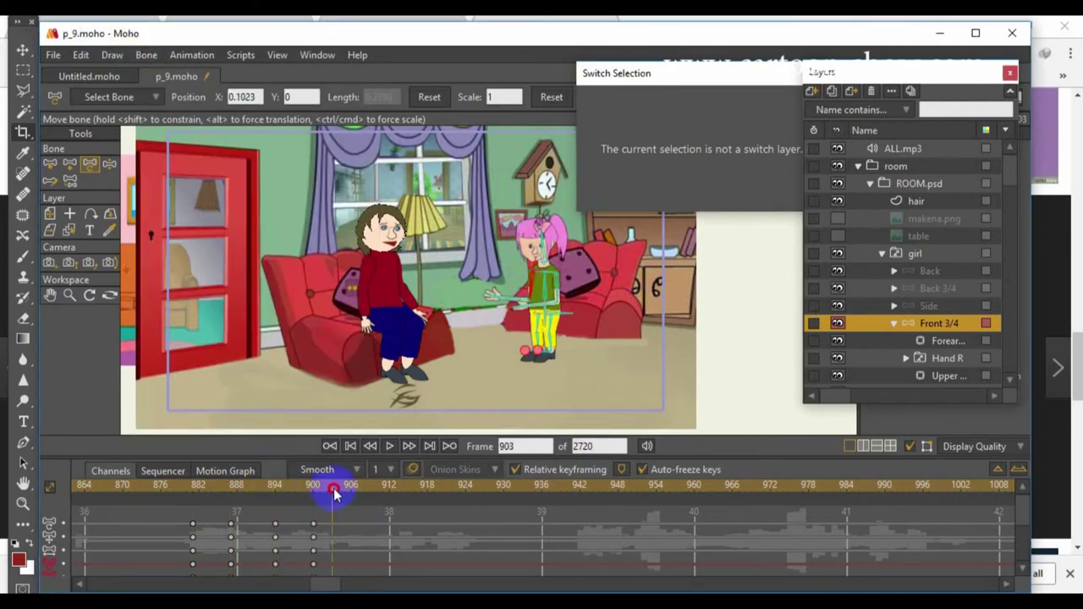
left_click(184, 487)
key("space")
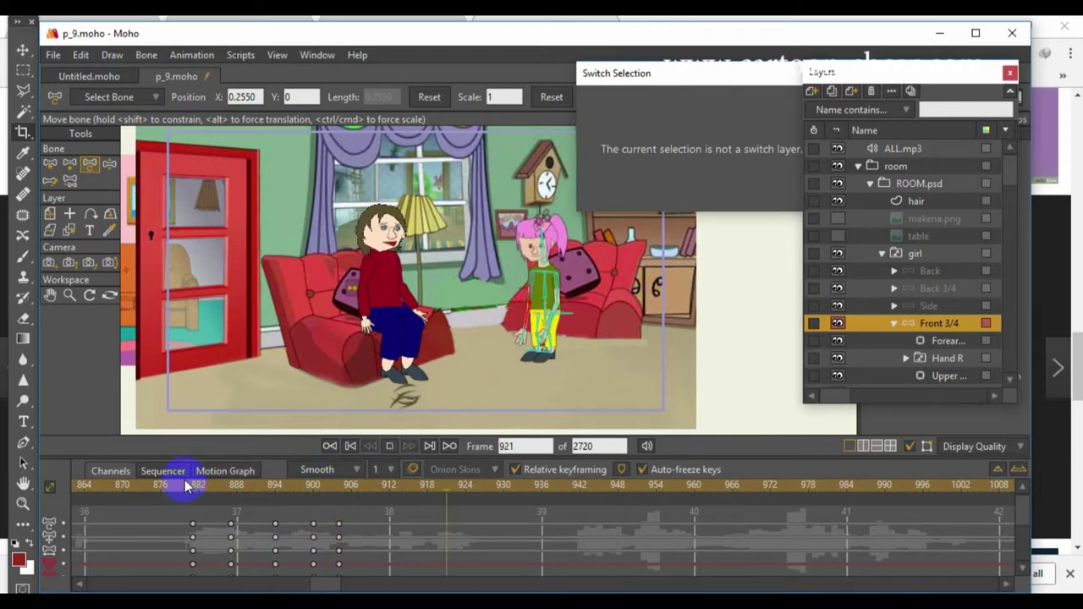
- Alternate frozen and adjusted poses for the girl from frame 942 through about frame 964
left_click(550, 527)
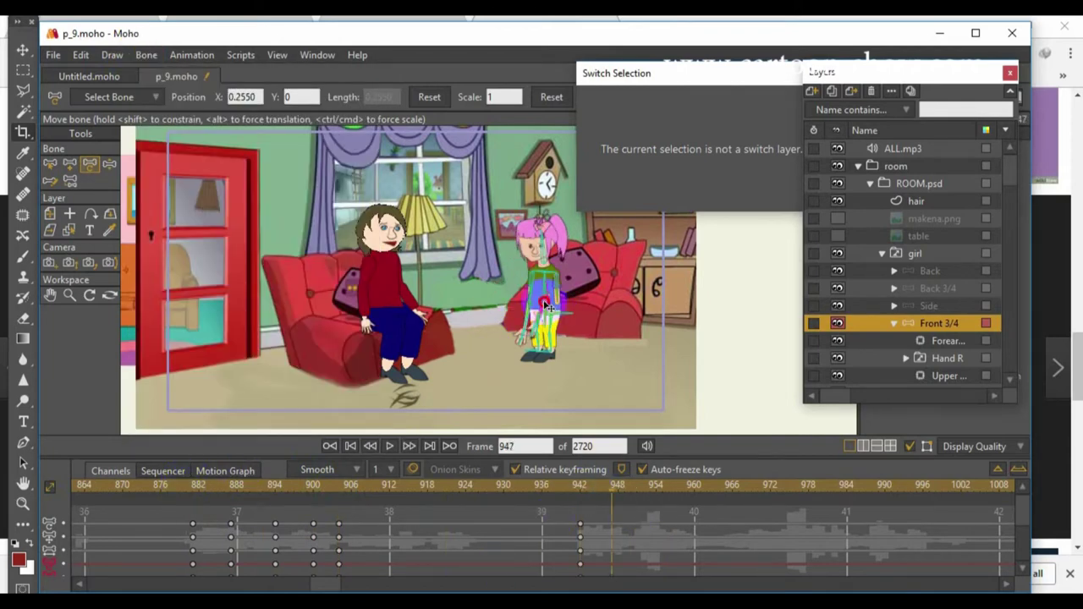
scroll(554, 329, "up", 2)
left_click(146, 55)
left_click(173, 373)
left_click(664, 488)
left_click(145, 54)
left_click(218, 370)
left_click(719, 489)
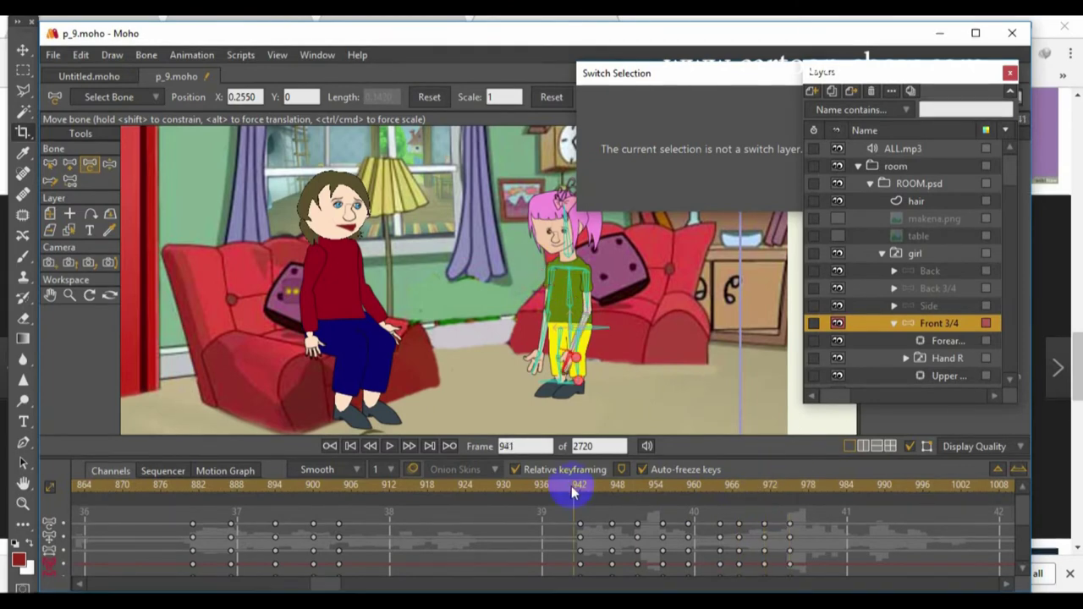
- Freeze the girl's pose at about frame 1012, and adjust her arm and head at about frame 1018
key("space")
left_click(119, 487)
left_click(146, 54)
left_click(217, 370)
left_click(155, 487)
mouse_move(573, 328)
left_mouse_down()
mouse_move(577, 304)
mouse_move(576, 340)
left_mouse_up()
left_click_drag(565, 227, 546, 231)
- Freeze the girl's pose at about frames 1025 and 1036, with an adjusted pose at frame 1031 between them
left_click(200, 489)
left_click(147, 55)
left_click(162, 371)
left_click(237, 487)
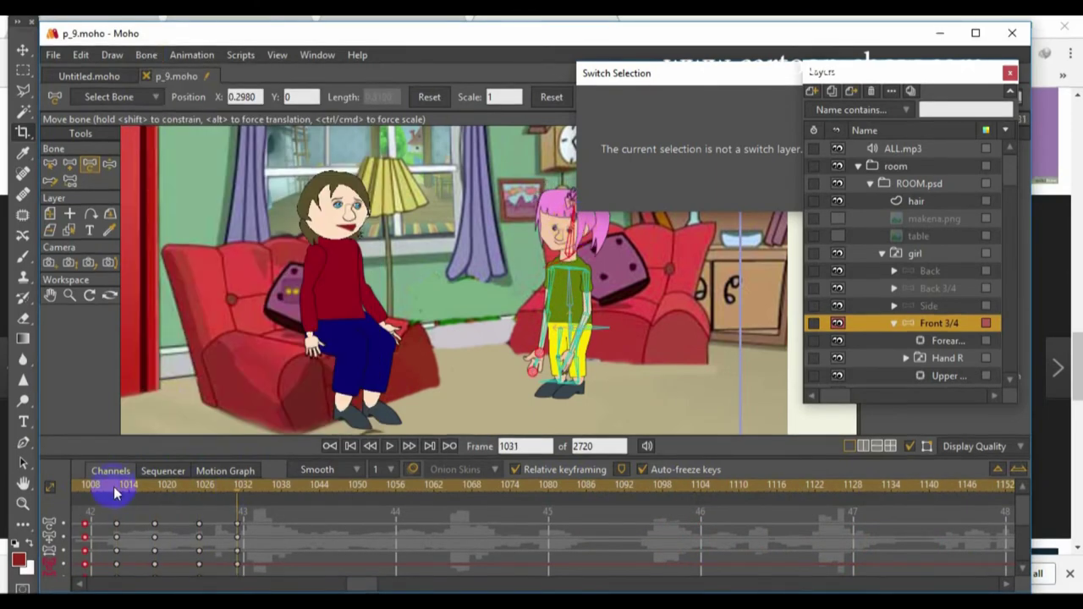
left_click(269, 494)
left_click(140, 56)
left_click(181, 371)
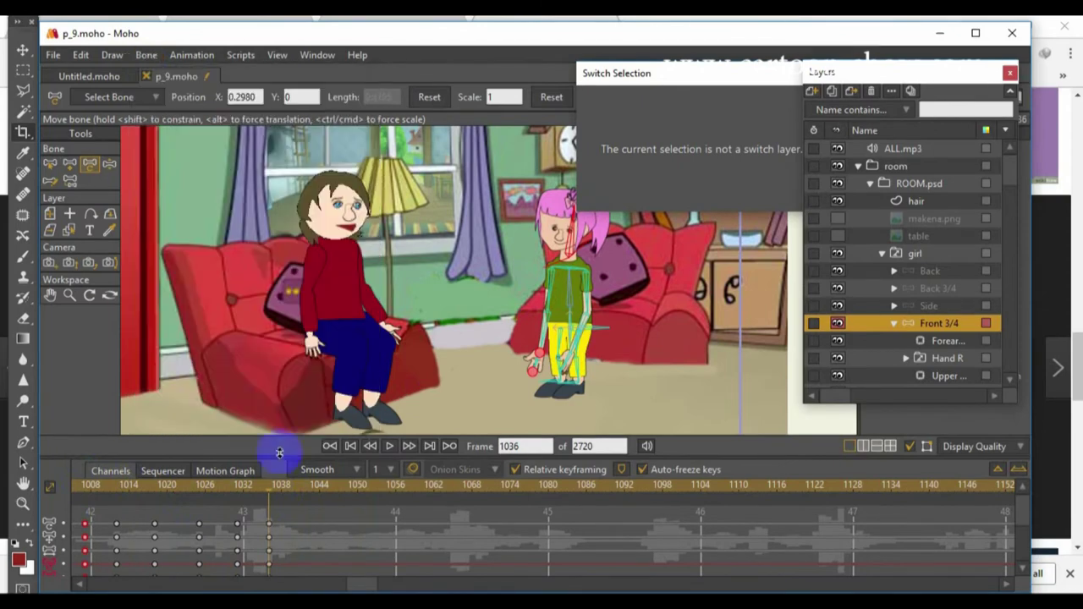
- Raise both of the girl's arms toward the woman at frame 1042, and freeze the pose at about frame 1049
left_click(117, 485)
key("space")
left_click_drag(620, 326, 516, 264)
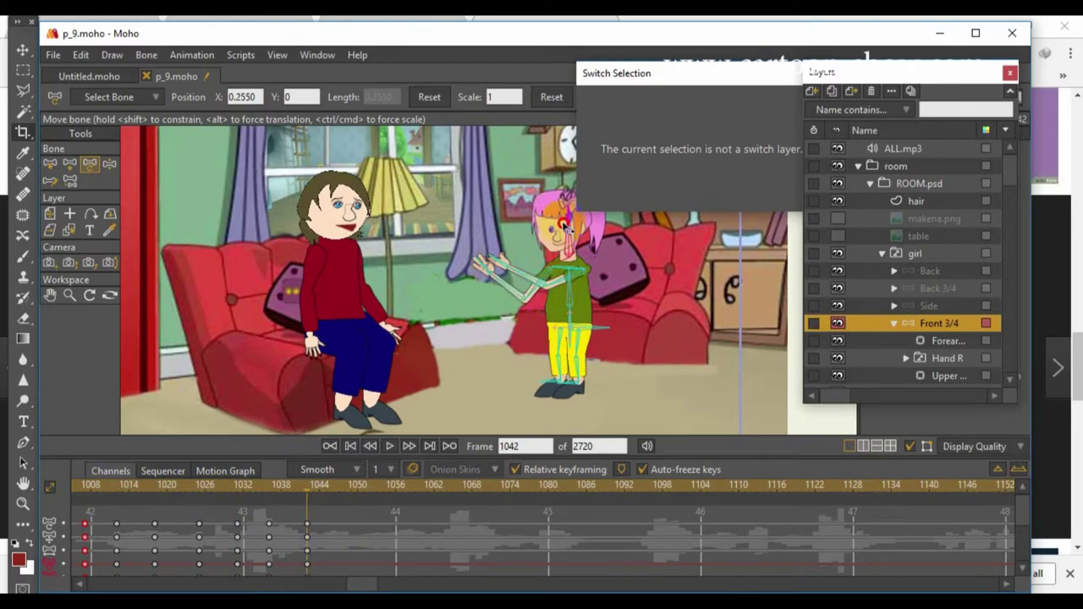
left_click(144, 55)
left_click(181, 371)
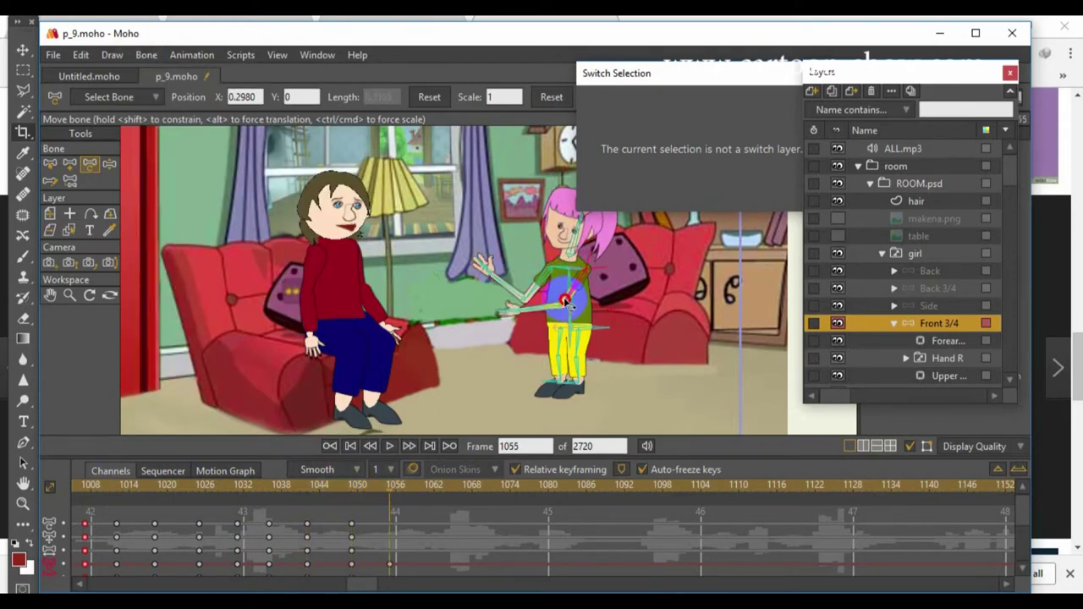
- Bend the girl's raised forearms at frame 1055, and freeze the resulting pose at about frame 1063
left_click_drag(541, 304, 523, 277)
left_click(269, 486)
key("space")
key("space")
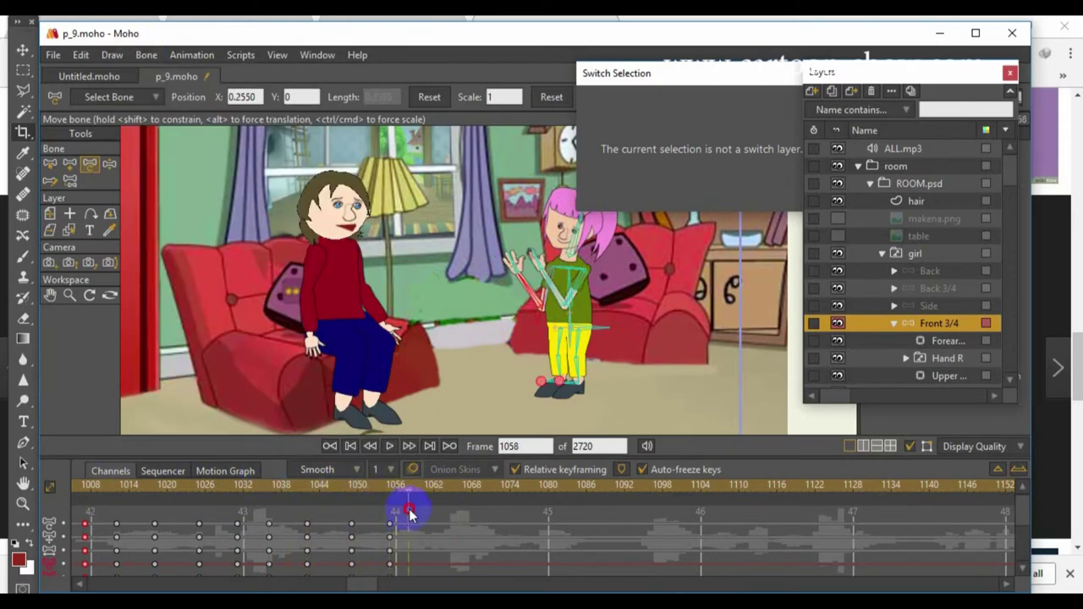
left_click(143, 57)
left_click(181, 371)
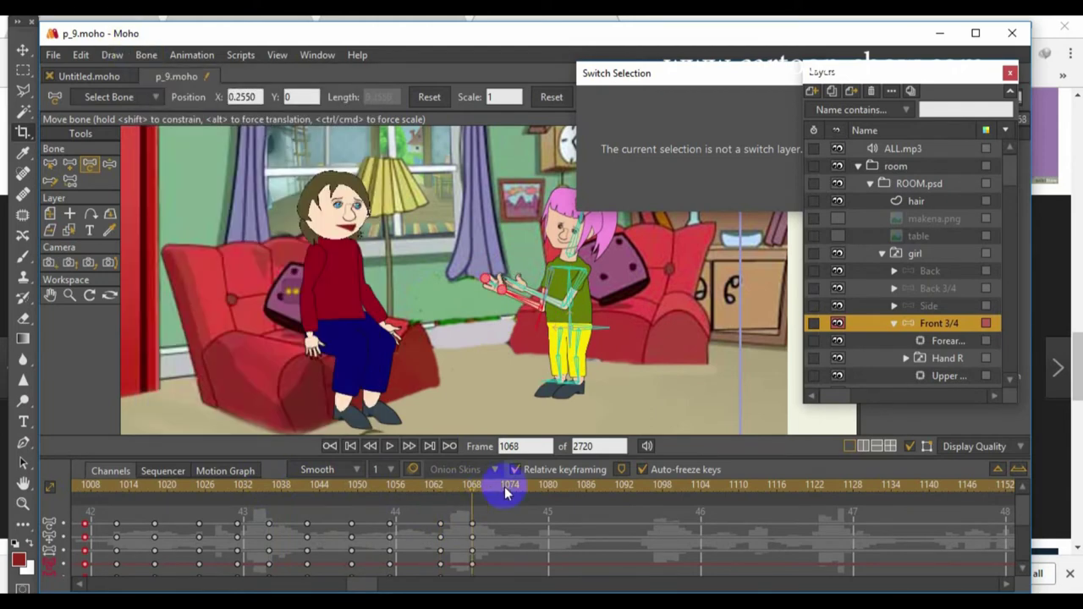
- Lower the girl's arms by frame 1086 and adjust her head, freezing poses at about frames 1073 and 1091
left_click(144, 56)
left_click(181, 370)
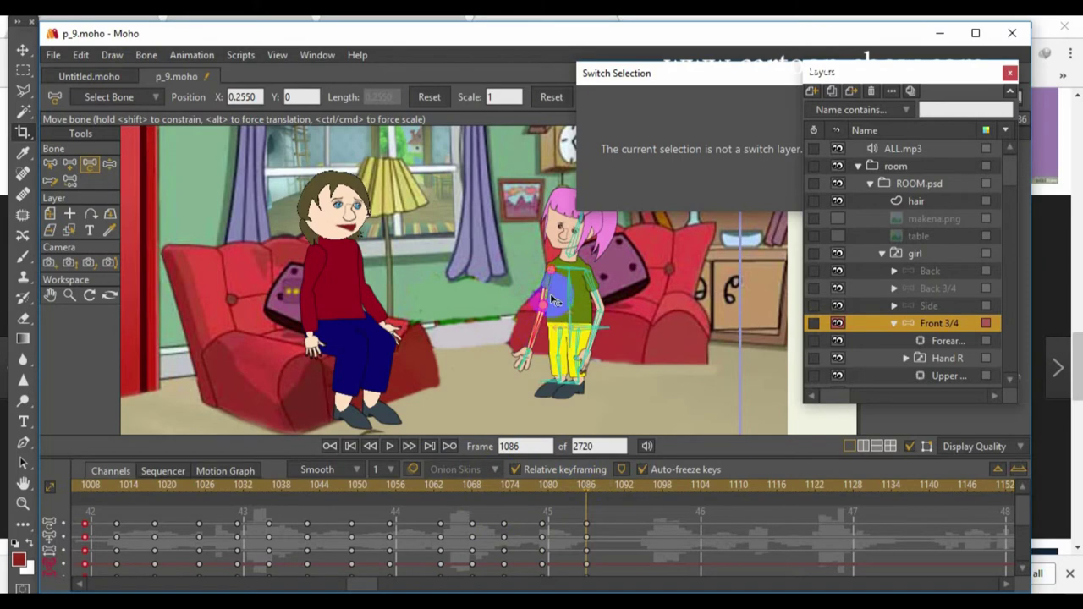
left_click_drag(579, 224, 567, 221)
left_click(145, 57)
left_click(181, 371)
- Play the girl's motion, and add a pose with one hand raised at frame 1102
left_click(120, 484)
key("space")
key("space")
left_click(145, 54)
left_click(195, 344)
- Try another shape for the girl's Hand R in Front 3/4 at frame 1102, and set it to Front Open
scroll(922, 322, "down", 2)
left_click(940, 306)
right_click(927, 306)
left_click(943, 413)
right_click(922, 307)
left_click(935, 366)
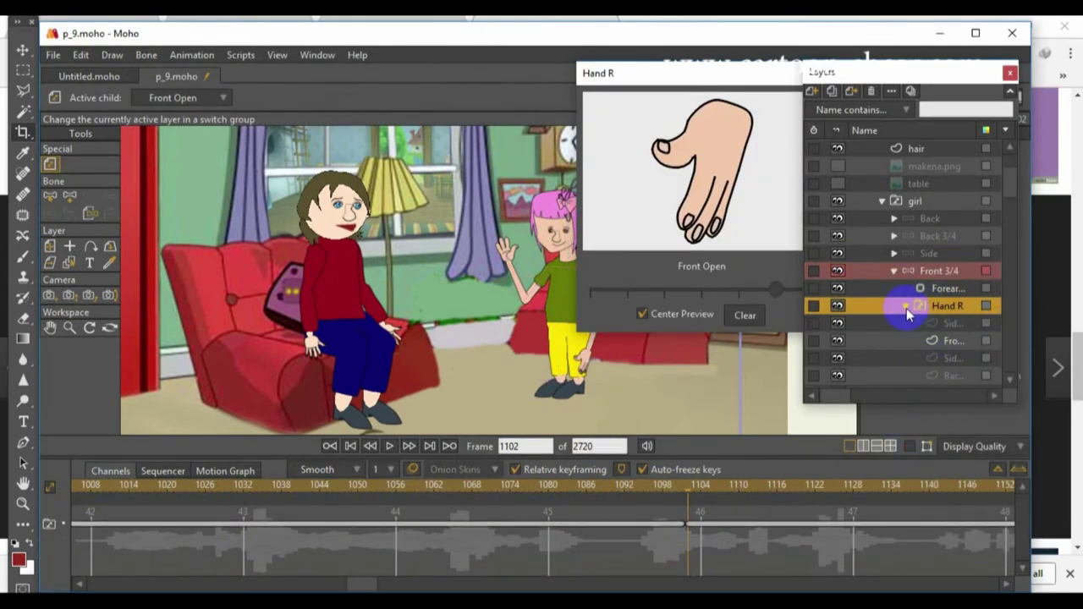
- Switch the girl's Hand L in Front 3/4 to Front Point at frame 1102
scroll(903, 320, "down", 6)
scroll(903, 338, "down", 4)
right_click(918, 340)
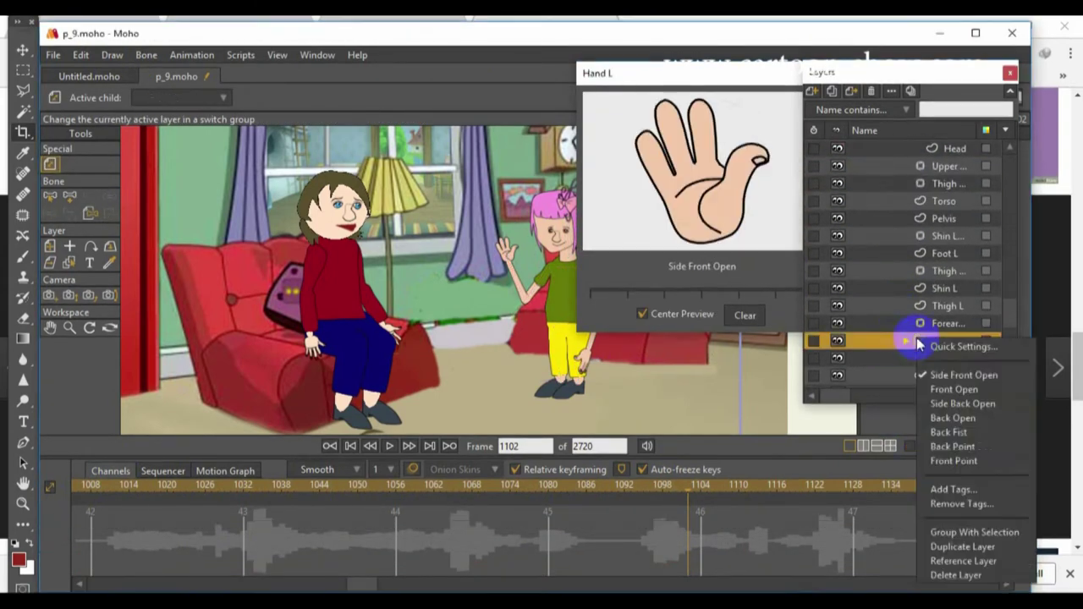
left_click(940, 463)
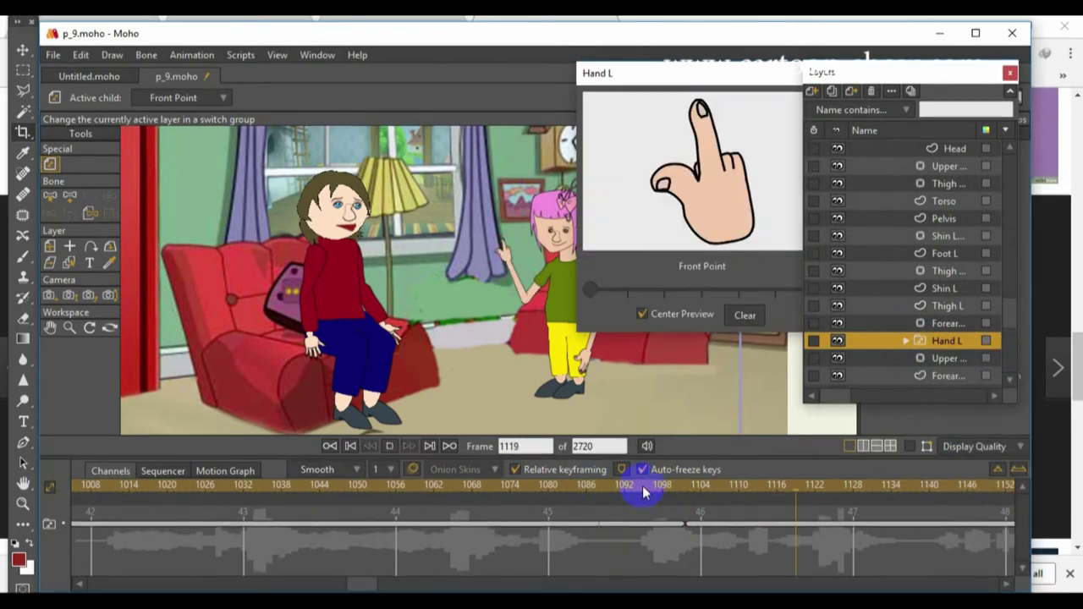
- Pose the girl's pointing arm in the Front 3/4 rig from frame 1108 through frame 1120
scroll(897, 288, "up", 5)
scroll(900, 294, "up", 3)
left_click(939, 241)
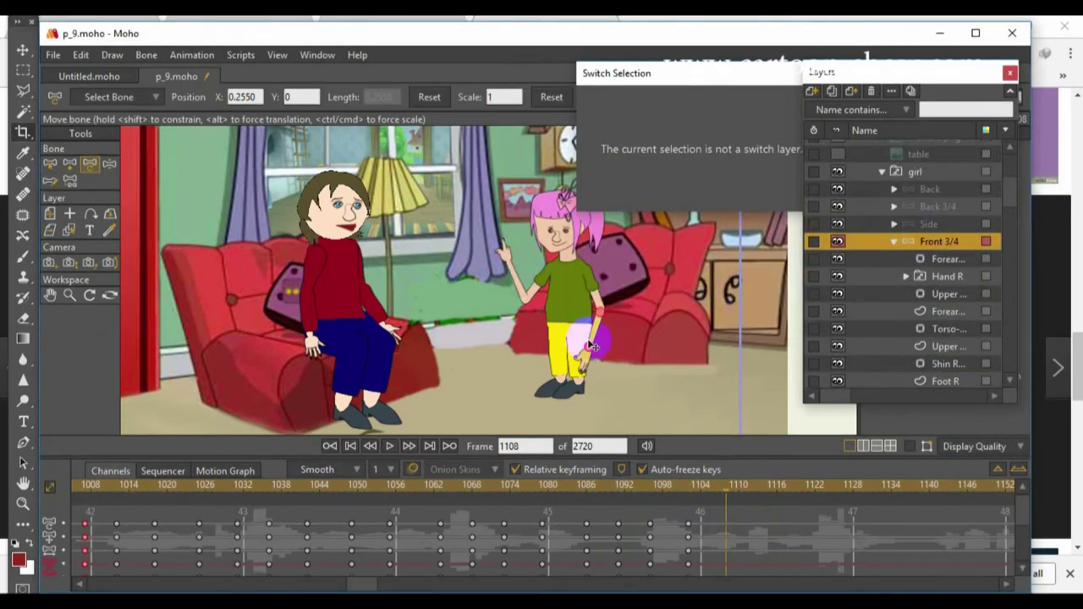
left_click(803, 489)
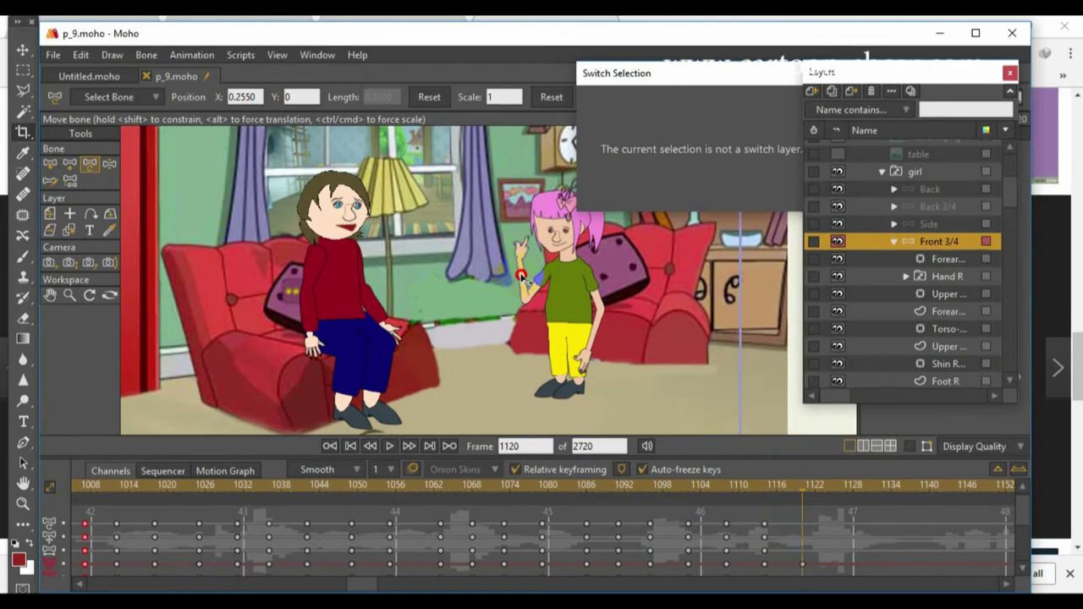
- Try the Back Fist, Side Back Open, Back Open and Front Open shapes for the girl's Hand L at frame 1127
left_click(850, 487)
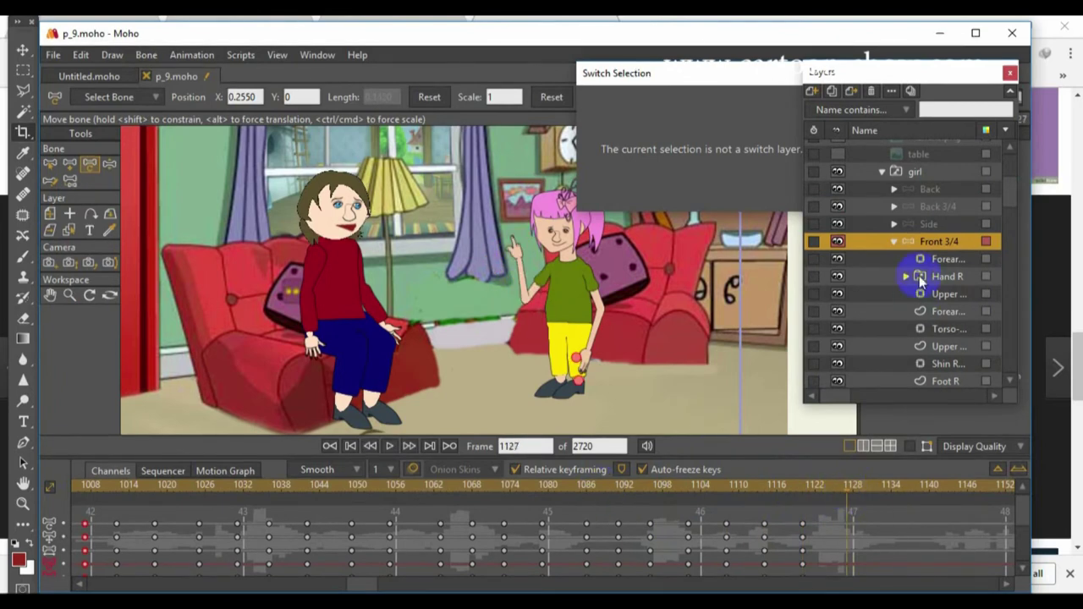
left_click(923, 277)
scroll(907, 344, "down", 8)
scroll(902, 346, "up", 4)
right_click(922, 289)
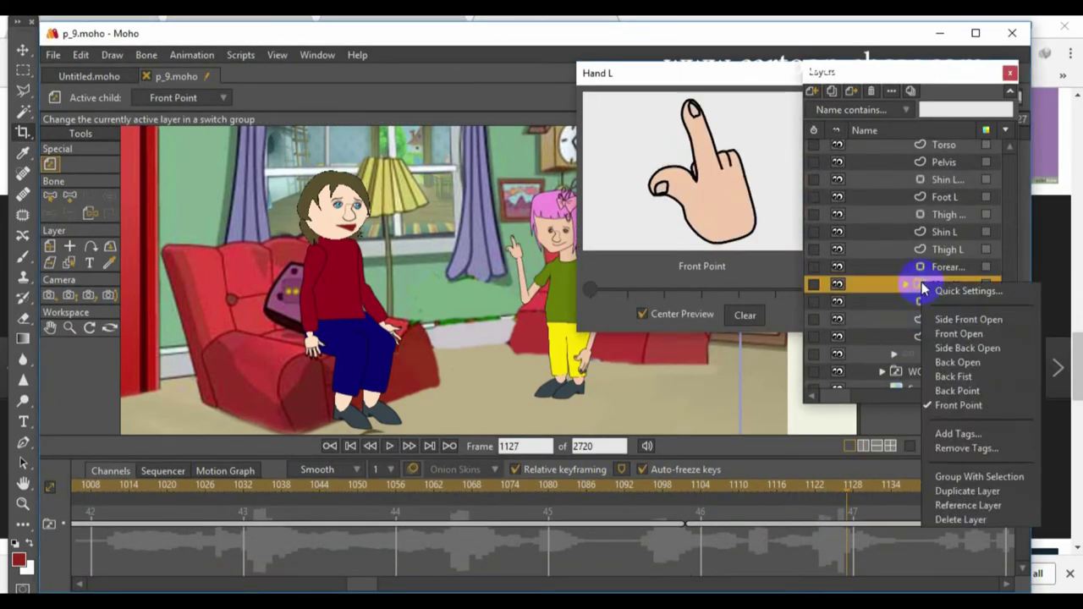
left_click(945, 377)
right_click(921, 284)
left_click(937, 348)
right_click(925, 285)
left_click(938, 364)
right_click(924, 284)
left_click(944, 335)
right_click(923, 287)
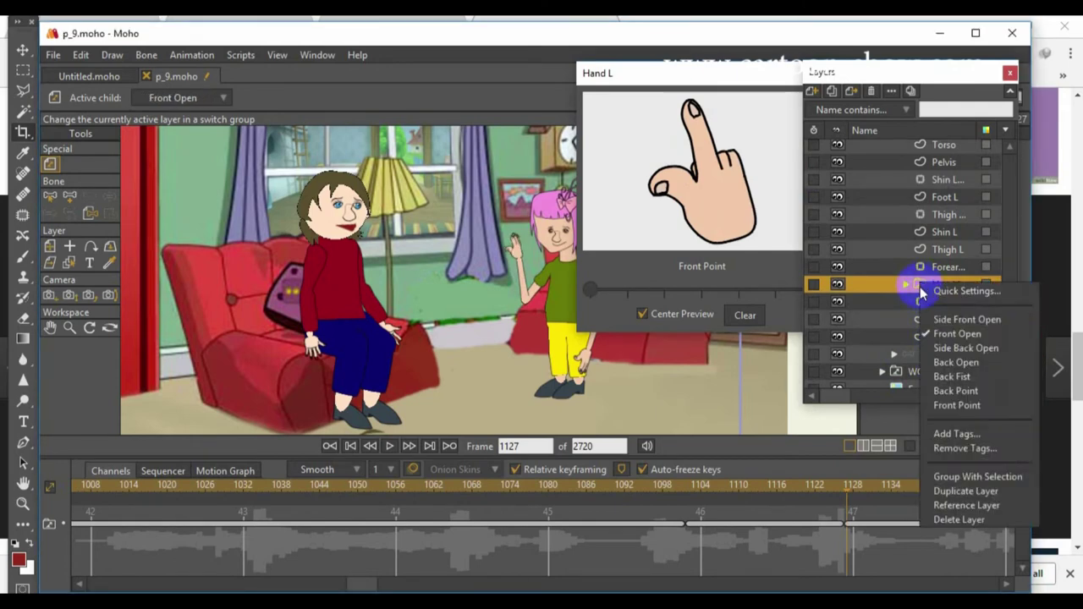
left_click(935, 348)
- Switch the girl's Hand L to Side Front Open at frame 1127, and extend her arm toward the woman at about frame 1125
right_click(921, 287)
left_click(933, 322)
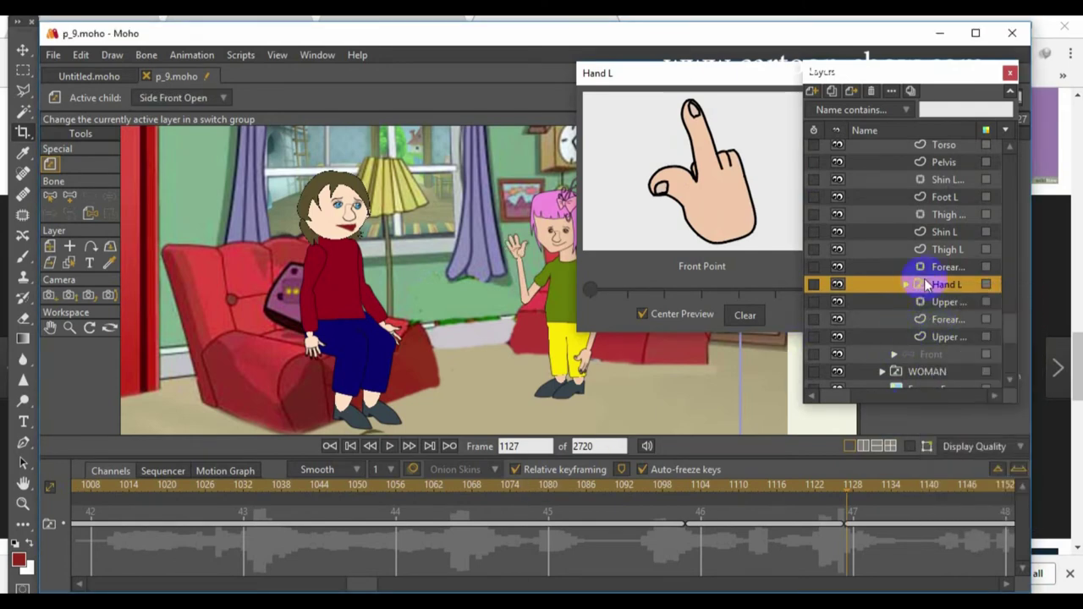
scroll(927, 271, "up", 5)
left_click(931, 248)
left_click(836, 499)
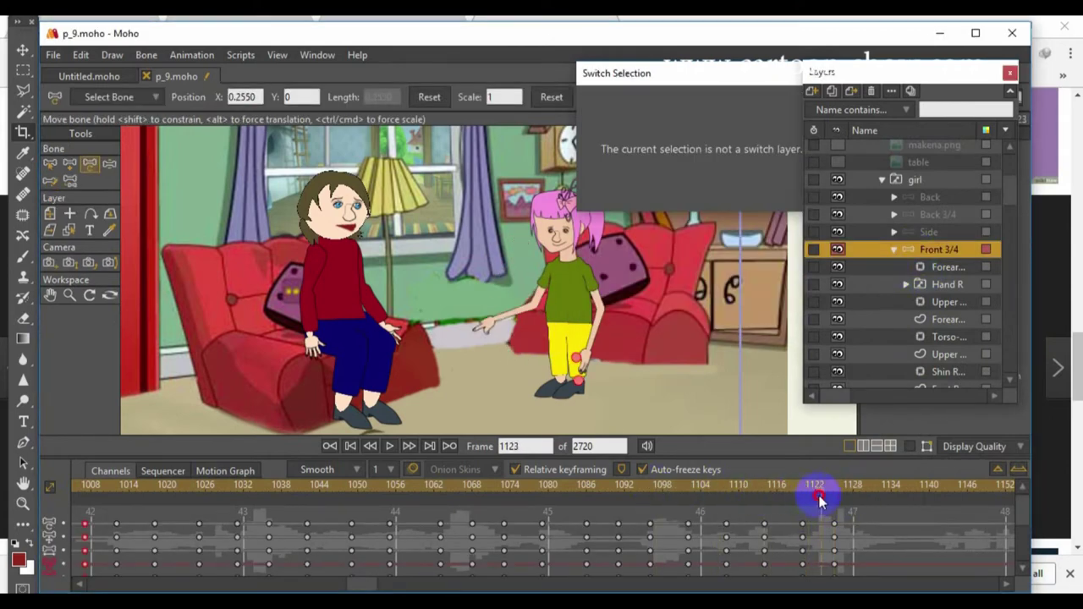
- Move the girl's open-hand switch key on Hand L to about frame 1122, and play the change
scroll(931, 266, "down", 5)
left_click(944, 285)
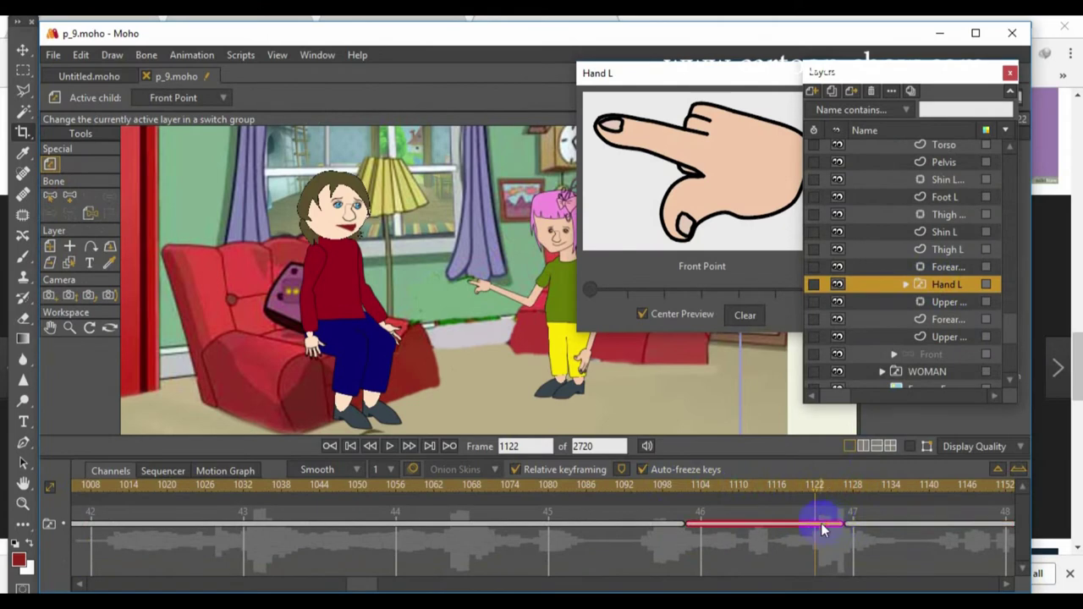
scroll(1003, 314, "up", 5)
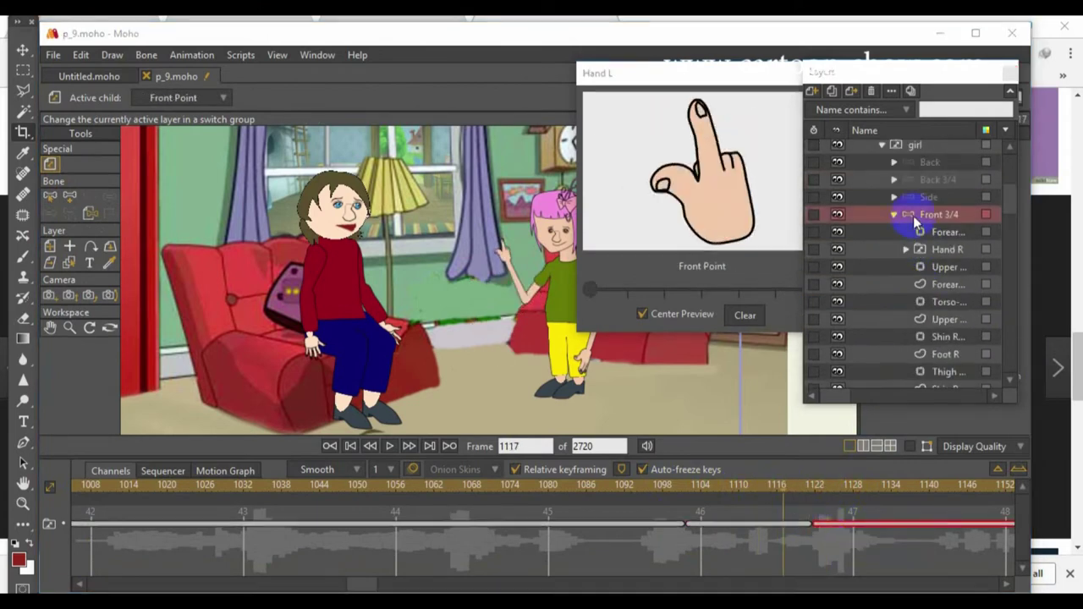
- Raise both of the girl's arms in a gesture at frame 1160, freezing her pose at about frames 1154 and 1165
left_click(913, 216)
left_click(608, 486)
left_click(138, 56)
left_click(133, 493)
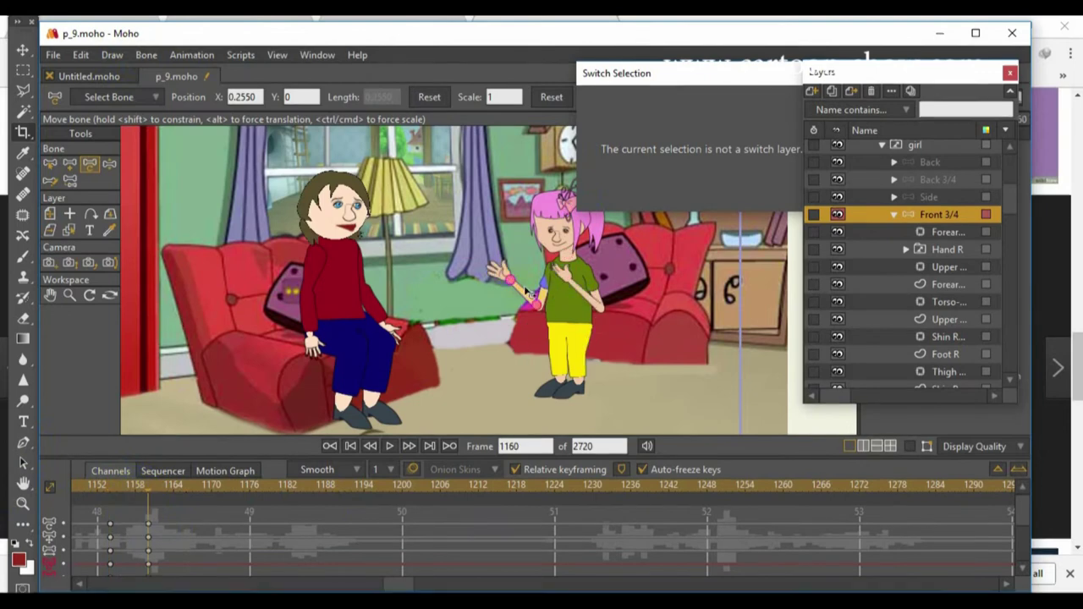
left_click(178, 492)
left_click(146, 56)
left_click(177, 372)
- Lower the girl's extended arm at frame 1170, freeze her pose at about frame 1174, and adjust her bent forearm at frame 1180
left_click(211, 492)
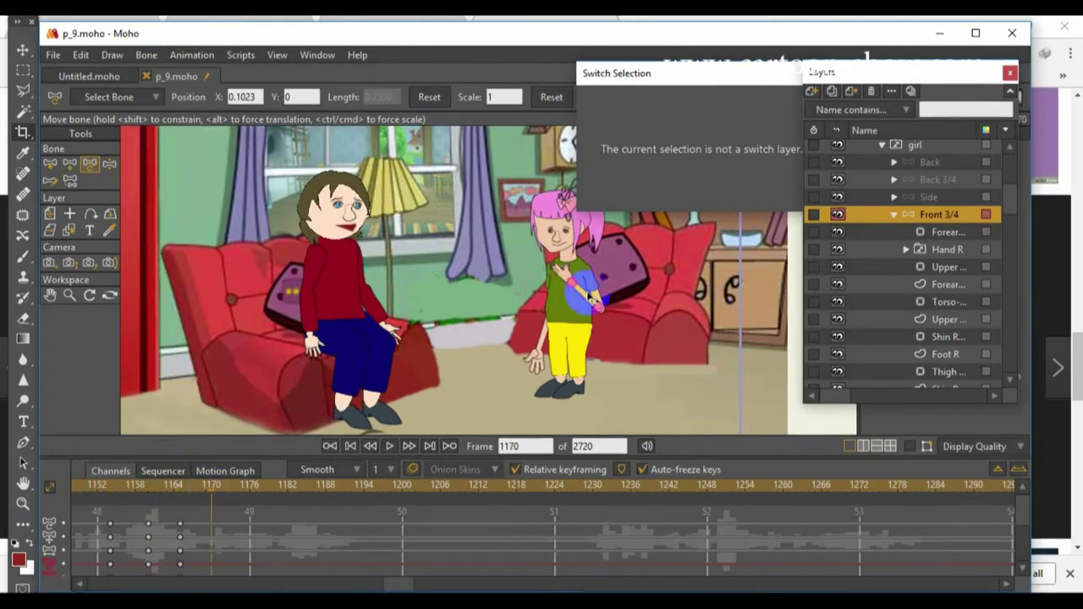
left_click(146, 56)
left_click(177, 372)
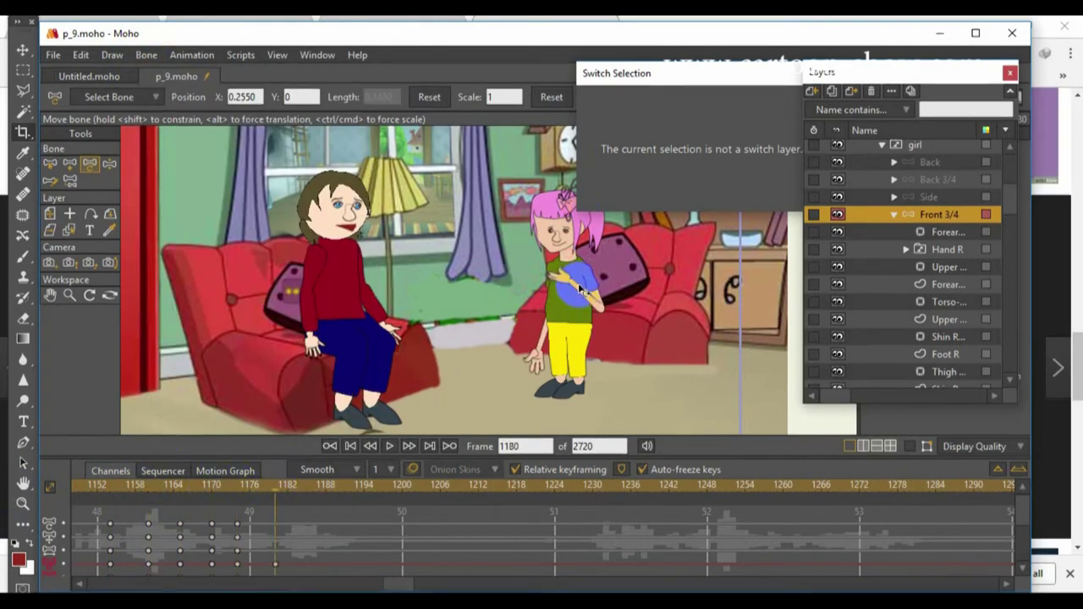
left_click(146, 56)
left_click(177, 372)
- Lower the girl's bent forearm at about frame 1192, and play the motion
left_click(351, 492)
left_click_drag(576, 284, 574, 331)
left_click(86, 486)
key("space")
- Play the girl's animation in several parts of the timeline, including the section around frame 725
left_click_drag(399, 585, 430, 582)
left_click(118, 486)
key("space")
left_click(115, 487)
left_click(148, 488)
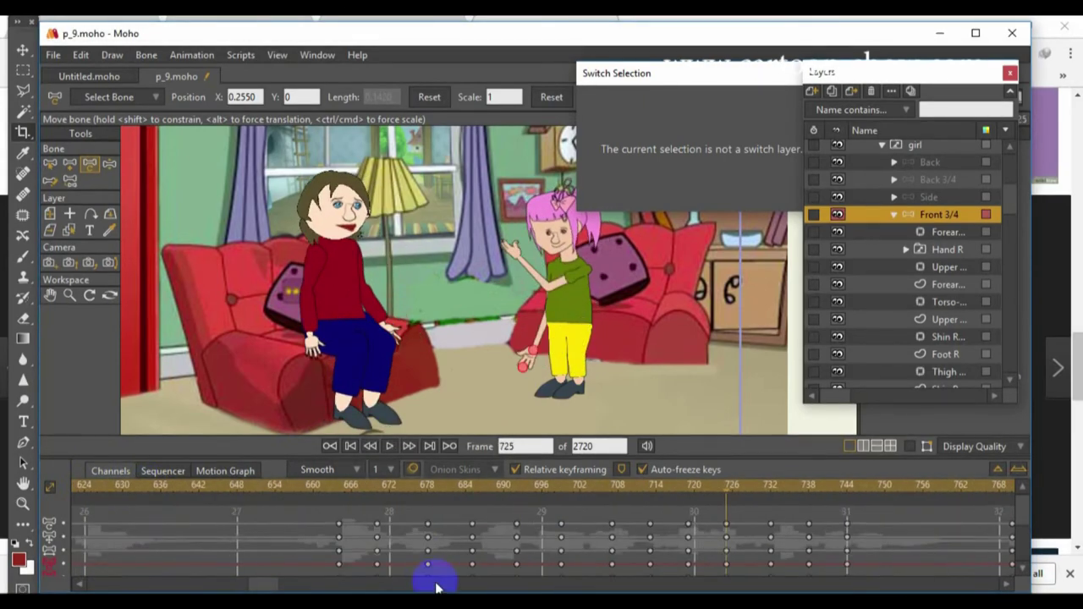
left_click(523, 485)
key("space")
key("space")
- Copy the existing run of mouth-shape keys from the girl's Mouth layer in Front 3/4
scroll(927, 279, "down", 10)
left_click(935, 302)
left_click_drag(245, 583, 177, 583)
left_click_drag(811, 511, 532, 565)
left_click(81, 55)
left_click(97, 133)
- Paste the copied mouth keys twice to cover the girl's speech from about frame 663 through about frame 750
left_click(80, 55)
left_click(97, 150)
left_click_drag(192, 583, 274, 583)
key("space")
key("space")
left_click(412, 488)
left_click(81, 55)
left_click(94, 143)
- Play the lip sync, and set the girl's mouth to MBP at the end of the pasted keys, about frame 752
key("space")
key("space")
left_click_drag(808, 510, 686, 492)
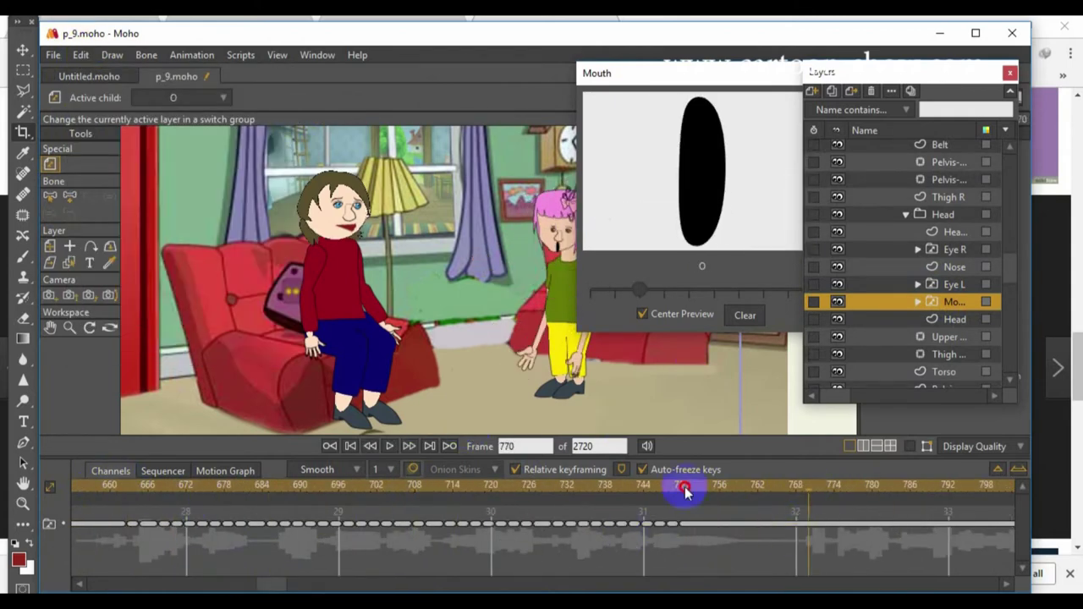
left_click_drag(643, 292, 665, 292)
- Paste the copied mouth keys at frame 770 and again where the speech continues, ending the run with the MBP shape
left_click(808, 492)
left_click(82, 56)
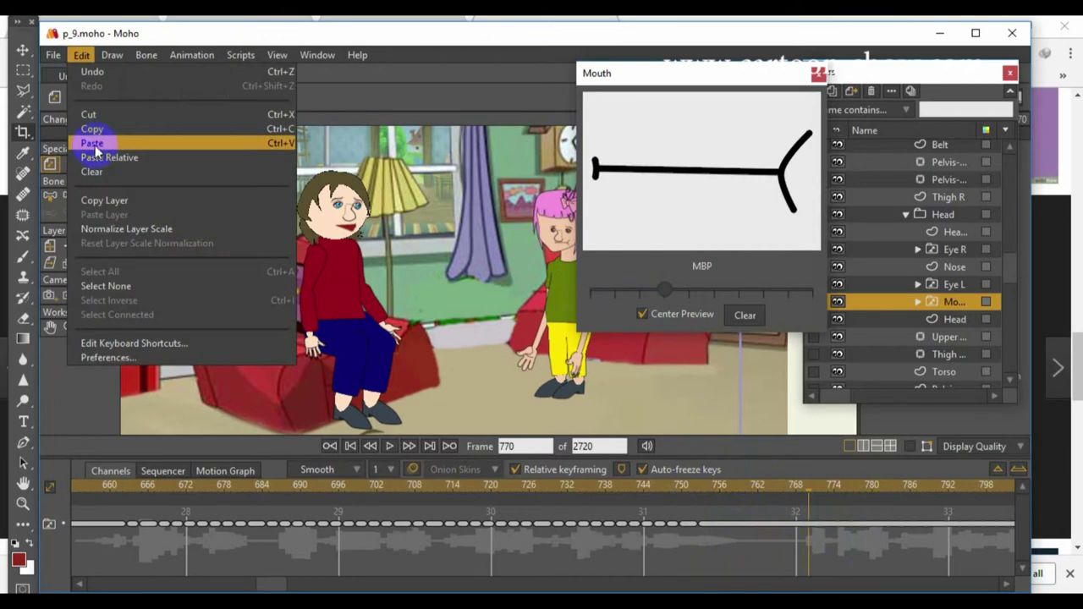
left_click(95, 145)
left_click(828, 508)
key("space")
left_click(80, 54)
left_click(79, 138)
key("space")
left_click(814, 489)
left_click_drag(640, 291, 665, 291)
- Paste the copied mouth keys at about frame 880 and at frame 942, closing each run with the MBP shape
left_click_drag(301, 584, 325, 582)
left_click(181, 486)
left_click(80, 55)
left_click(80, 138)
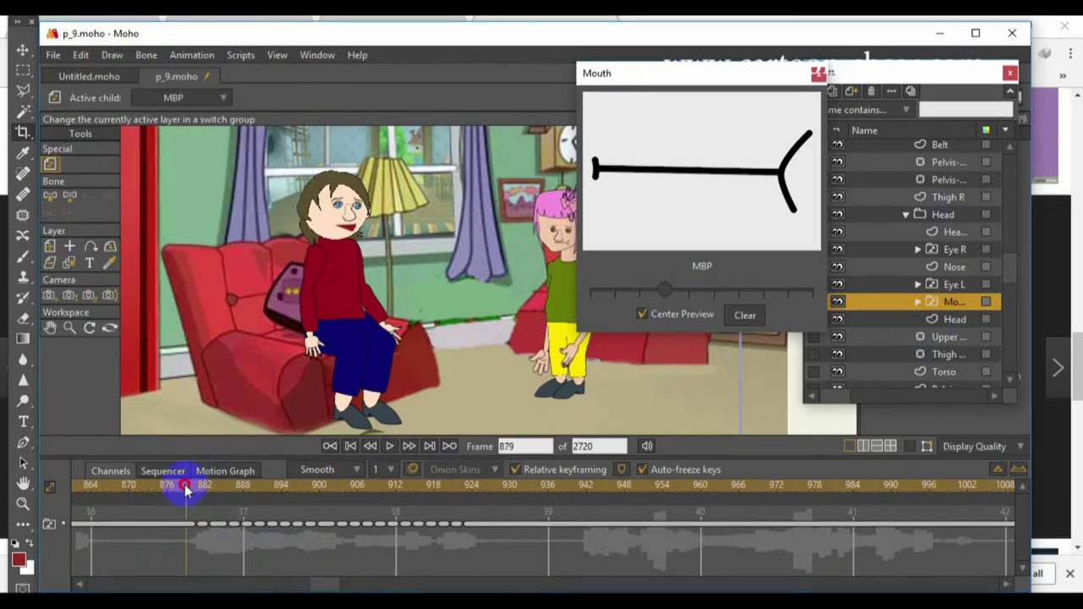
key("space")
key("space")
left_click(473, 488)
left_click_drag(640, 291, 666, 292)
key("space")
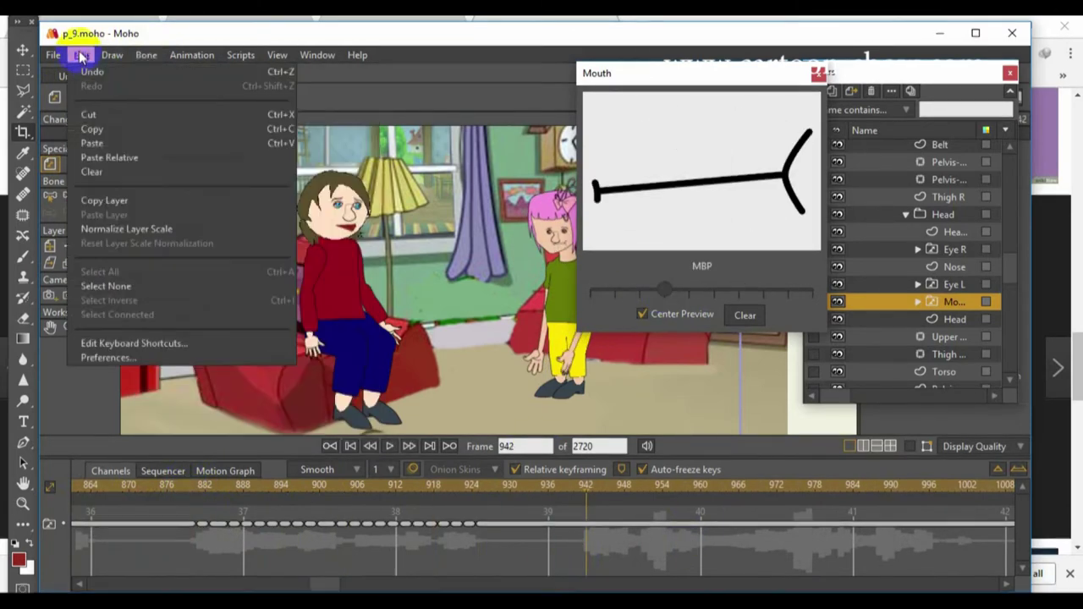
left_click_drag(640, 291, 666, 290)
- Paste the copied mouth keys twice to cover the speech from about frame 1009 through about frame 1097
left_click_drag(325, 584, 344, 584)
left_click_drag(373, 489, 530, 489)
left_click(148, 57)
mouse_move(82, 56)
left_click(88, 145)
left_click(479, 489)
key("space")
key("space")
left_click(815, 488)
left_click(81, 55)
left_click(92, 144)
- Paste another run of the copied mouth keys at about frame 1096, extending the lip sync through about frame 1139
left_click_drag(346, 585, 359, 584)
key("space")
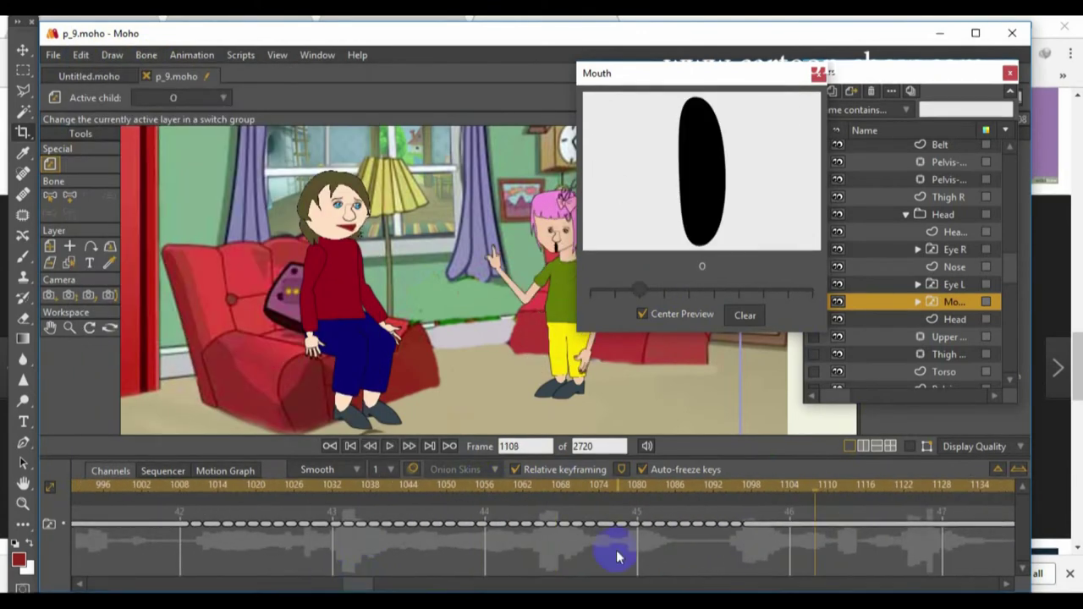
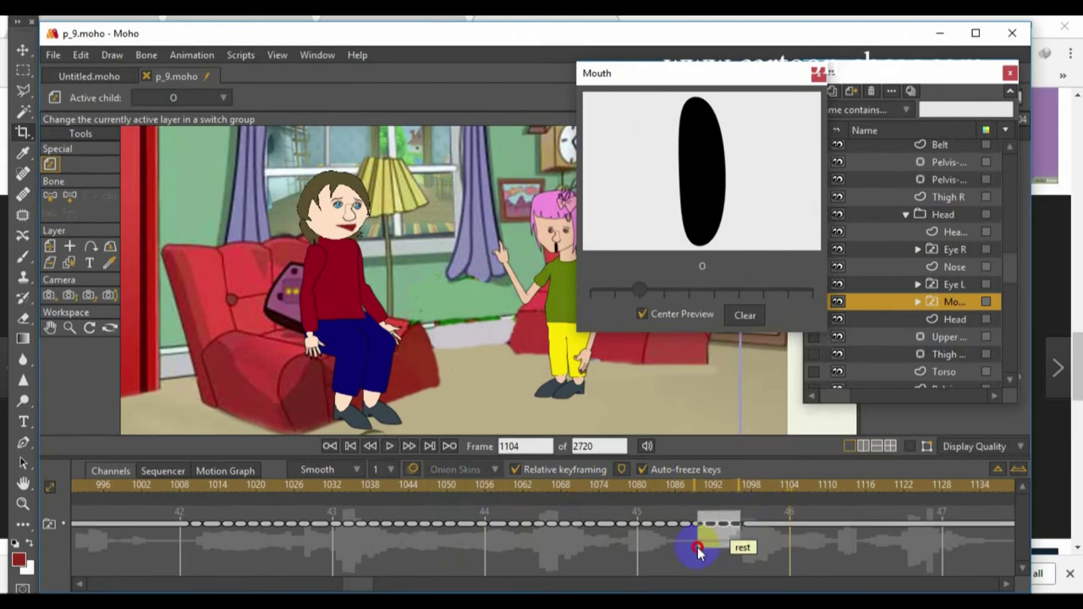
left_click(670, 500)
left_click(738, 488)
left_click(721, 525)
left_click(80, 55)
left_click(92, 144)
- Play the lip sync, and set the girl's mouth to MBP at about frame 1139
left_click(702, 488)
left_click(392, 445)
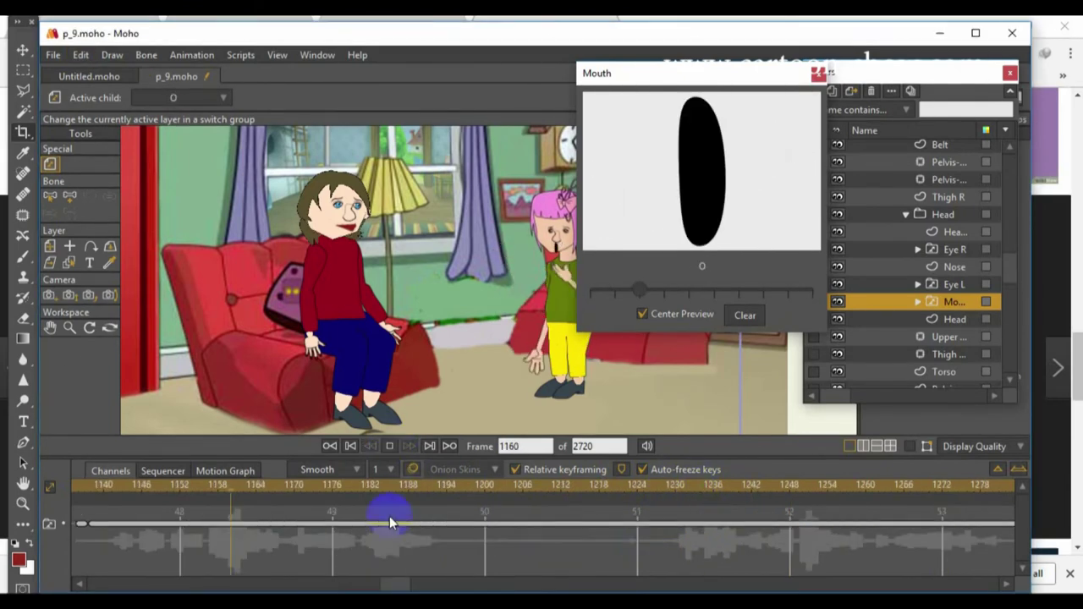
left_click_drag(397, 585, 380, 584)
left_click(234, 488)
left_click(390, 447)
left_click(542, 488)
left_click(711, 289)
left_click(582, 488)
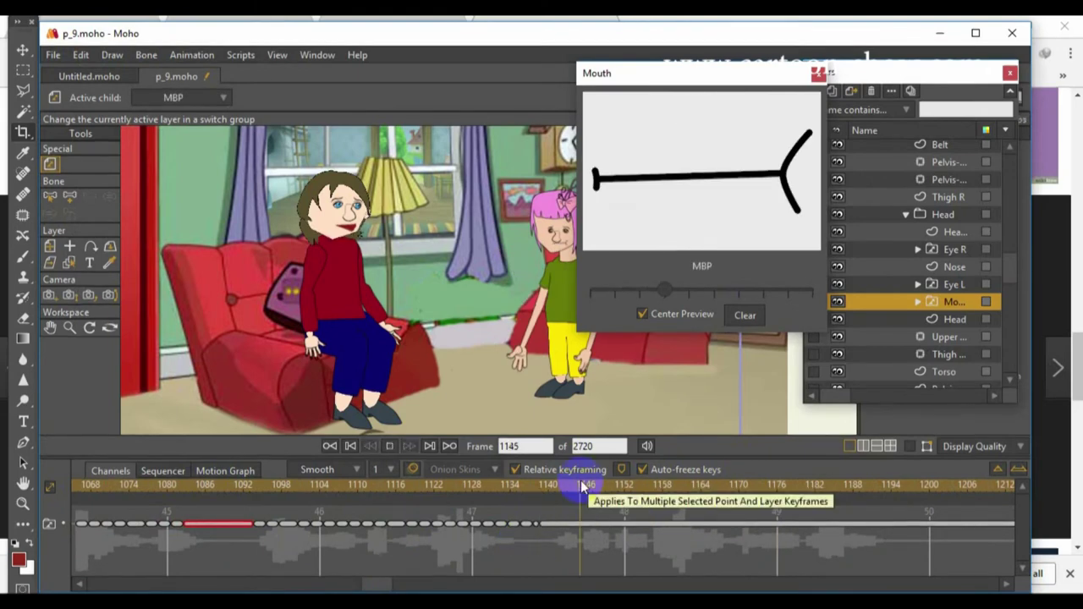
- Paste the copied mouth keys at frame 1145, close the run with the MBP shape at about frame 1189, and play on to frame 1230
left_click(83, 54)
left_click(582, 489)
left_click(81, 55)
left_click(92, 144)
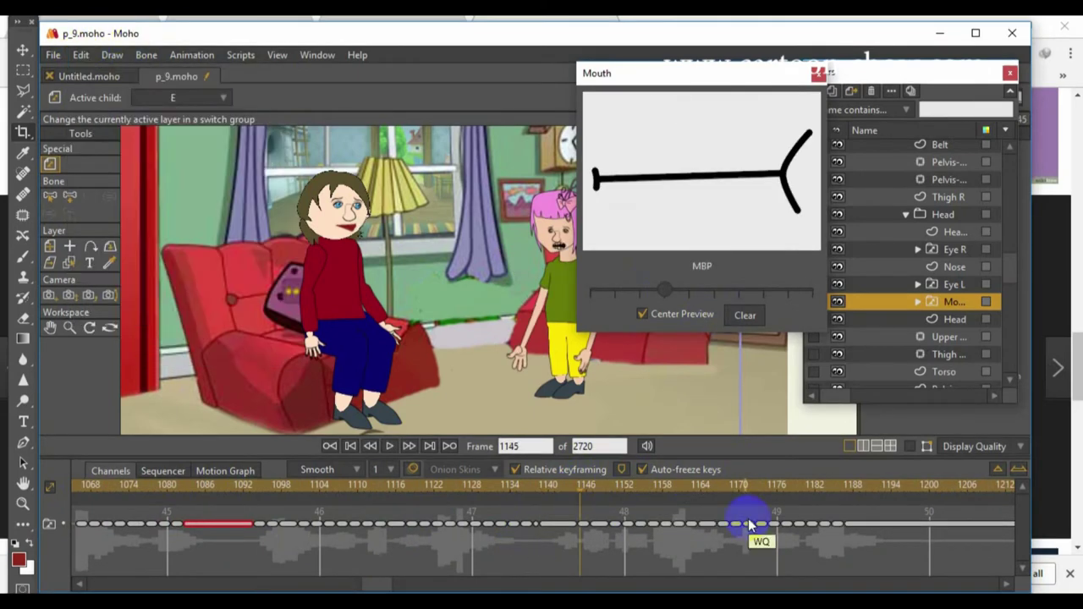
left_click(858, 489)
left_click(665, 289)
left_click_drag(380, 584, 406, 584)
left_click(390, 446)
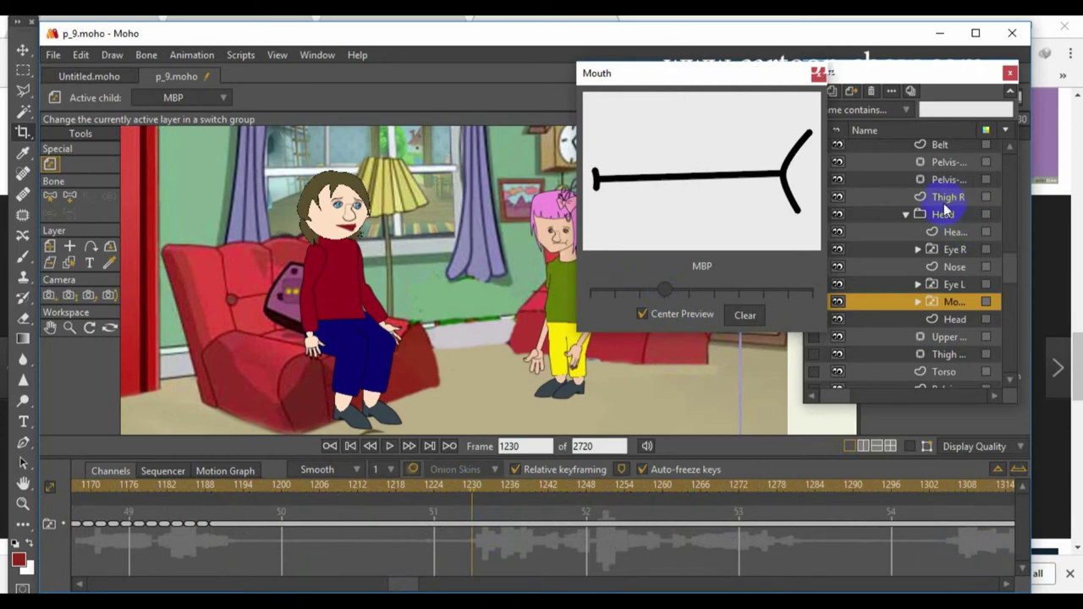
- Key the girl's current Front 3/4 pose at frame 1230 and expand the WOMAN layer
scroll(894, 252, "up", 5)
left_click(894, 231)
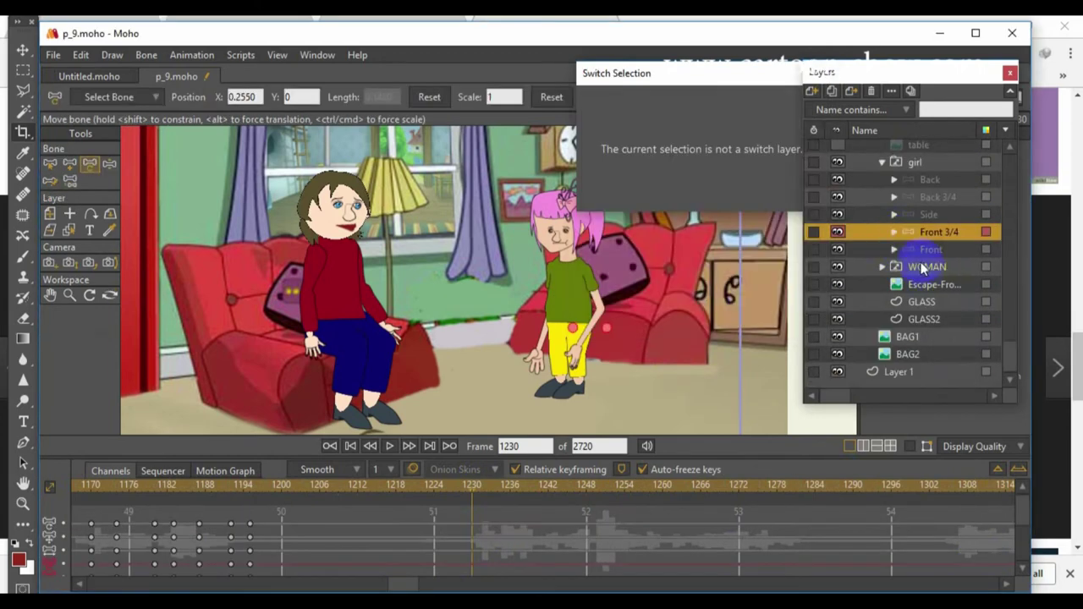
left_click(882, 267)
scroll(934, 303, "down", 5)
left_click(149, 55)
left_click(276, 378)
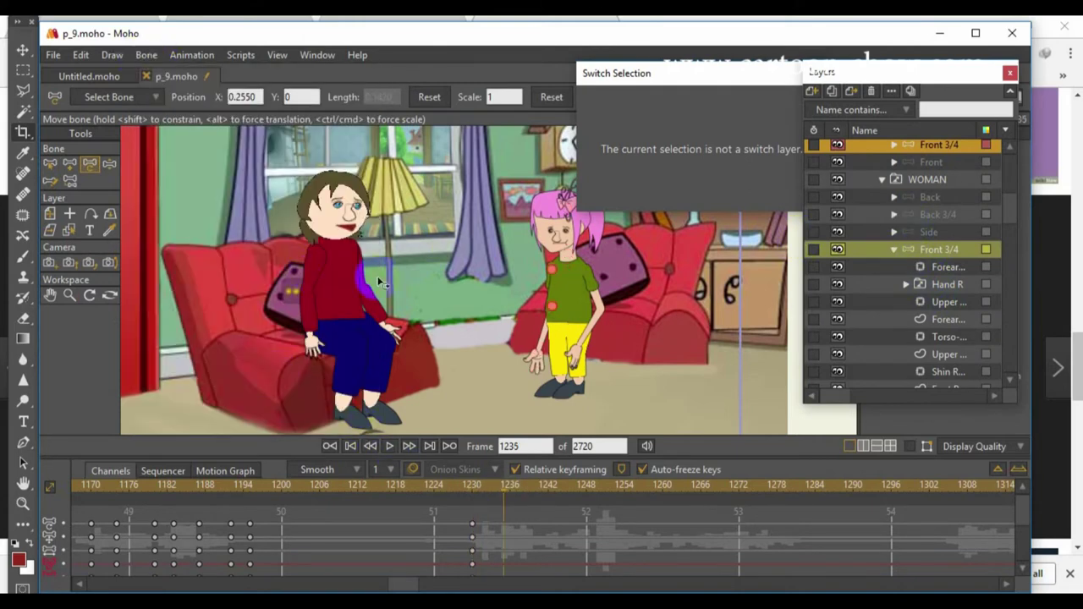
- Try to pose the woman's Front 3/4 rig at frame 1235 with her arms reaching toward the girl
scroll(889, 244, "up", 2)
left_click(925, 284)
left_click(149, 55)
left_click(275, 377)
left_click_drag(314, 286, 359, 281)
left_click_drag(371, 273, 435, 237)
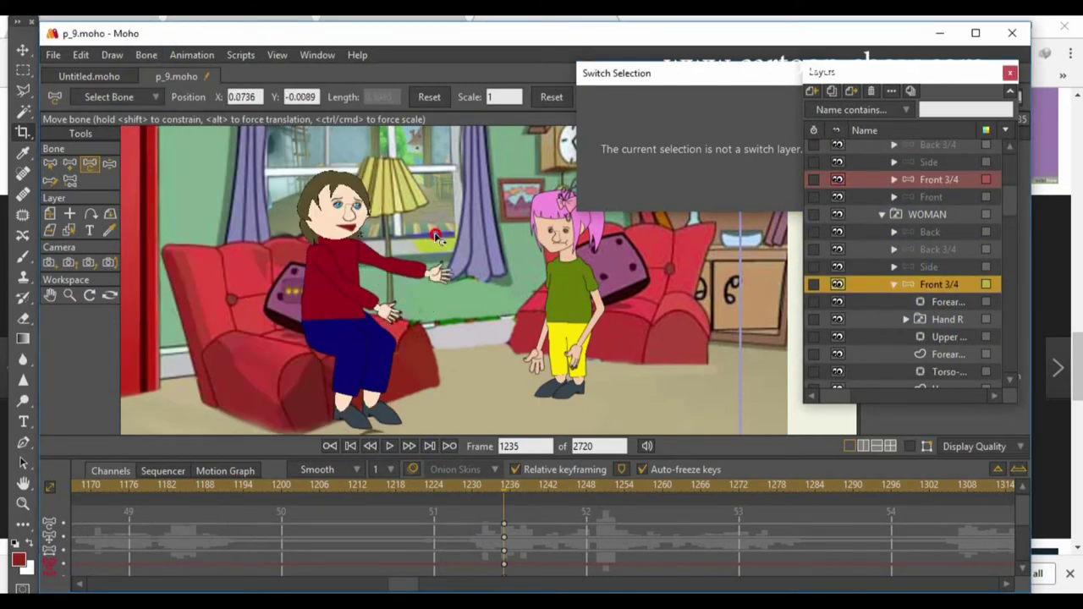
left_click_drag(374, 296, 360, 278)
left_click(463, 487)
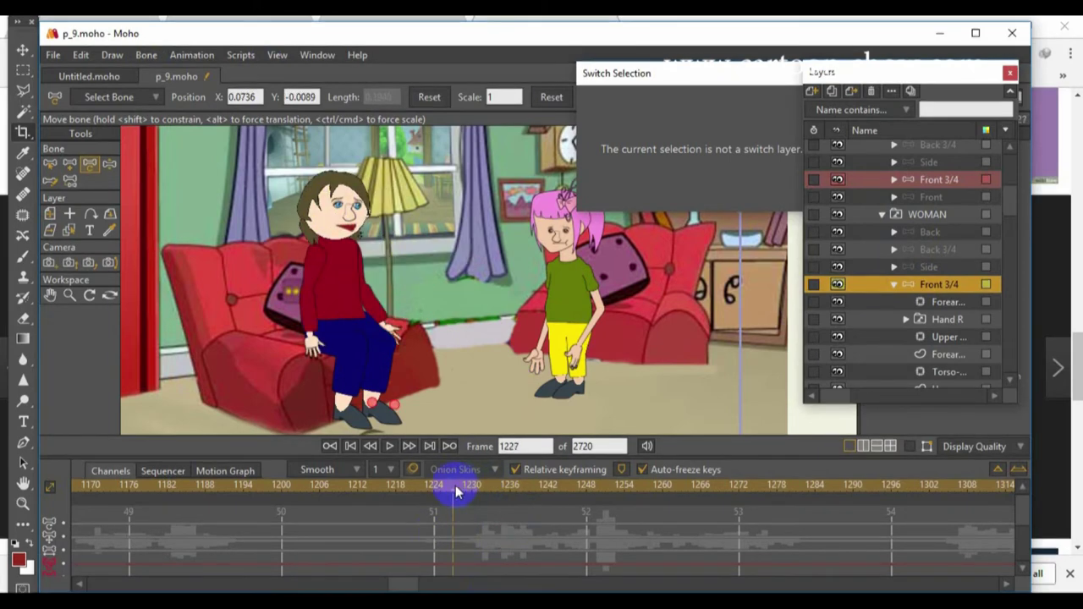
- Key the woman's seated pose at frame 1230, raise her arms toward the girl at frame 1235, and hold that pose at about frame 1241
left_click(146, 54)
left_click(161, 368)
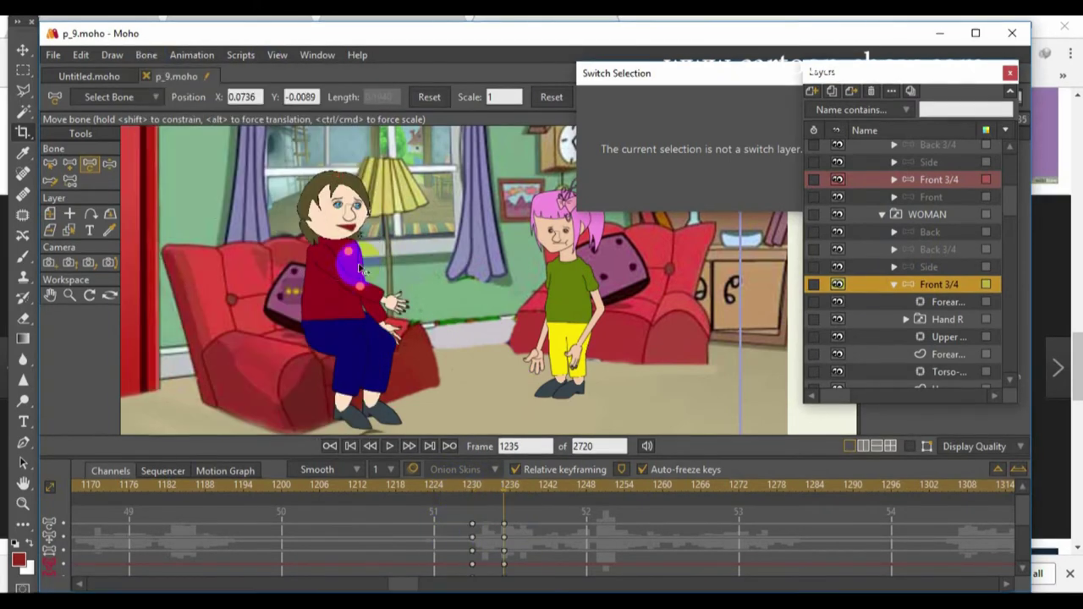
left_click_drag(357, 267, 386, 236)
left_click(145, 55)
left_click(165, 371)
left_click(504, 485)
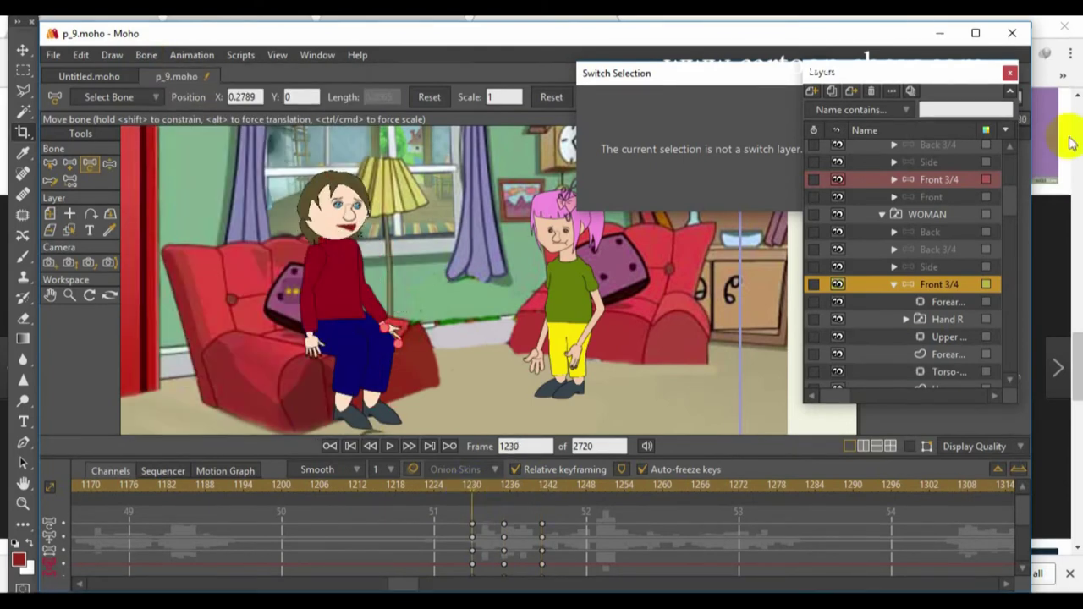
- Try to pose the girl's legs by hand for walking steps at frames 1235 and 1242
left_click(852, 179)
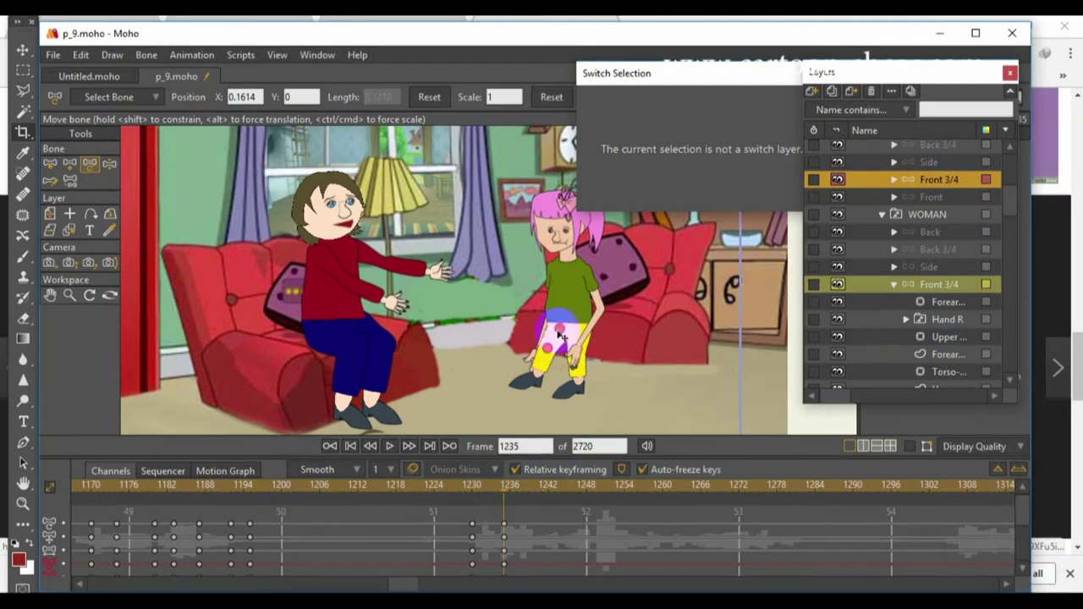
left_click_drag(566, 328, 569, 329)
left_click_drag(484, 491, 551, 496)
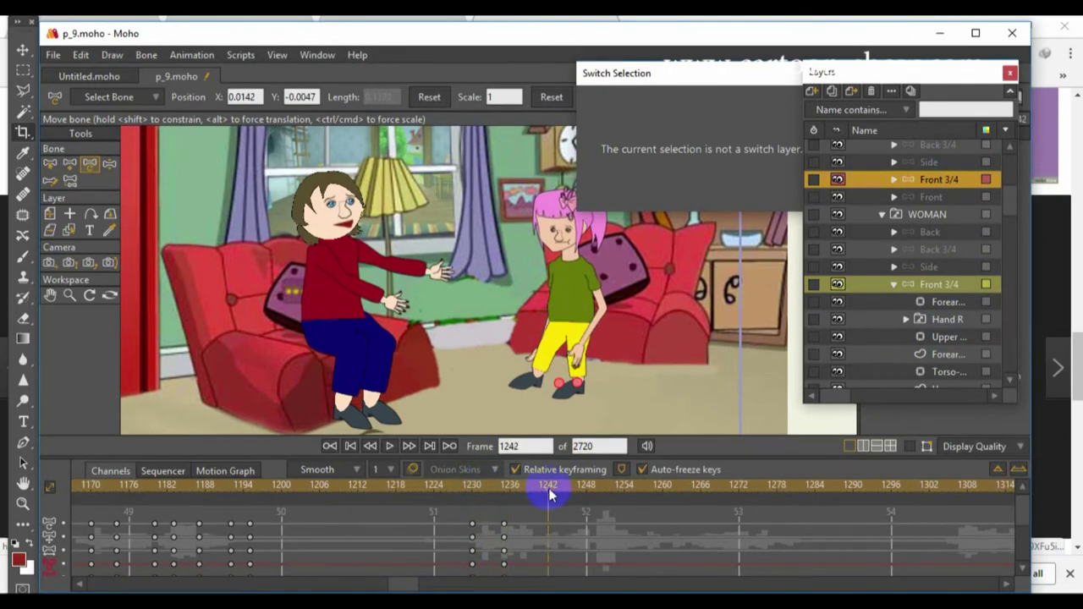
left_click_drag(578, 385, 580, 331)
scroll(590, 331, "up", 2)
left_click(610, 348)
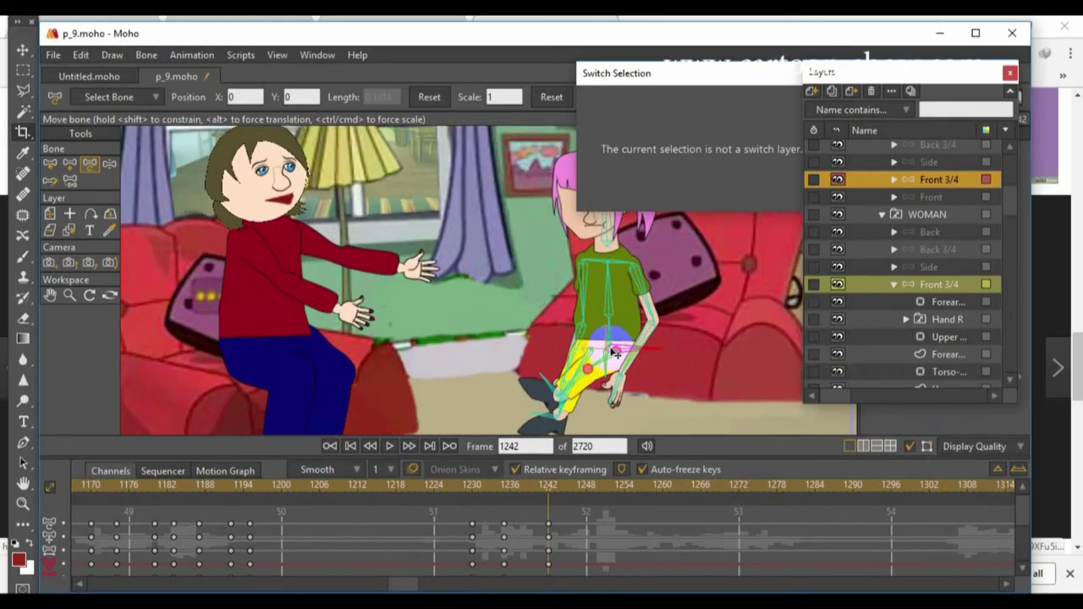
scroll(607, 377, "down", 4)
scroll(603, 374, "up", 3)
left_click_drag(584, 364, 608, 374)
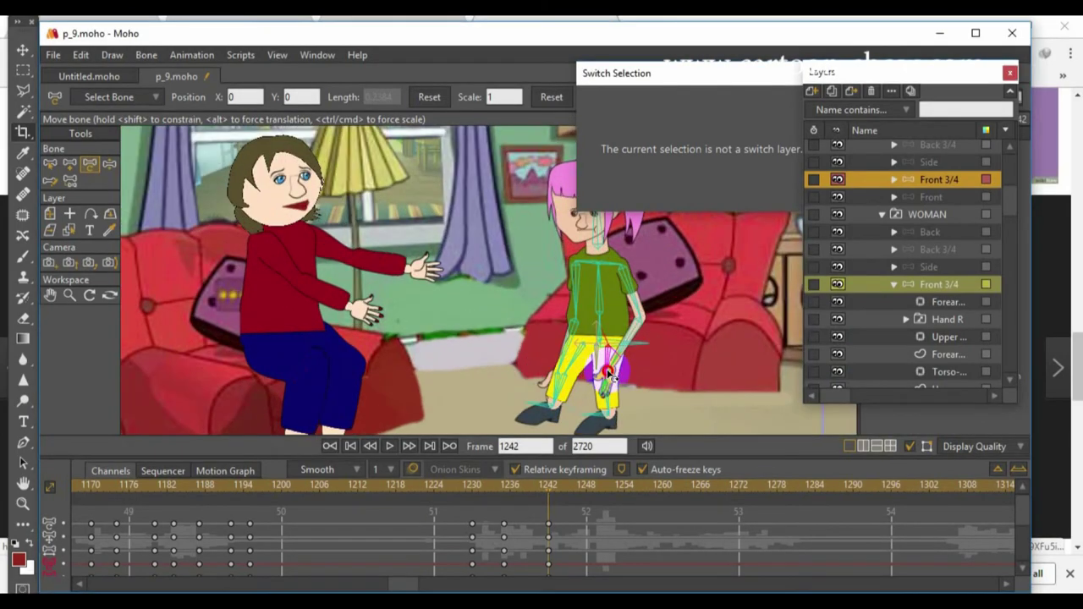
left_click(505, 487)
- Insert the Walk action on the girl's Front 3/4 layer so her steps run through about frame 1264
left_click(317, 54)
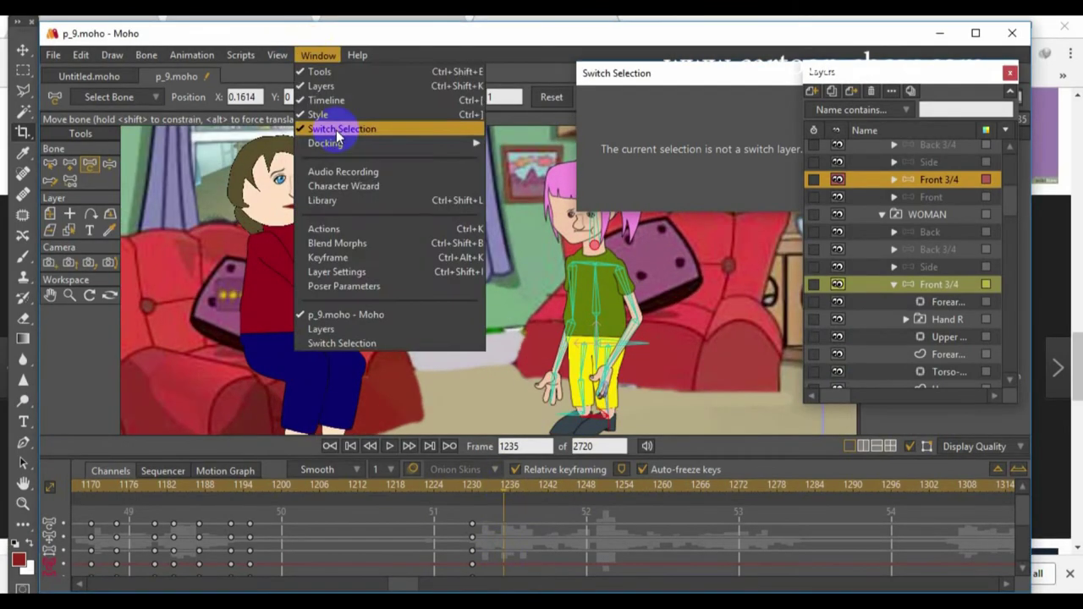
left_click(326, 227)
right_click(732, 192)
left_click(810, 229)
left_click(539, 489)
left_click_drag(539, 497, 686, 502)
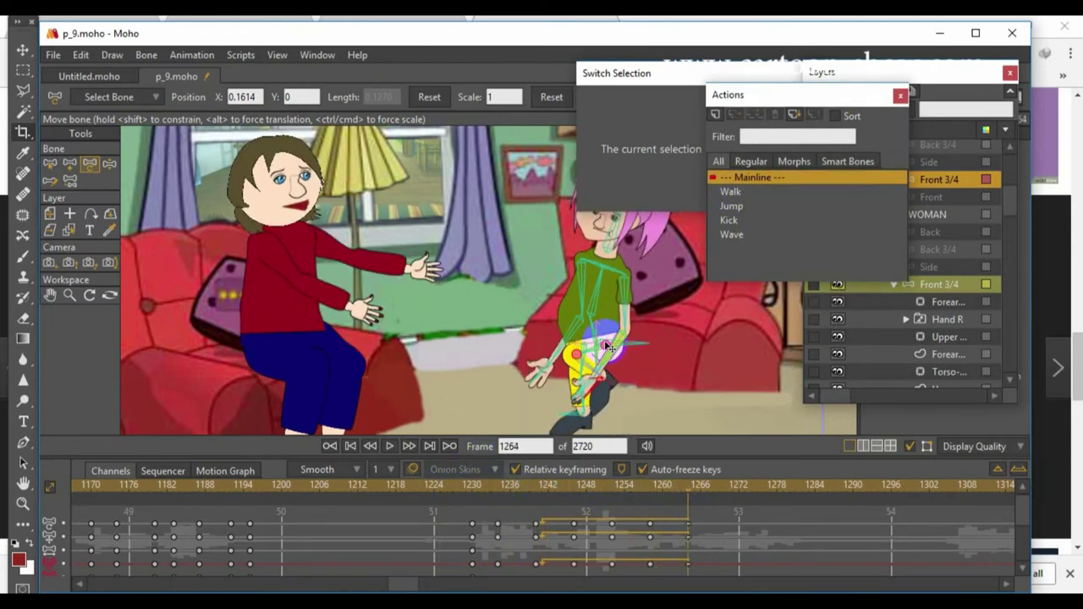
key("z")
- Key the girl's layer position at frame 1240, move her beside the seated woman at about frame 1271, and play the walk
left_click_drag(491, 489, 536, 495)
key("m")
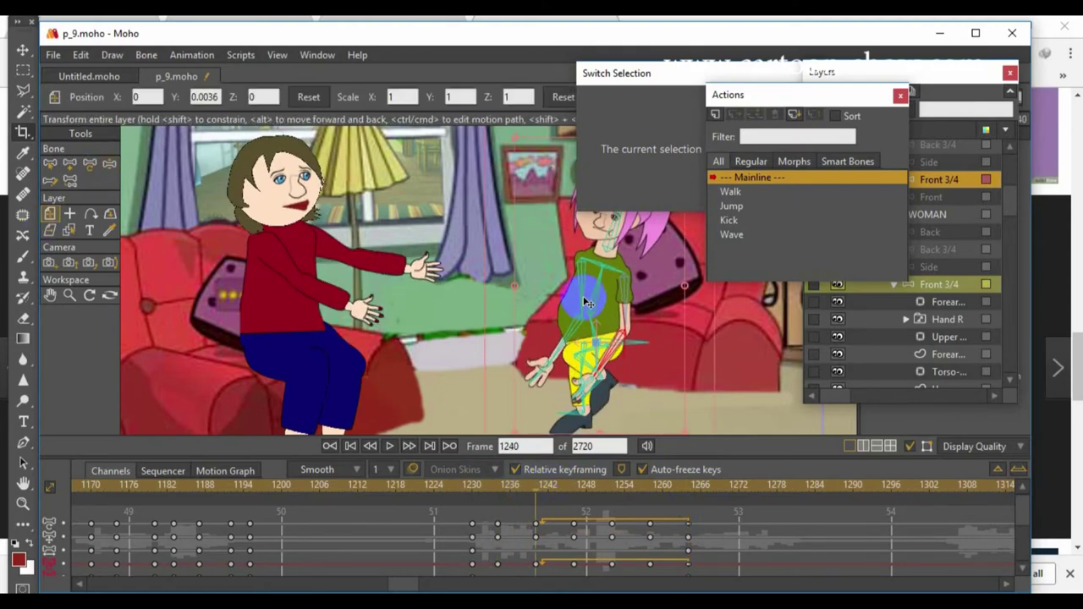
left_click(721, 490)
left_click_drag(601, 291, 377, 288)
left_click(501, 488)
left_click_drag(500, 489, 730, 559)
right_click(733, 533)
left_click(775, 259)
right_click(733, 540)
left_click(766, 429)
left_click(511, 488)
key("space")
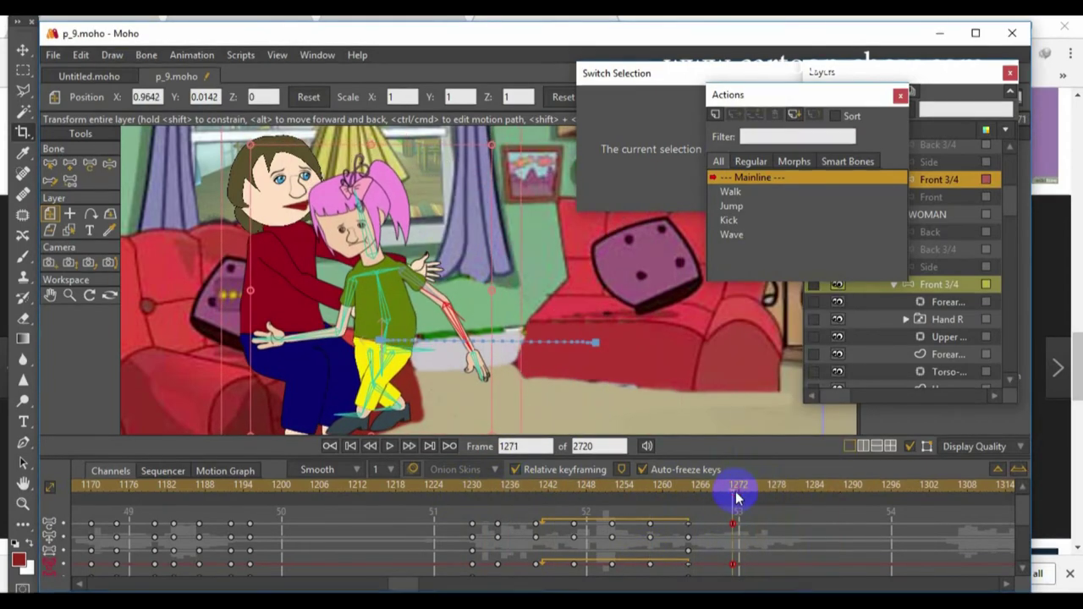
- Hold the girl's pose at about frame 1271, then turn her head and stretch both arms around the woman at frame 1274
left_click(148, 55)
left_click(180, 372)
key("space")
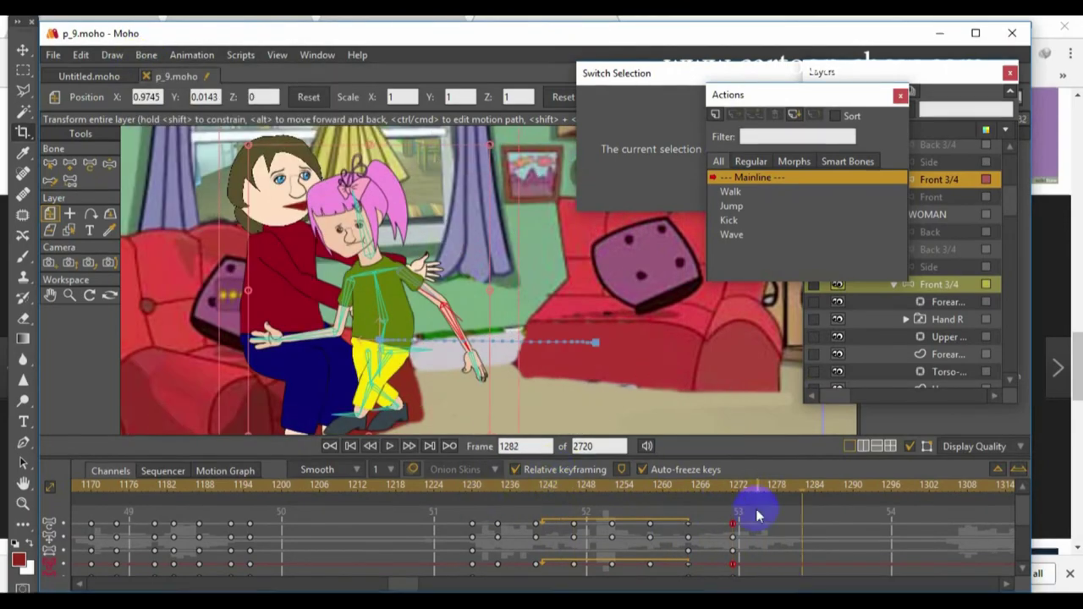
left_click_drag(340, 305, 312, 275)
key("ctrl+z")
left_click(89, 165)
left_click_drag(364, 222, 381, 218)
left_click_drag(415, 289, 303, 221)
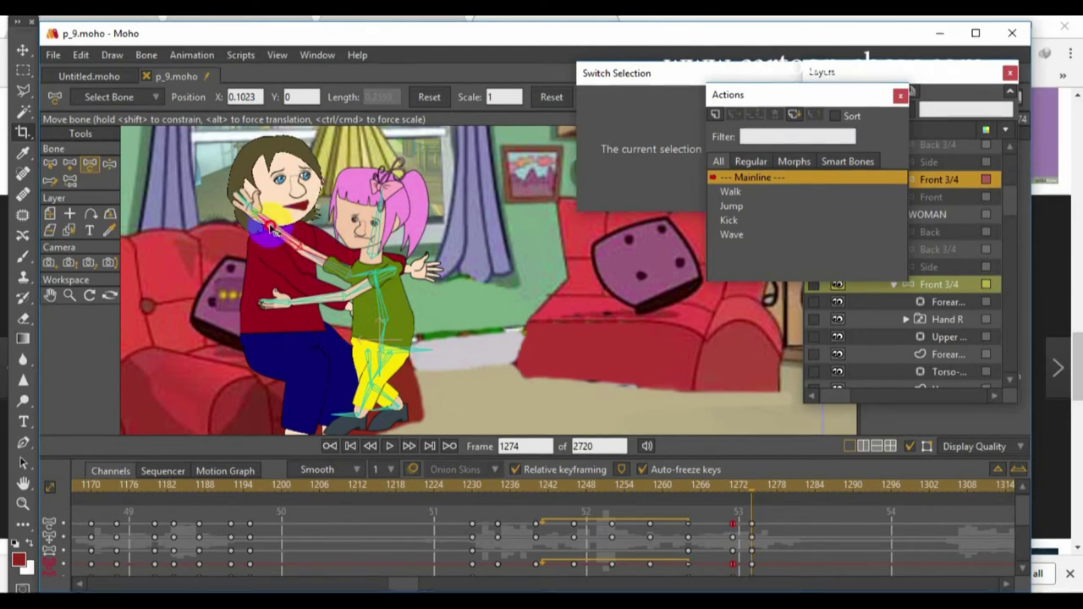
left_click(717, 104)
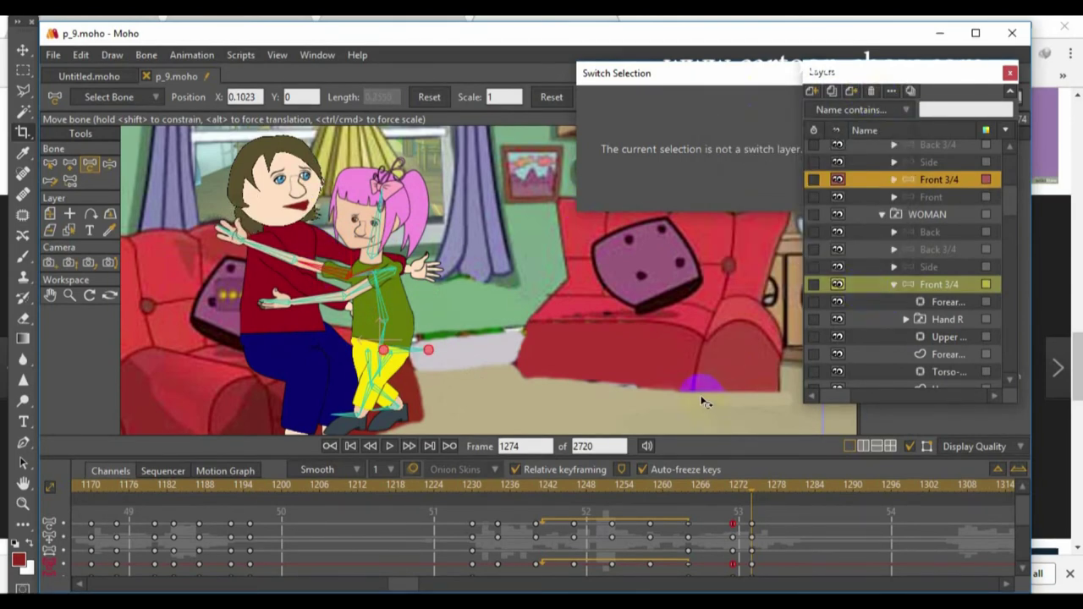
- Return to frame 0, review the woman's Front 3/4 sublayers, and duplicate the WOMAN switch layer
left_click(330, 446)
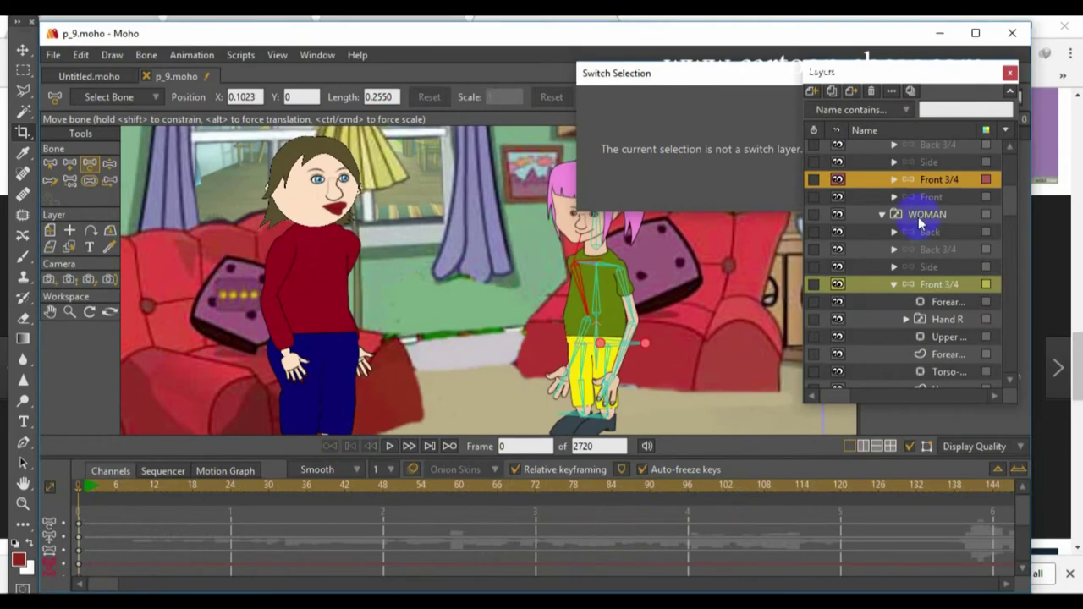
scroll(863, 302, "down", 1)
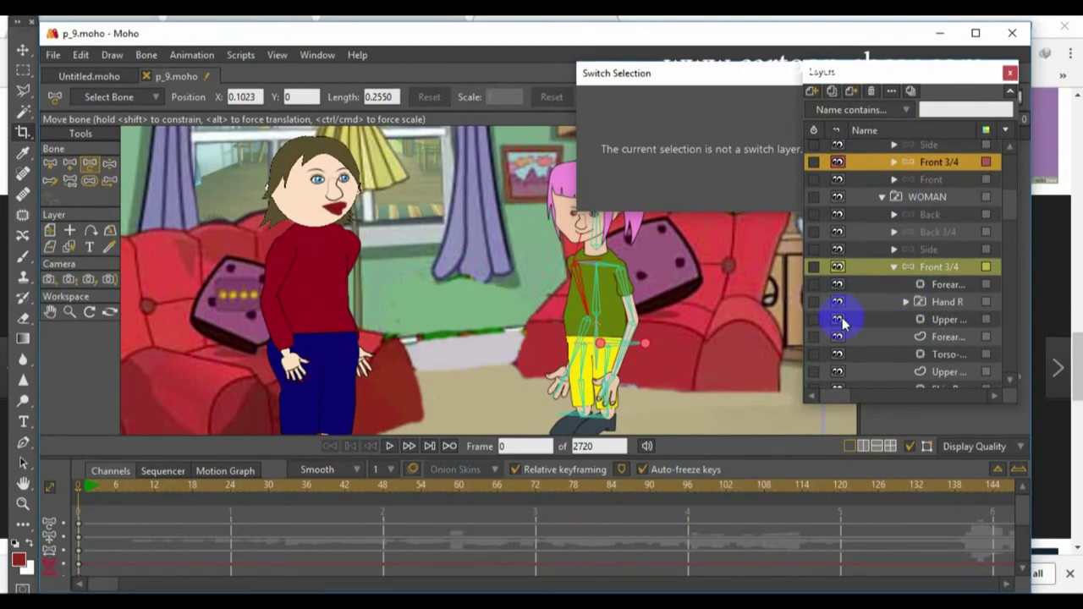
left_click(948, 288)
left_click(944, 303)
left_click(943, 320)
left_click(941, 338)
left_click(938, 371)
scroll(924, 339, "down", 2)
scroll(907, 309, "up", 3)
left_click(883, 214)
left_click(832, 92)
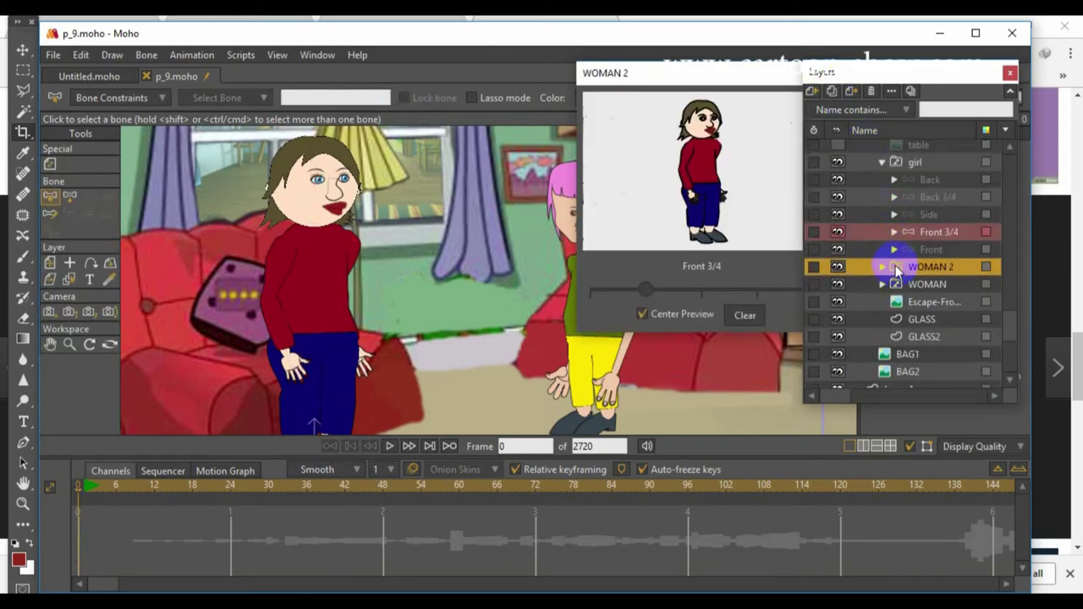
- Clear the animation from the WOMAN 2 copy at frame 0, and show the original WOMAN layer again at frame 1
double_click(897, 268)
left_click(647, 591)
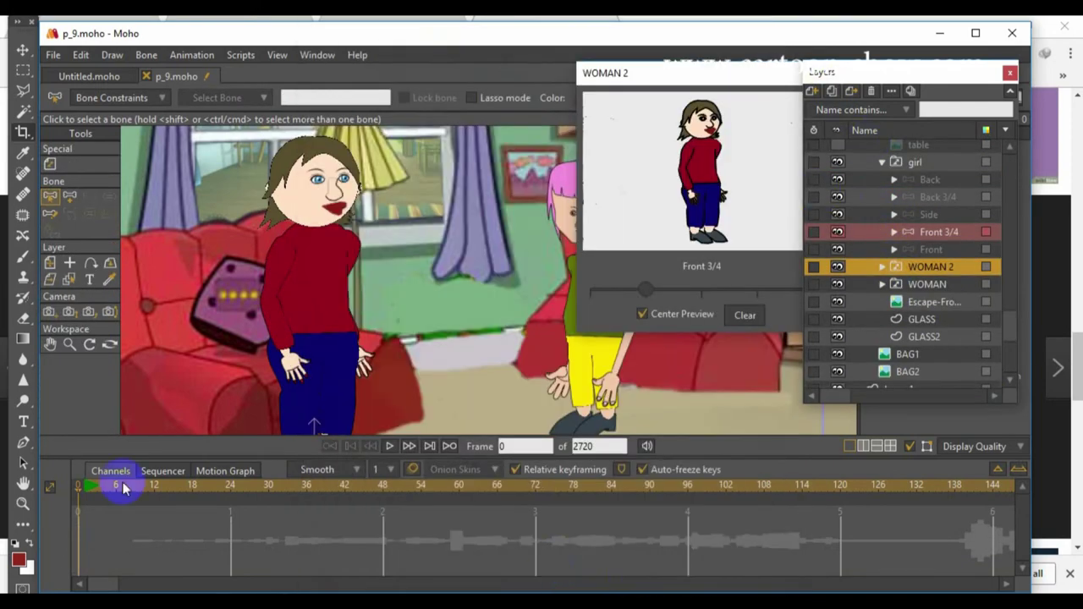
left_click(99, 488)
left_click(838, 267)
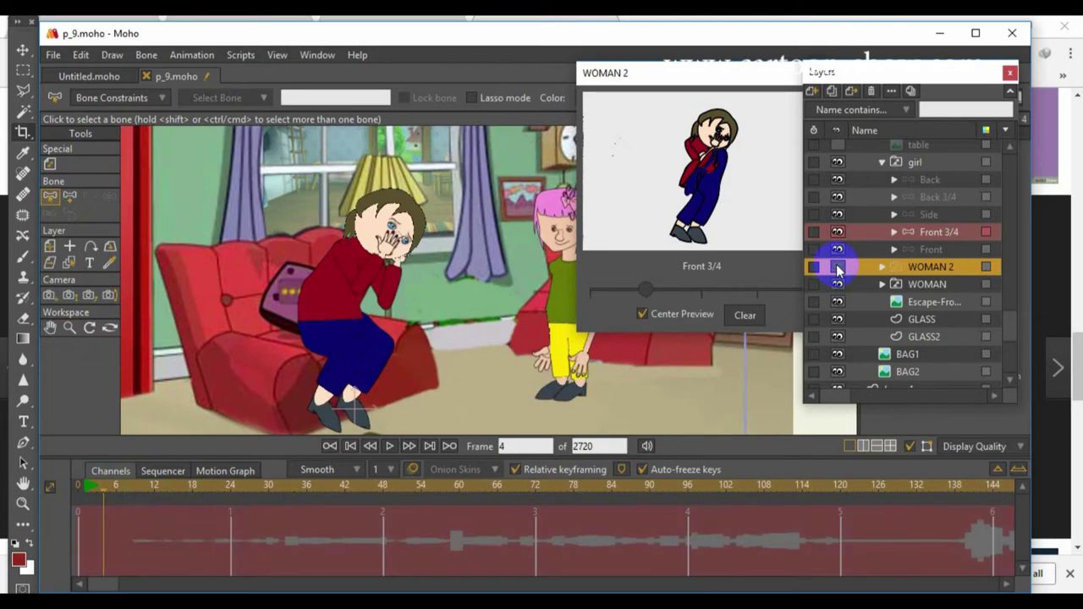
left_click(80, 491)
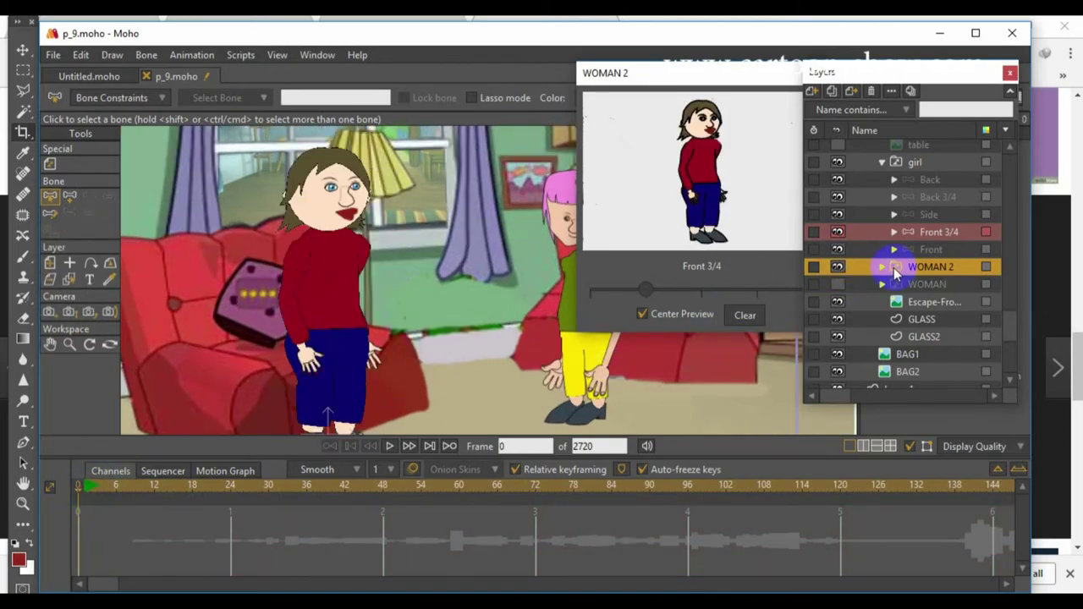
left_click(192, 56)
mouse_move(218, 256)
left_click(413, 259)
left_click(715, 289)
left_click_drag(87, 486, 86, 501)
left_click(839, 285)
- Move the Front 3/4 layer out of WOMAN 2 so it sits directly inside the ROOM.psd group
left_click(881, 267)
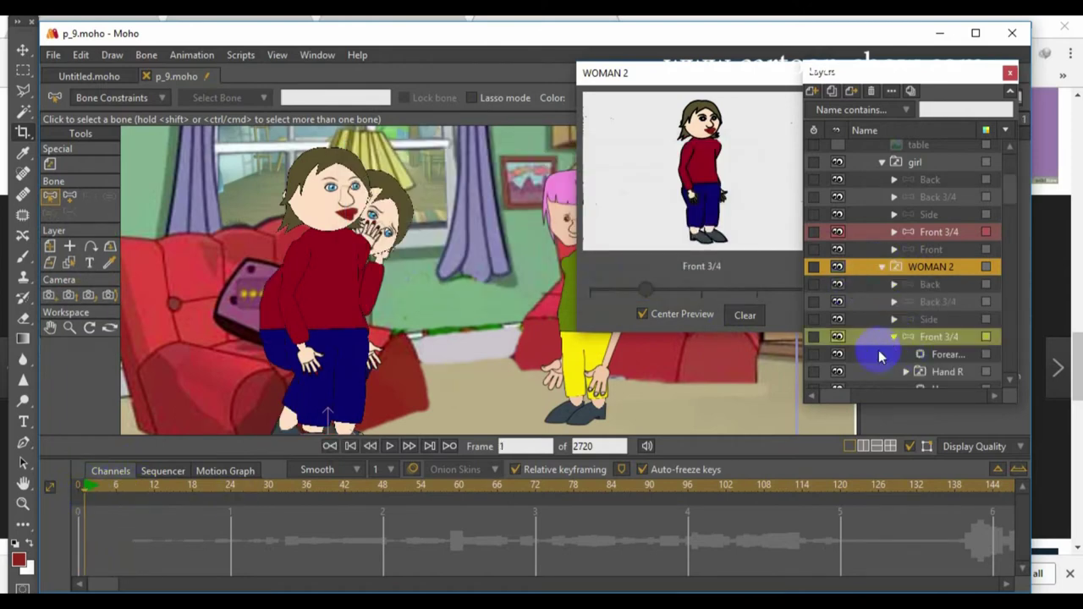
left_click(75, 495)
left_click(883, 163)
left_click(915, 249)
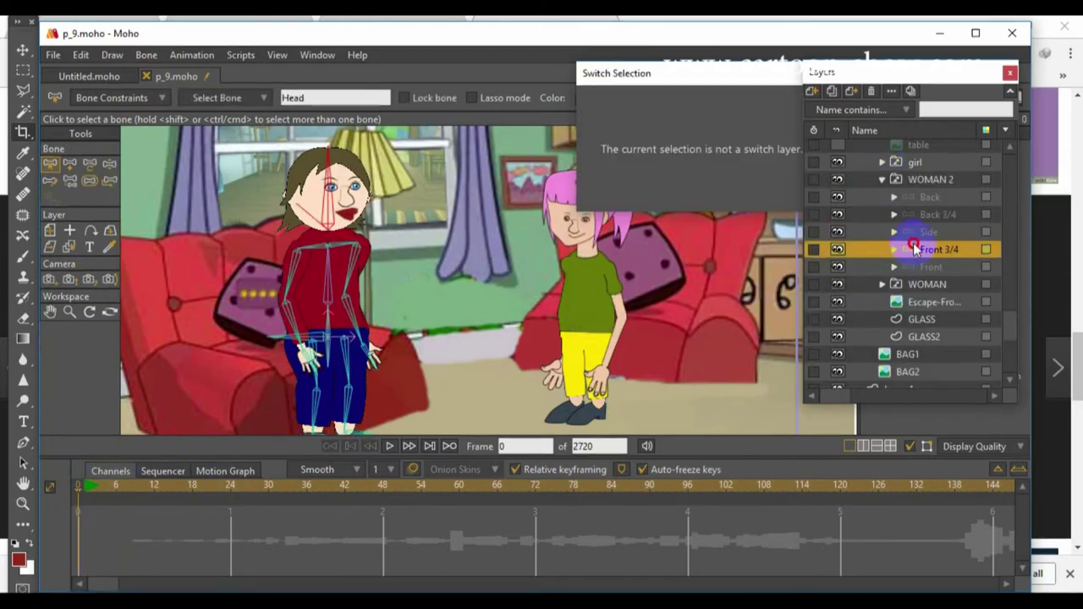
left_click_drag(909, 173, 909, 172)
left_click(882, 197)
- Delete the WOMAN 2 layer and place the extracted Front 3/4 layer above the girl
left_click(898, 249)
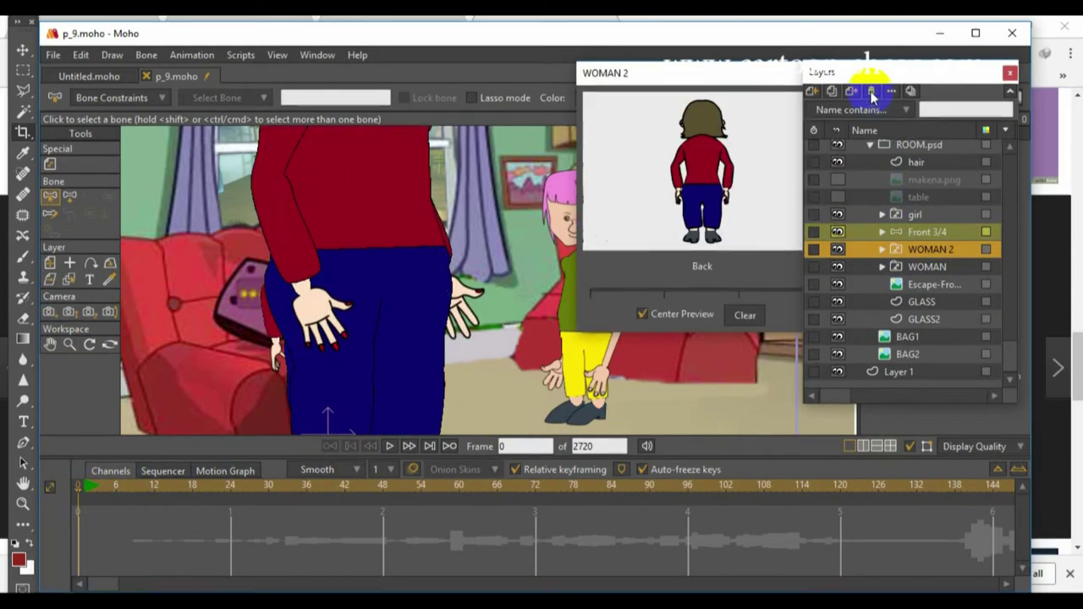
left_click(875, 94)
left_click(915, 250)
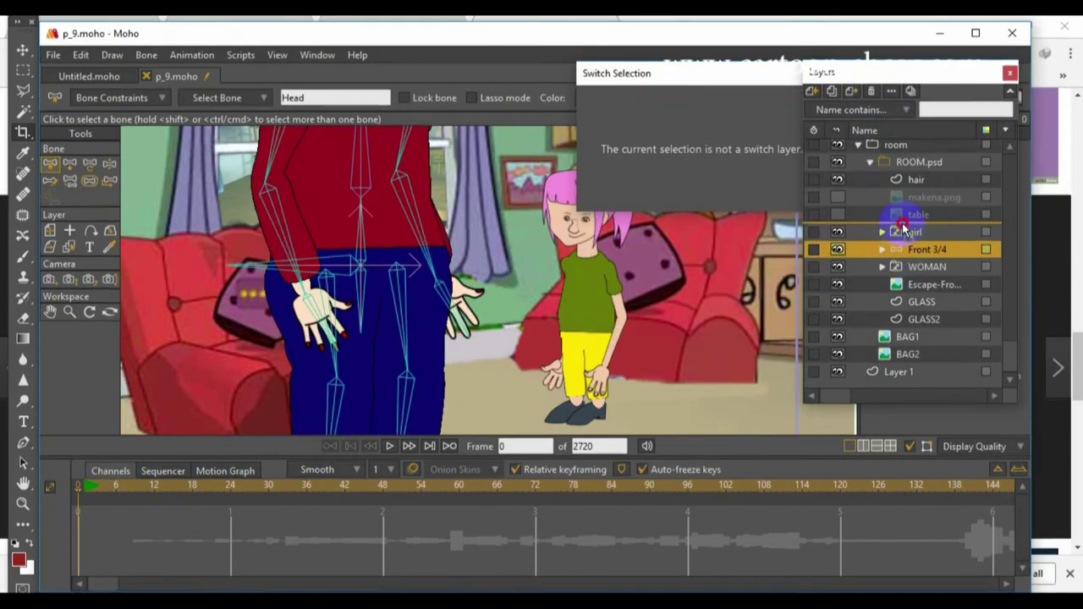
left_click_drag(897, 245, 900, 230)
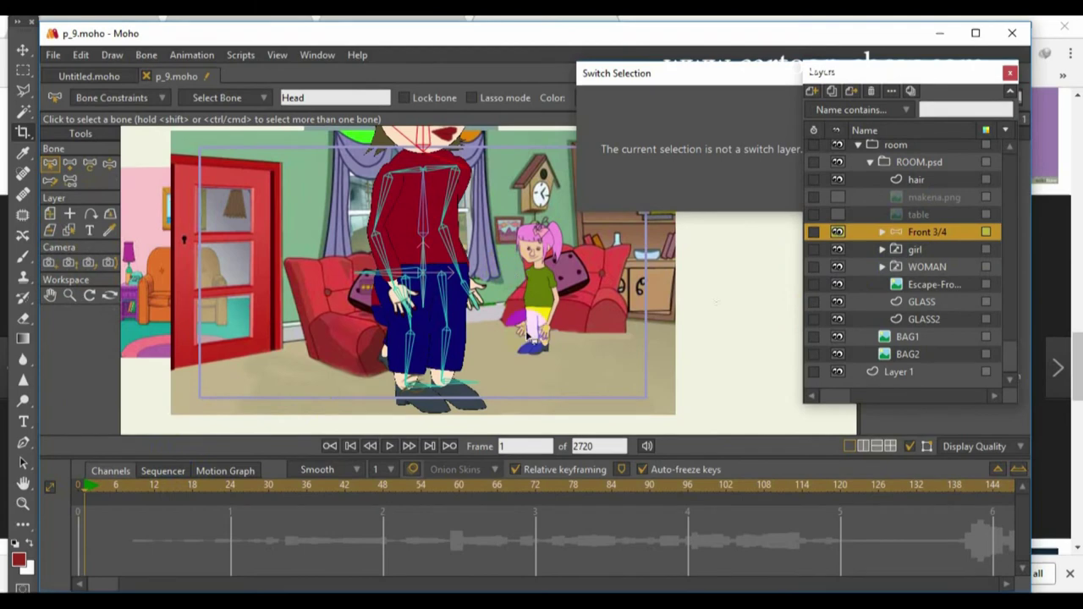
- Scale the extracted Front 3/4 woman to about 0.48 and position her over the original woman at frame 0
scroll(702, 296, "down", 2)
left_click(49, 230)
left_click_drag(494, 138, 472, 202)
left_click_drag(449, 262, 436, 283)
left_click_drag(459, 224, 457, 230)
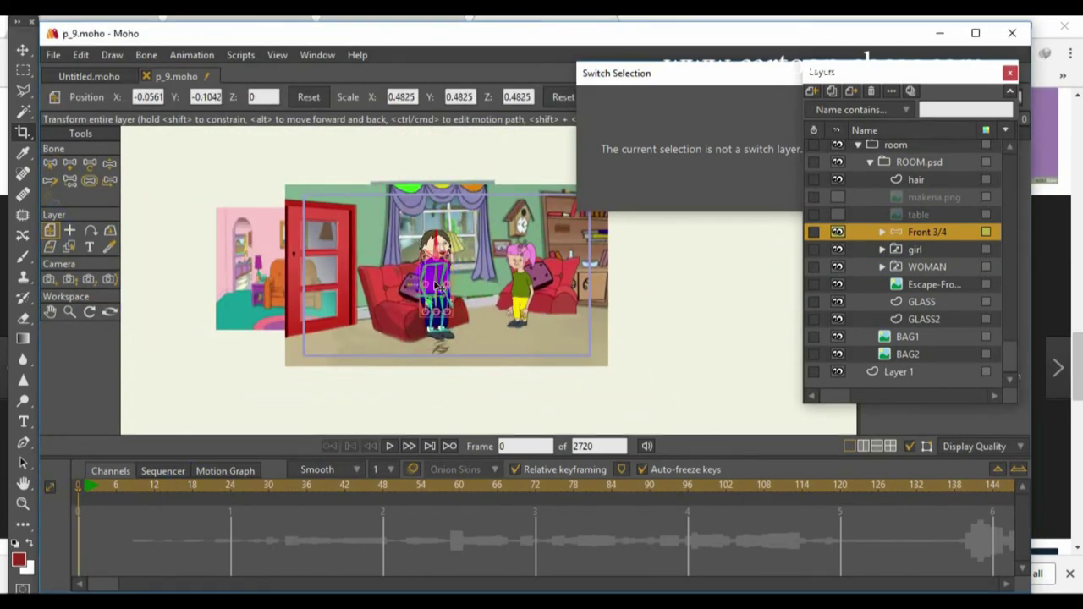
- Try to pose the extracted woman's leg bones at frame 1
key("Right")
scroll(314, 356, "up", 4)
key("t")
left_click(376, 270)
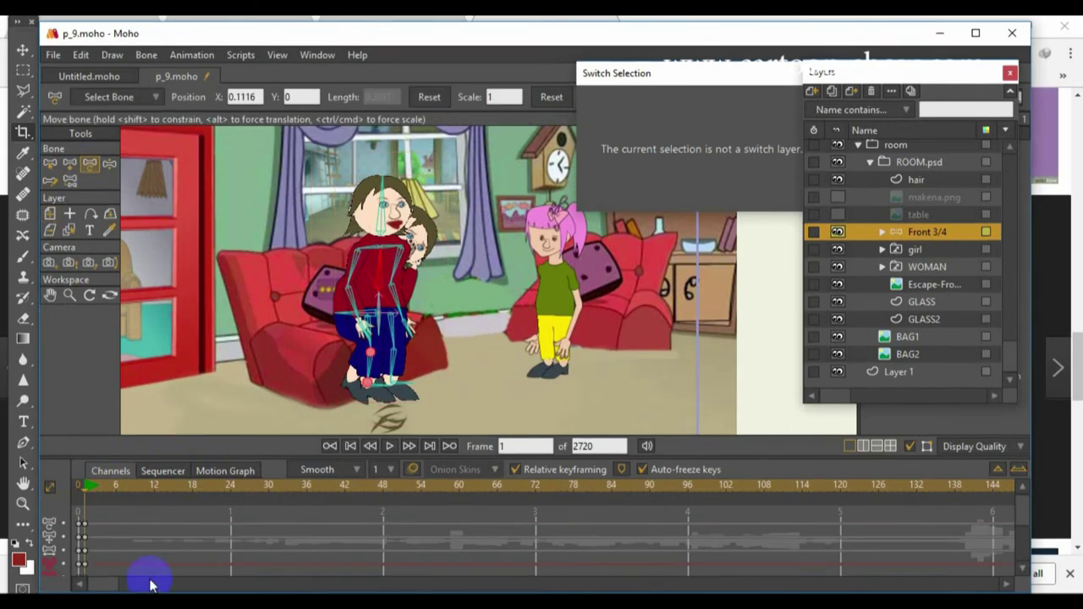
- Go to frame 1259 and pose the extracted woman's hips and leg toward the seated woman's position
left_click_drag(151, 584, 331, 584)
left_click(437, 495)
left_click_drag(436, 495, 904, 490)
left_click_drag(295, 584, 427, 584)
left_click_drag(421, 492, 357, 489)
left_click(838, 231)
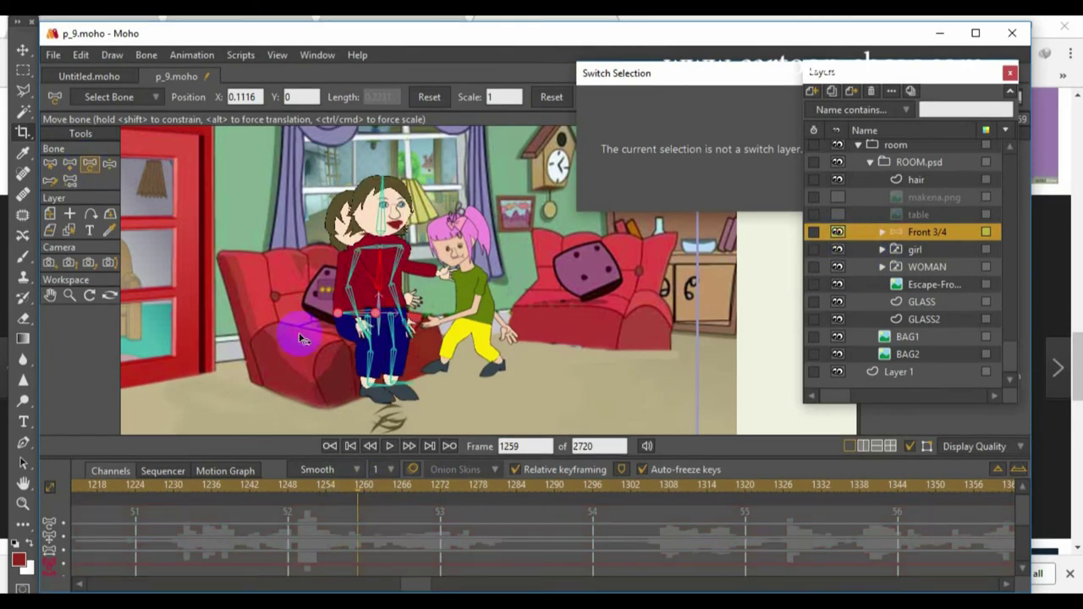
left_click_drag(374, 315, 400, 330)
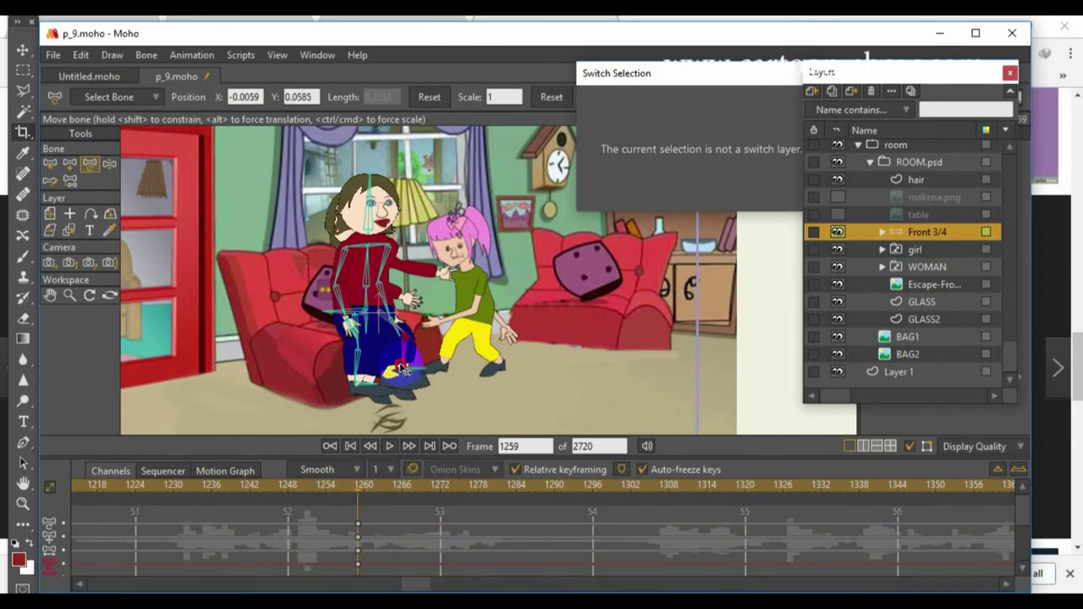
- Expand the extracted Front 3/4 layer and hide its Foot R and Thigh R patch layers
left_click(883, 232)
left_click(882, 388)
left_click(838, 361)
left_click(838, 344)
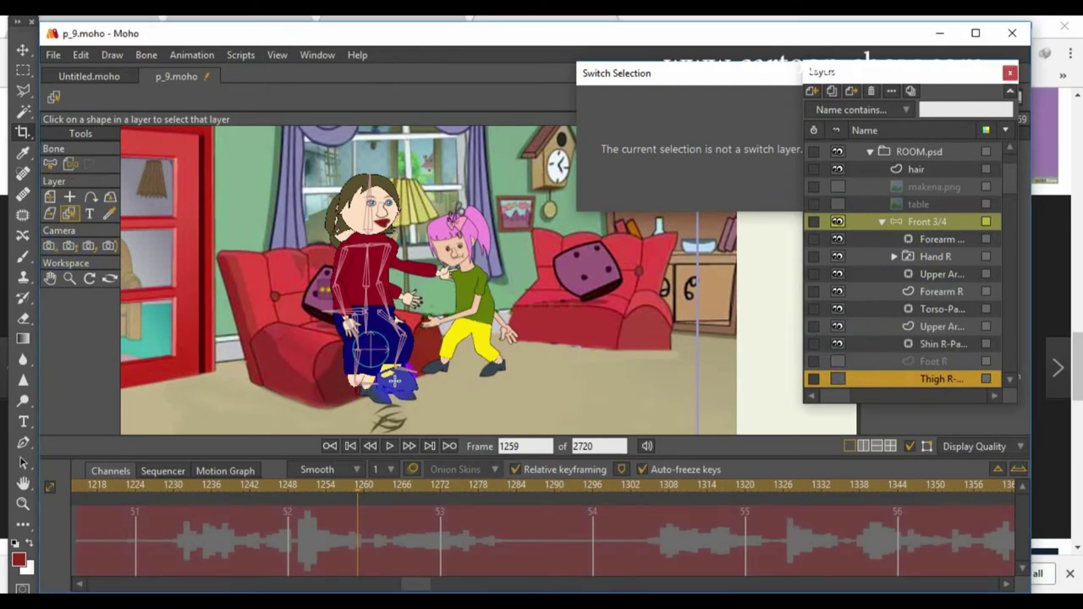
left_click(395, 382)
left_click(838, 380)
- Hide the extracted woman's Head group with its eye, mouth and head shapes, and collapse the group
scroll(826, 362, "up", 3)
left_click(838, 148)
scroll(838, 372, "down", 3)
left_click(838, 379)
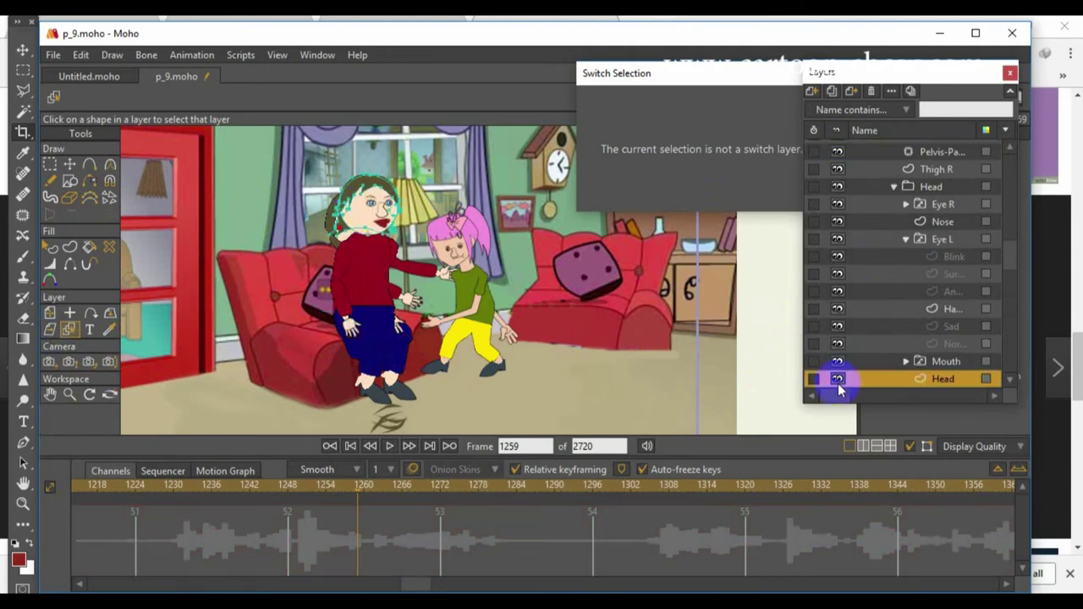
left_click(838, 362)
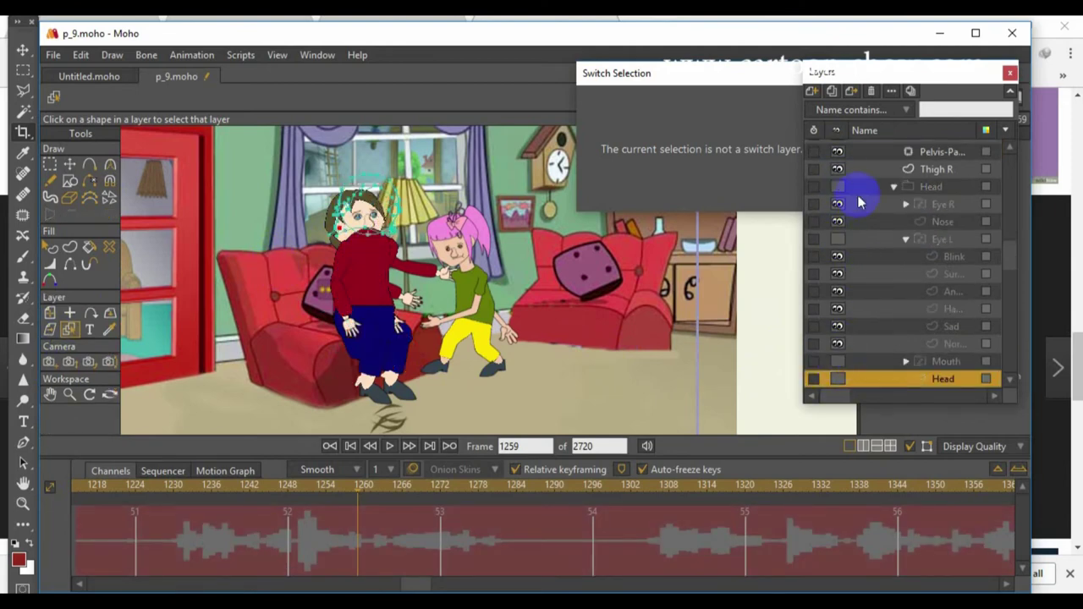
left_click(894, 187)
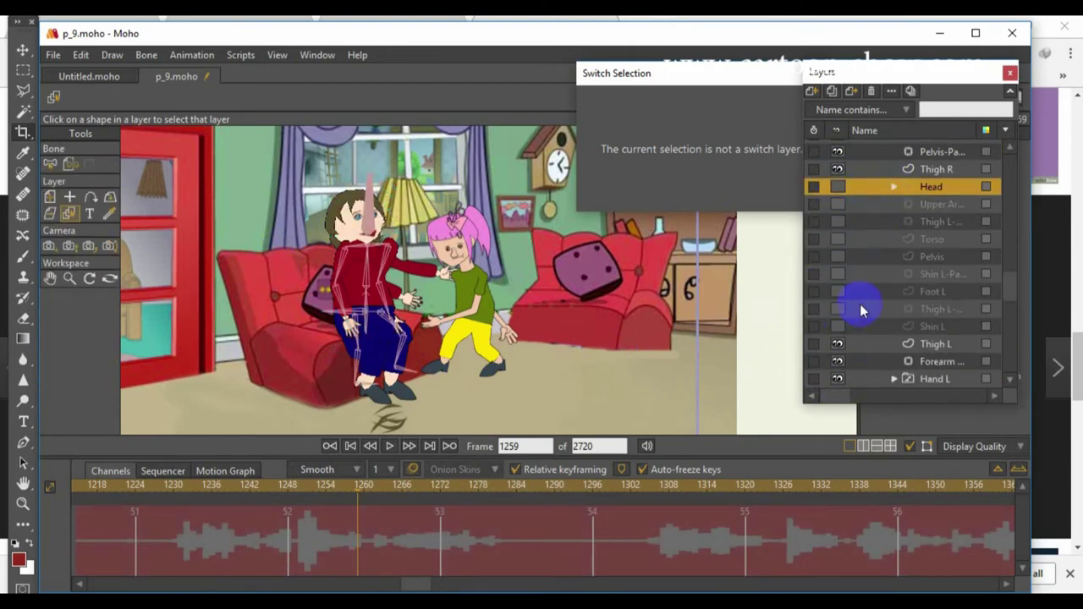
- Hide the extracted woman's remaining left leg and left arm layers, including Thigh L
scroll(862, 310, "down", 3)
left_click(838, 291)
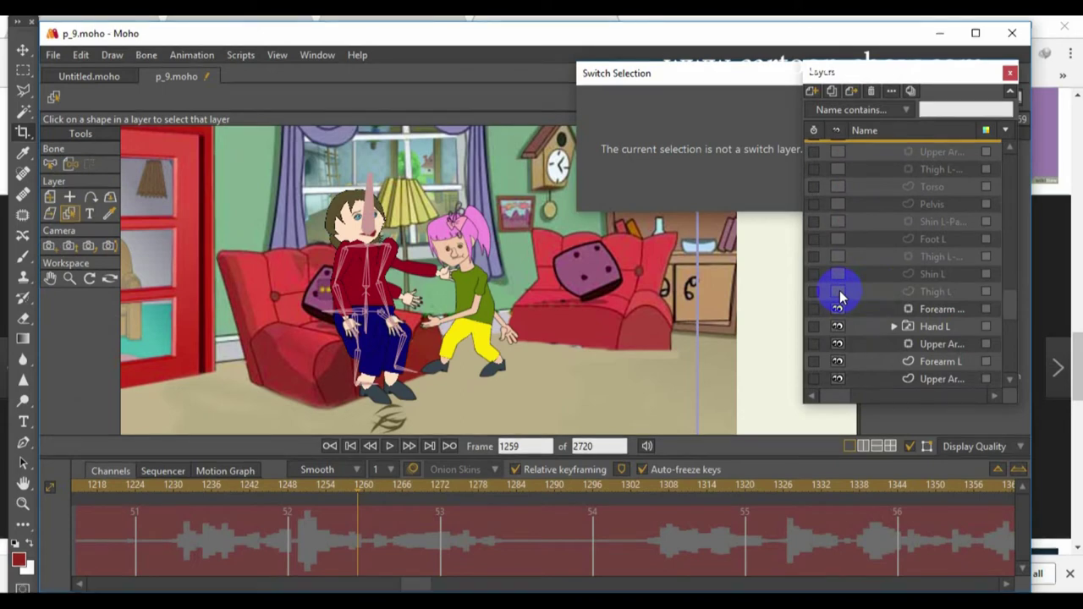
left_click(838, 380)
scroll(841, 317, "down", 2)
scroll(858, 274, "up", 6)
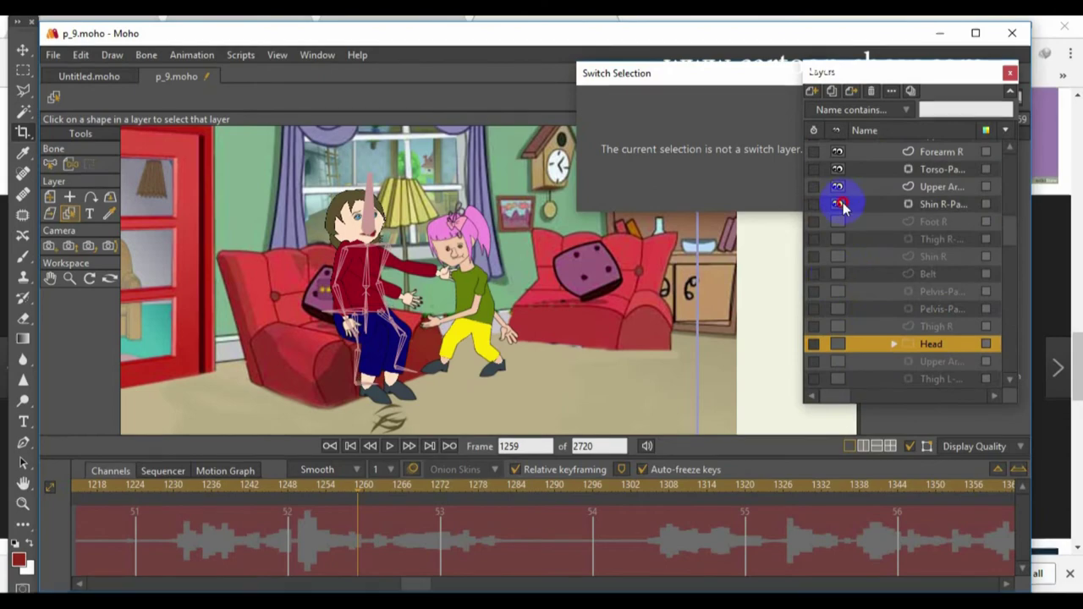
- Identify the leftover shin patch on the extracted woman's leg and hide the Shin R patch layer
scroll(838, 195, "up", 4)
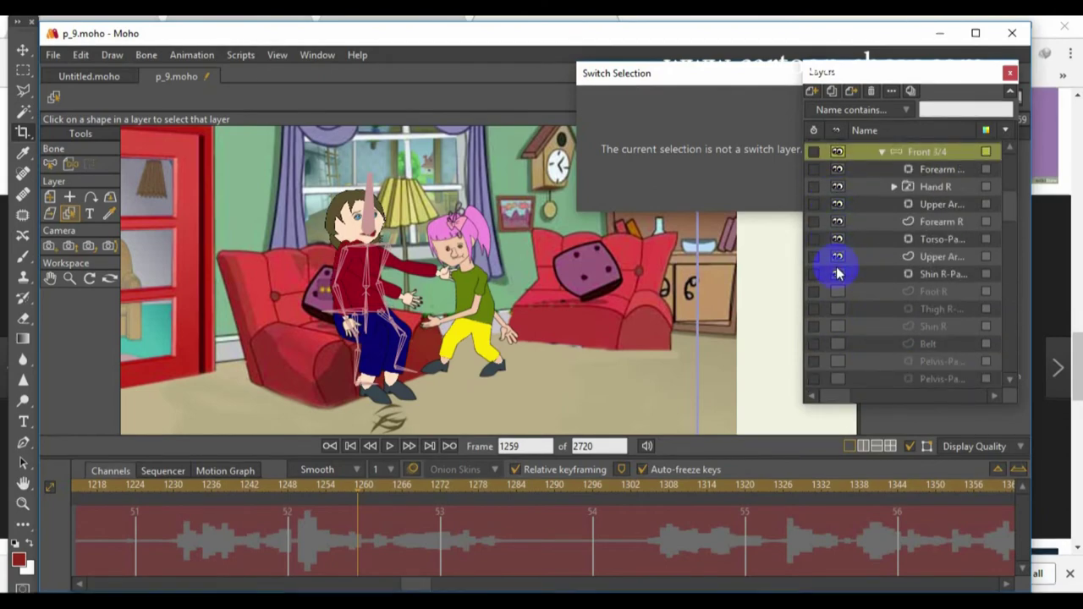
scroll(487, 344, "up", 3)
left_click(50, 278)
left_click_drag(235, 322, 390, 176)
left_click(69, 214)
left_click(375, 337)
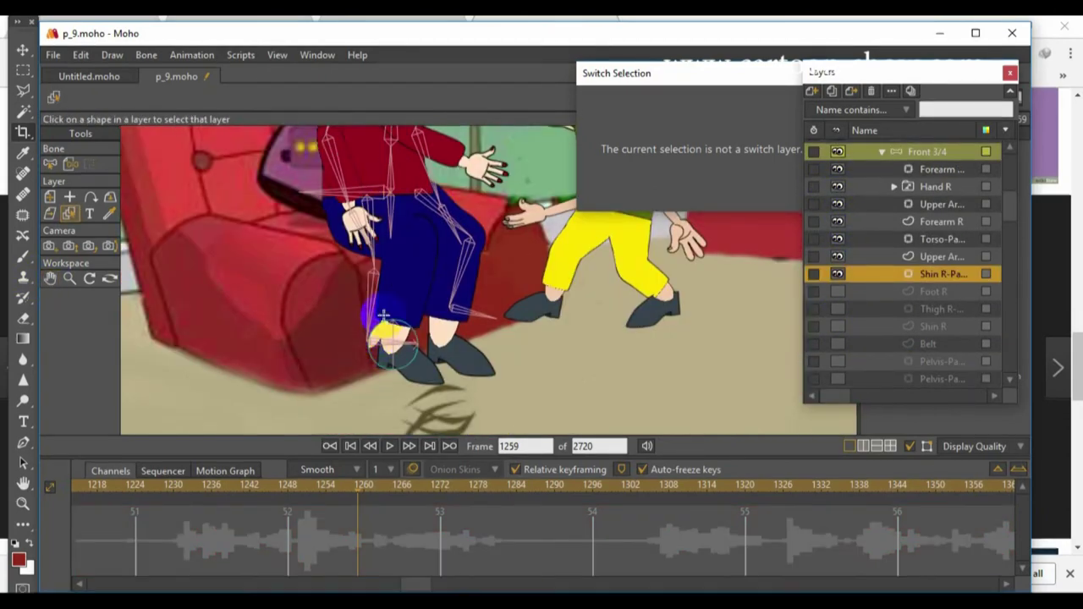
scroll(551, 228, "down", 3)
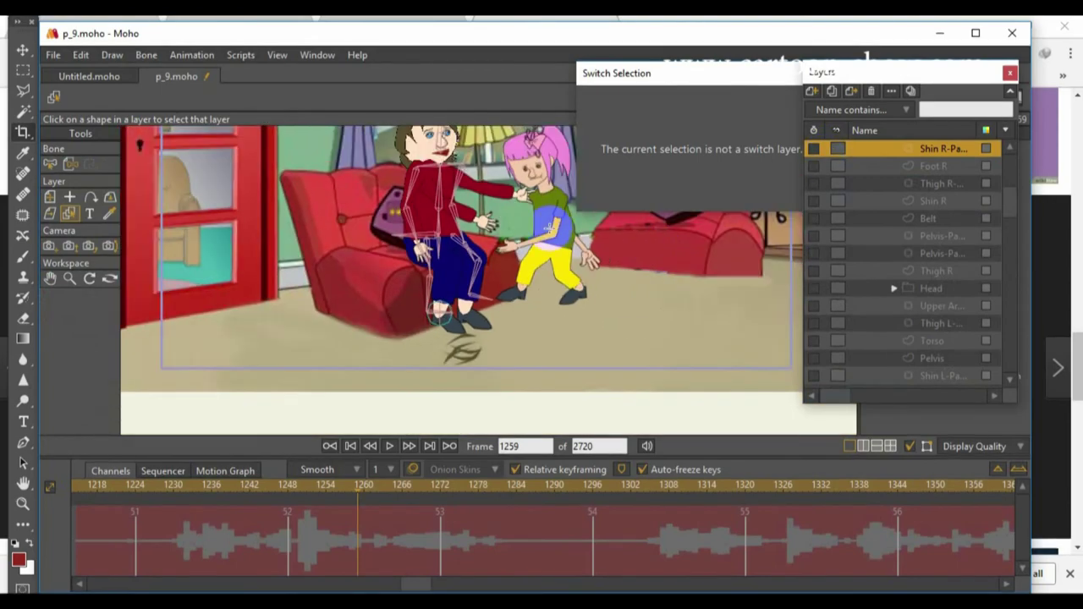
- At frame 0, allow animated layer effects on the extracted Front 3/4 layer
left_click_drag(350, 491, 313, 498)
left_click(330, 446)
scroll(883, 235, "up", 4)
double_click(903, 220)
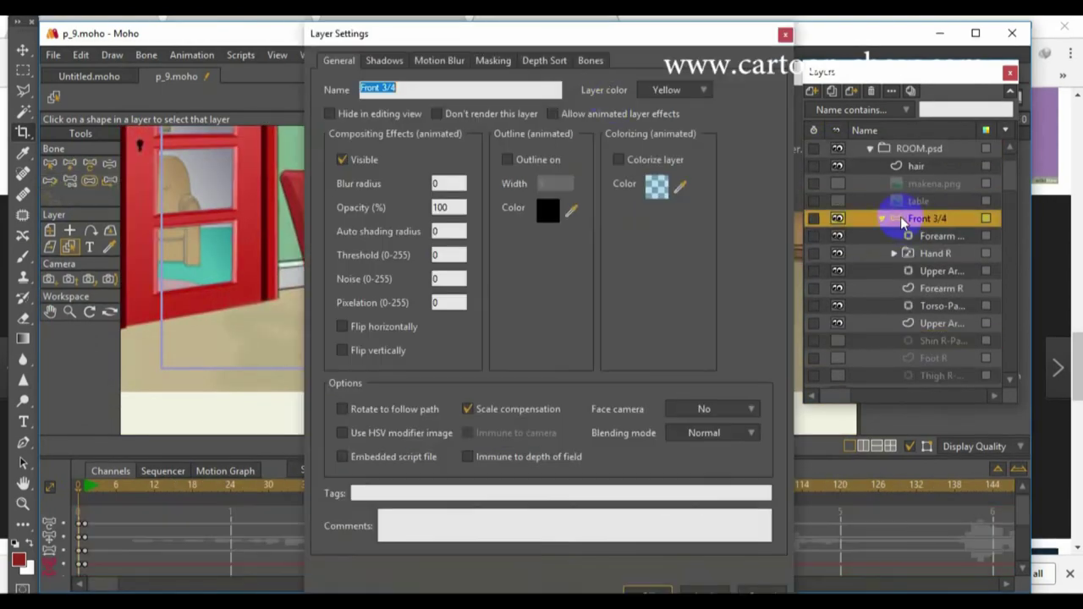
left_click(648, 590)
- Allow animated layer effects on the WOMAN layer and its original Front 3/4 layer
scroll(895, 271, "down", 5)
double_click(919, 287)
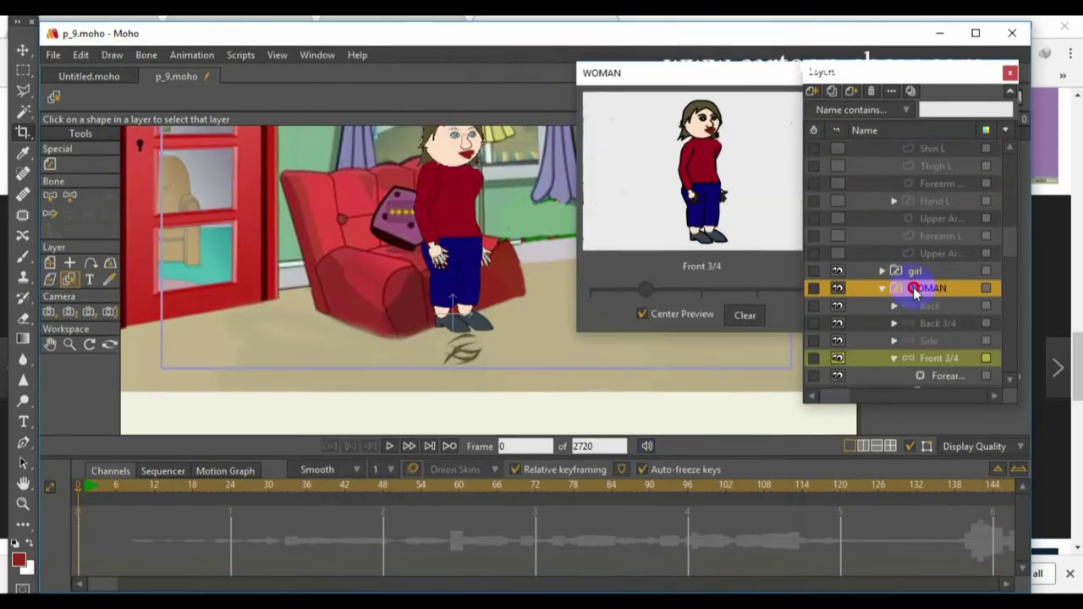
left_click(647, 590)
scroll(926, 310, "down", 1)
double_click(931, 323)
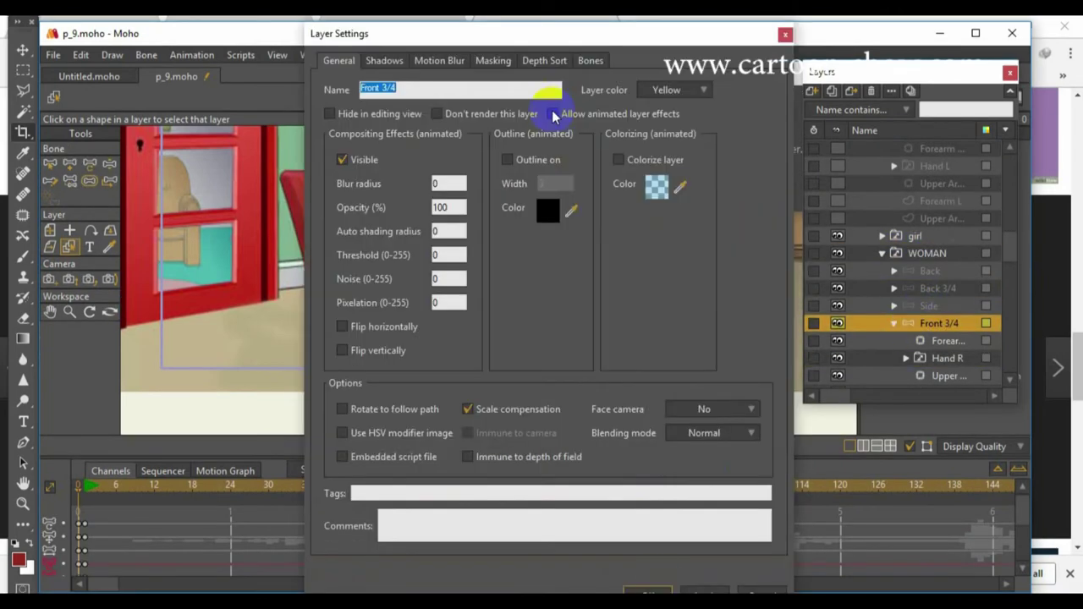
left_click(647, 590)
- Scrub the timeline to examine the woman's seated pose and arm motion, ending at frame 1230
left_click(487, 485)
left_click_drag(637, 506, 821, 505)
left_click_drag(103, 584, 639, 584)
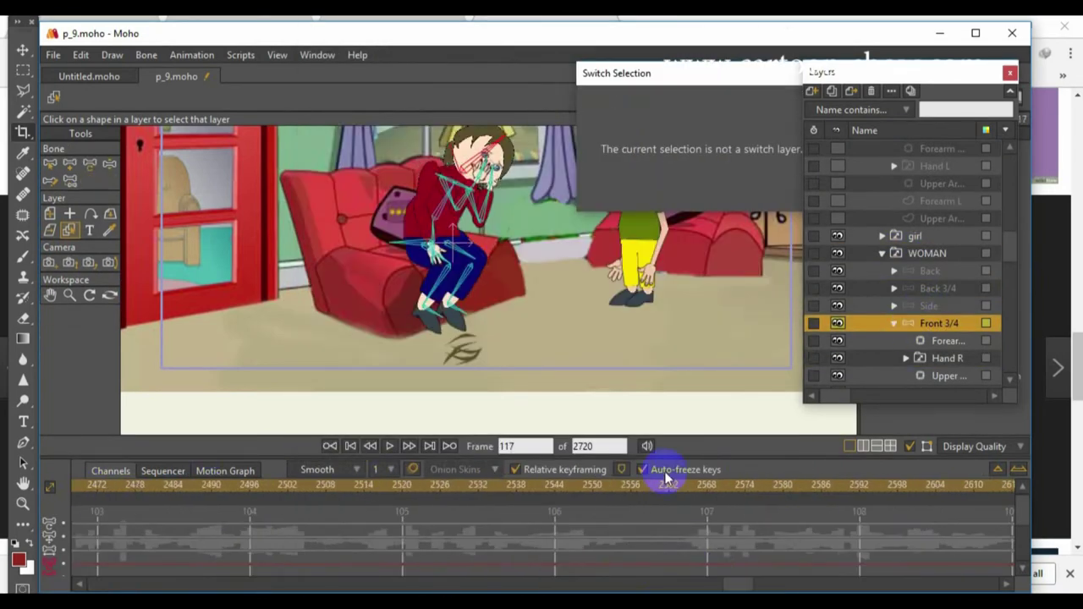
left_click(737, 488)
left_click_drag(675, 500, 29, 503)
left_click_drag(92, 492, 44, 514)
left_click_drag(528, 584, 417, 585)
mouse_move(154, 491)
left_mouse_down()
mouse_move(131, 494)
mouse_move(154, 493)
left_mouse_up()
scroll(949, 283, "up", 6)
scroll(946, 254, "up", 3)
- Select the extracted Front 3/4 layer and pose its right arm toward the girl at frame 1234
left_click(919, 235)
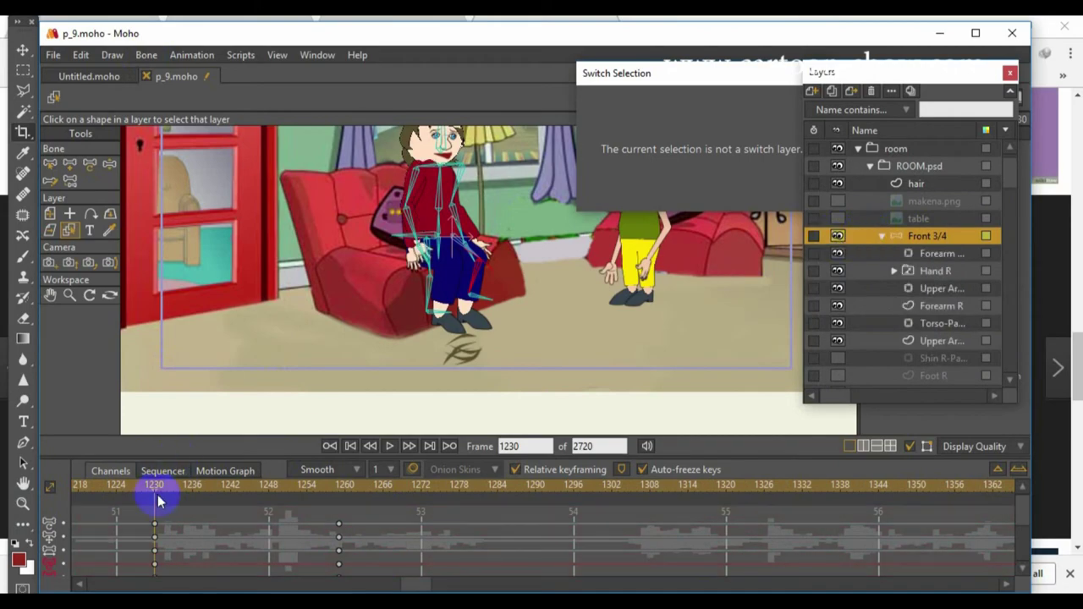
key("t")
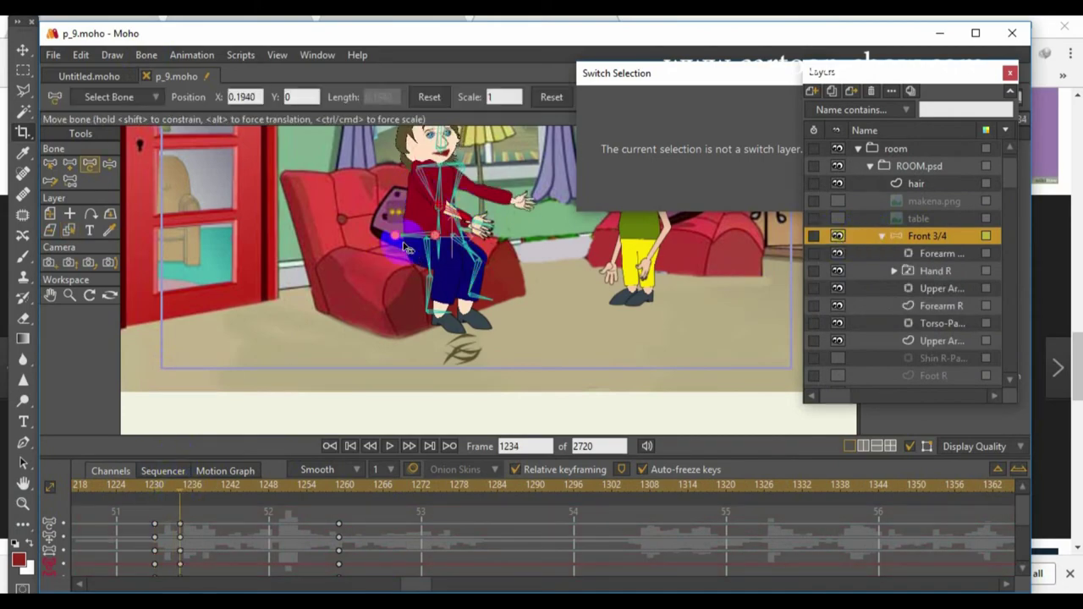
scroll(364, 266, "up", 4)
scroll(439, 182, "down", 1)
- Adjust the Forearm R shape's points at frame 1234 so the sleeve follows the raised hand
left_click(69, 230)
left_click(451, 186)
scroll(450, 186, "up", 3)
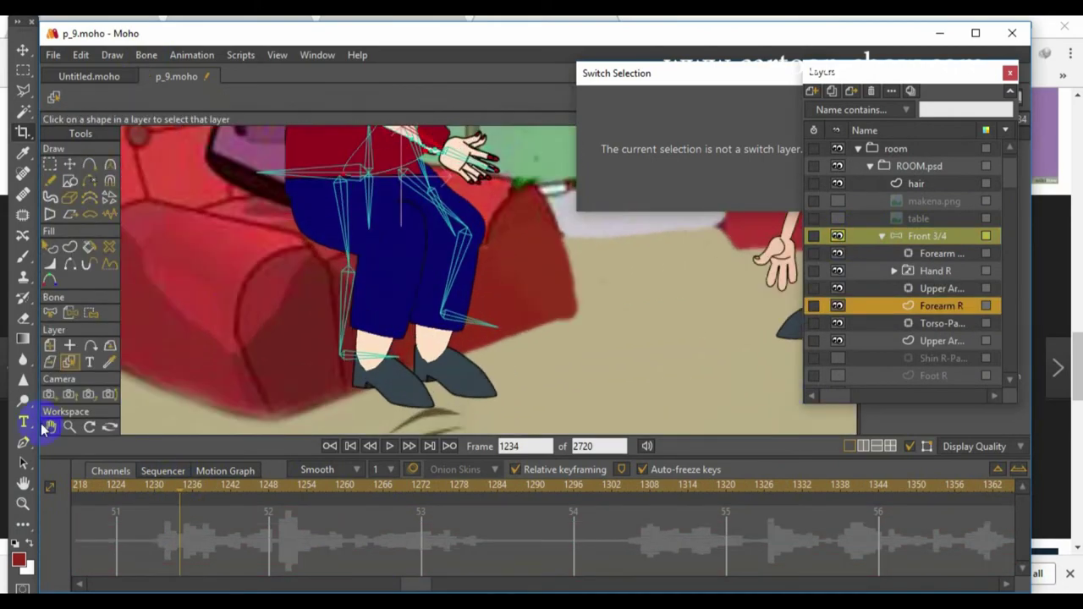
left_click(49, 428)
left_click_drag(612, 266, 643, 401)
key("t")
left_click(454, 264)
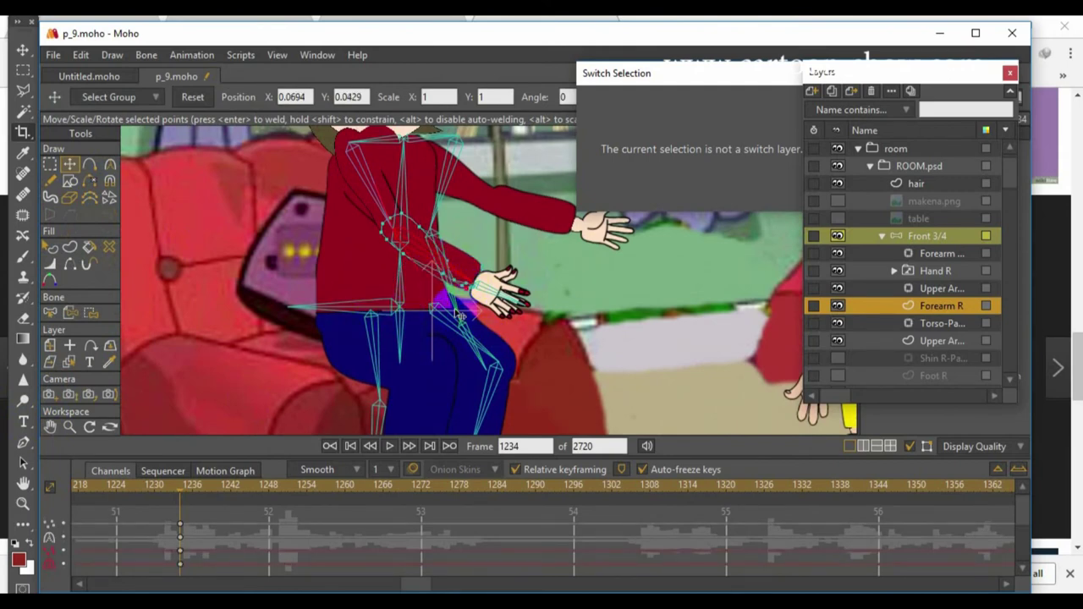
left_click(146, 54)
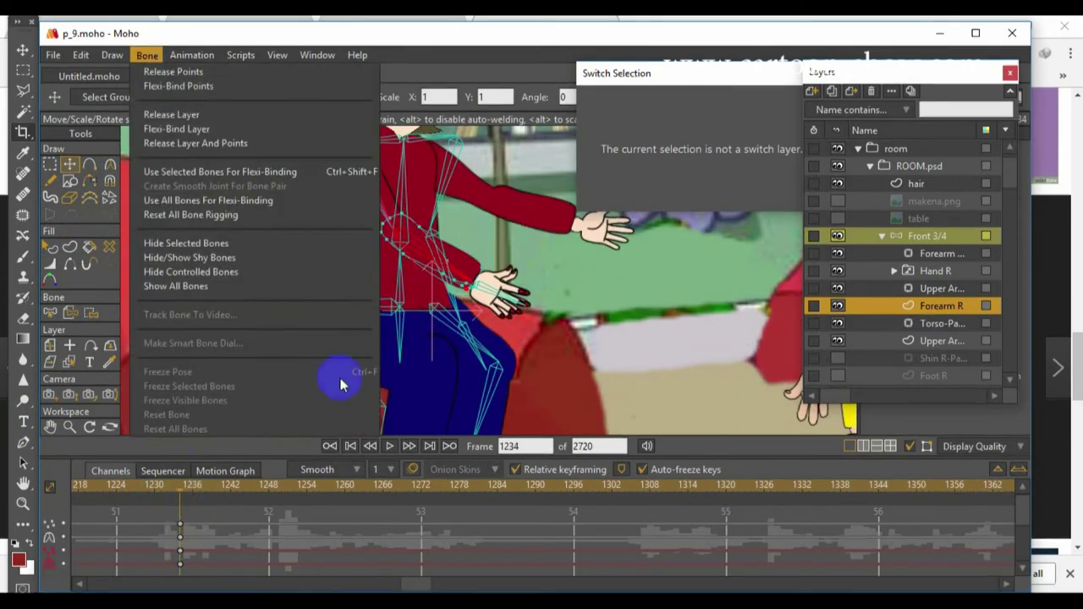
left_click(910, 237)
double_click(904, 237)
- Adjust the Forearm R shape's points at frame 1231 to fit the lowered arm
left_click_drag(179, 489, 161, 495)
left_click(70, 230)
left_click(298, 292)
key("t")
left_click(345, 298)
left_click_drag(367, 327, 375, 320)
- Set the extracted Front 3/4 layer's opacity to 0 at frame 1271
left_click_drag(166, 492, 416, 491)
double_click(887, 232)
left_click_drag(461, 209, 383, 210)
type("0")
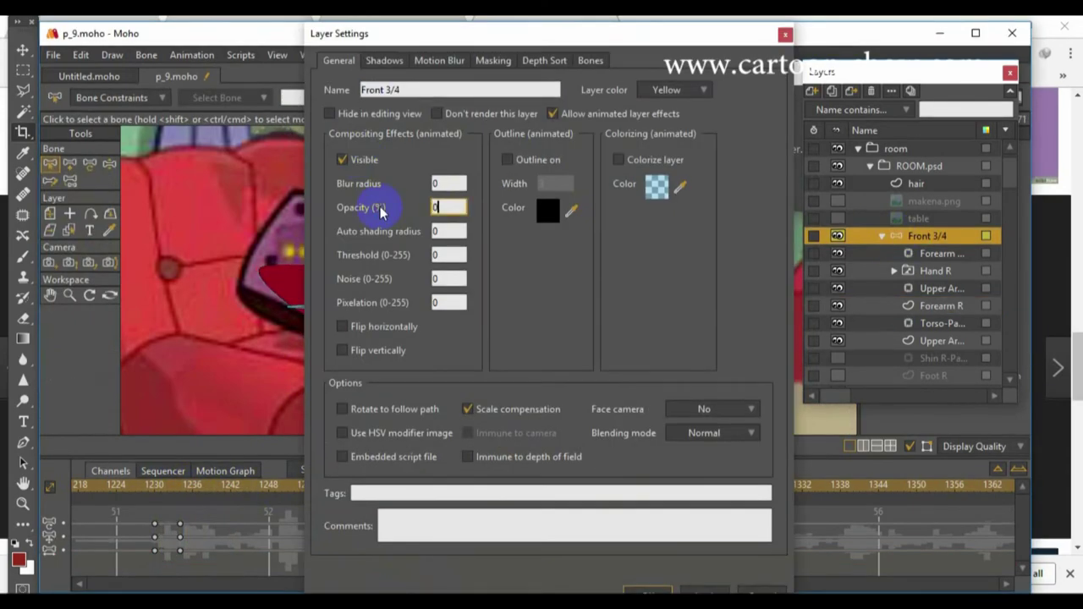
key("Return")
- Correct the stretched Forearm R sleeve points at frame 1259 so the sleeve meets the lowered hand
left_click_drag(411, 487, 341, 484)
left_click(940, 307)
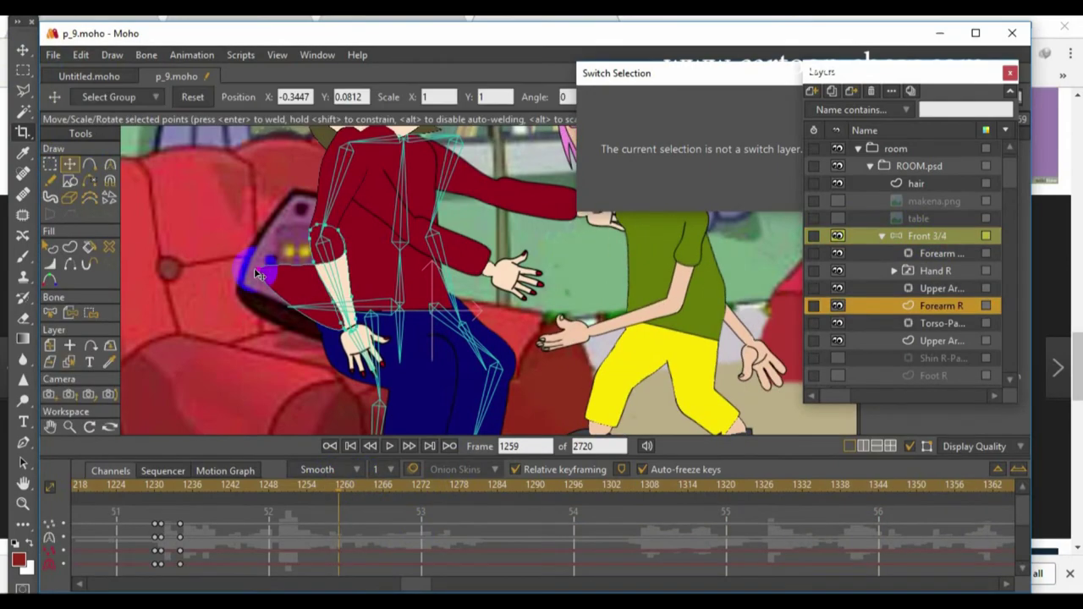
left_click(359, 329)
- Restore the extracted Front 3/4 layer's opacity at frame 1264
double_click(907, 239)
key("Return")
left_click(372, 489)
double_click(906, 237)
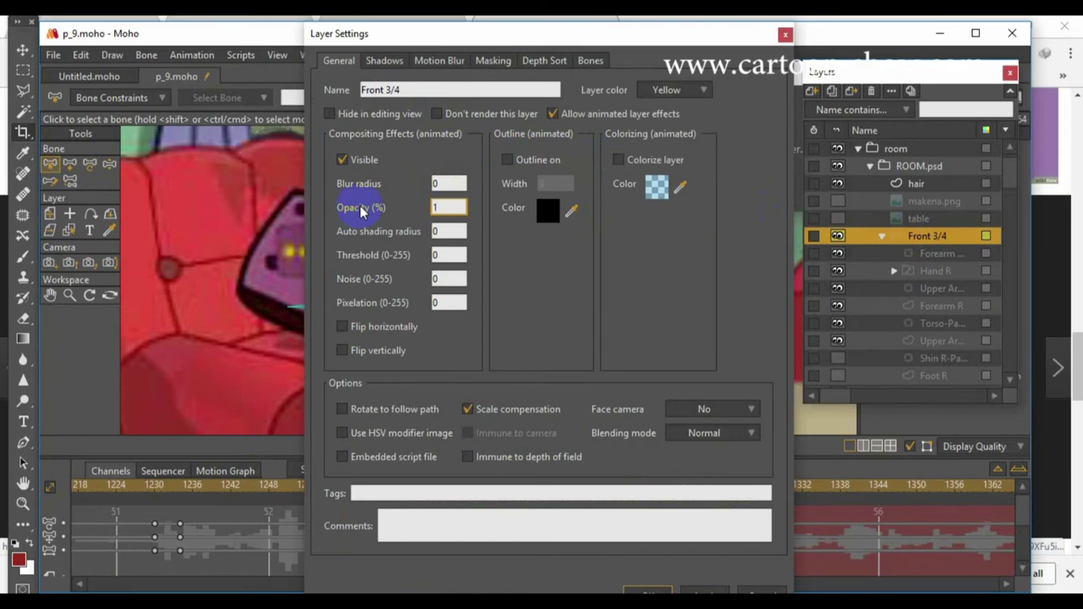
key("Return")
- At frame 1260, move the extracted woman's right forearm and hand bones toward the girl
left_click(344, 487)
left_click(90, 165)
left_click_drag(326, 220, 397, 208)
left_click_drag(471, 250, 474, 260)
- Reshape the Forearm R points at frame 1260 so the sleeve reaches the outstretched hand
left_click(71, 230)
left_click(448, 246)
left_click(71, 165)
left_click(489, 250)
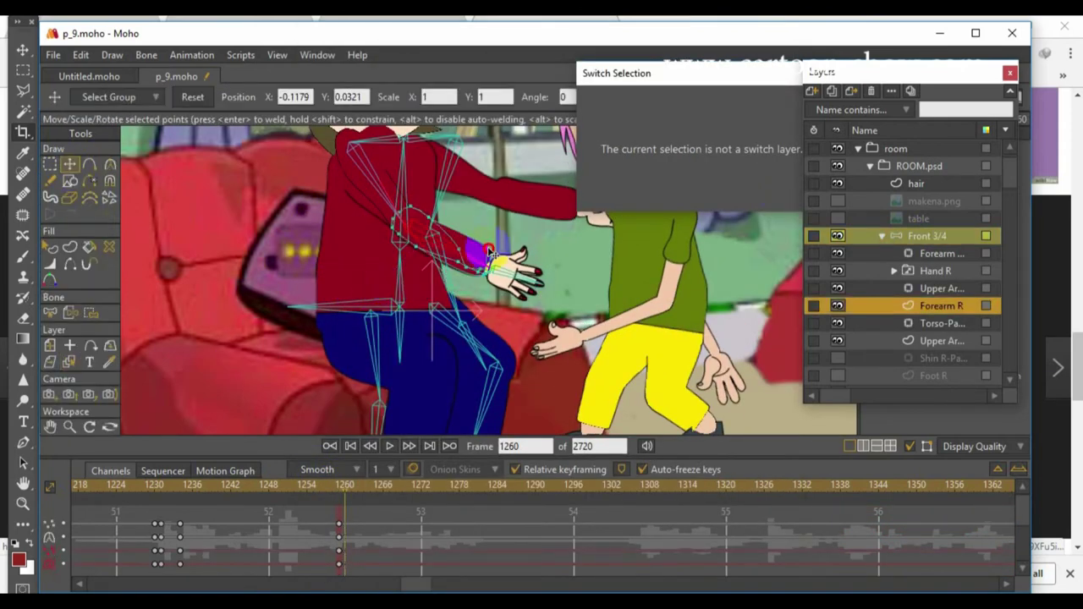
- Go to frame 1258 and close the Switch Selection window
mouse_move(346, 493)
left_mouse_down()
mouse_move(380, 479)
mouse_move(333, 476)
left_mouse_up()
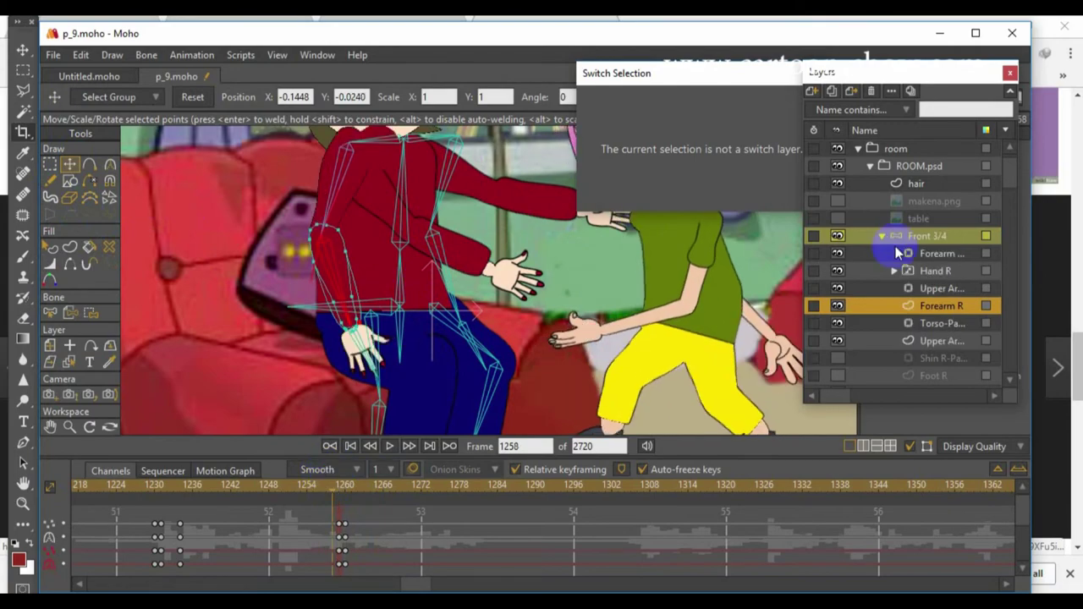
double_click(898, 237)
key("Escape")
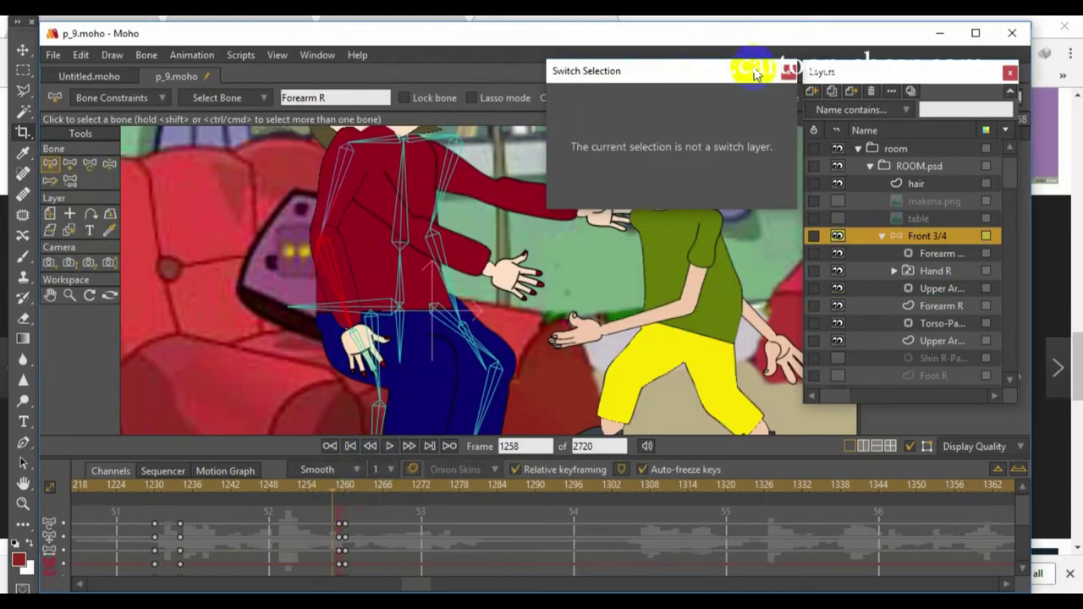
left_click(790, 72)
- Set the extracted Front 3/4 layer's opacity to 0 at frame 1
left_click_drag(413, 585, 96, 585)
left_click(85, 486)
double_click(899, 238)
left_click_drag(462, 209, 408, 211)
type("0")
key("Return")
- Turn off the bone overlay on the canvas and go to frame 1259
left_click_drag(103, 585, 413, 586)
left_click(428, 486)
left_click(910, 446)
left_click_drag(412, 486, 460, 477)
left_click_drag(1012, 177, 1016, 197)
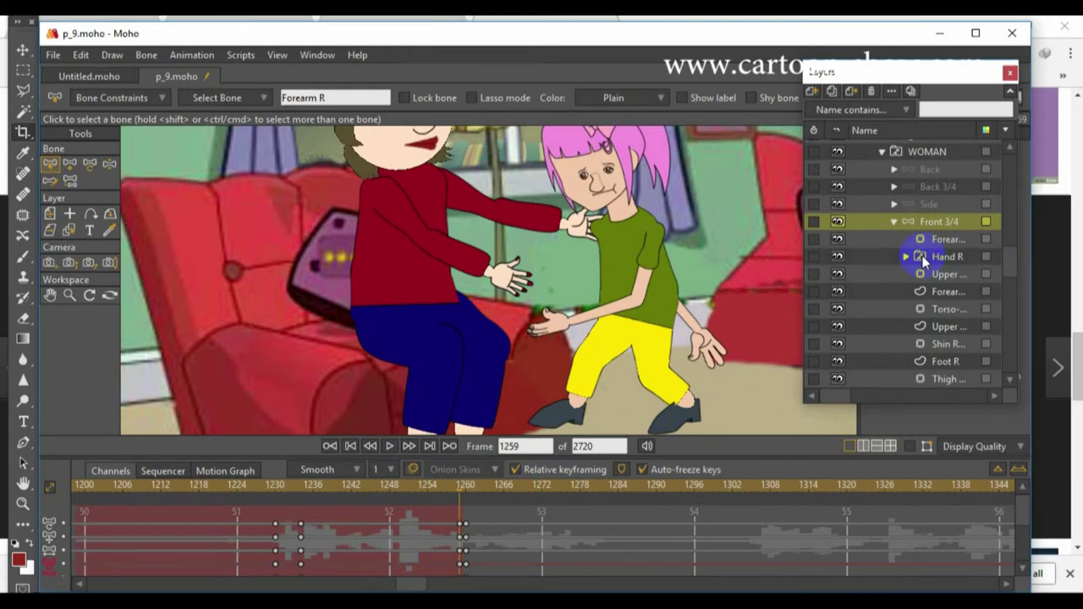
- Key the original woman's Hand R layer as visible at frame 1258 and hidden at frame 1260
double_click(922, 255)
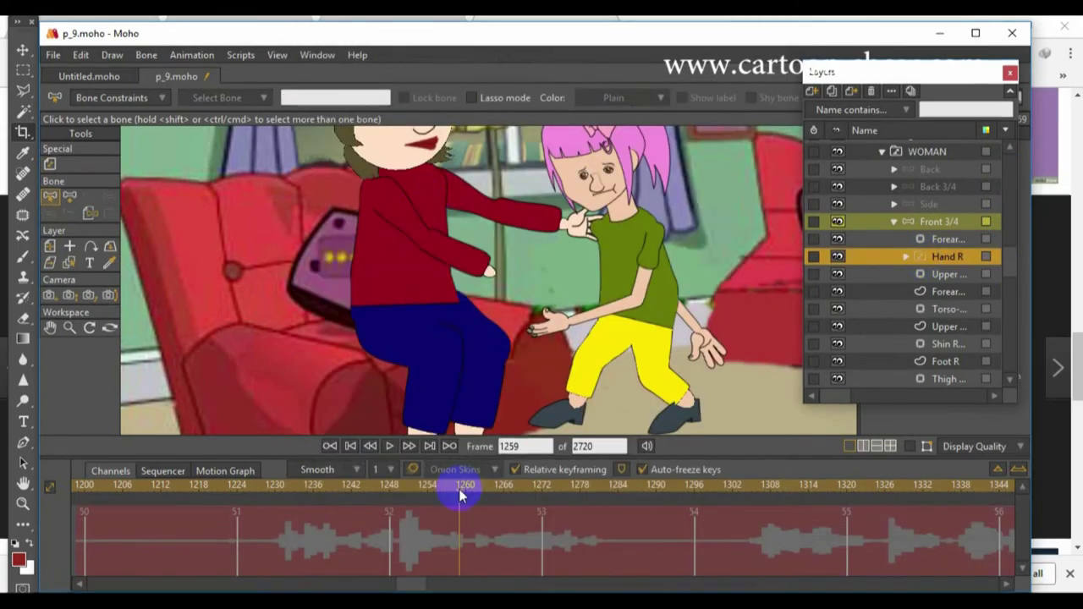
double_click(923, 256)
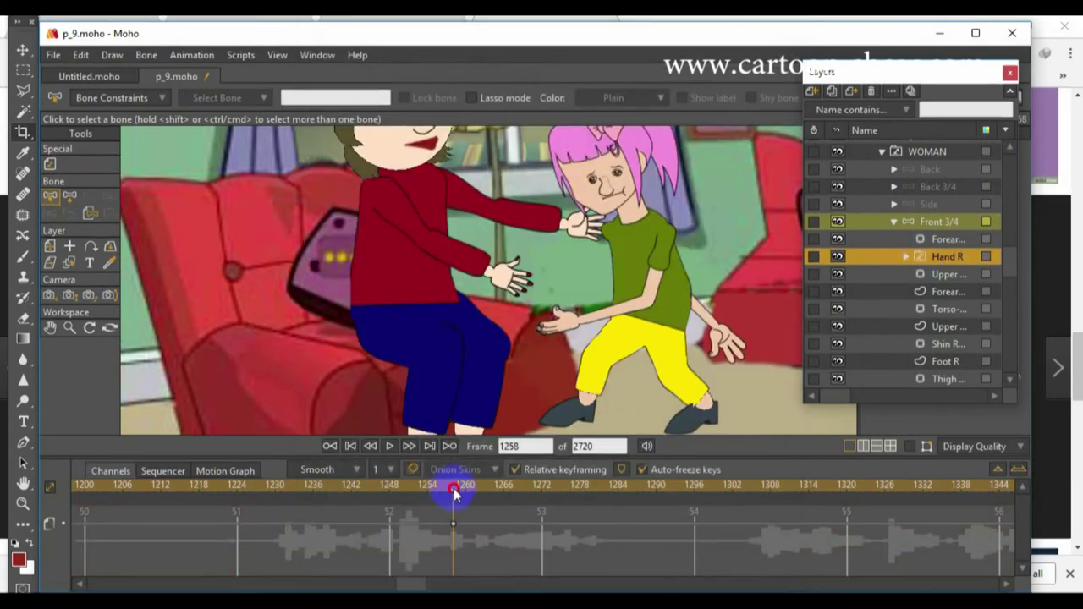
left_click_drag(450, 494, 464, 489)
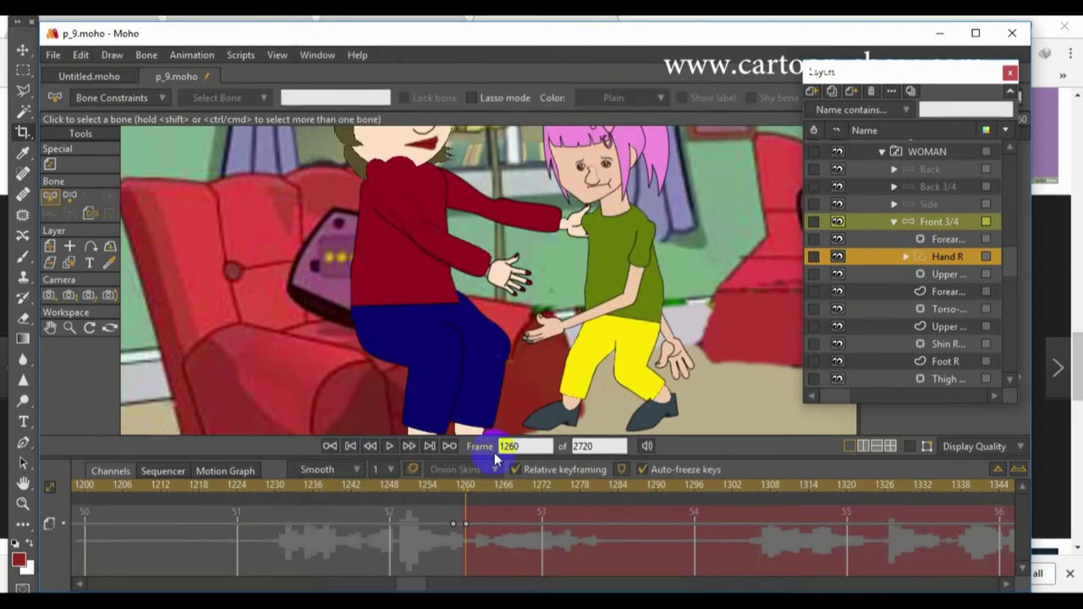
- Hide the original woman's Upper Arm patch, Forearm R, Torso patch and Upper Arm layers at frame 1260
double_click(935, 272)
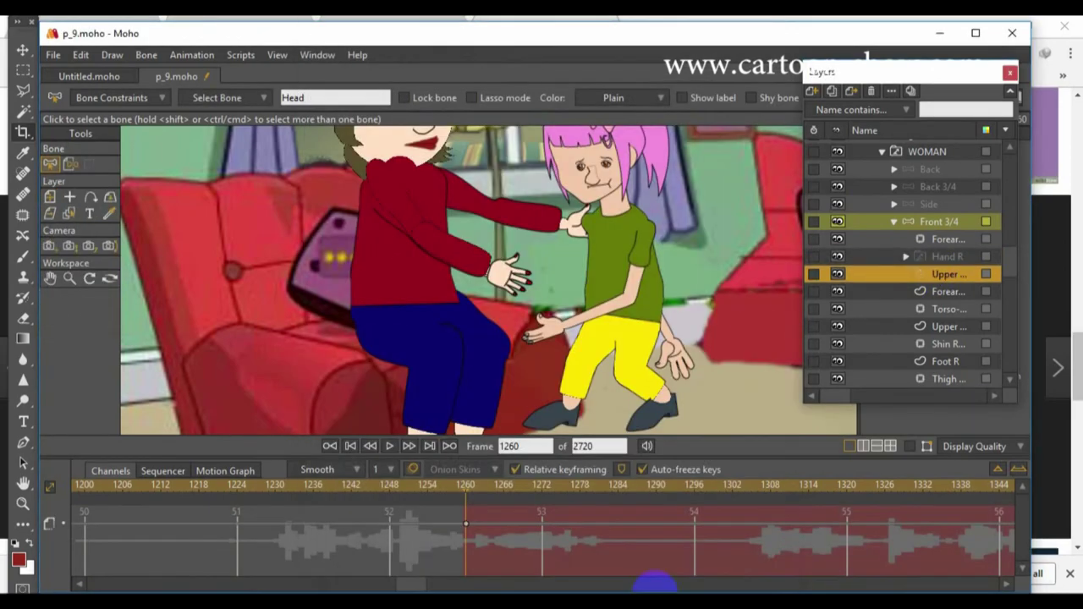
left_click(942, 292)
double_click(942, 291)
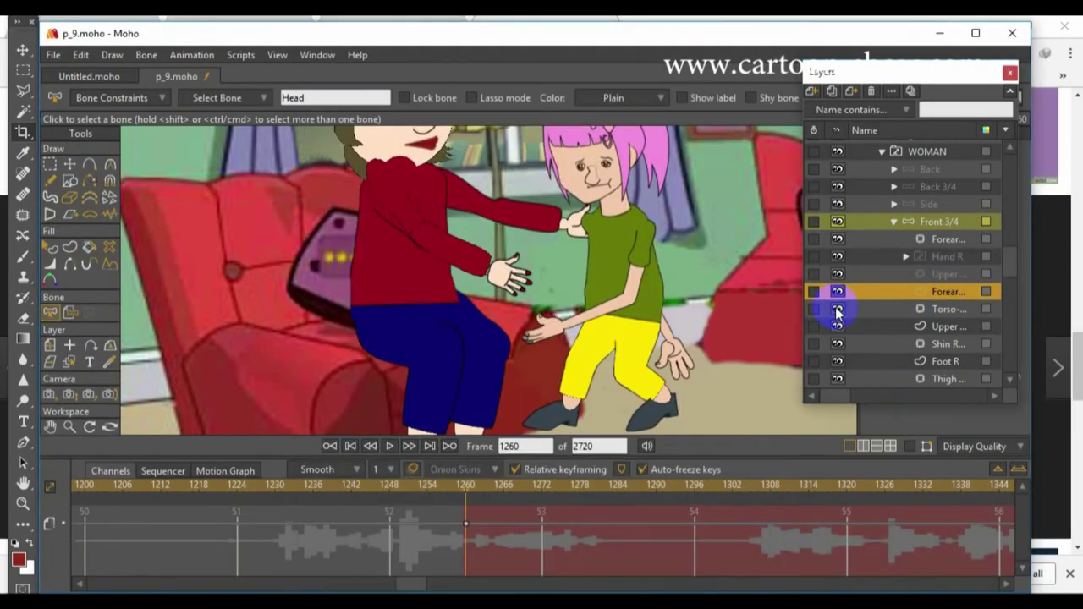
double_click(940, 309)
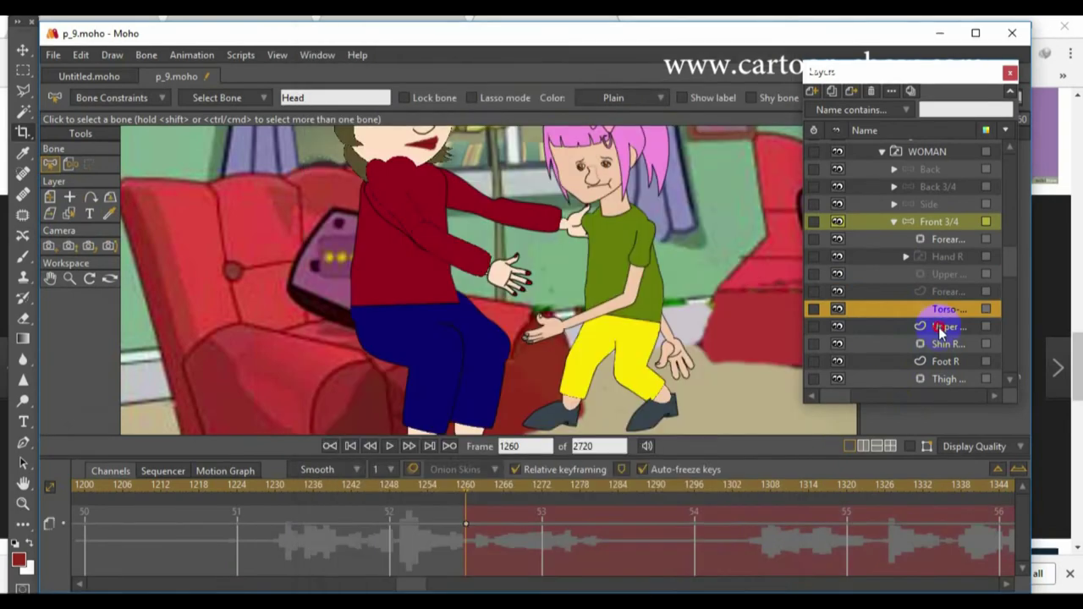
left_click(859, 326)
double_click(858, 326)
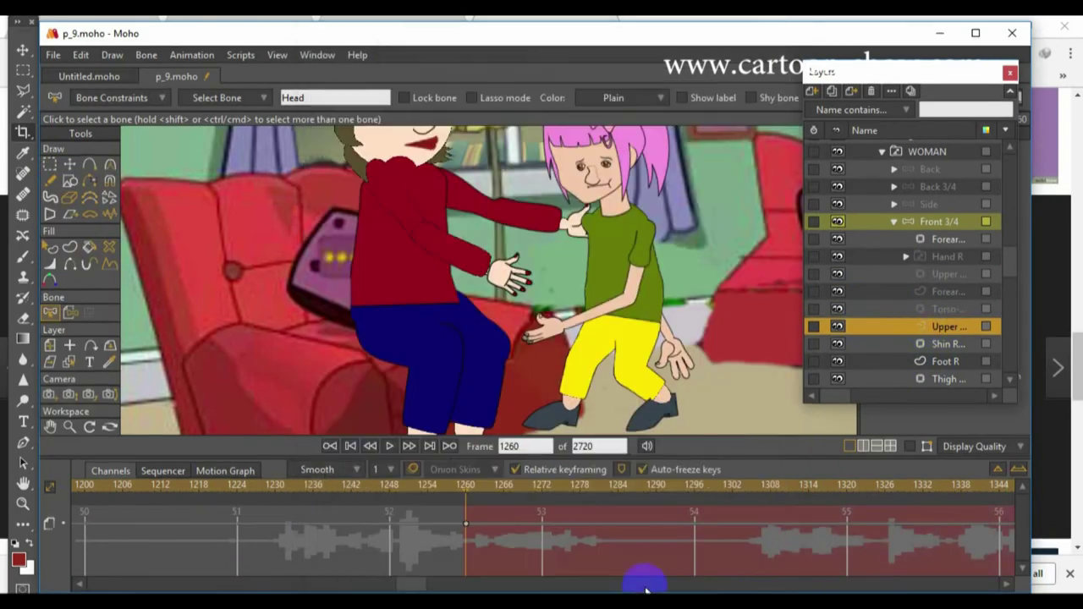
left_click(940, 344)
- Restore the original woman's Hand R layer and set her Upper Arm R Patch opacity to 100 at frame 1260
mouse_move(467, 496)
left_mouse_down()
mouse_move(293, 496)
mouse_move(464, 499)
left_mouse_up()
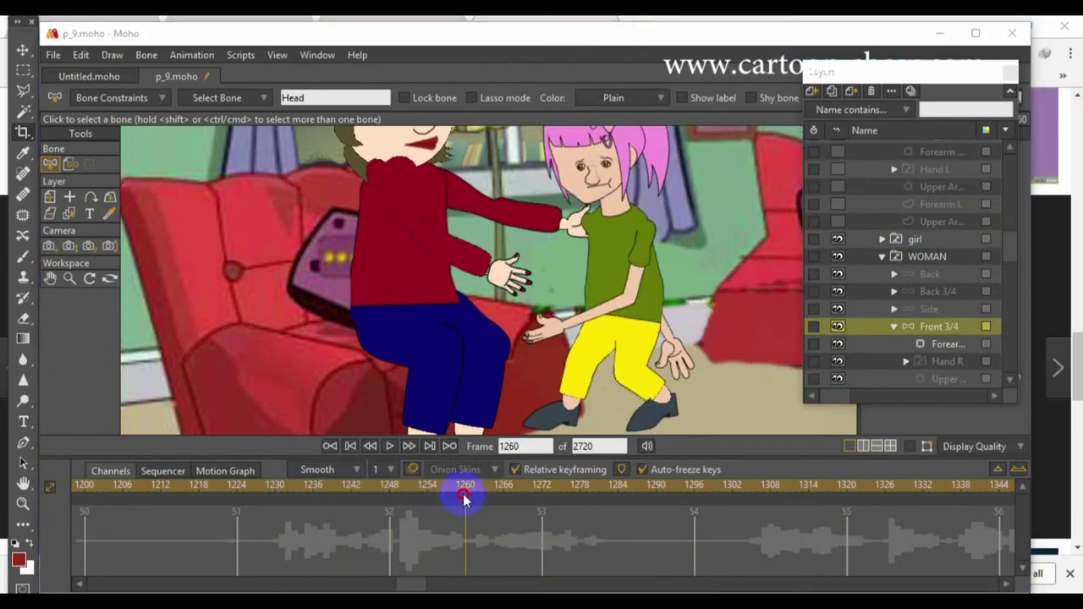
left_click(914, 343)
scroll(902, 321, "down", 1)
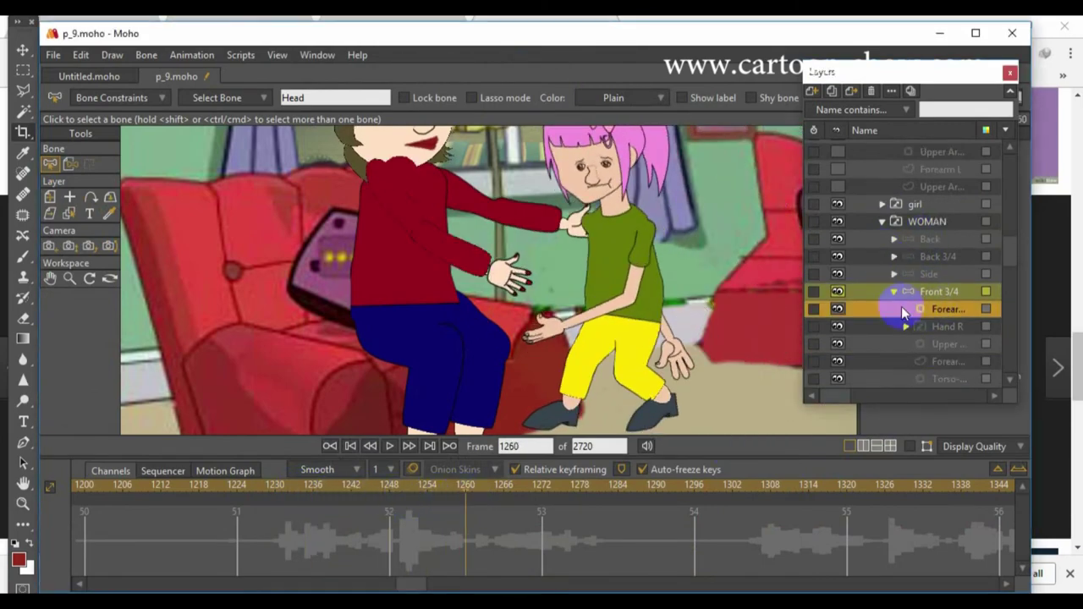
double_click(914, 310)
left_click(647, 591)
double_click(930, 325)
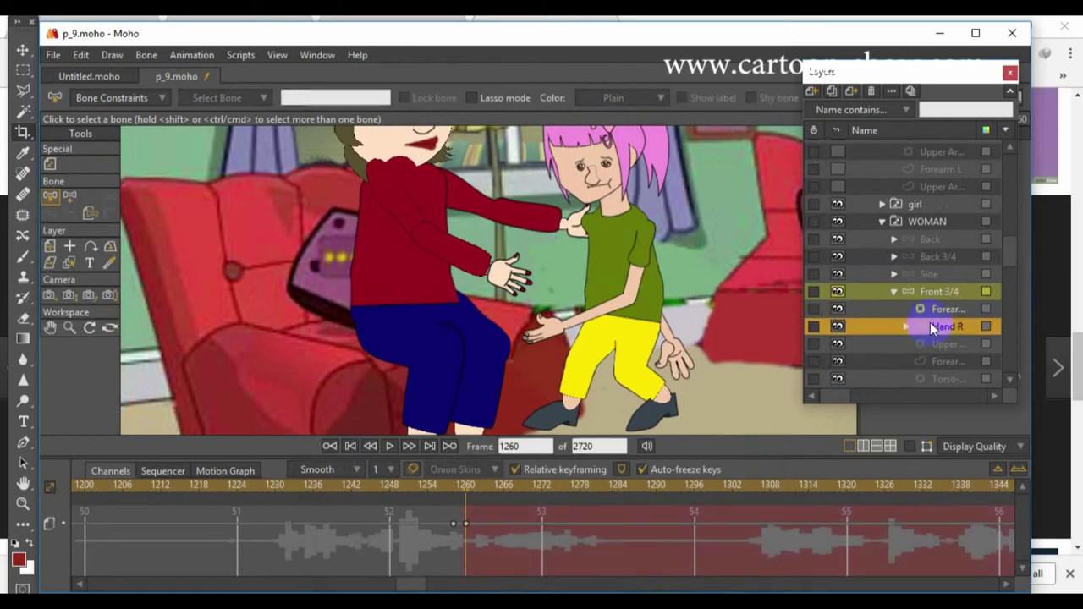
left_click(647, 591)
double_click(924, 345)
type("1")
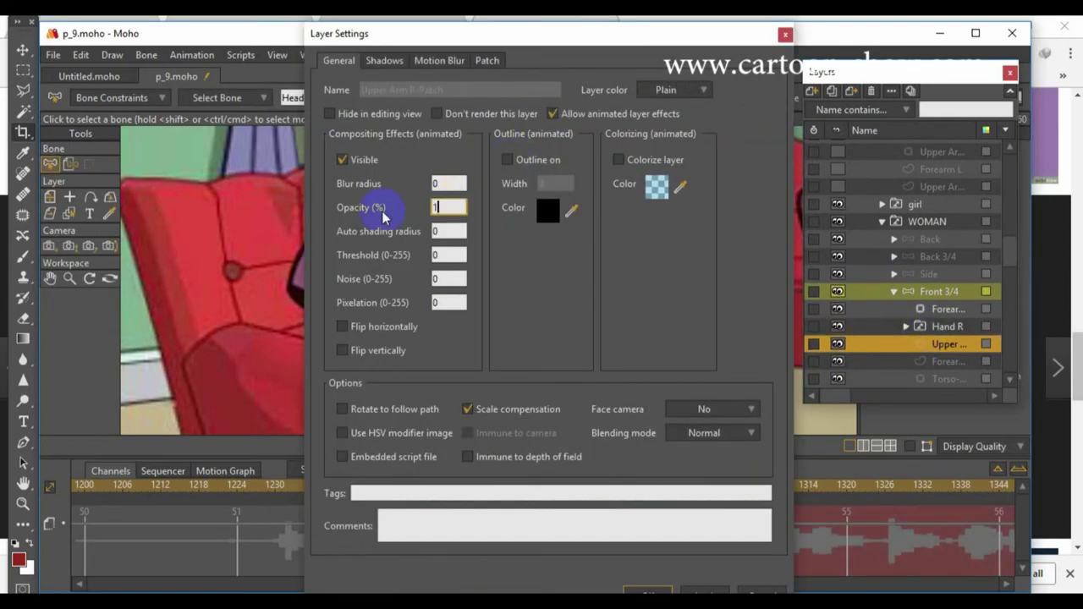
type("00")
key("Return")
- Set the opacity of the original woman's Forearm R, Torso patch and Upper Arm R layers to 100 at frame 1260
left_click_drag(468, 489, 406, 497)
left_click(931, 292)
left_click_drag(317, 488, 387, 496)
double_click(927, 221)
left_click(699, 589)
left_click(927, 292)
left_click_drag(442, 487, 467, 485)
double_click(939, 361)
left_click(370, 209)
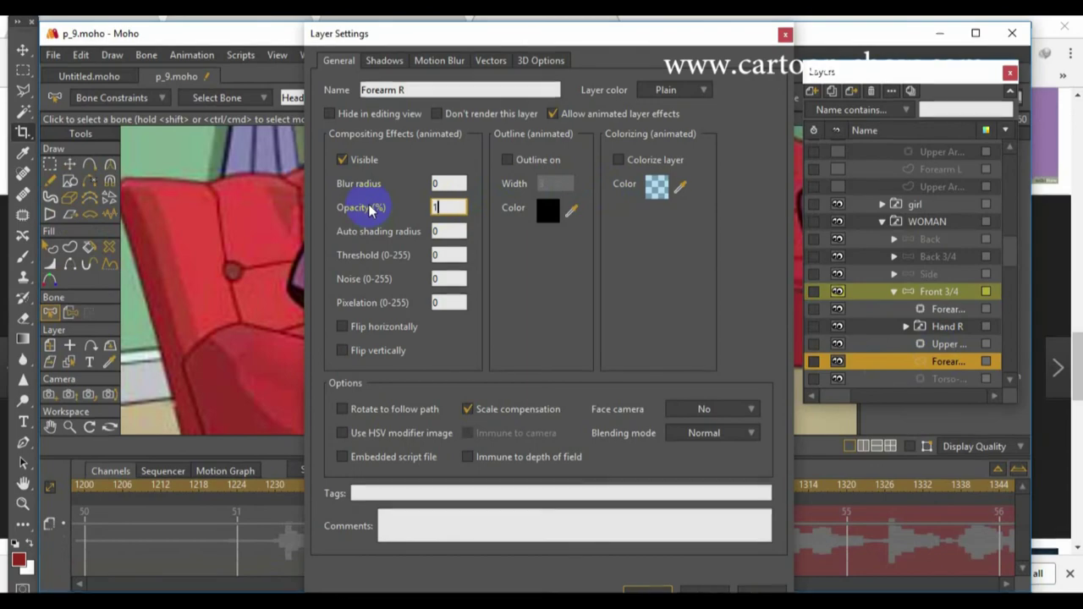
left_click(936, 379)
type("100")
key("Return")
left_click_drag(1011, 259, 1011, 280)
double_click(948, 260)
key("Return")
- Bind the extracted Front 3/4's Upper Arm patch layer to the Upper Arm R bone at frame 1261
mouse_move(466, 493)
left_mouse_down()
mouse_move(474, 502)
mouse_move(346, 483)
mouse_move(492, 504)
mouse_move(473, 500)
left_mouse_up()
scroll(919, 277, "up", 15)
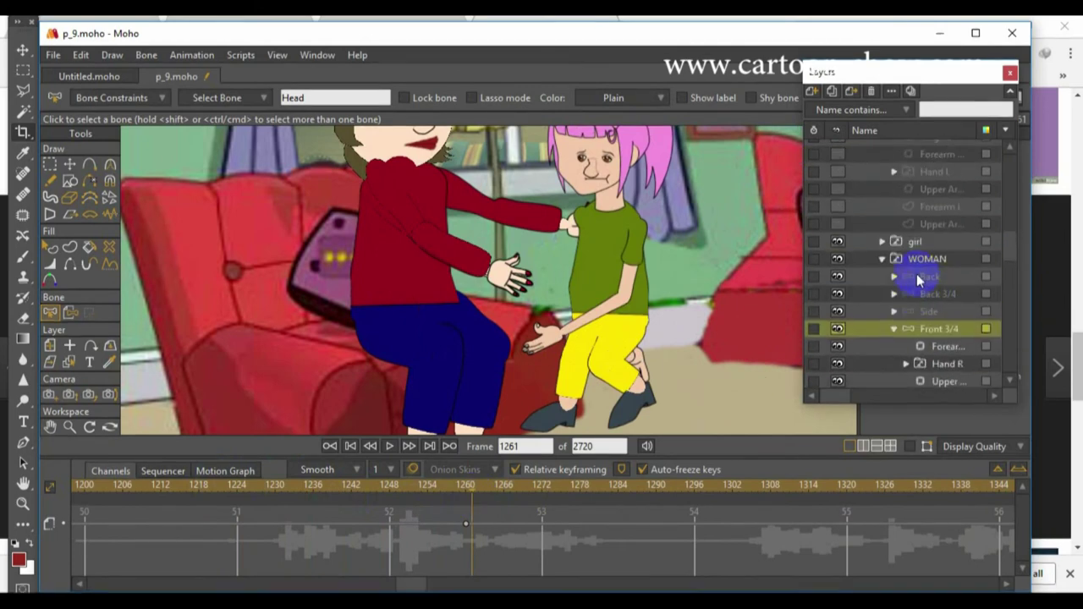
left_click(940, 223)
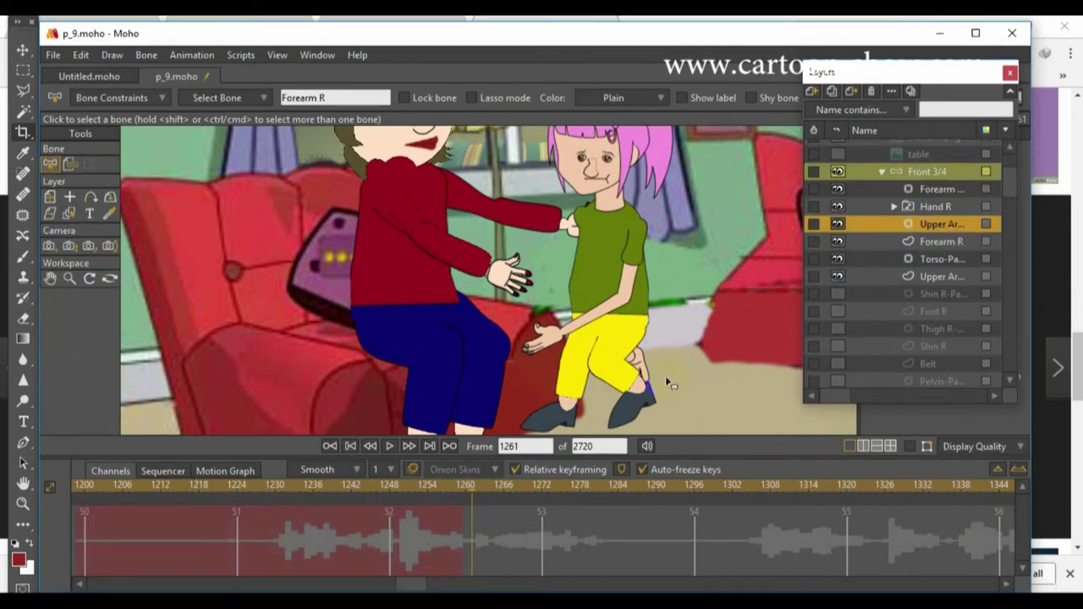
key("m")
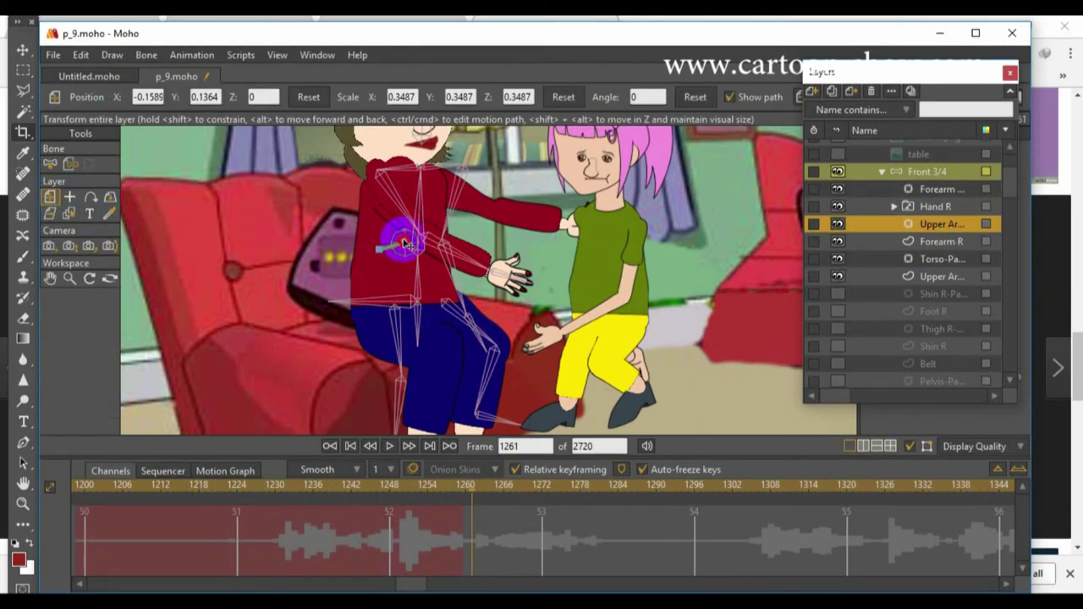
key("l")
left_click(400, 217)
key("b")
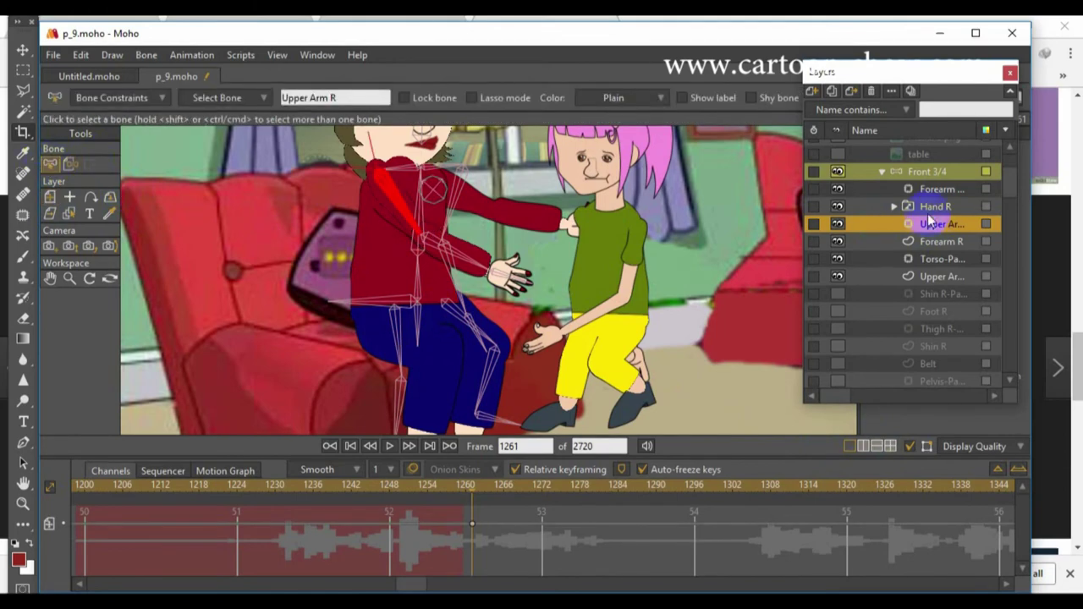
- Adjust the right upper arm and forearm bones of the extracted Front 3/4 layer at frame 1260
left_click(907, 172)
left_click(89, 161)
left_click(466, 490)
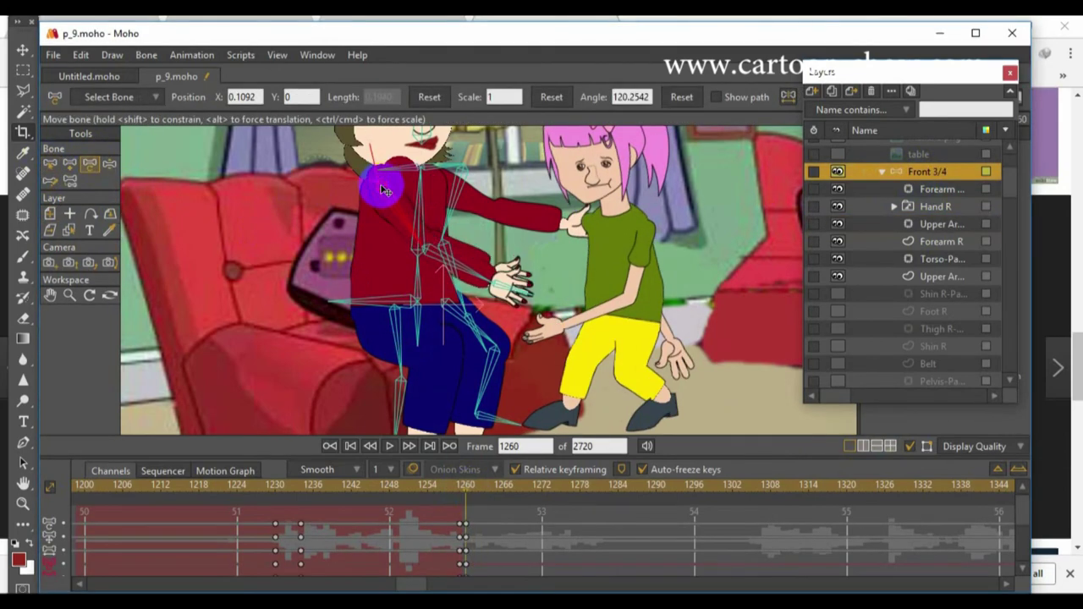
mouse_move(464, 273)
left_mouse_down()
mouse_move(458, 254)
mouse_move(472, 265)
left_mouse_up()
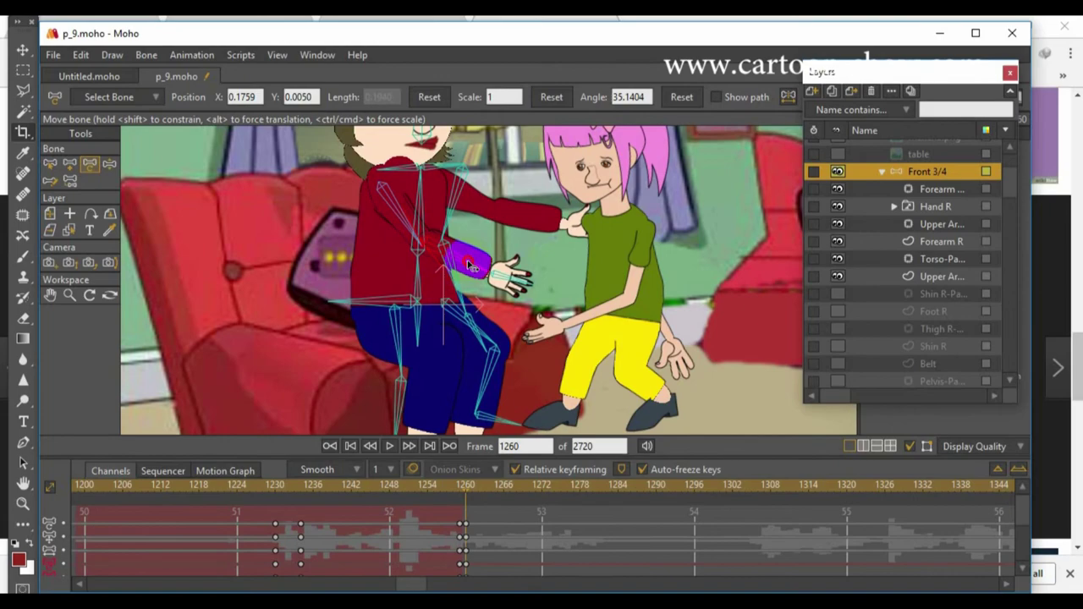
- Bind the extracted woman's Torso patch layer to the Upper Arm R bone at frame 1260 and check the hug frames
left_click(69, 230)
left_click(397, 161)
left_click(51, 199)
left_click_drag(400, 179, 381, 191)
key("l")
left_click(398, 213)
left_click_drag(442, 481, 561, 487)
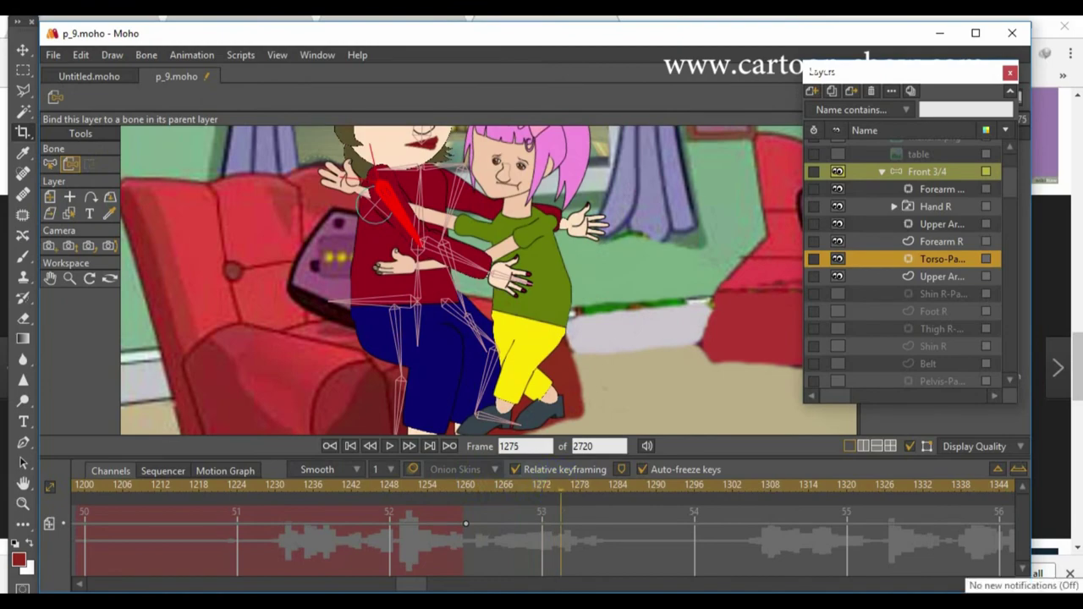
- Examine the girl group and her Front 3/4 layer settings between frames 1247 and 1264
left_click_drag(555, 508, 384, 488)
left_click(70, 215)
left_click(730, 264)
scroll(945, 307, "up", 7)
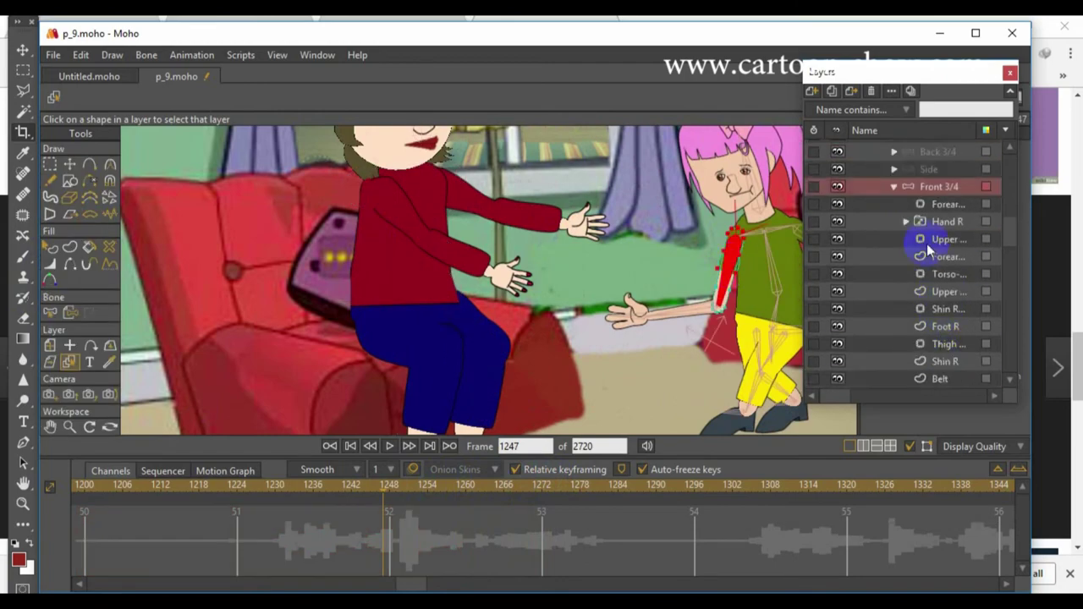
double_click(923, 187)
left_click(773, 36)
scroll(895, 277, "up", 3)
double_click(895, 275)
key("Escape")
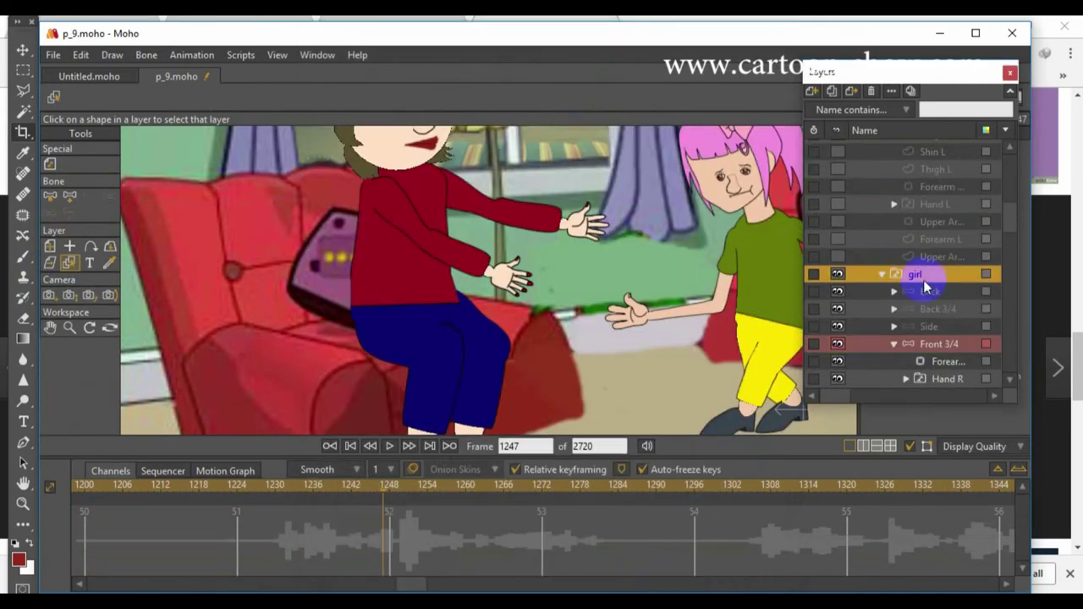
scroll(924, 280, "down", 2)
left_click(937, 271)
left_click_drag(387, 485, 495, 478)
left_click(838, 291)
scroll(885, 291, "down", 1)
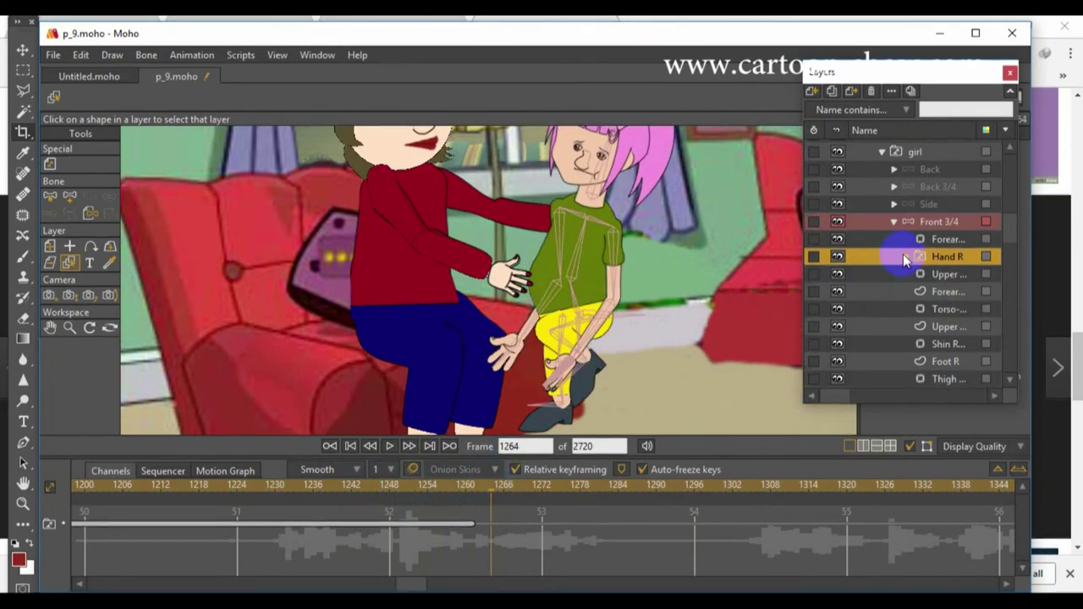
- Allow animated layer effects on the girl's Upper Arm patch, Thigh patch and Torso layers
scroll(904, 273, "down", 5)
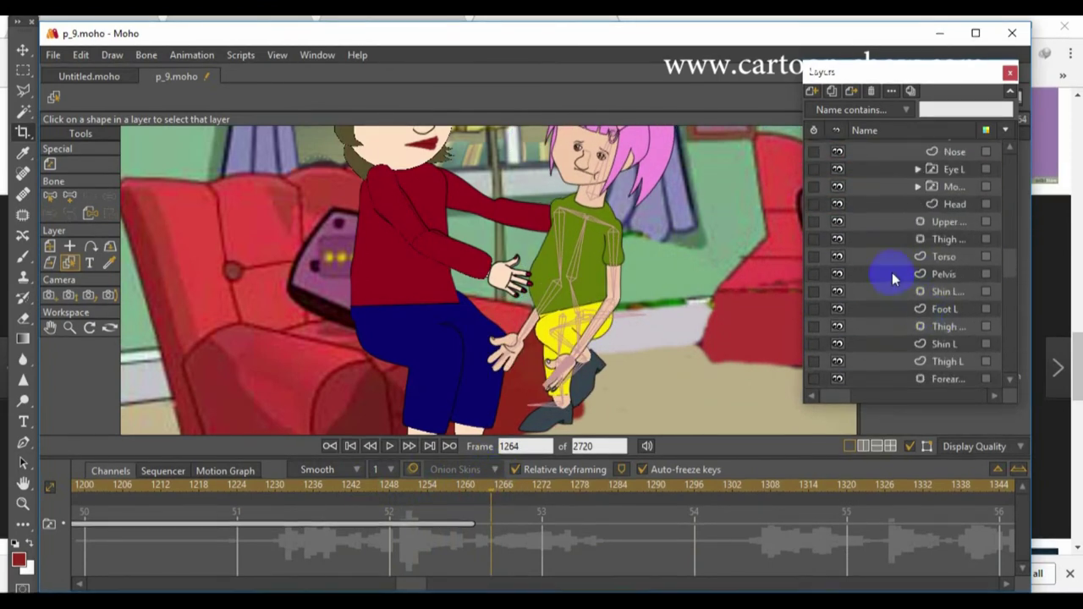
scroll(894, 281, "up", 1)
double_click(945, 241)
left_click(554, 115)
left_click(648, 591)
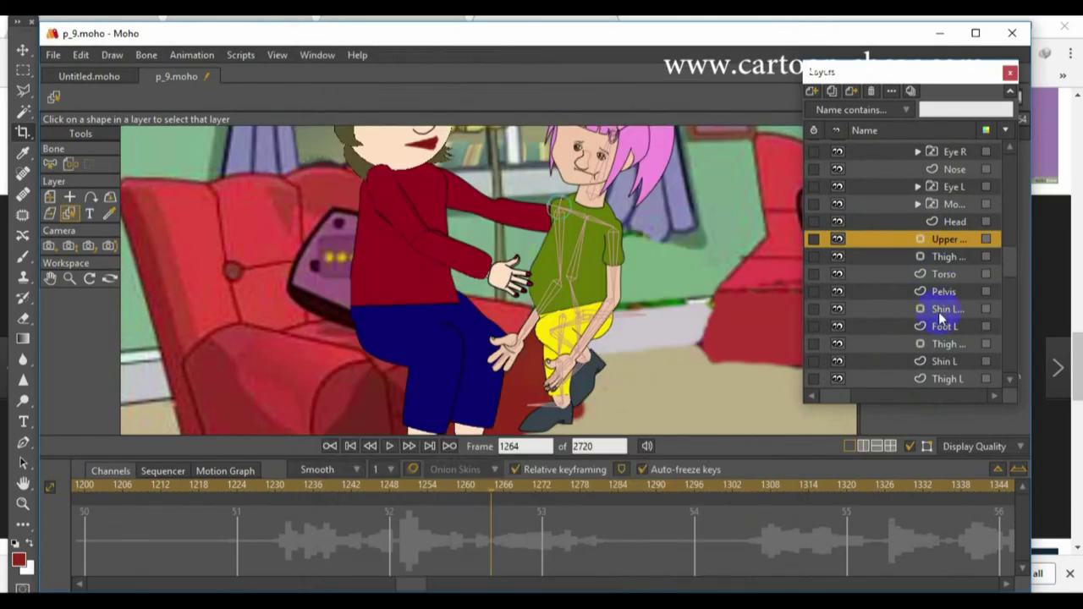
double_click(946, 257)
left_click(558, 117)
left_click(649, 592)
double_click(945, 275)
key("Return")
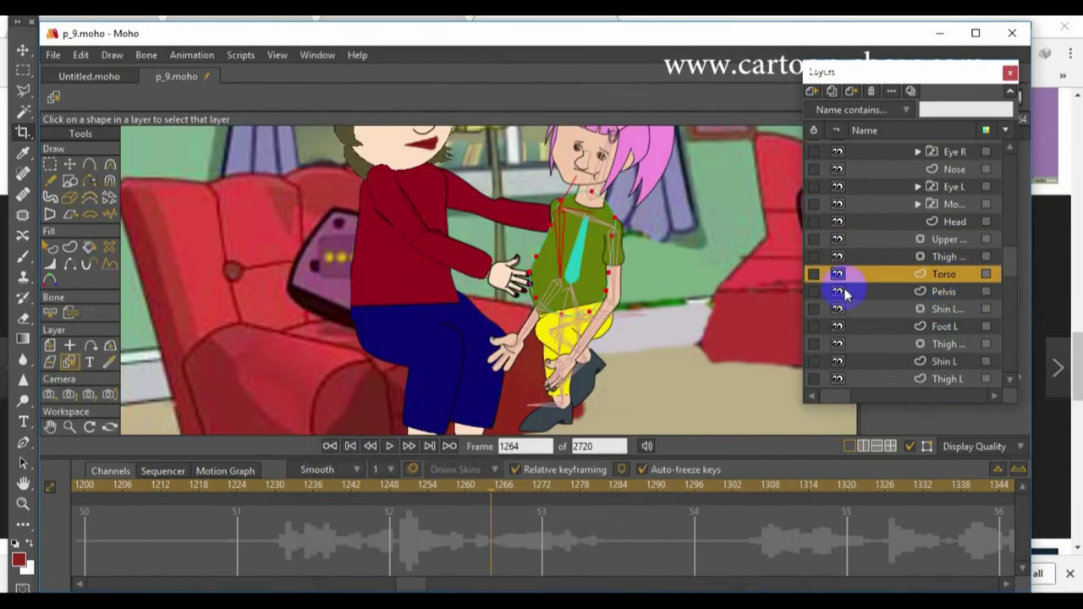
- Allow animated layer effects on the girl's Hand L, Upper Arm L patch, Forearm L and Upper Arm L layers
scroll(924, 305, "down", 5)
left_click(840, 327)
double_click(840, 329)
key("Return")
double_click(946, 344)
key("Return")
left_click(937, 364)
double_click(937, 364)
key("Return")
double_click(939, 380)
key("Return")
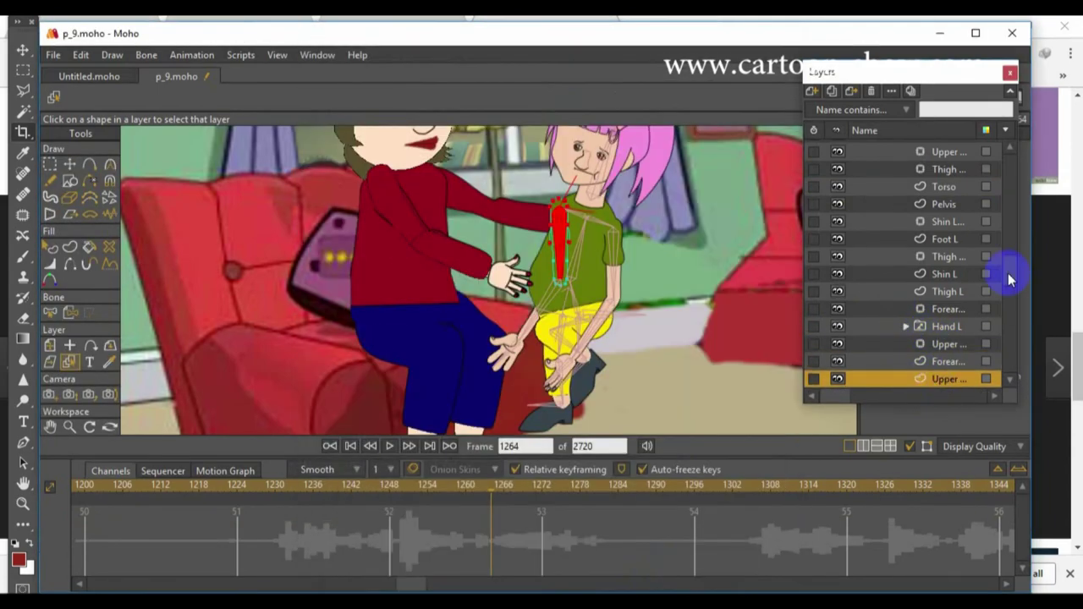
- Set the opacity of the girl's Upper Arm L and Forearm L layers to 0 just after frame 1264
scroll(1007, 273, "down", 3)
left_click(499, 489)
double_click(946, 233)
key("Return")
double_click(945, 215)
type("0")
key("Return")
- Set the opacity of the girl's Upper Arm L patch and Hand L layers to 0, and review the hug frames
left_click_drag(465, 211, 402, 217)
double_click(929, 199)
type("0")
key("Return")
double_click(936, 180)
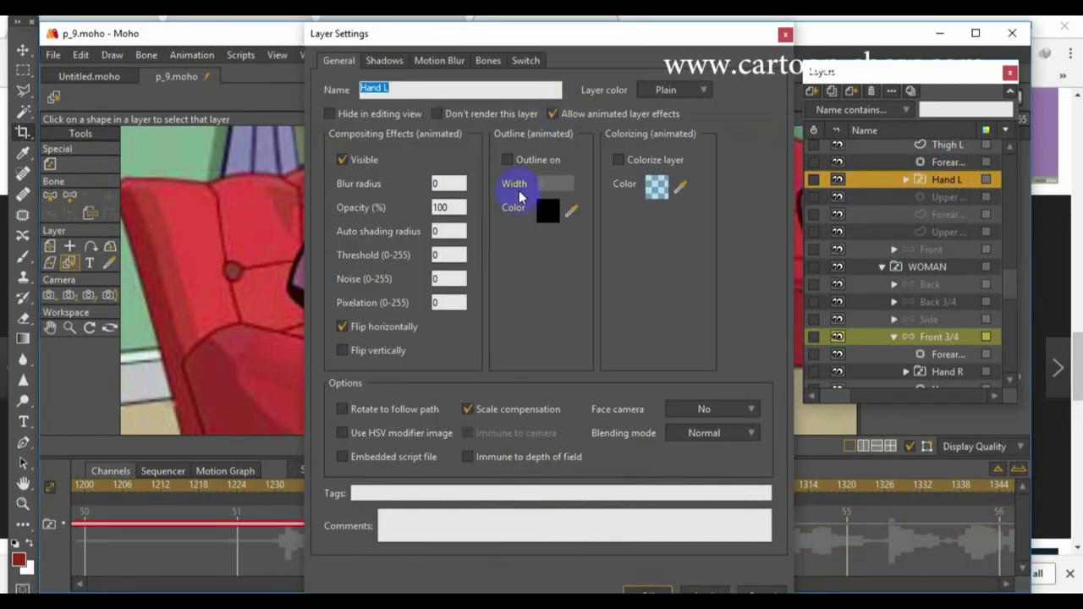
key("Return")
left_click(466, 482)
left_click(567, 496)
mouse_move(560, 495)
left_mouse_down()
mouse_move(501, 501)
mouse_move(558, 489)
left_mouse_up()
- Pose the girl's Front 3/4 bones so she leans into the woman's embrace
scroll(950, 195, "up", 10)
left_click(929, 217)
left_click_drag(528, 257, 494, 237)
left_click_drag(427, 167, 457, 161)
scroll(550, 256, "down", 3)
left_click_drag(451, 298, 443, 276)
- Freeze the girl's pose at successive frames of the hug, including frame 1281, and scrub through the result
left_click_drag(518, 488, 574, 490)
left_click(146, 55)
left_click(174, 372)
left_click(599, 487)
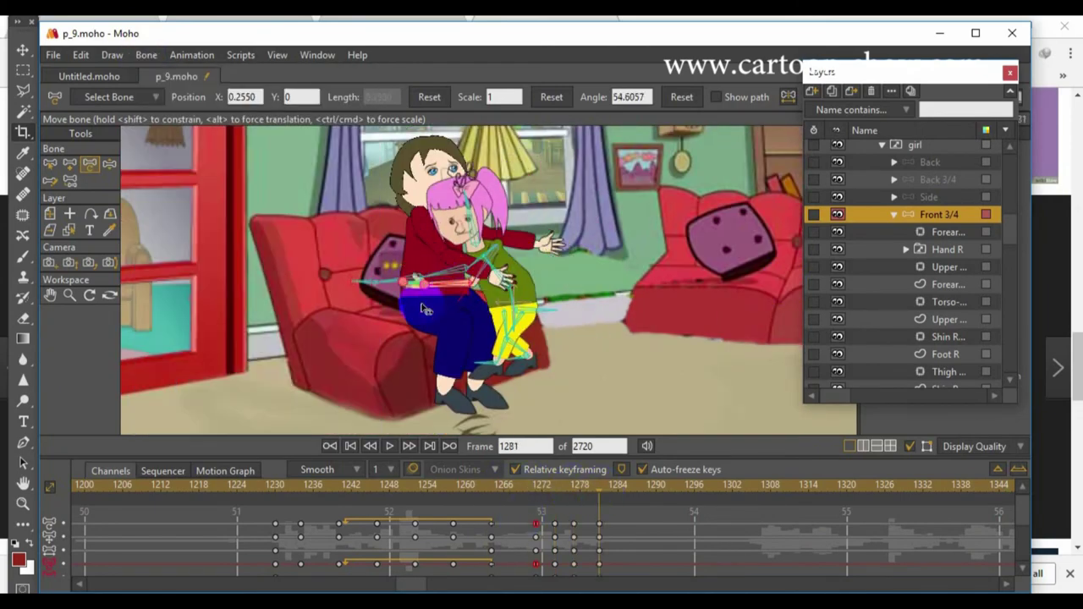
left_click(148, 55)
left_click(145, 369)
left_click_drag(482, 489, 572, 481)
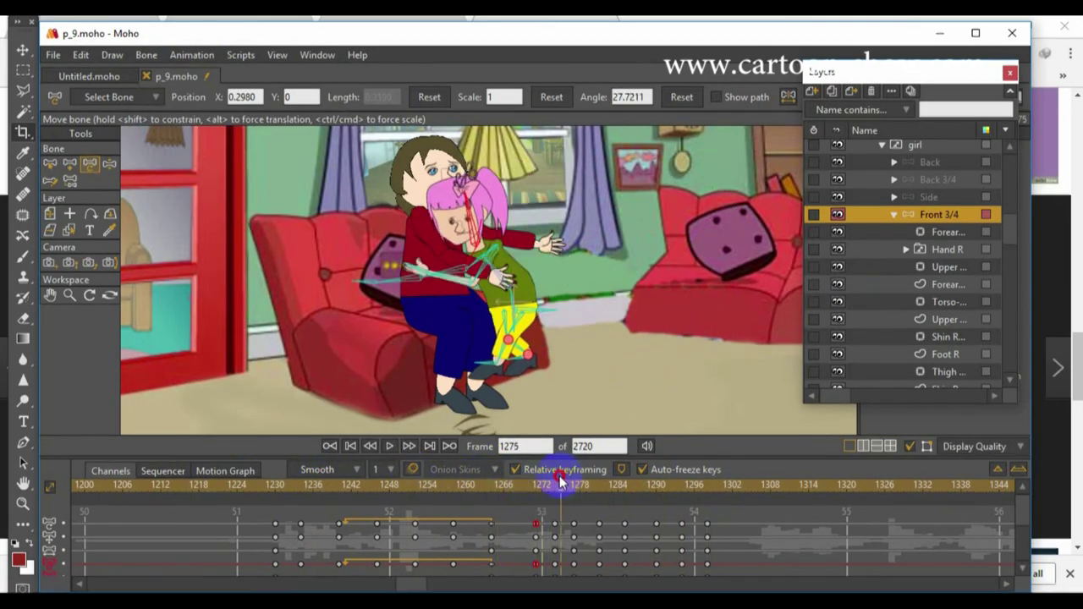
- Collapse the extracted Front 3/4 layer and freeze its pose at the start of the hug
scroll(887, 190, "up", 8)
left_click(883, 254)
left_click_drag(904, 253, 904, 254)
left_click(146, 56)
left_click(182, 143)
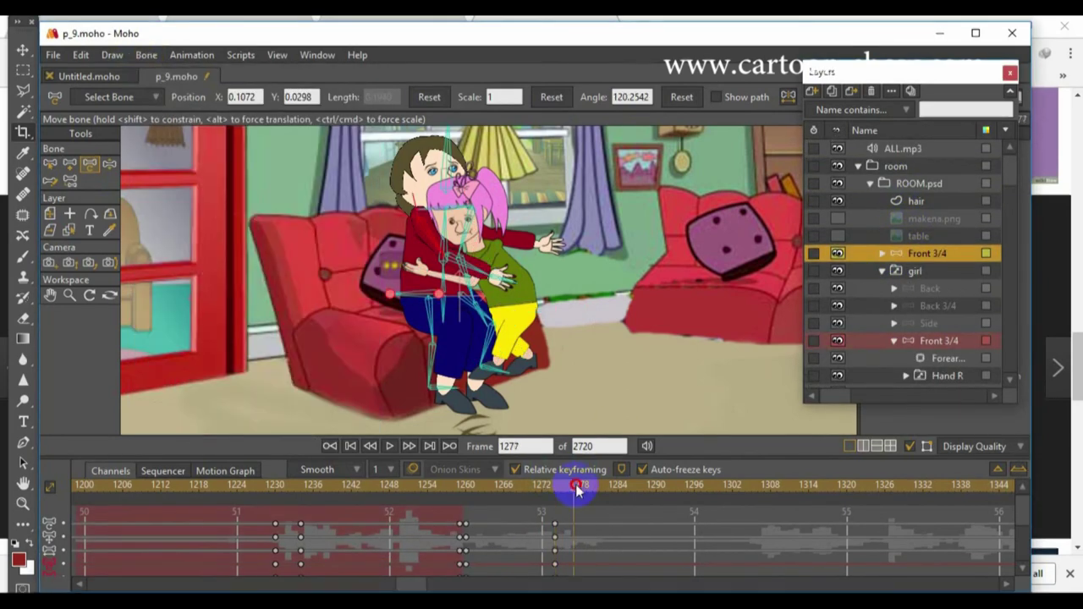
- Freeze the original woman's Front 3/4 pose at frame 1275
scroll(920, 266, "down", 3)
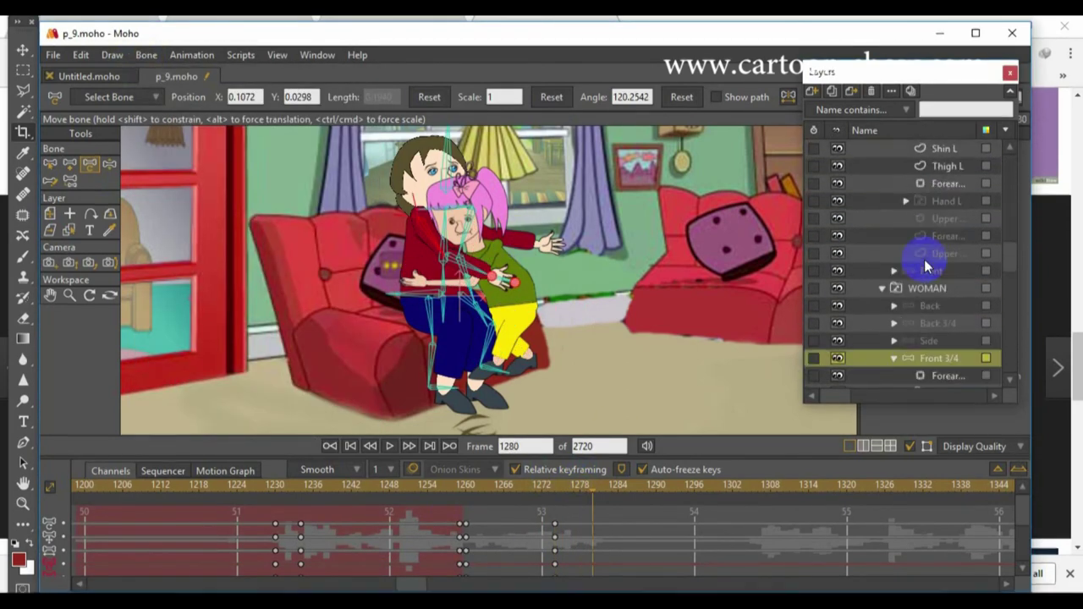
left_click(944, 358)
left_click(147, 54)
left_click(177, 128)
scroll(926, 310, "down", 3)
left_click(926, 253)
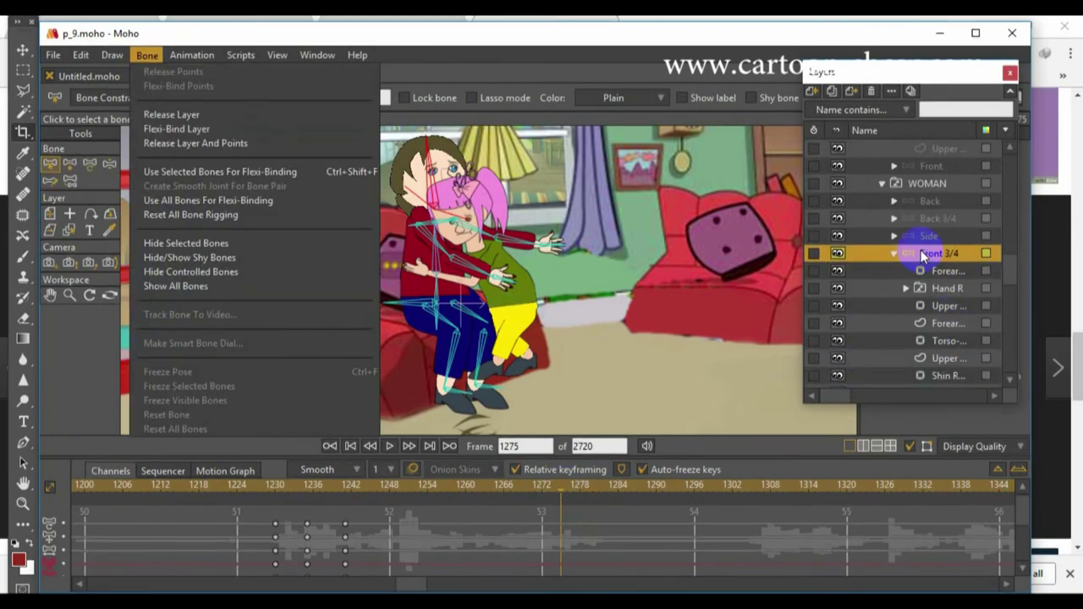
left_click(146, 54)
left_click(169, 373)
- Bend the original woman's left arm around the girl at frame 1278
left_click(580, 488)
left_click(90, 165)
mouse_move(519, 245)
left_mouse_down()
mouse_move(518, 266)
mouse_move(521, 236)
left_mouse_up()
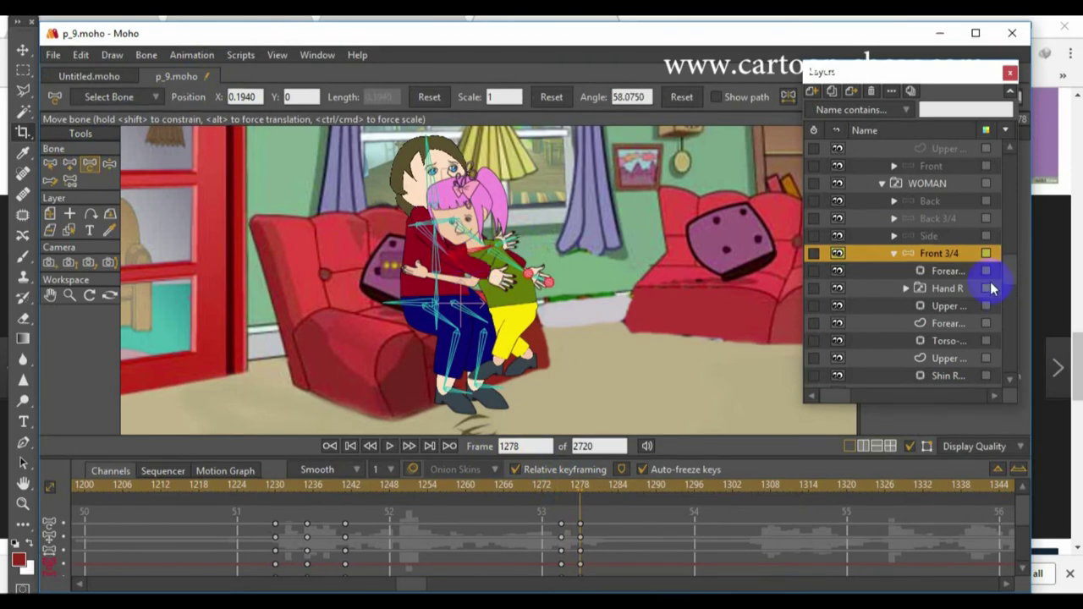
left_click(561, 497)
- Raise the extracted woman's right arm onto the girl's back at frame 1278 and play back the hug
left_click_drag(1010, 267, 1009, 167)
left_click(926, 253)
left_click(560, 497)
left_click(580, 486)
left_click_drag(481, 253, 484, 253)
left_click(547, 495)
left_click(581, 490)
left_click(446, 491)
left_click(389, 446)
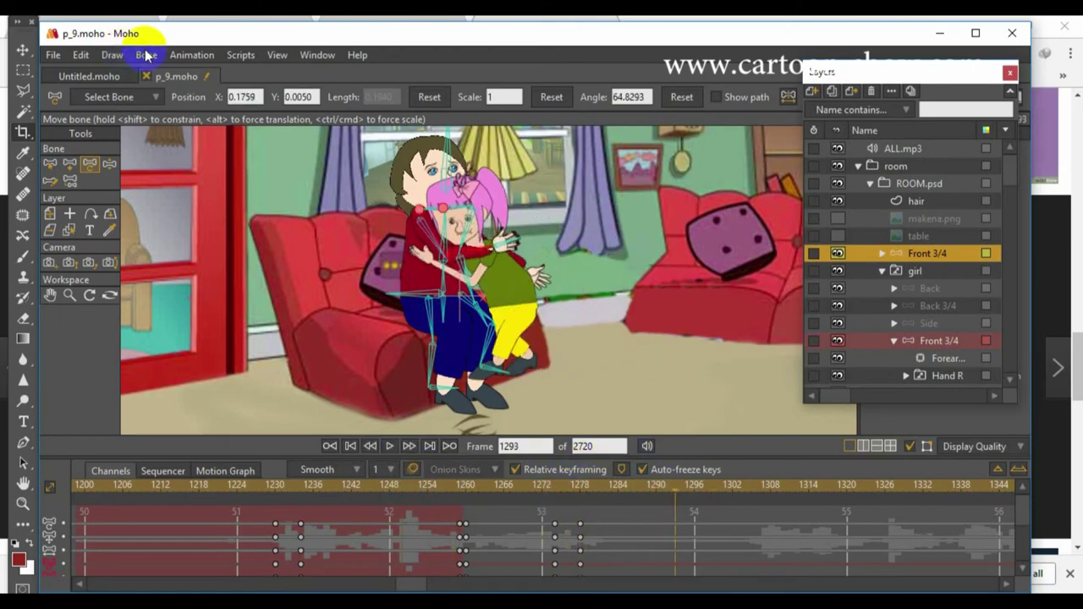
- Freeze the original woman's Front 3/4 pose during the hug and tilt her head at frame 1294
left_click_drag(1010, 167, 1009, 265)
left_click(939, 282)
left_click(147, 55)
left_click(182, 220)
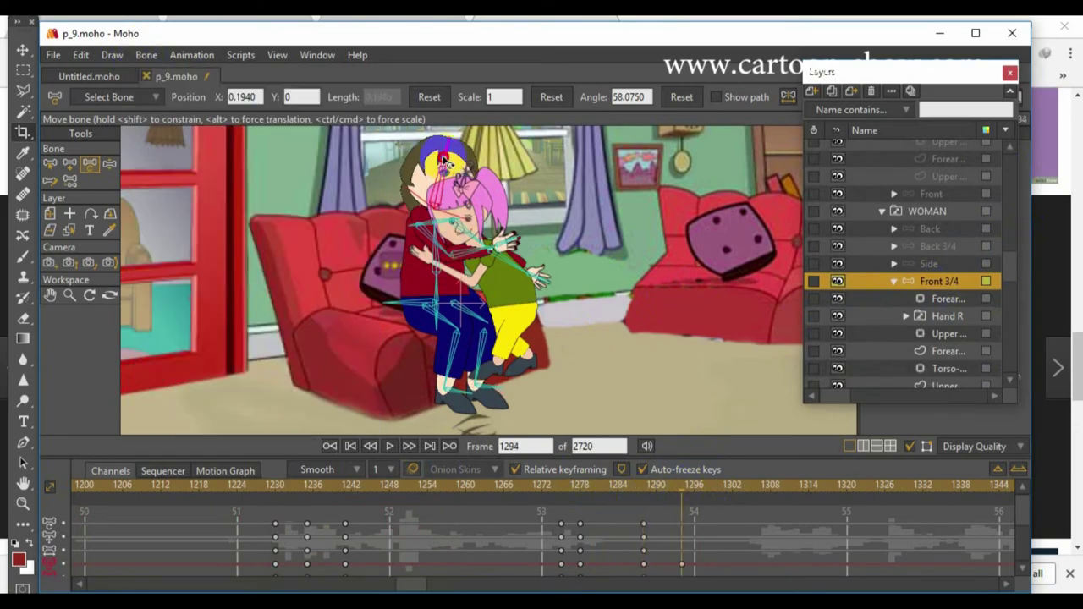
left_click_drag(271, 484, 376, 485)
- Collapse the WOMAN group and play the animation from the start
left_click(351, 447)
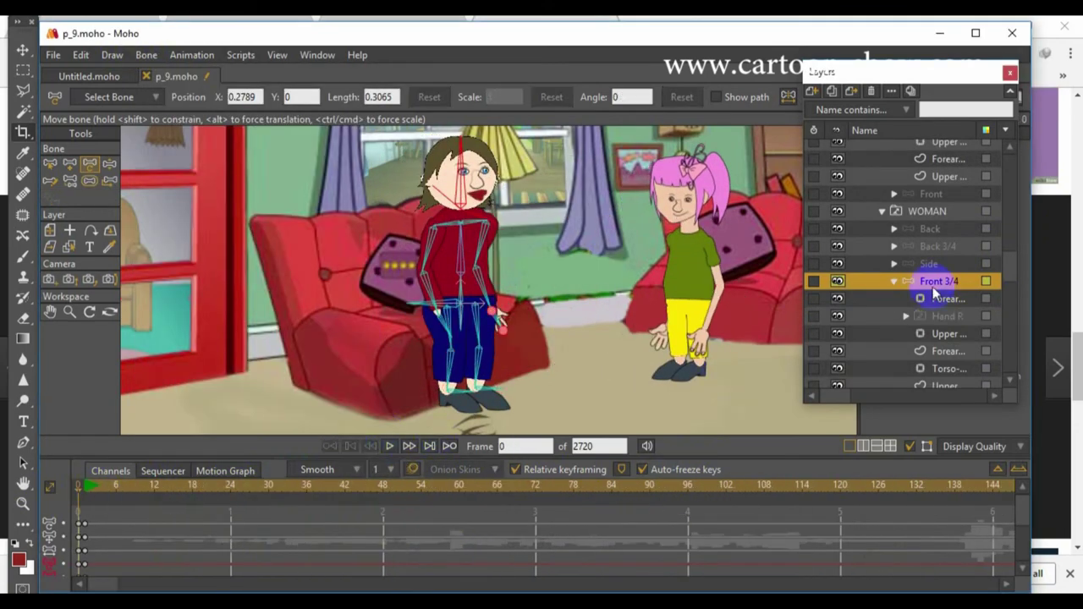
left_click(884, 215)
scroll(888, 212, "down", 5)
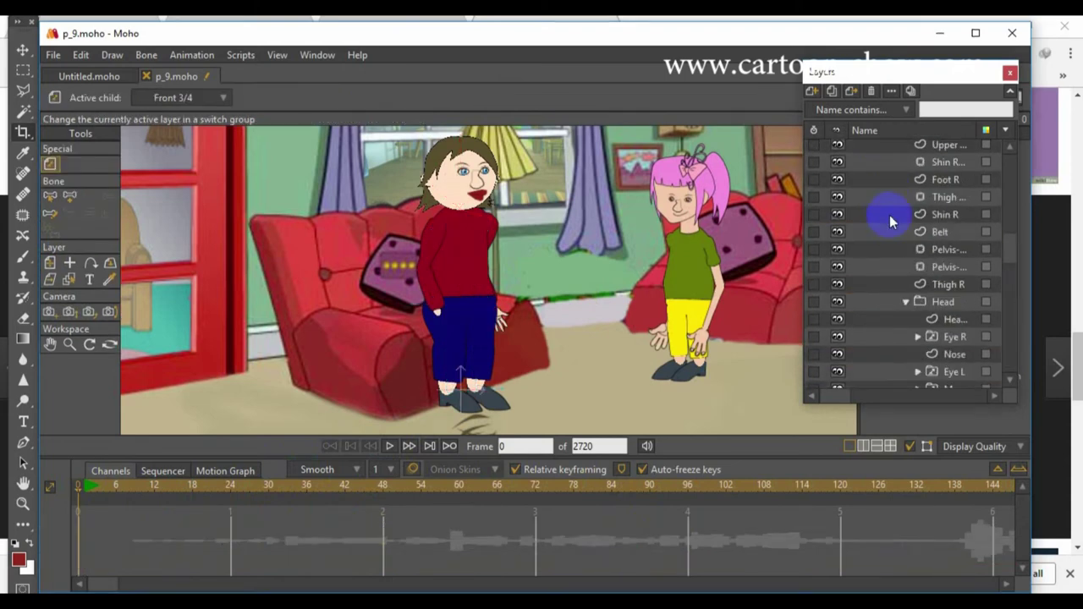
left_click(389, 447)
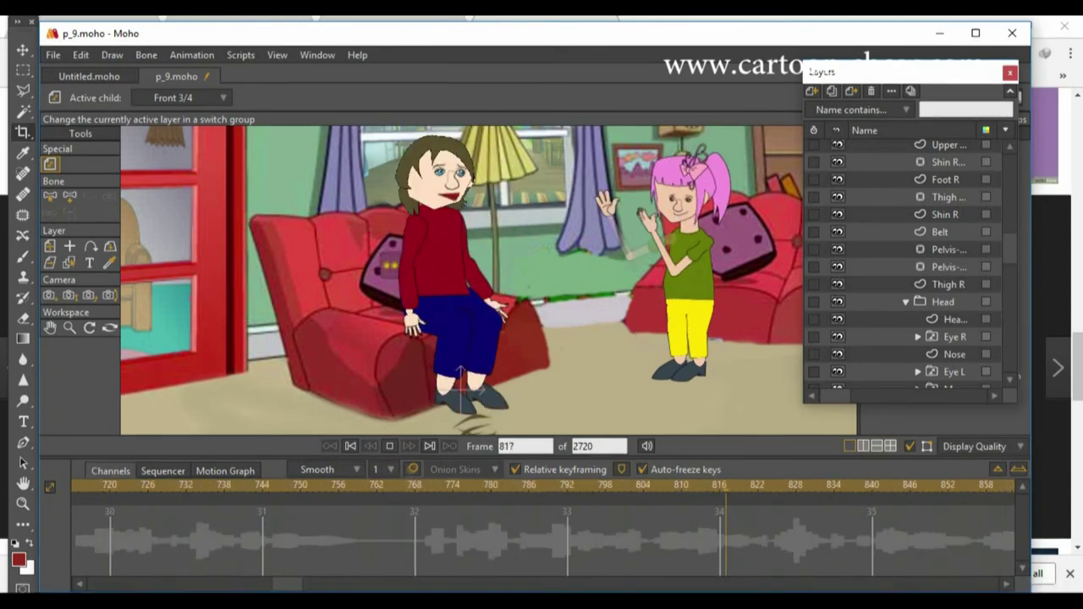
- Return to frame 0 and select the girl's Front 3/4 layer
left_click(351, 446)
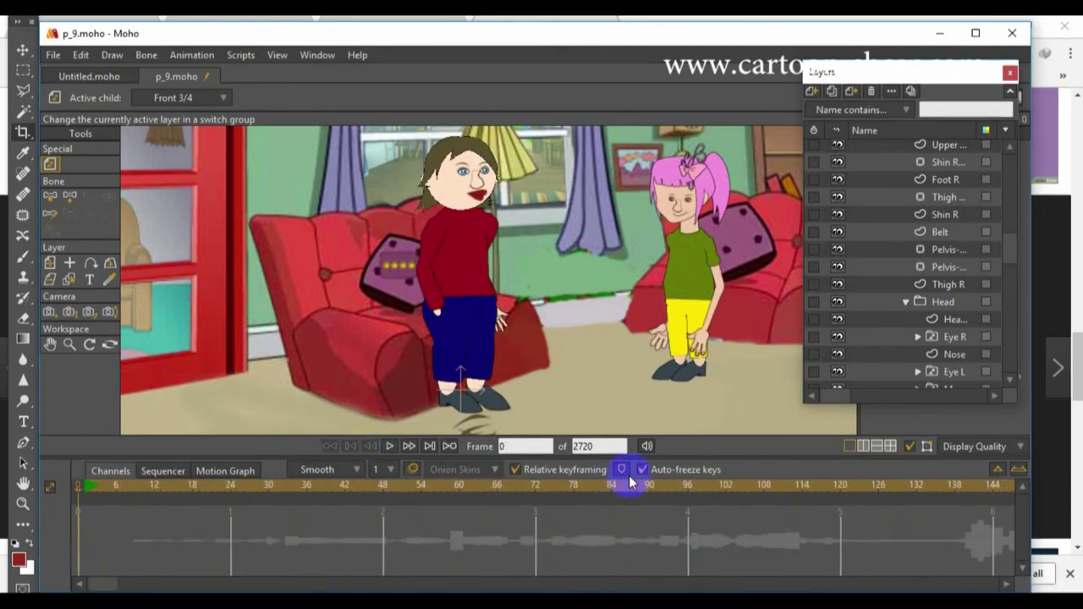
scroll(903, 246, "down", 10)
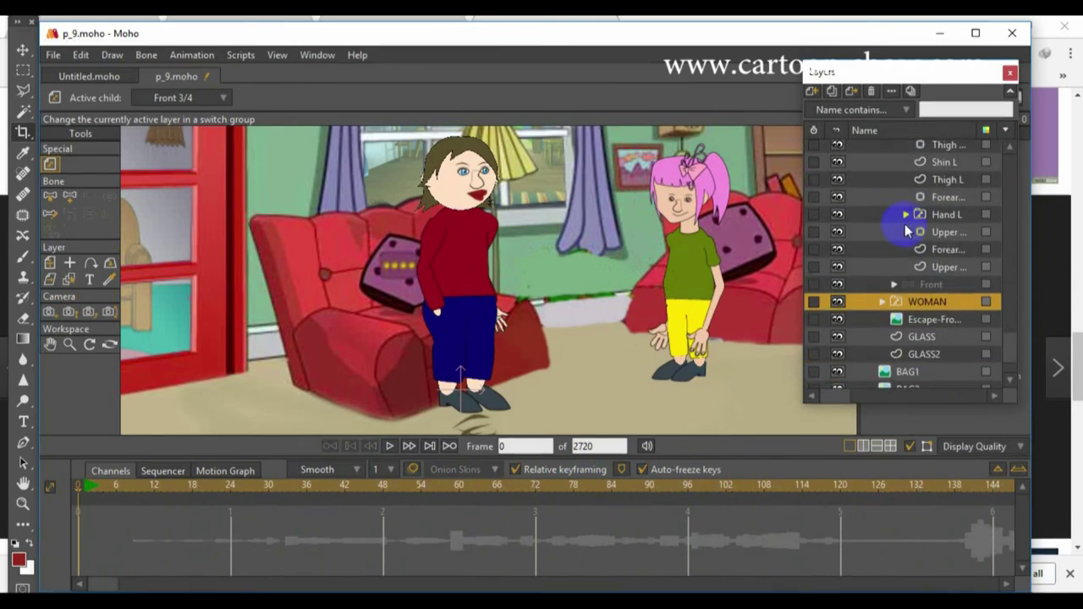
left_click(903, 287)
scroll(898, 259, "up", 8)
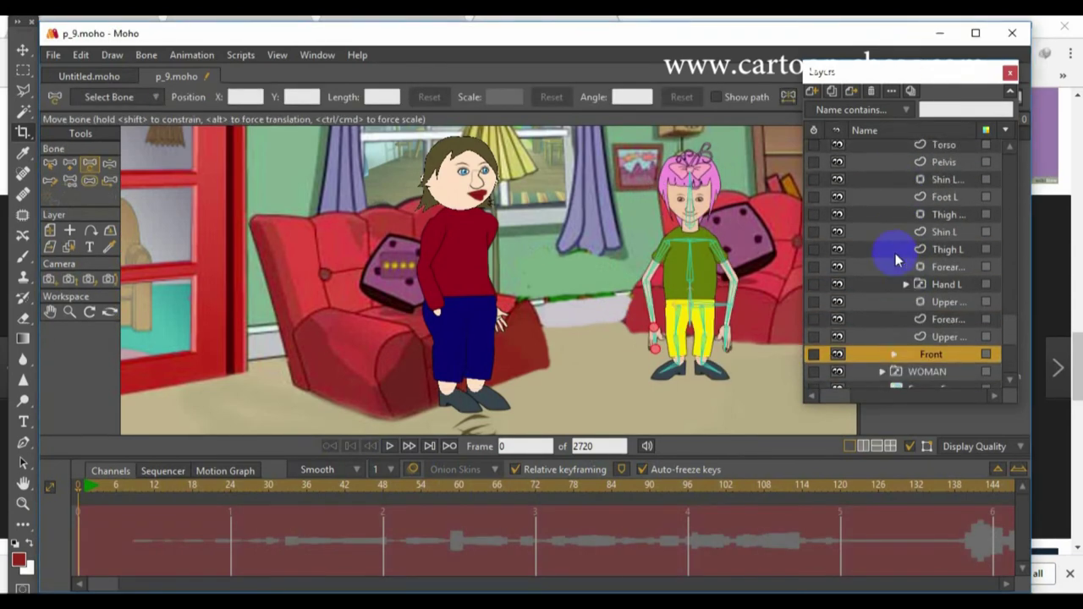
left_click(909, 199)
scroll(904, 204, "up", 2)
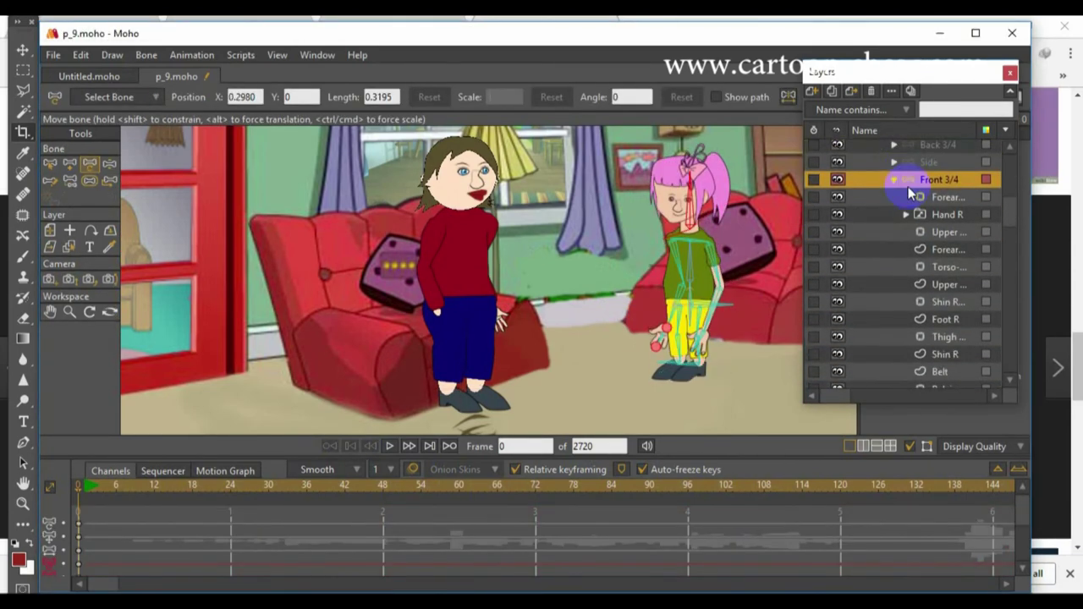
- Check the opacity in the layer settings of the girl's left upper arm and forearm at frame 76
scroll(842, 297, "down", 12)
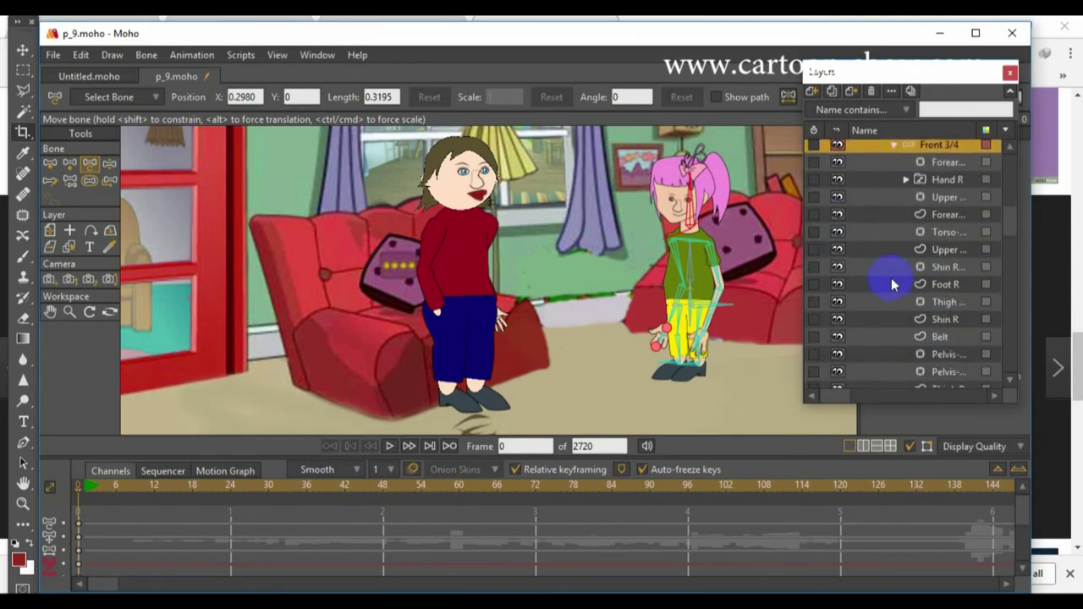
scroll(870, 319, "down", 5)
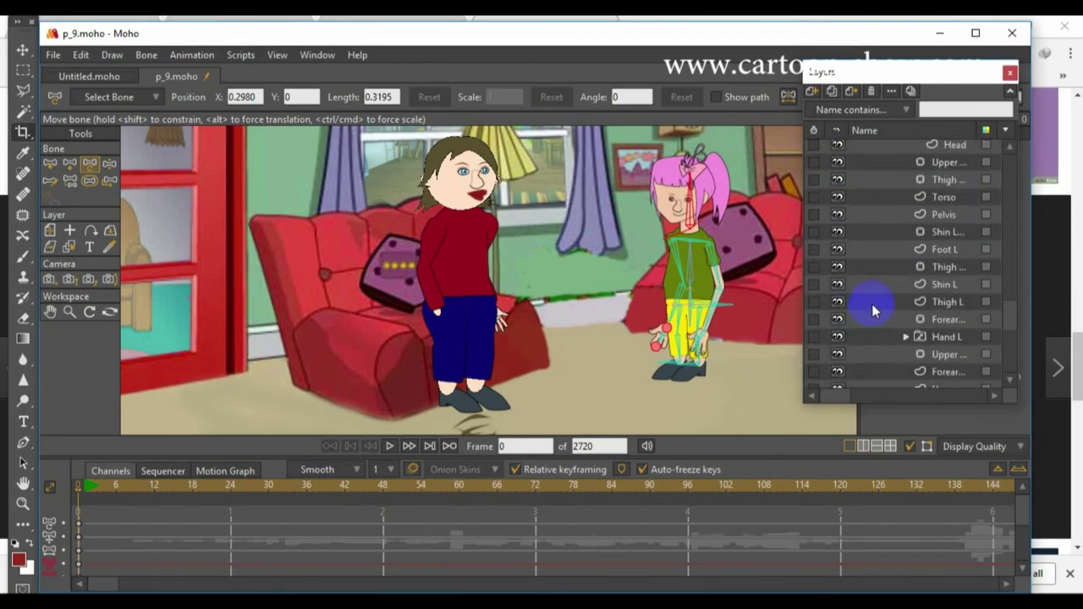
double_click(896, 320)
key("Escape")
left_click(561, 484)
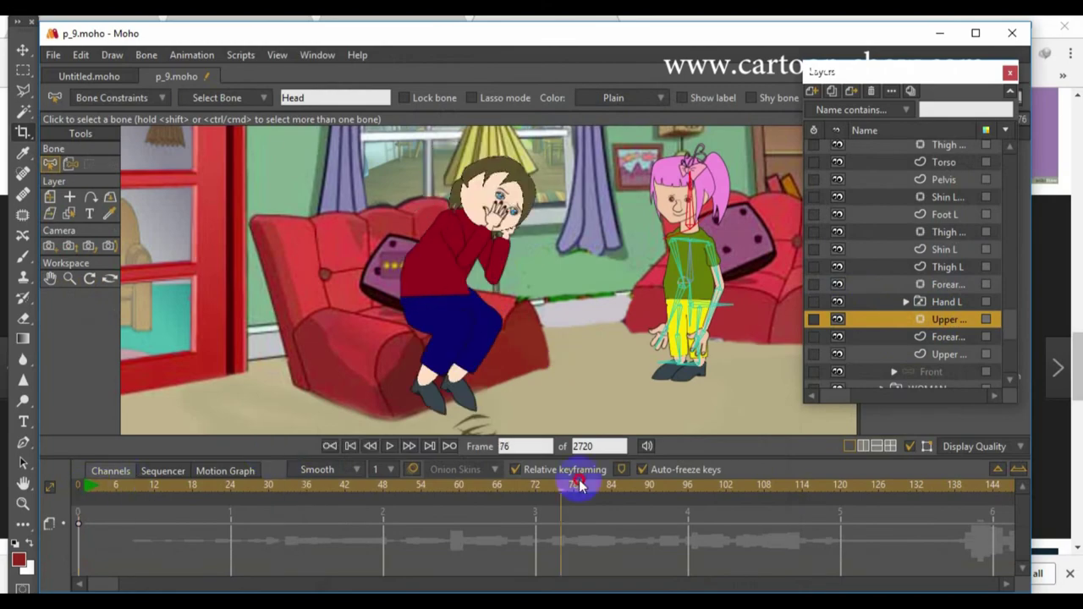
double_click(897, 337)
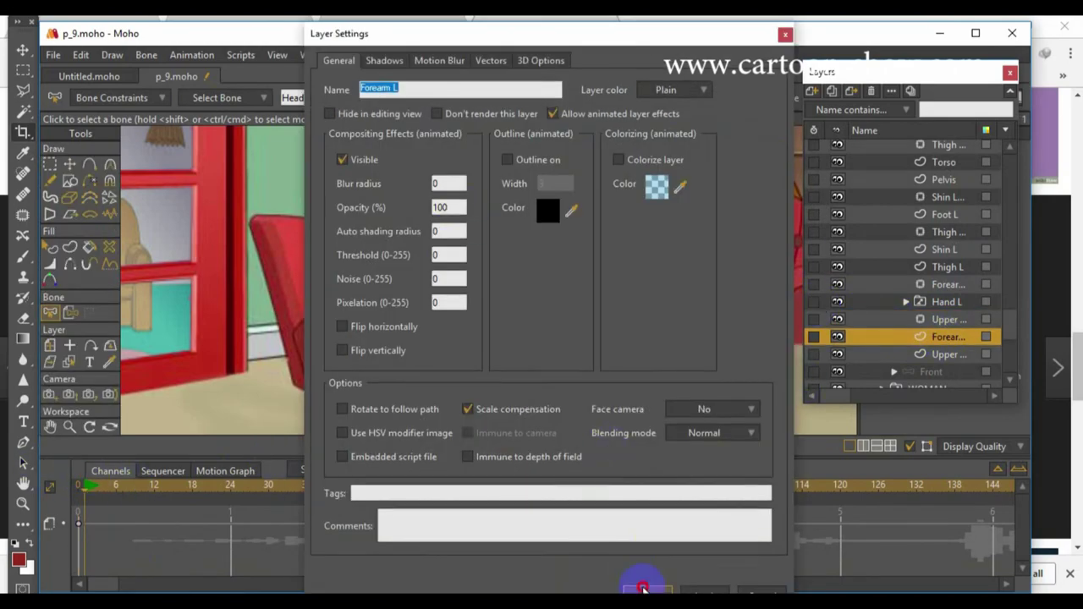
left_click(643, 586)
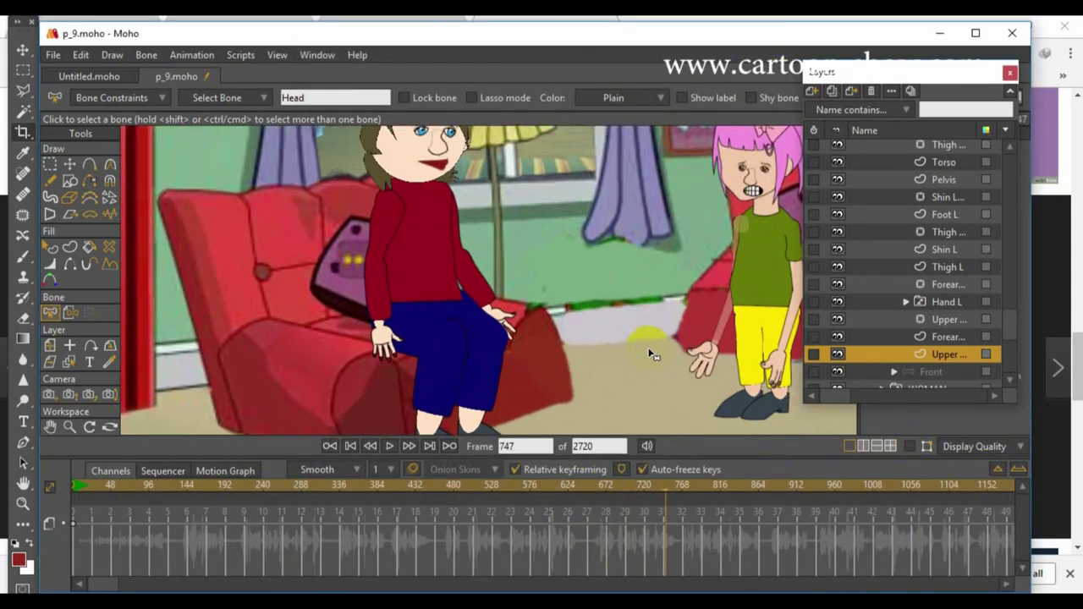
- At frame 1260, key the opacity of the girl's left upper arm layers, setting the upper arm patch to 0%
left_click(206, 581)
left_click(745, 491)
double_click(940, 357)
left_click_drag(452, 208, 368, 208)
type("100")
key("Return")
double_click(938, 340)
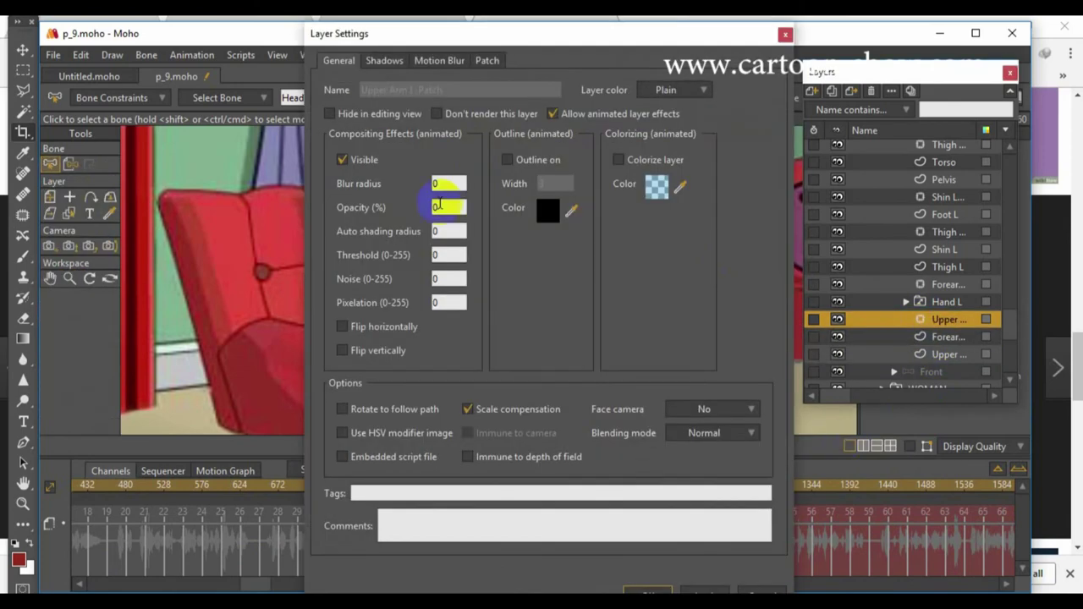
key("Return")
- Adjust the extracted woman's right arm bones in the Front 3/4 layer at frame 1267 and scrub through the hug
mouse_move(757, 490)
left_mouse_down()
mouse_move(769, 486)
mouse_move(754, 478)
left_mouse_up()
scroll(897, 225, "up", 5)
scroll(901, 222, "up", 2)
left_click(882, 266)
left_click(70, 262)
left_click(392, 214)
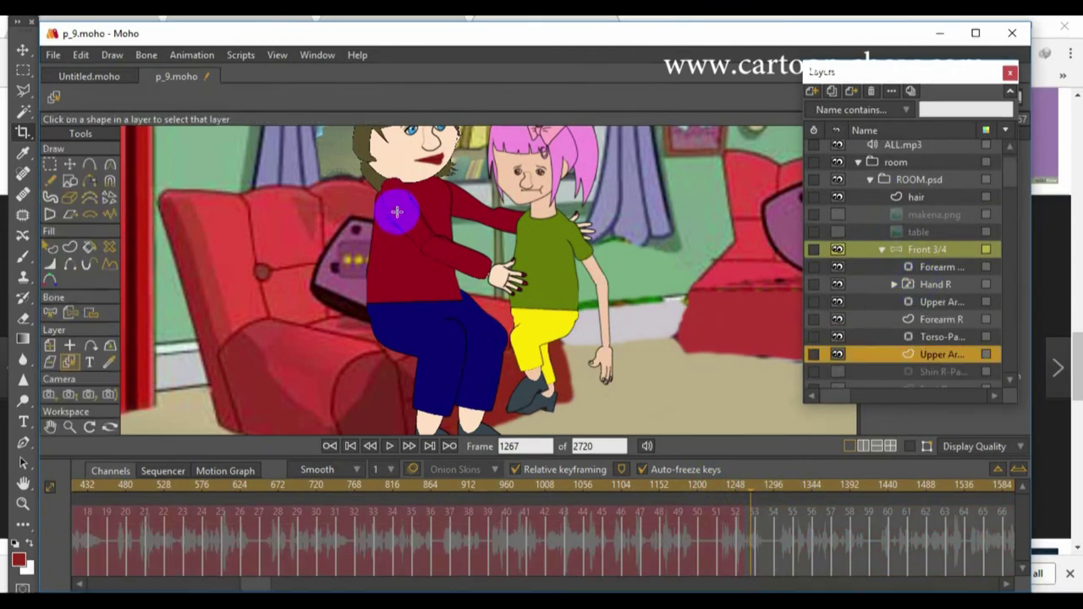
left_click(901, 256)
left_click(398, 203)
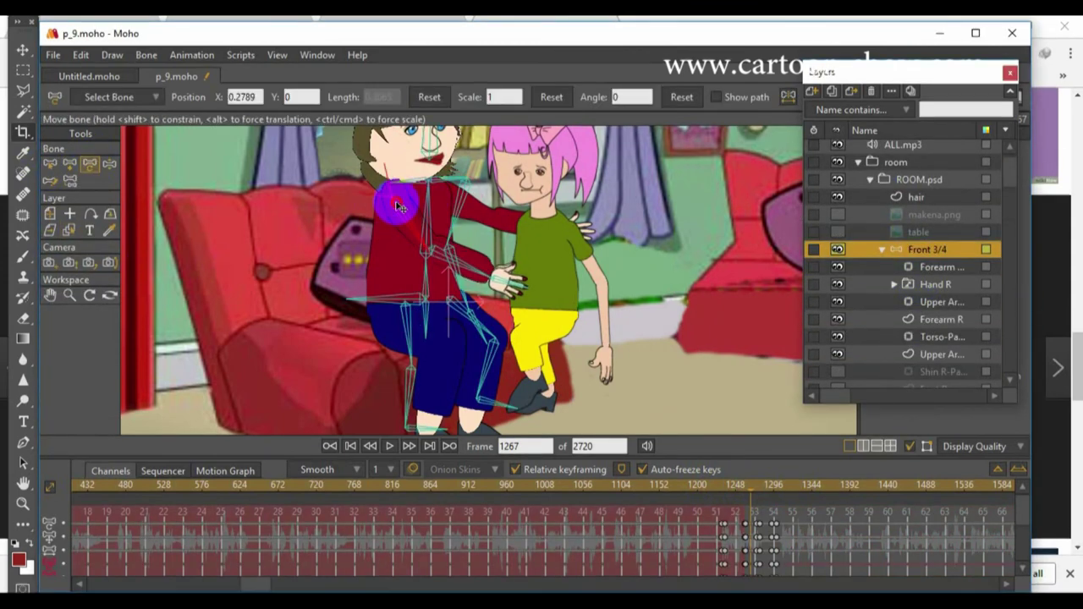
mouse_move(750, 486)
left_mouse_down()
mouse_move(773, 494)
mouse_move(733, 497)
left_mouse_up()
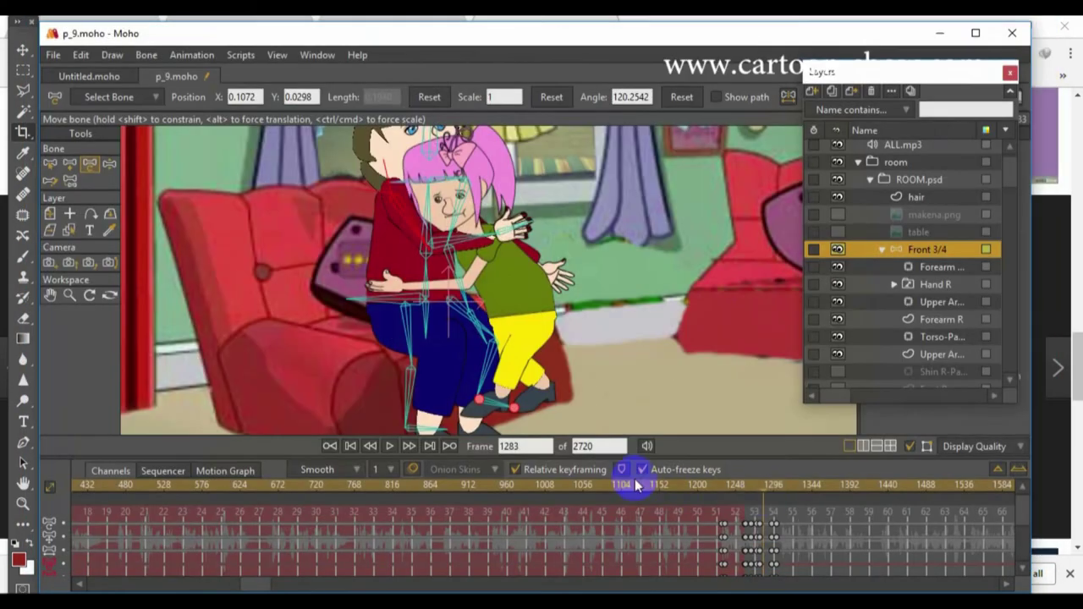
- Adjust the points near the wrist on the extracted woman's Forearm R layer at frame 1277
left_click(758, 489)
left_click(491, 253)
scroll(493, 255, "up", 5)
left_click(70, 163)
left_click(483, 177)
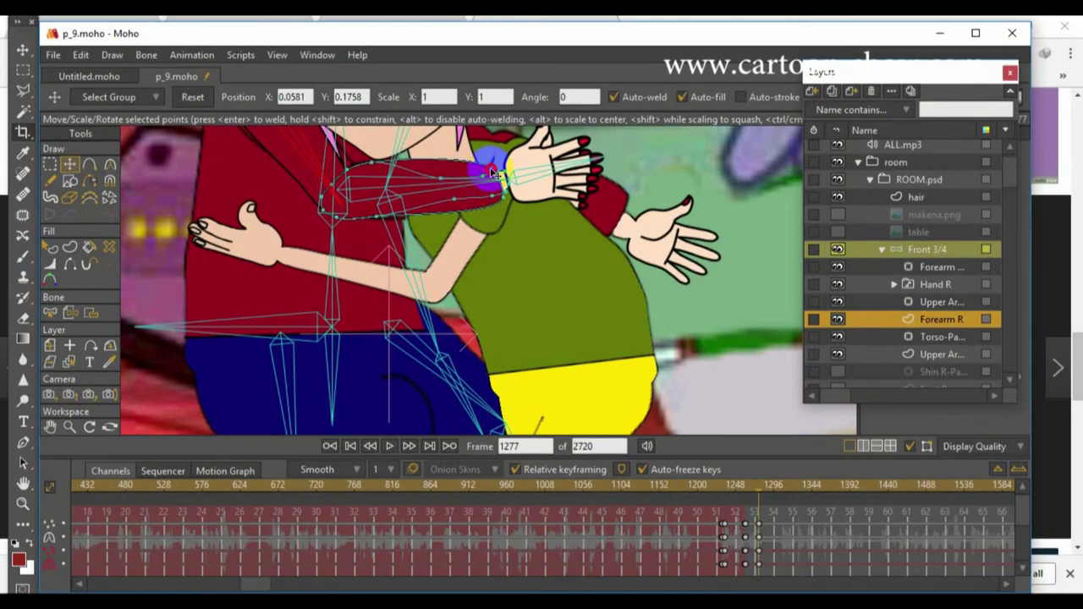
- Move the extracted woman's right upper arm patch to X -0.1454, Y 0.1506 at frame 1277 to cover the elbow
left_click(925, 303)
scroll(310, 237, "down", 5)
key("m")
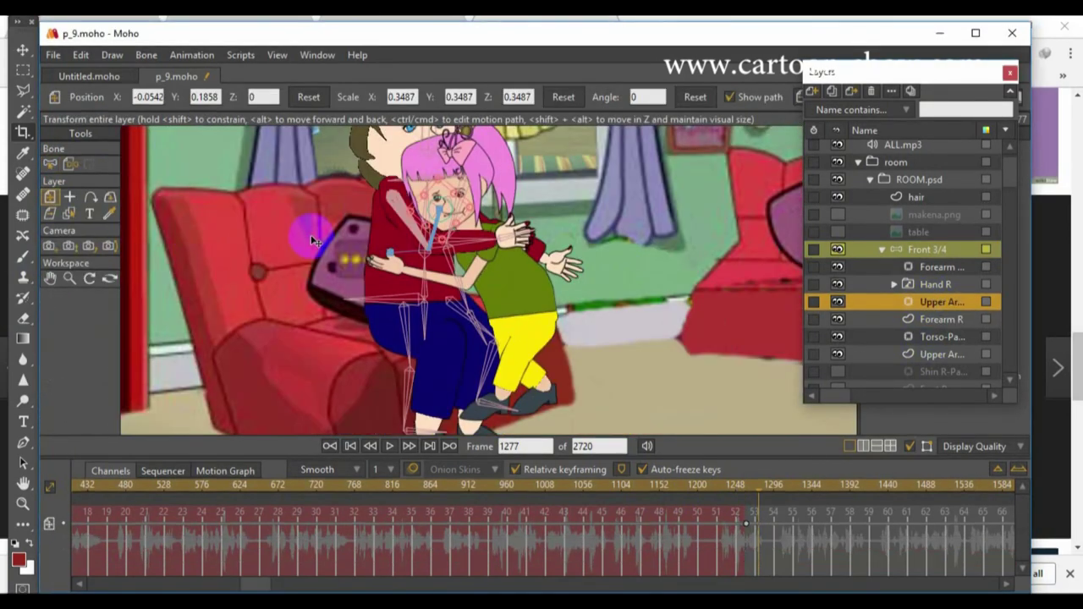
scroll(304, 241, "up", 2)
left_click(70, 166)
left_click(53, 200)
left_click_drag(415, 226, 401, 237)
left_click(69, 165)
- Reposition the same elbow patch at frame 1266 and play back the hug
left_click_drag(759, 491, 751, 501)
left_click(50, 198)
key("0")
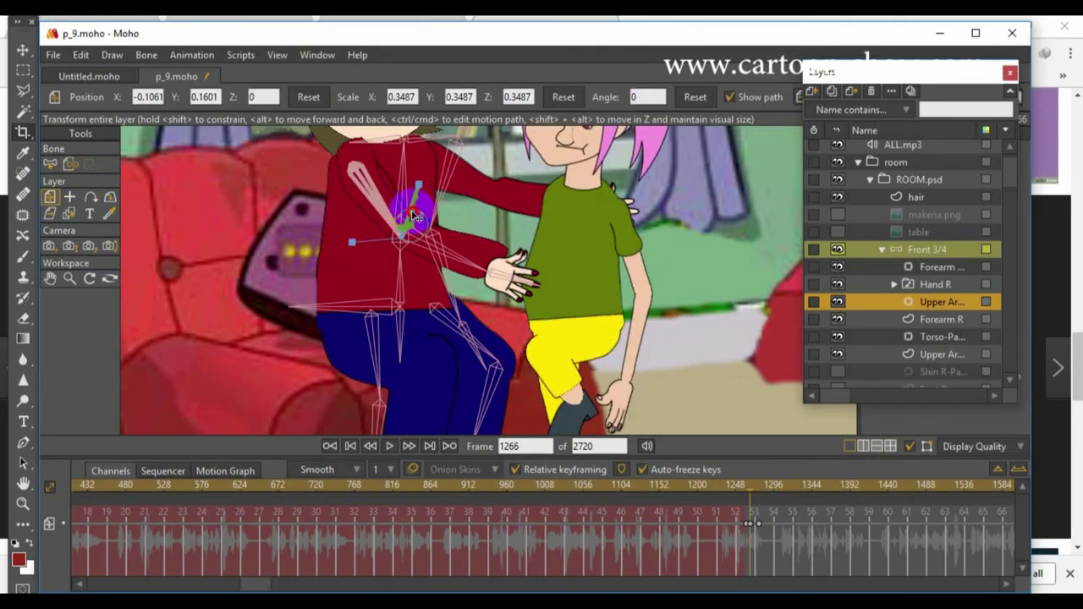
key("space")
key("space")
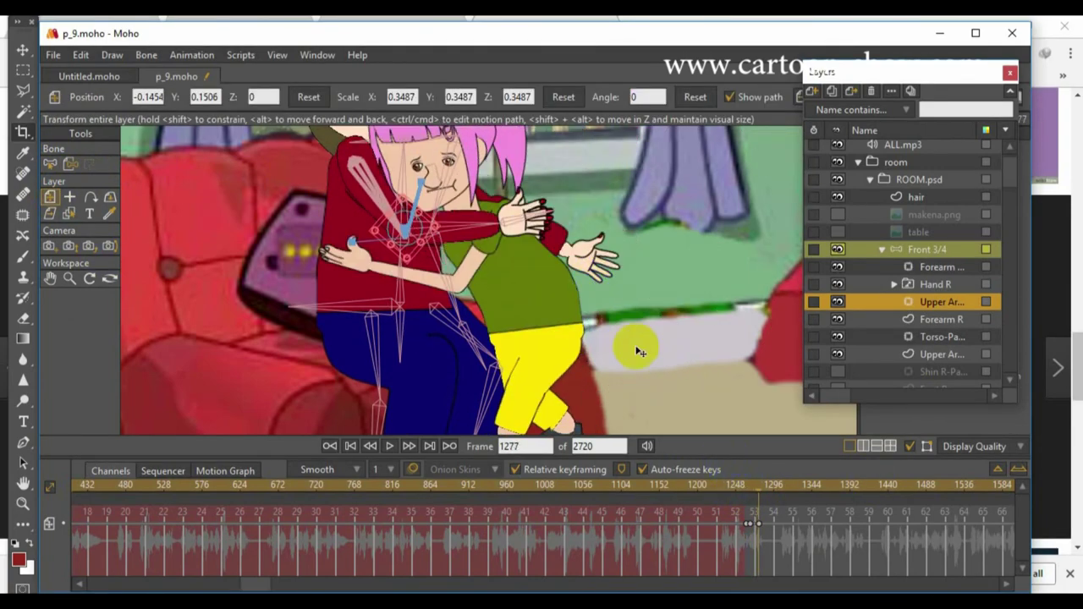
- Expand the WOMAN group and set the original Hand R layer's opacity to 0% at frame 1267
left_click(751, 491)
scroll(909, 261, "down", 12)
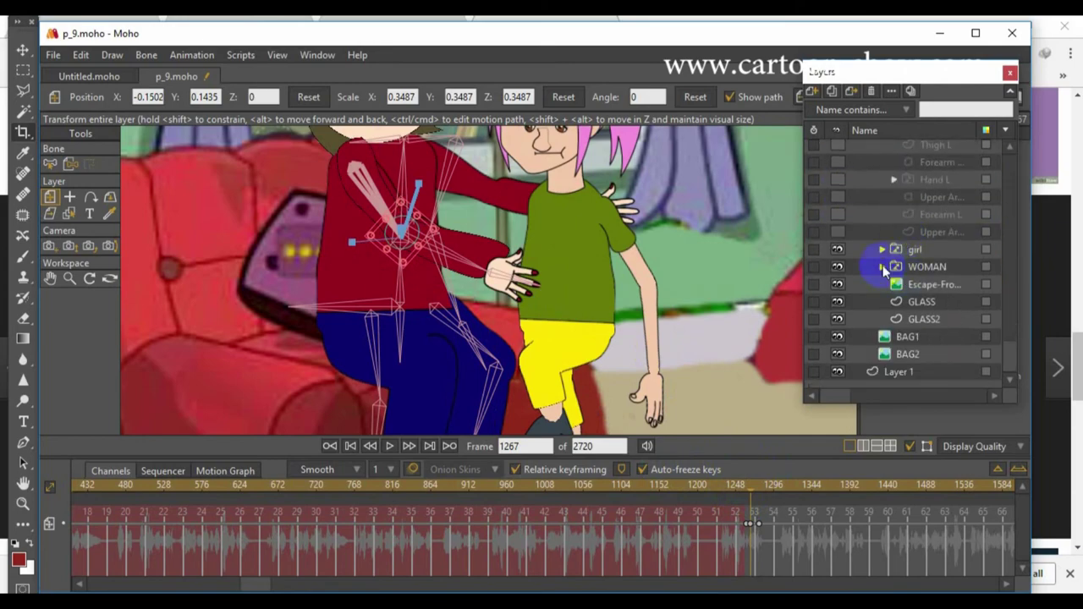
left_click(883, 266)
double_click(841, 288)
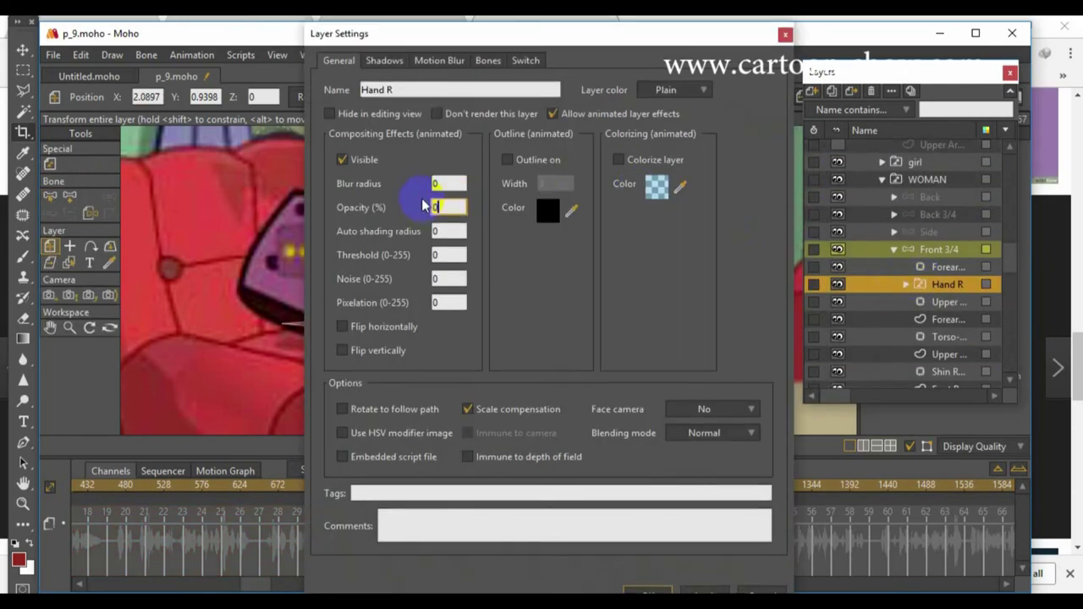
key("Return")
- Enlarge the extracted woman's right upper arm patch to a scale of 0.4796 at frame 1267
left_click(69, 263)
left_click(469, 246)
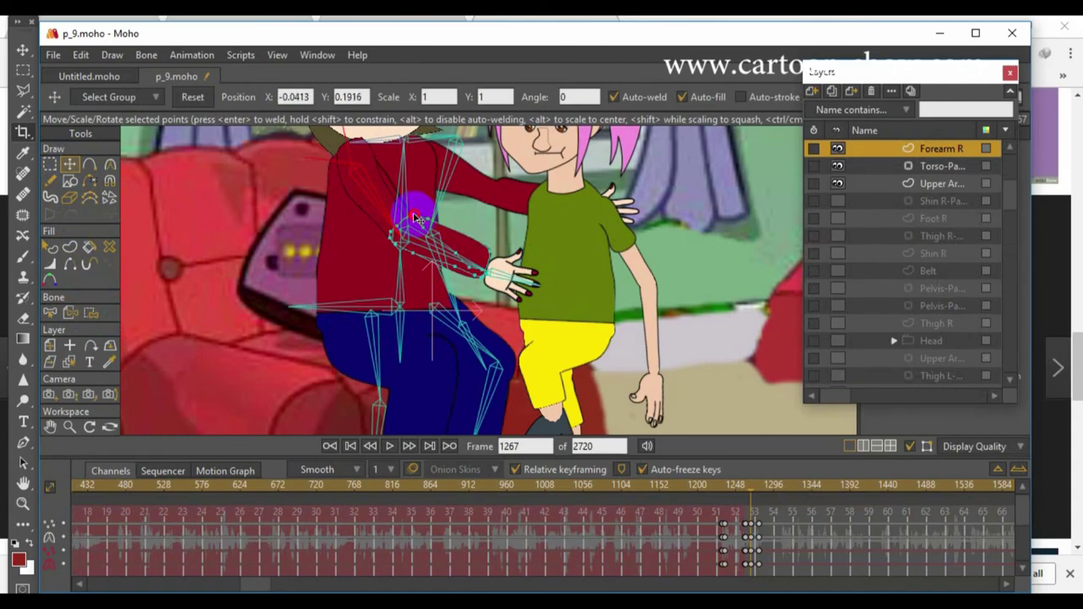
scroll(947, 191, "up", 1)
left_click(928, 183)
left_click(49, 199)
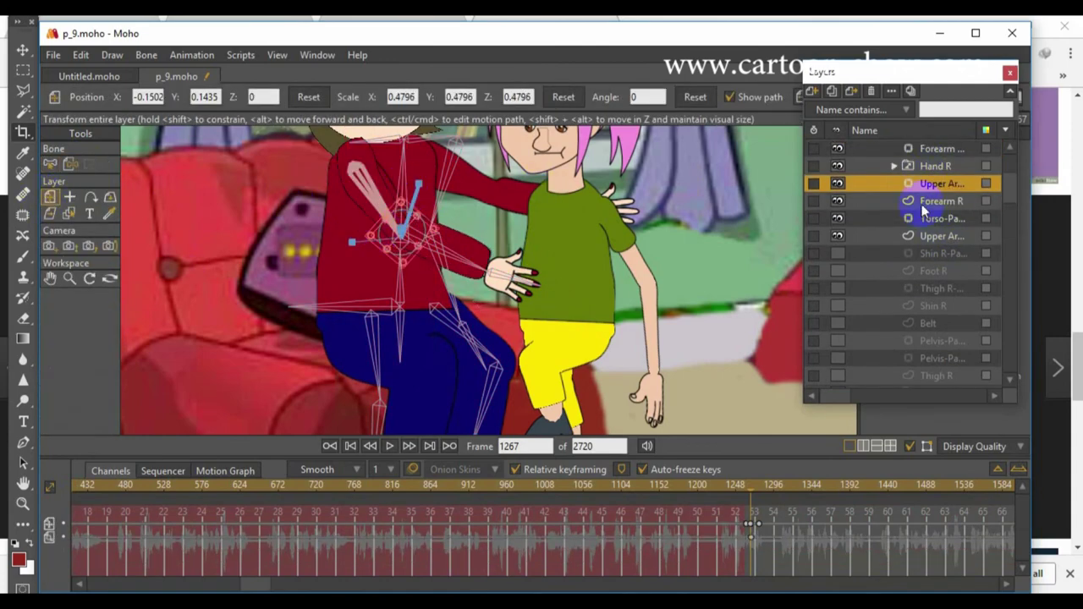
left_click(923, 204)
- Adjust the points of the extracted right upper arm near the elbow at frame 1267 and play back the result
left_click(926, 236)
left_click(70, 166)
left_click(402, 213)
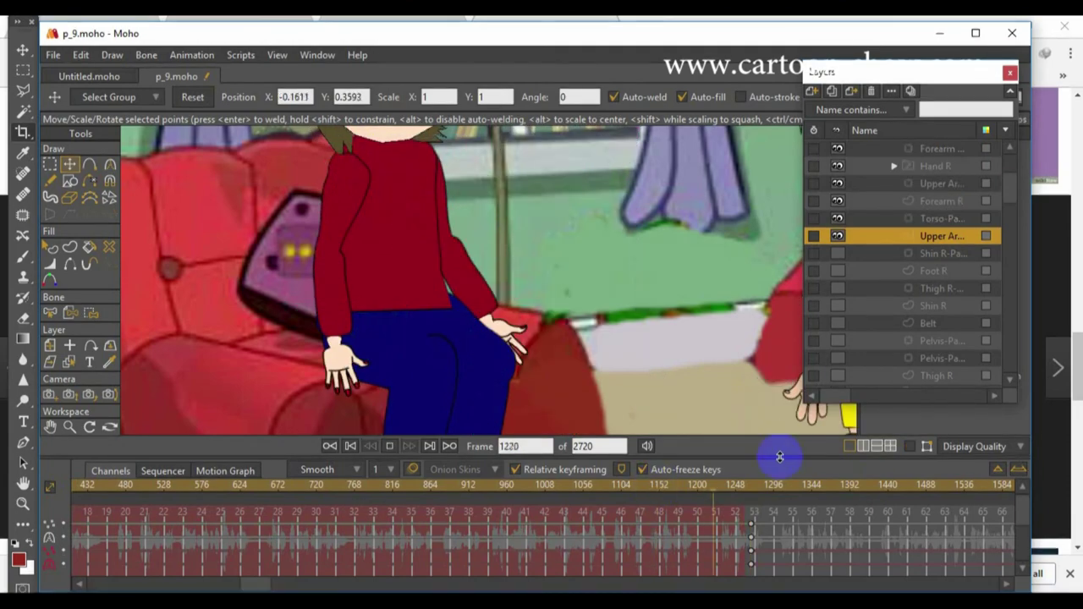
key("space")
- Adjust the extracted Forearm R's wrist points at frame 1284 and play back the hug
left_click_drag(763, 487, 764, 487)
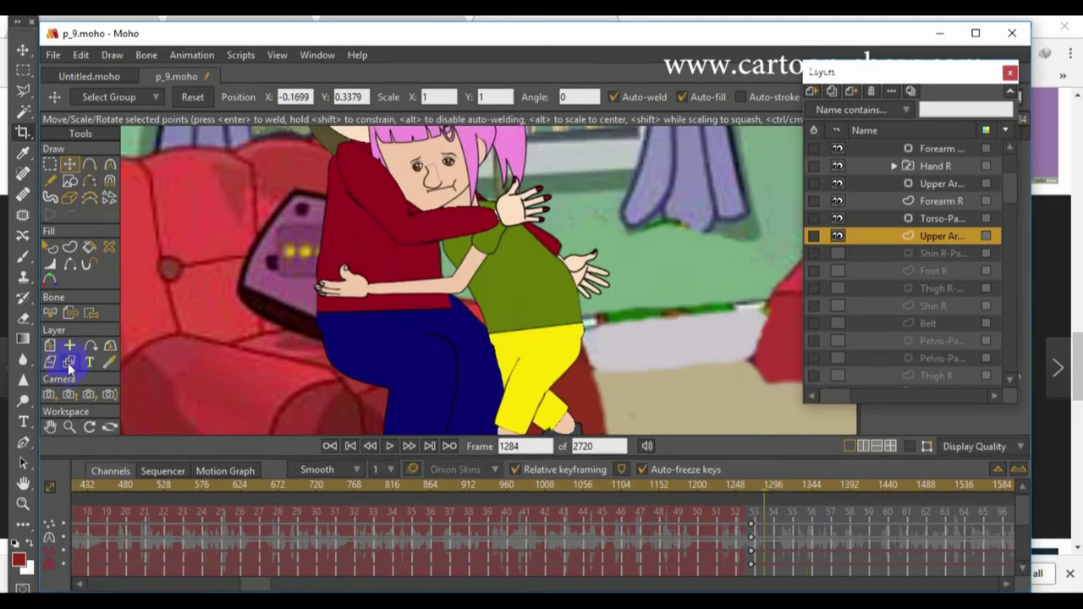
left_click(477, 218, "ctrl+alt")
left_click_drag(496, 201, 500, 199)
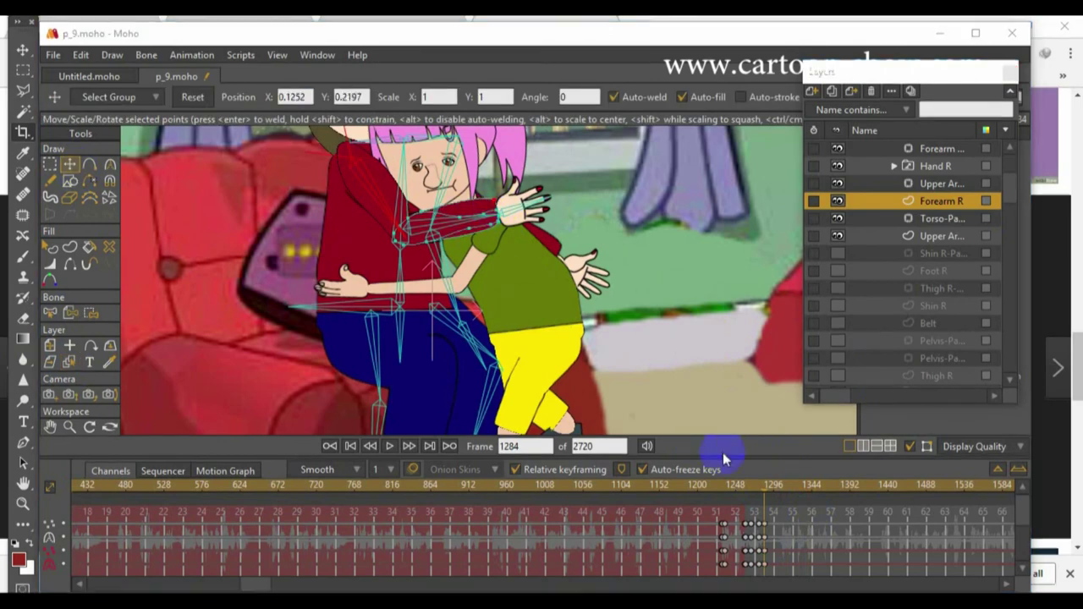
left_click(390, 446)
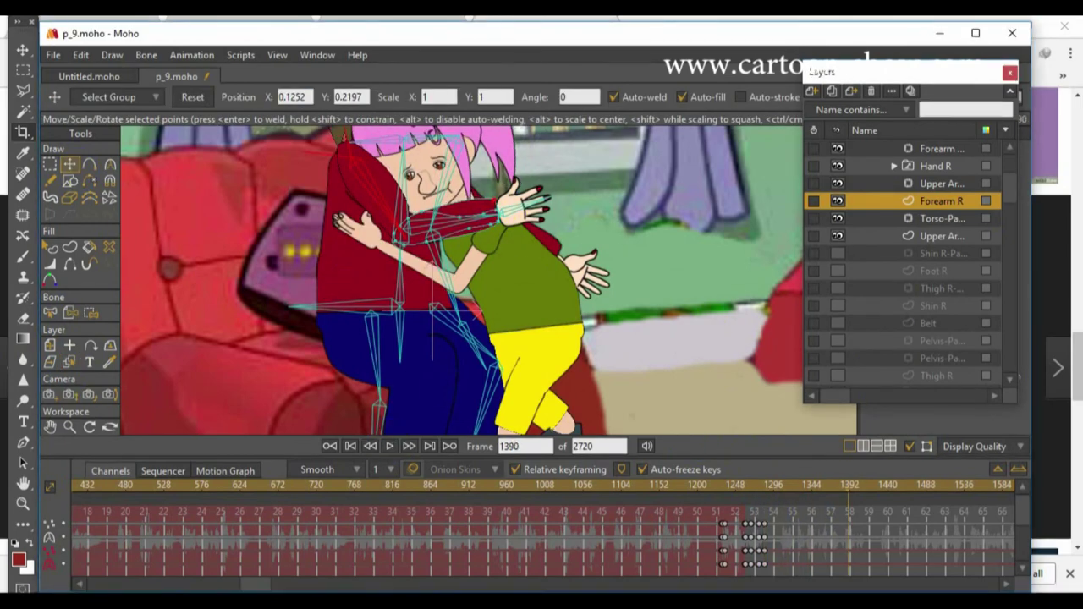
left_click(762, 487)
- Collapse the room group and play the animation from several points leading up to the hug
left_click(860, 167)
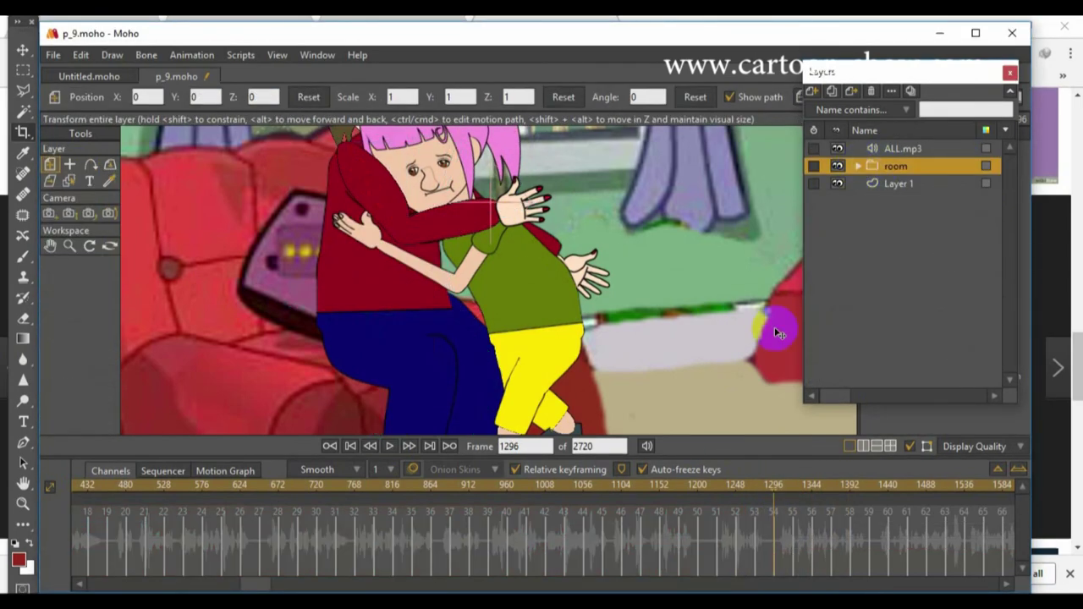
left_click(579, 488)
left_click(391, 446)
left_click(223, 489)
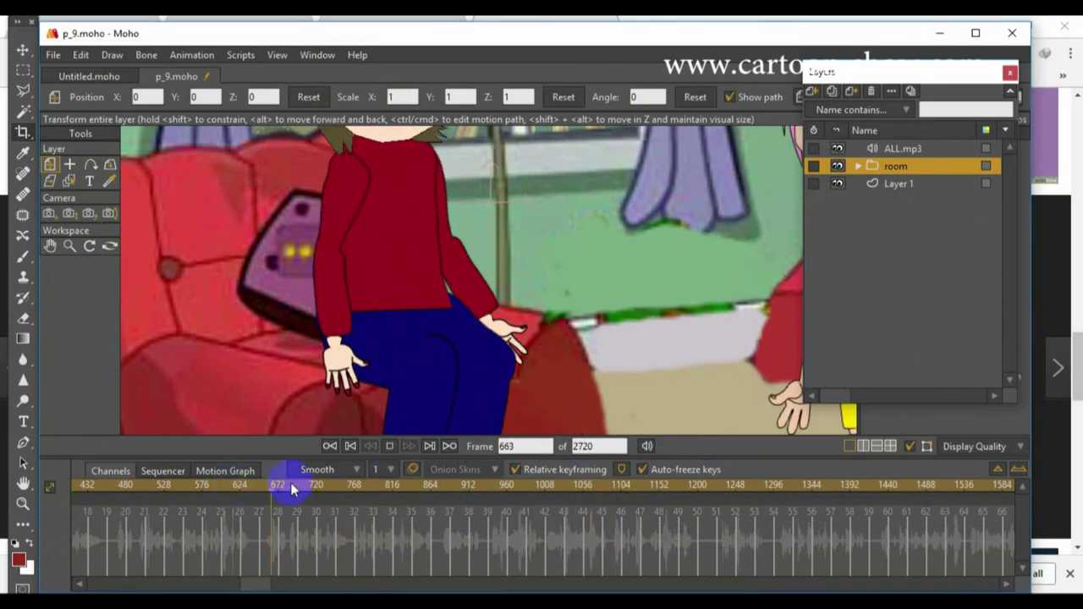
left_click(846, 490)
left_click_drag(255, 584, 264, 584)
left_click(667, 487)
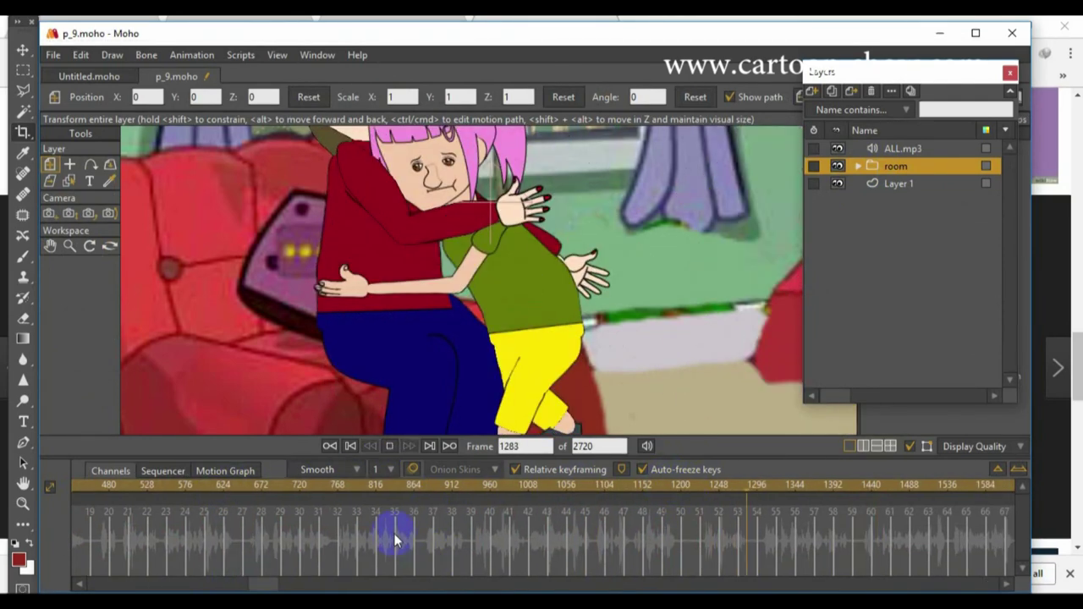
- Set the animation's end frame to 1302 and scrub to frame 1277
left_click(762, 489)
key("Tab")
type("1302")
key("Return")
left_click_drag(605, 489, 743, 490)
- Switch the girl's Eye R and Eye L layers to closed eyes at frame 1277 and play the animation
left_click(860, 167)
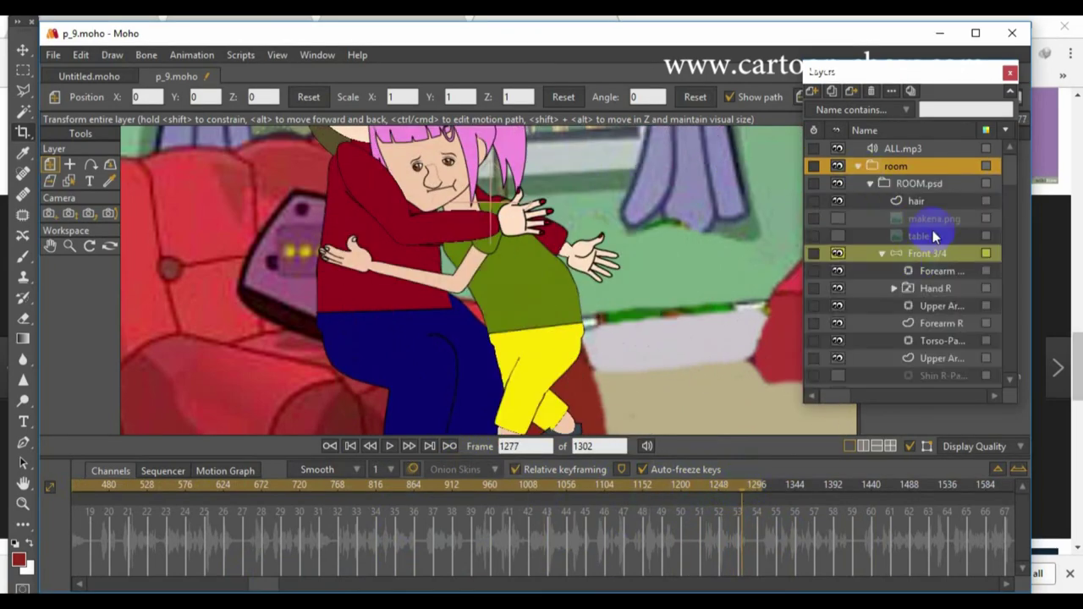
scroll(934, 227, "down", 7)
left_click(884, 184)
scroll(945, 257, "down", 7)
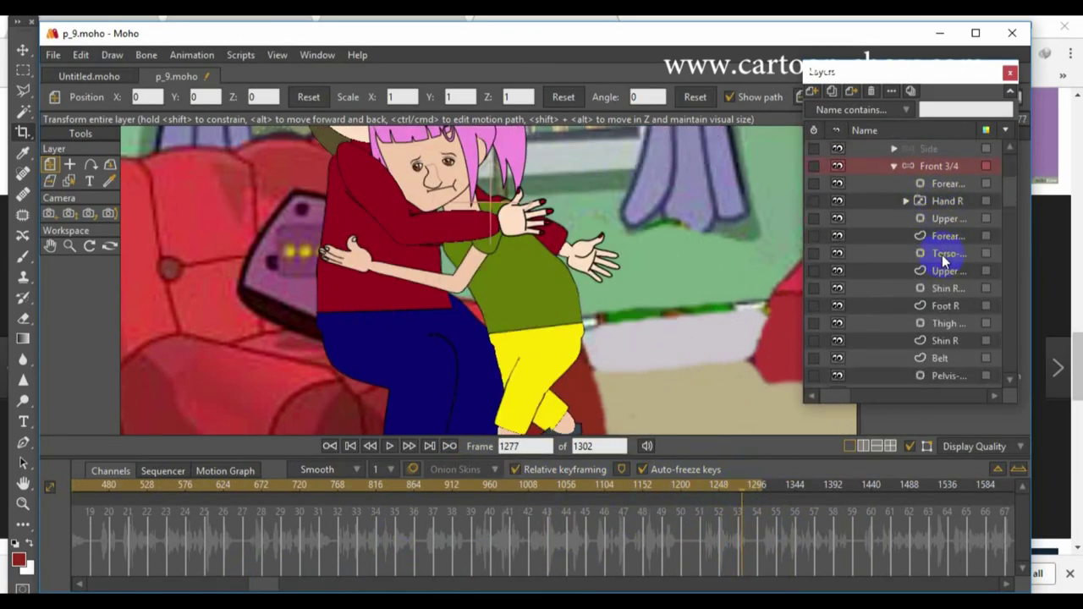
right_click(928, 287)
left_click(944, 322)
right_click(932, 322)
left_click(954, 356)
mouse_move(743, 488)
left_mouse_down()
mouse_move(716, 495)
mouse_move(761, 490)
left_mouse_up()
key("space")
key("space")
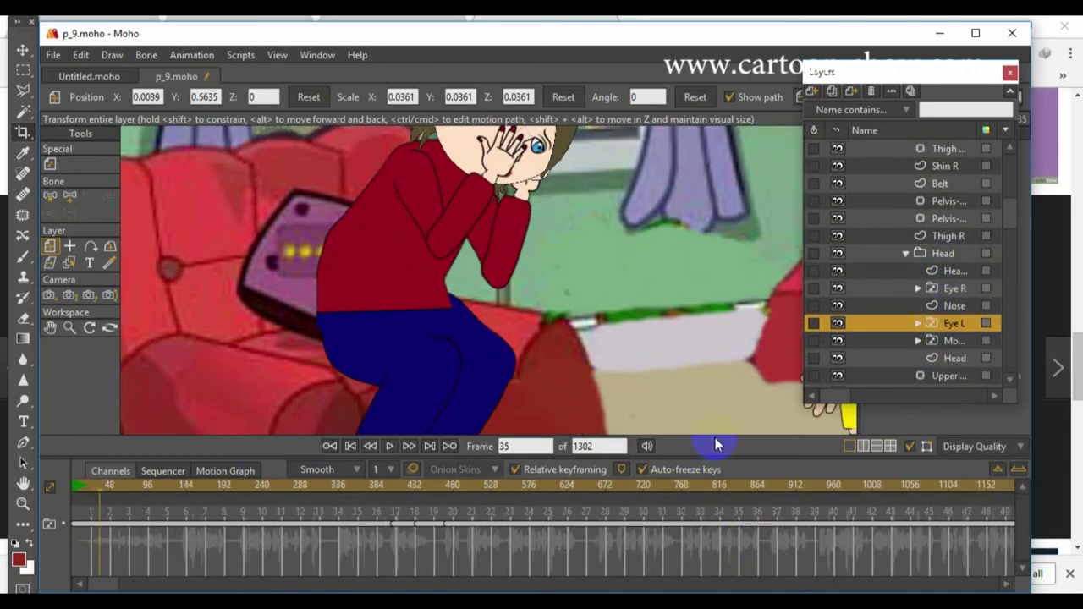
- Extend the animation's end frame to 1390 and review the hug up to frame 1279
left_click_drag(563, 546, 372, 544)
left_click_drag(901, 541, 445, 509)
left_click(535, 486)
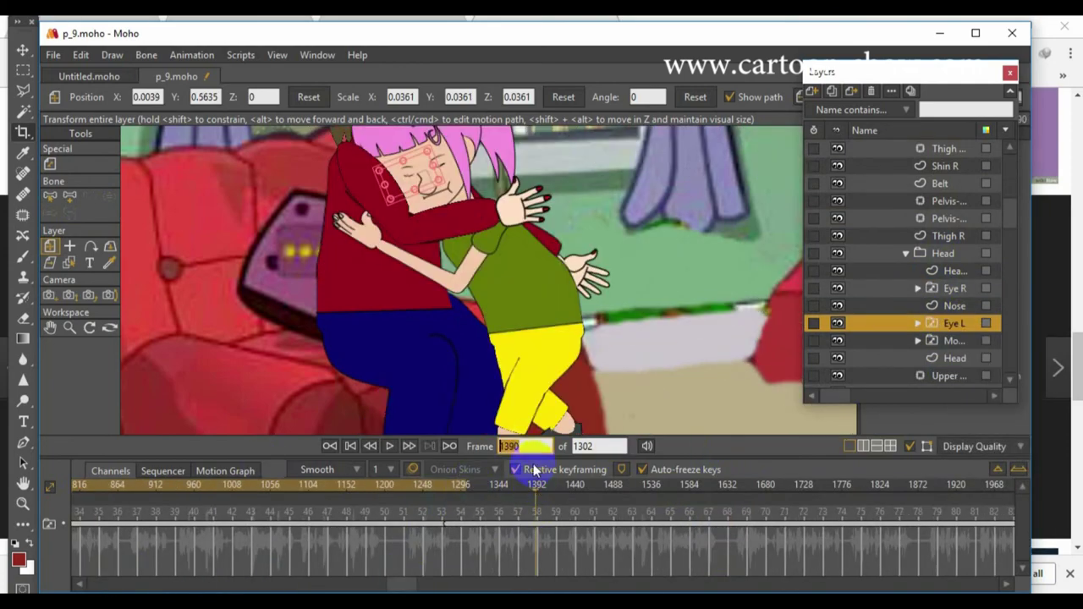
left_click(395, 497)
key("space")
left_click_drag(554, 512, 447, 496)
- Switch the extracted woman's Hand R to a closed hand shape at frame 1279
scroll(942, 234, "up", 5)
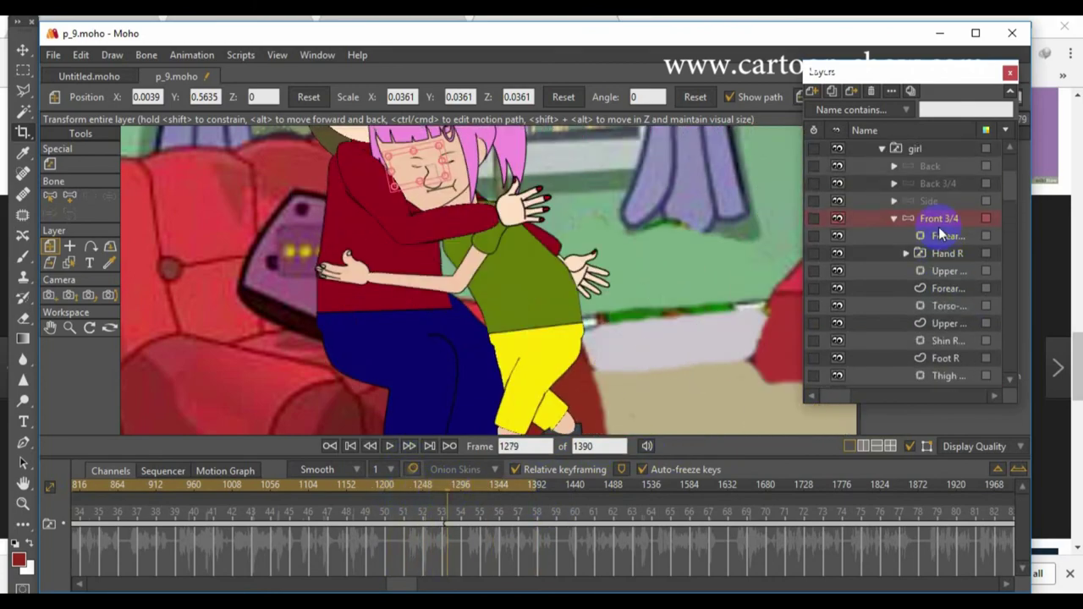
scroll(941, 232, "up", 2)
left_click(882, 202)
left_click(909, 236)
right_click(909, 236)
left_click(923, 313)
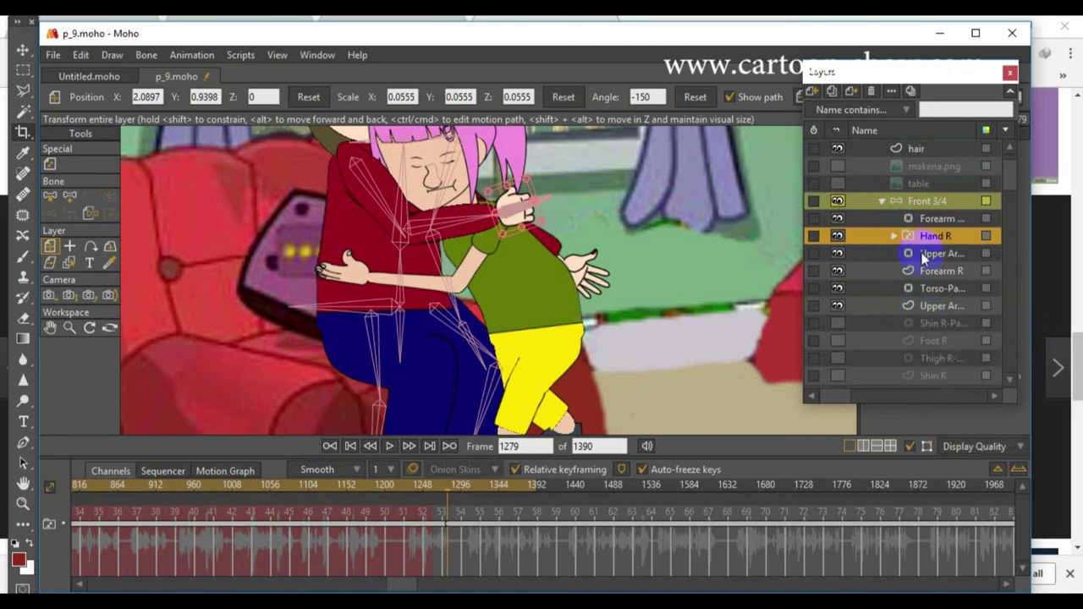
- Switch the original woman's Hand L to a different hand shape for the hug at frame 1279
scroll(922, 242, "down", 5)
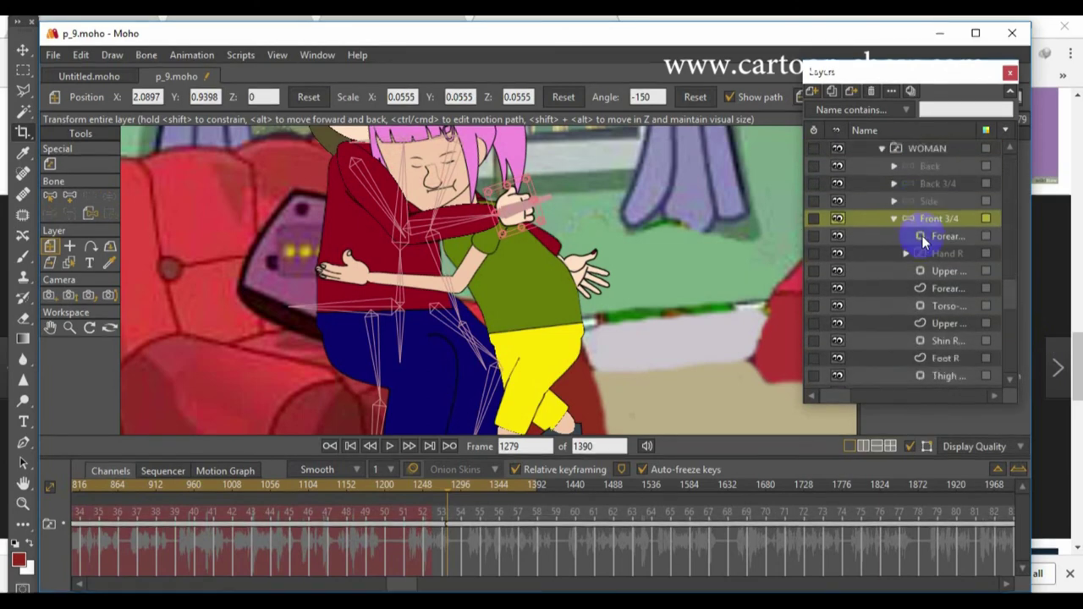
scroll(922, 239, "down", 4)
left_click(920, 223)
scroll(908, 237, "up", 7)
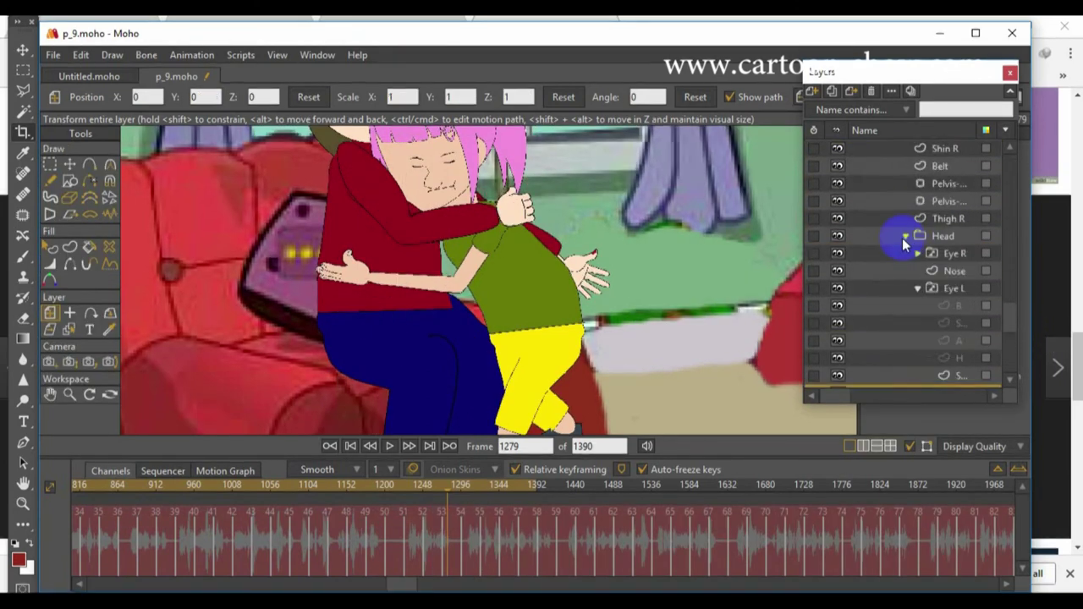
scroll(905, 222, "down", 10)
scroll(899, 220, "down", 1)
right_click(916, 288)
left_click(937, 353)
right_click(921, 290)
left_click(938, 373)
- Freeze the original woman's Front 3/4 pose at frame 1295, moving the Layers window clear of the Style settings
mouse_move(462, 490)
left_mouse_down()
mouse_move(404, 496)
mouse_move(474, 492)
left_mouse_up()
left_click_drag(898, 73, 731, 72)
left_click(461, 493)
scroll(773, 236, "up", 10)
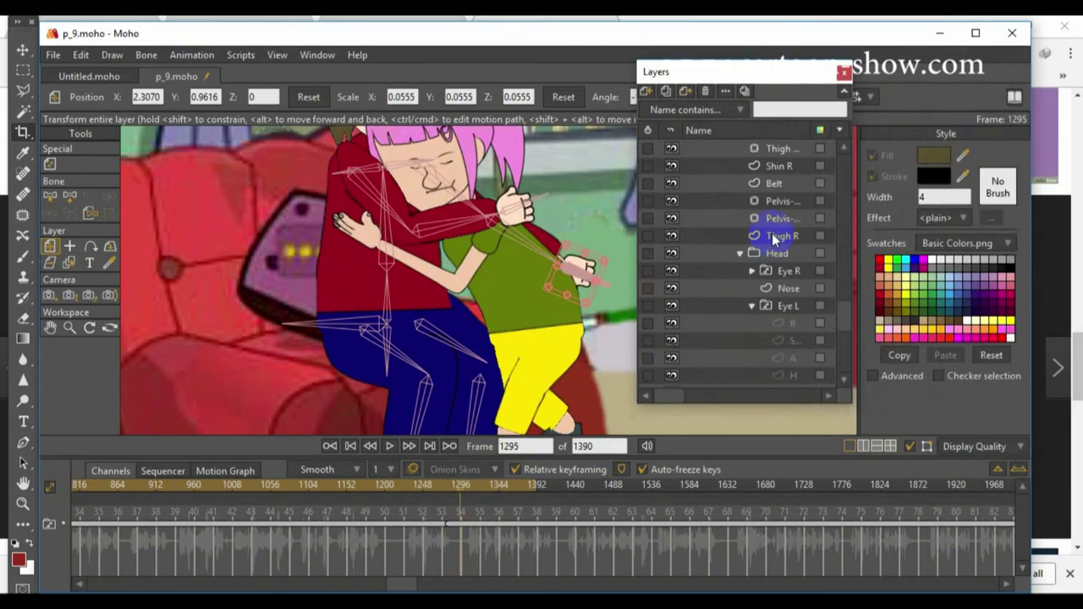
left_click(768, 200)
left_click(147, 56)
left_click(166, 374)
- Bend the original woman's left arm bones so her hand rests higher on the girl's back at frame 1313, and advance to frame 1340
left_click(476, 488)
left_click(475, 487)
left_click(90, 164)
left_click_drag(516, 240, 520, 245)
left_click_drag(580, 283, 565, 296)
left_click(458, 204)
left_click_drag(459, 206, 556, 249)
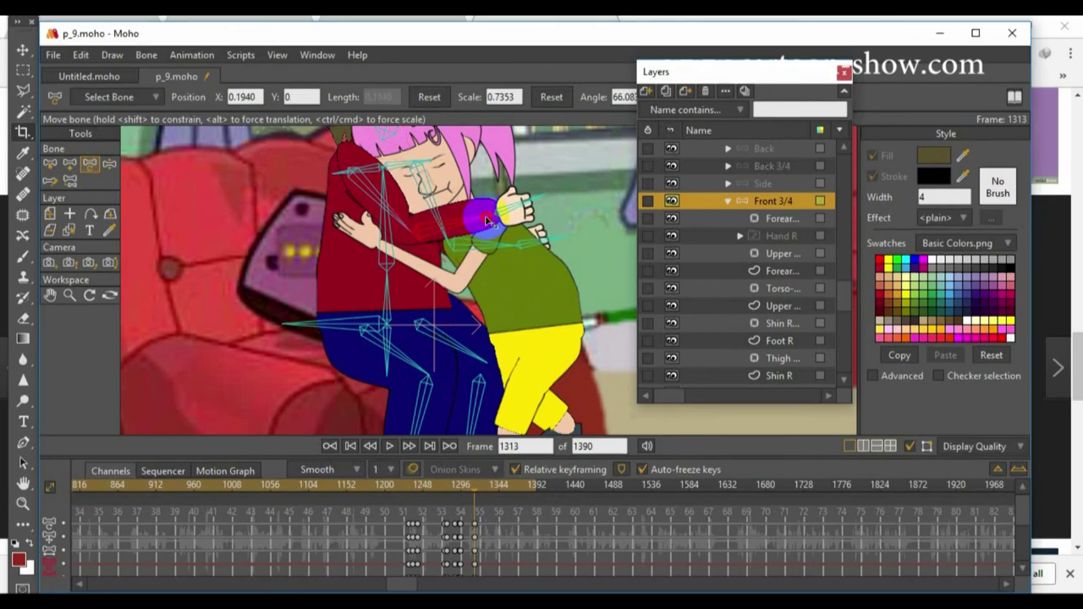
left_click(500, 484)
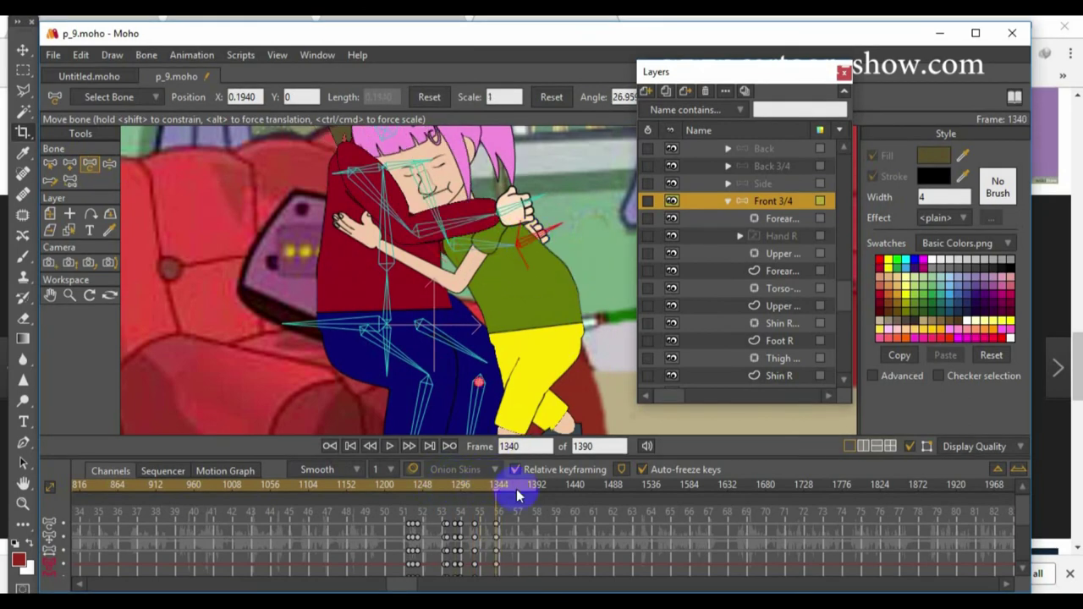
- Freeze the extracted woman's Front 3/4 pose at frame 1340 and once more slightly further along the timeline
scroll(769, 235, "up", 15)
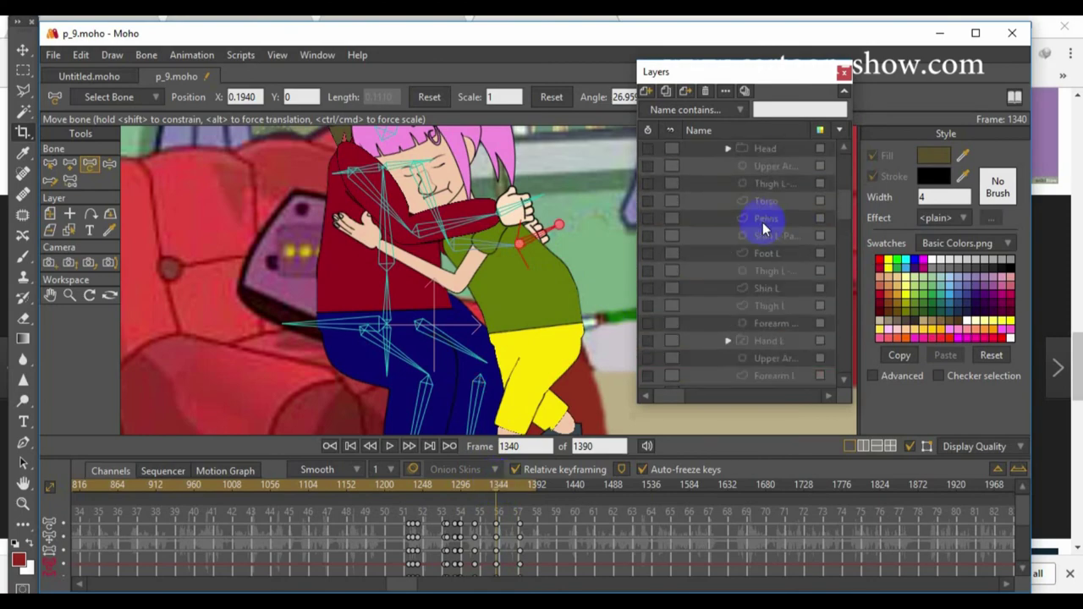
left_click(767, 252)
left_click(146, 55)
left_click(165, 373)
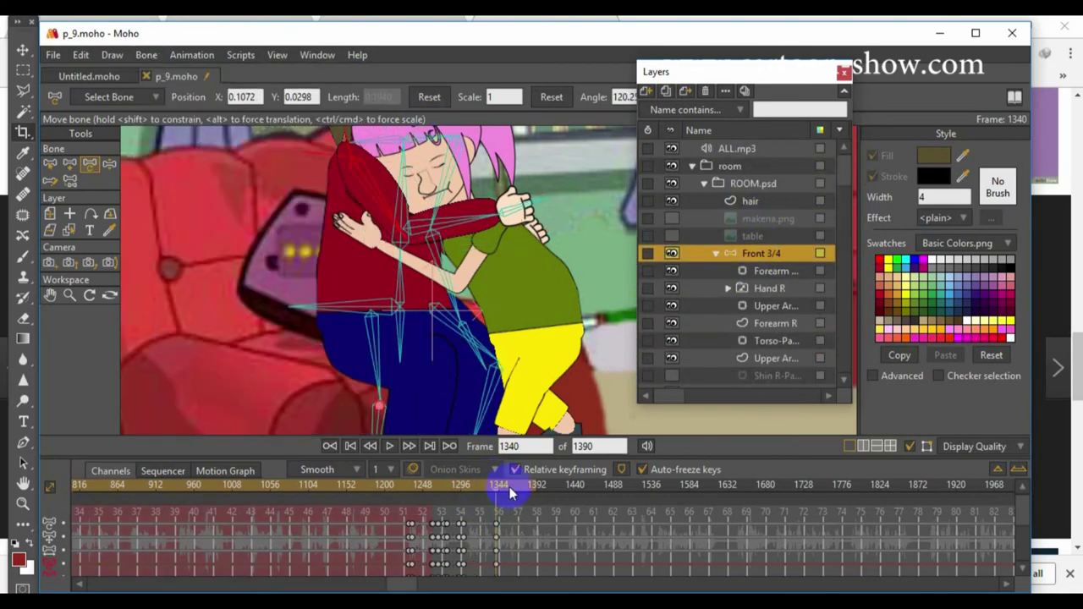
left_click(149, 56)
left_click(166, 373)
- Raise the extracted woman's right hand to the girl's head at frame 1409 and adjust the points of Forearm R
left_click(554, 485)
left_click_drag(474, 227, 440, 186)
left_click(70, 231)
left_click(454, 180)
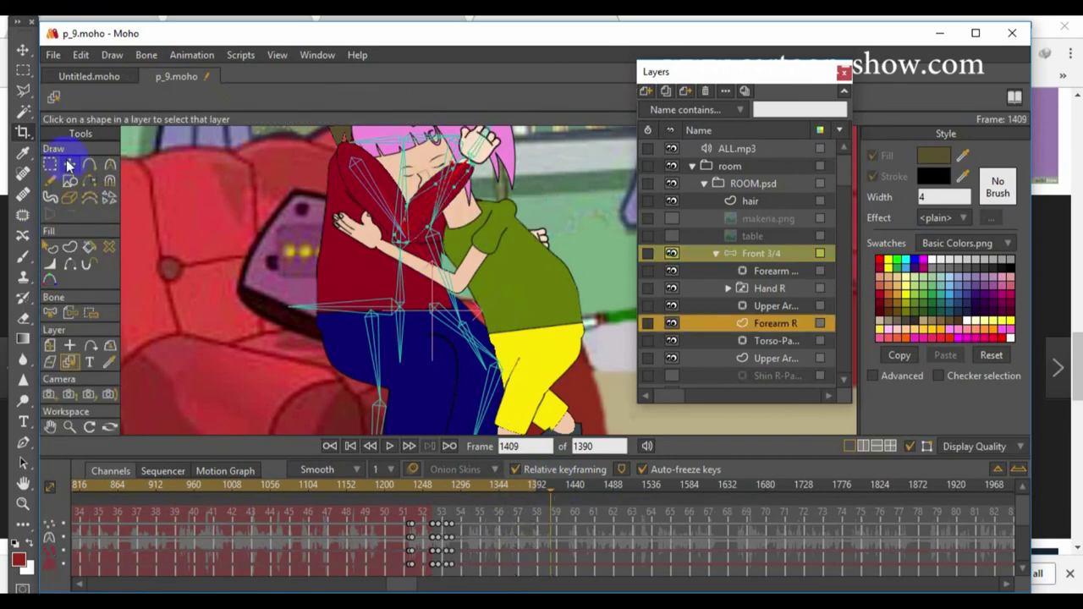
left_click(69, 164)
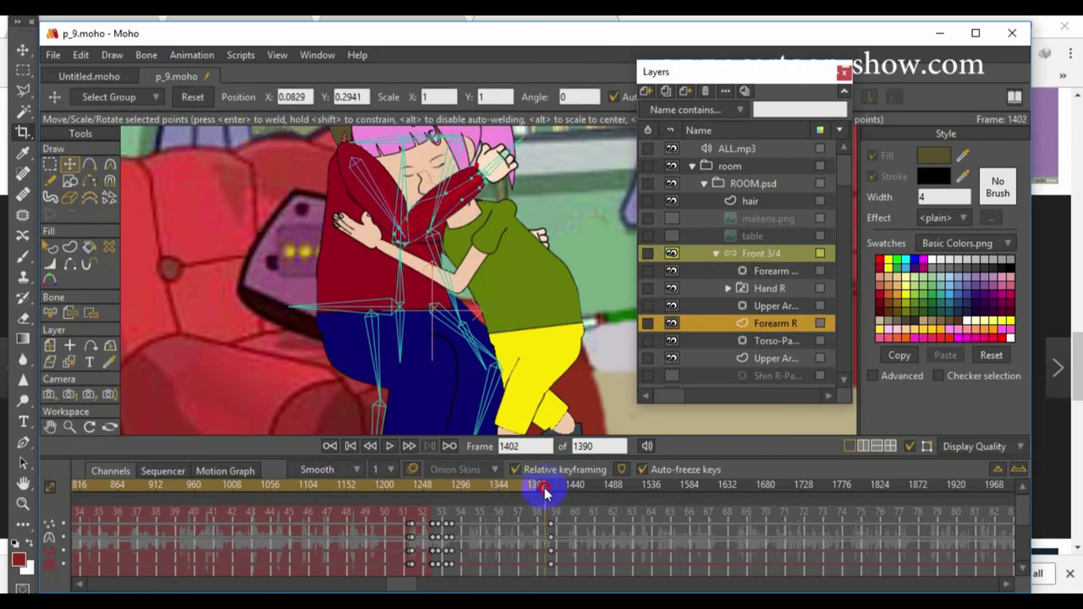
left_click_drag(546, 493, 531, 488)
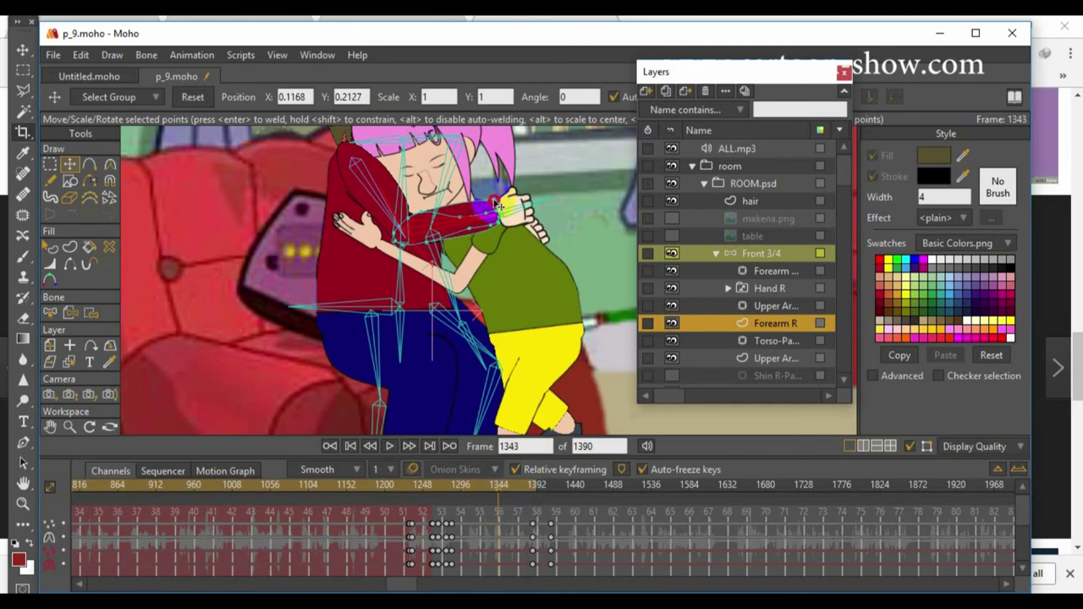
- Freeze the extracted woman's Front 3/4 pose at frame 1436
left_click_drag(460, 491, 570, 498)
left_click(147, 55)
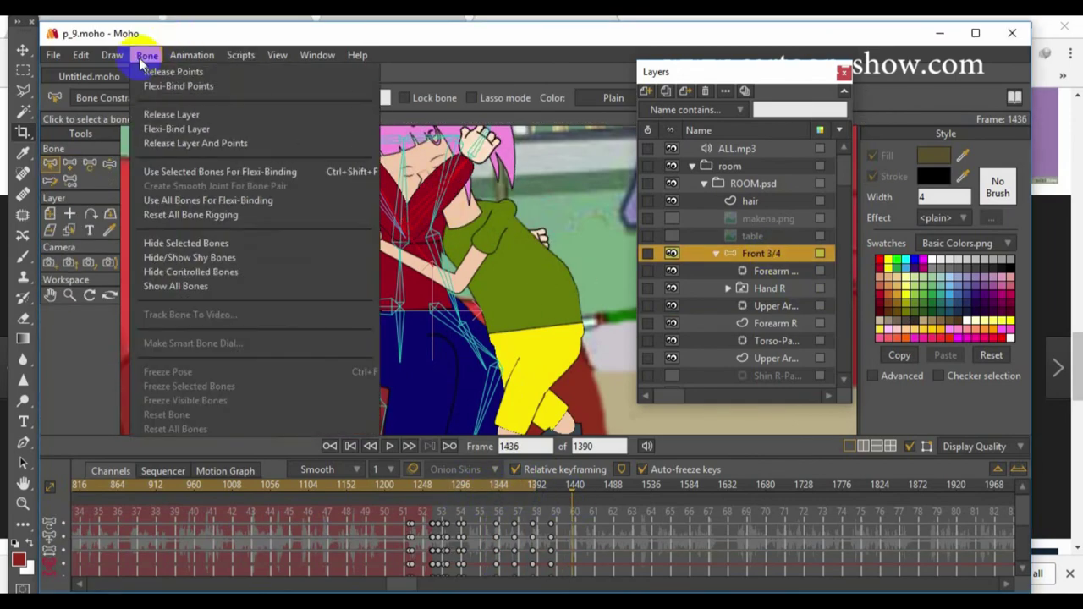
left_click(146, 58)
left_click(145, 58)
left_click(168, 373)
- Set the animation's end frame to 1489 and play back the hug
left_click(69, 164)
type("1489")
key("Return")
left_click(338, 491)
left_click(389, 446)
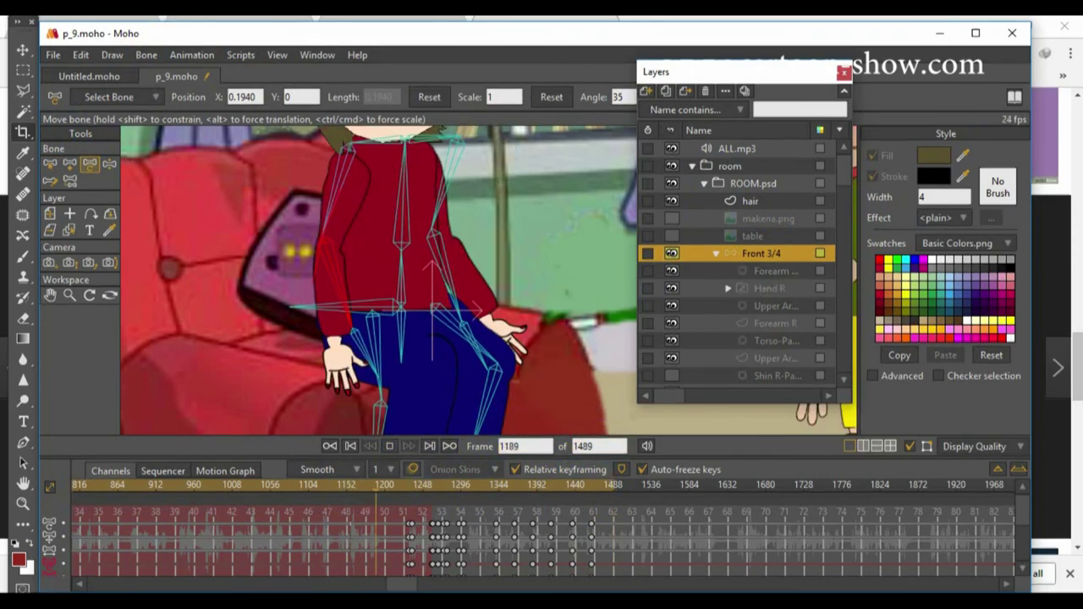
left_click(470, 487)
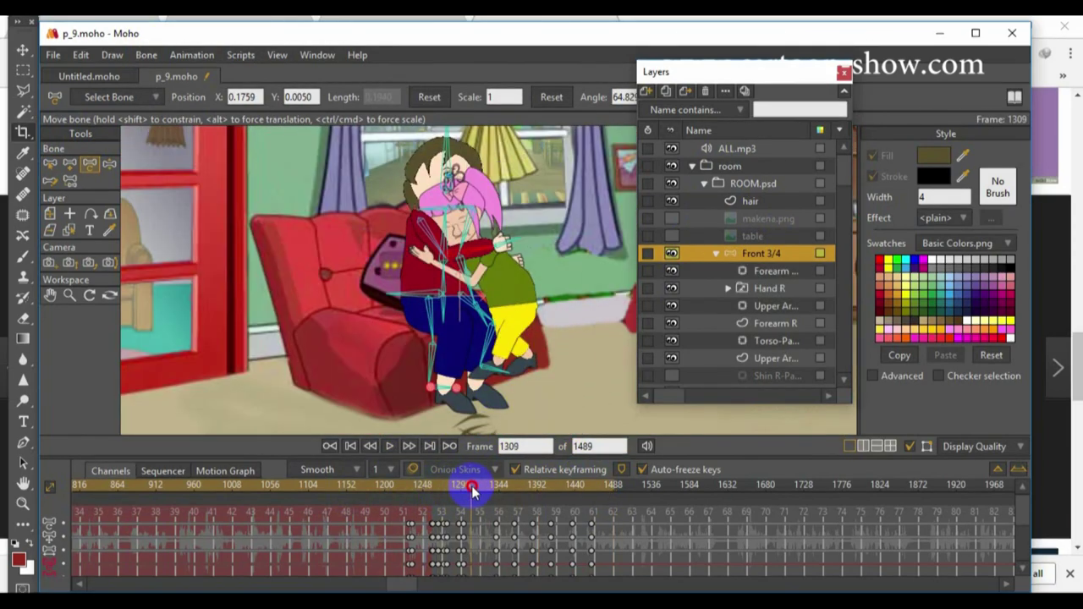
scroll(779, 279, "down", 10)
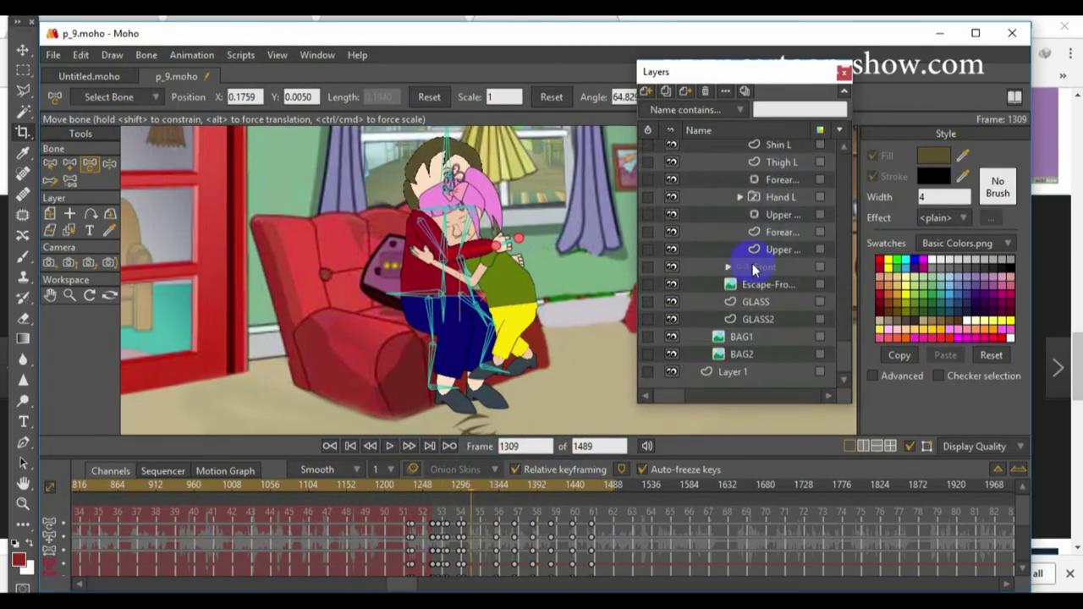
left_click(752, 262)
left_click(52, 55)
left_click(771, 259)
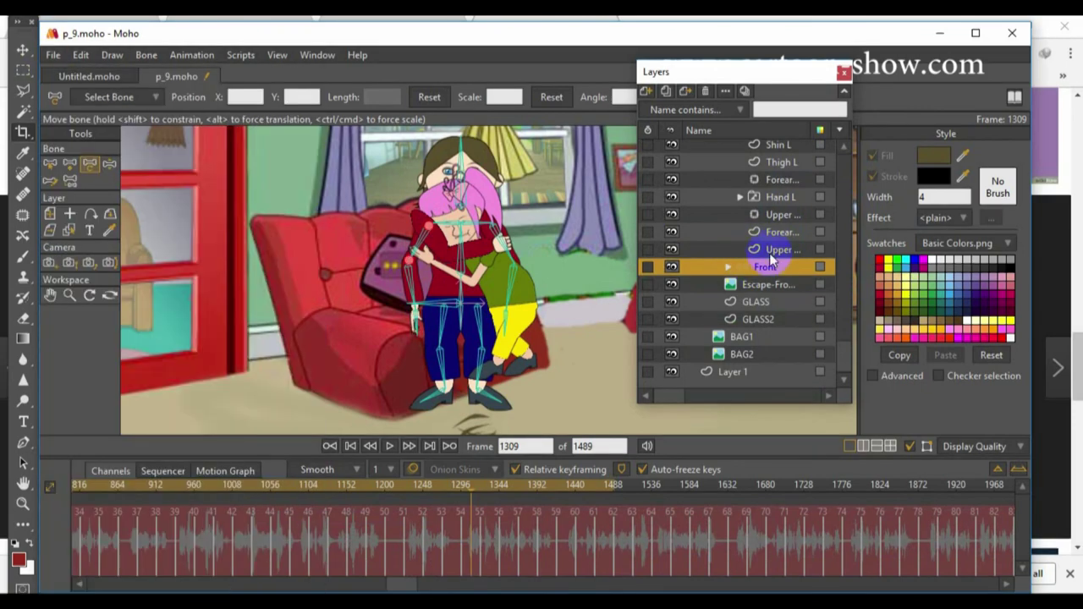
mouse_move(840, 337)
left_mouse_down()
mouse_move(839, 289)
mouse_move(836, 316)
left_mouse_up()
right_click(755, 262)
left_click(788, 271)
right_click(768, 298)
left_click(794, 308)
- Save the project and collapse the room group, moving the Layers window clear of the scene
left_click_drag(745, 72, 873, 51)
key("ctrl+s")
left_click_drag(972, 290, 968, 138)
left_click(820, 145)
scroll(772, 184, "down", 5)
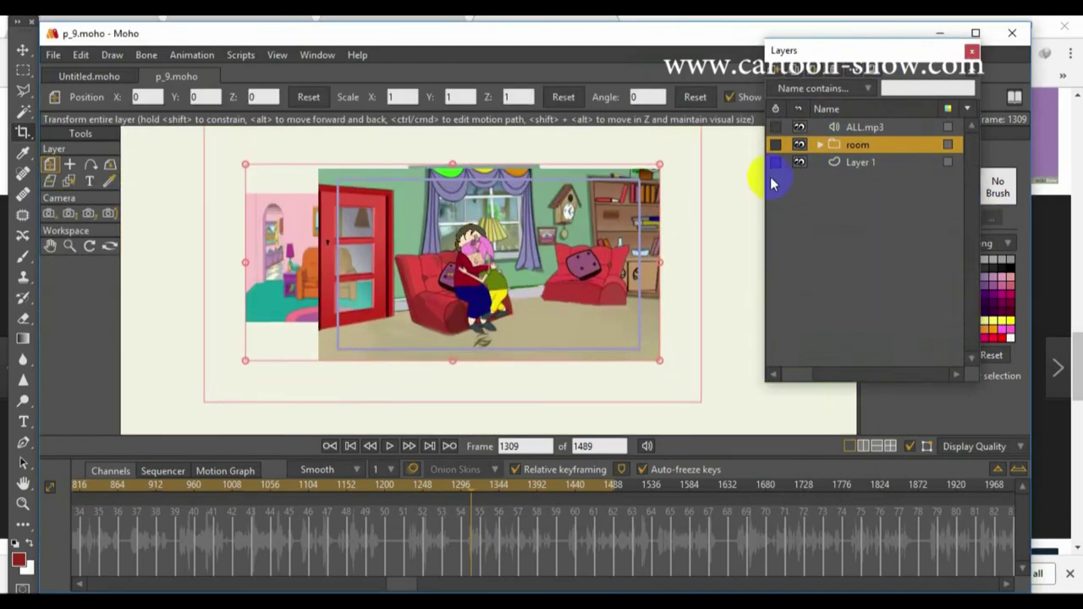
- Frame the opening shot at frame 1 by zooming and tracking the camera
left_click(349, 447)
left_click(408, 447)
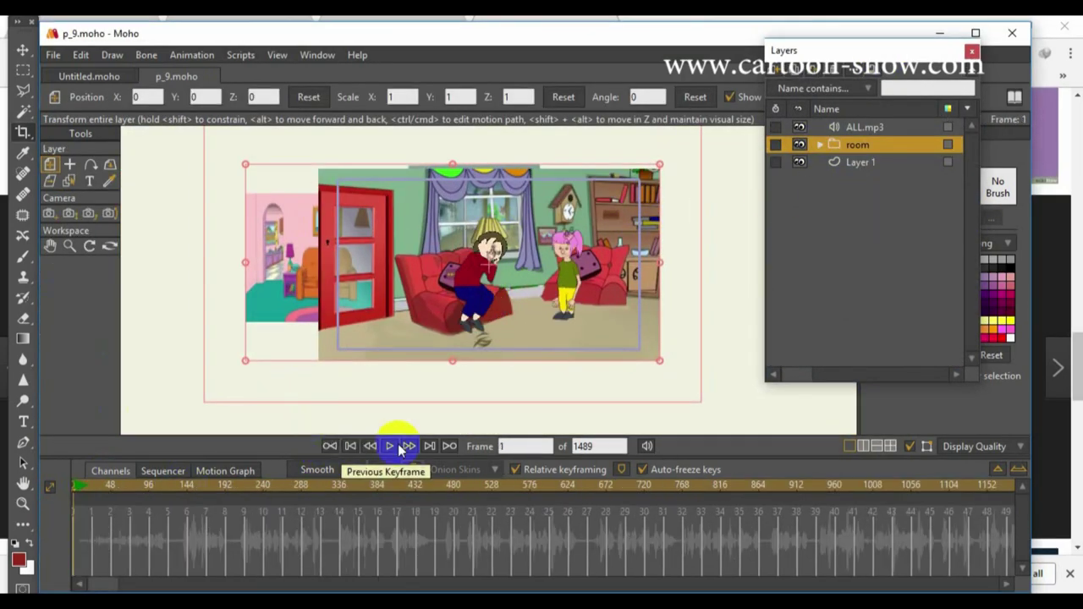
left_click(50, 214)
left_click(451, 264)
left_click(70, 215)
left_click_drag(373, 275, 372, 446)
left_click(50, 214)
left_click_drag(318, 385, 326, 229)
left_click_drag(440, 317, 439, 234)
- Key a wide camera view of the whole room at about frame 146, with a vertical field of view of 32.137 degrees
left_click_drag(156, 474, 188, 479)
left_click_drag(413, 299, 412, 292)
left_click(70, 214)
left_click_drag(529, 251, 364, 267)
left_click(49, 215)
mouse_move(384, 191)
left_mouse_down()
mouse_move(380, 272)
mouse_move(375, 182)
left_mouse_up()
left_click(70, 214)
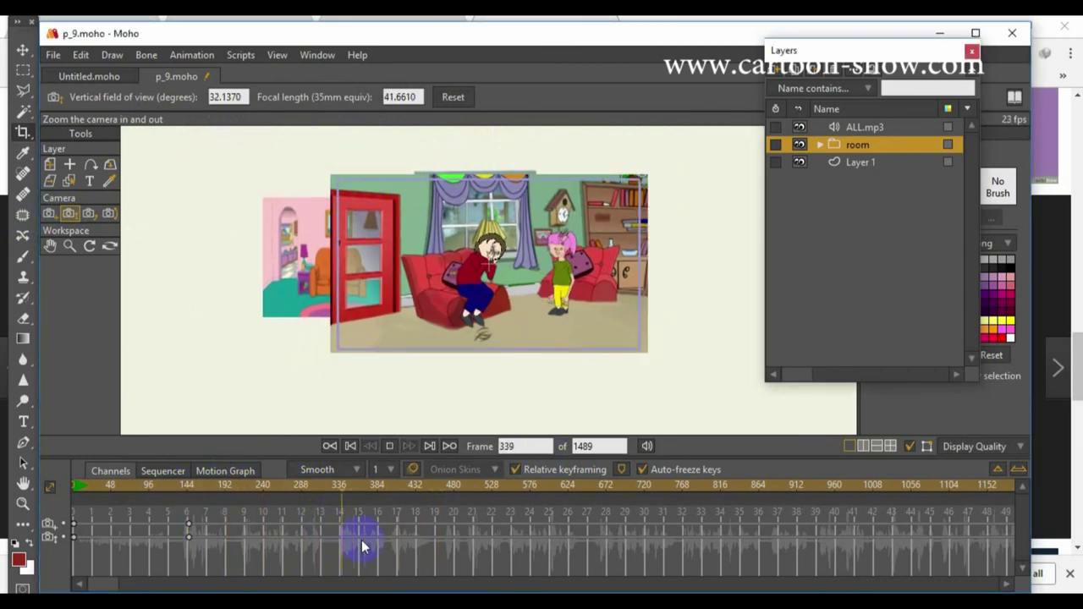
- Zoom and track the camera from the wide view to a close shot of the girl at about frame 400, and preview it
left_click(50, 214)
left_click(460, 261)
left_click(395, 487)
left_click(1018, 471)
left_click(69, 214)
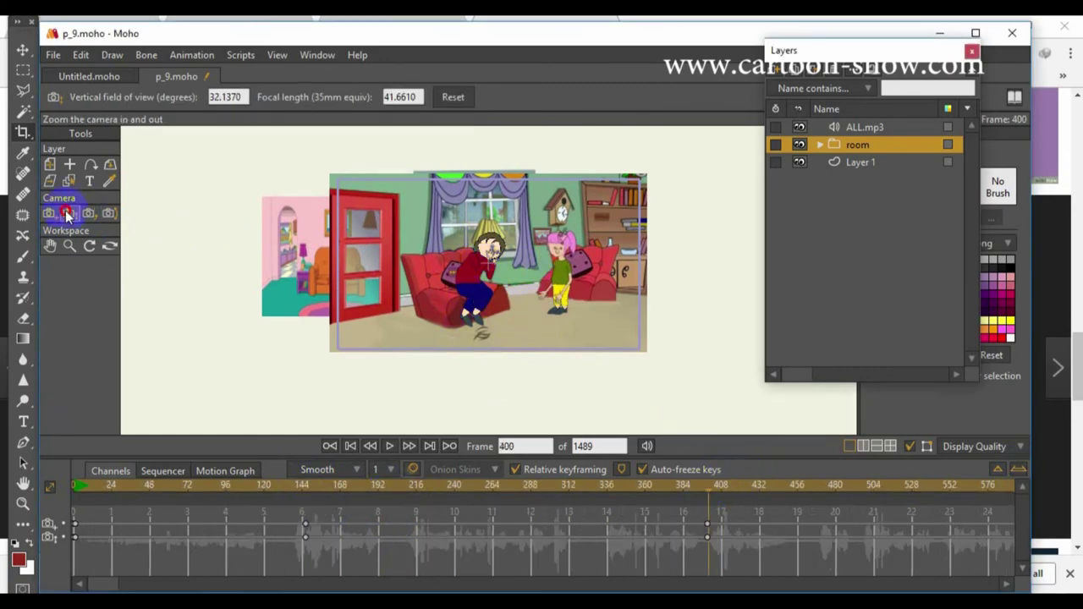
left_click_drag(355, 270, 508, 266)
left_click(50, 213)
left_click_drag(650, 237, 447, 253)
left_click(676, 486)
key("space")
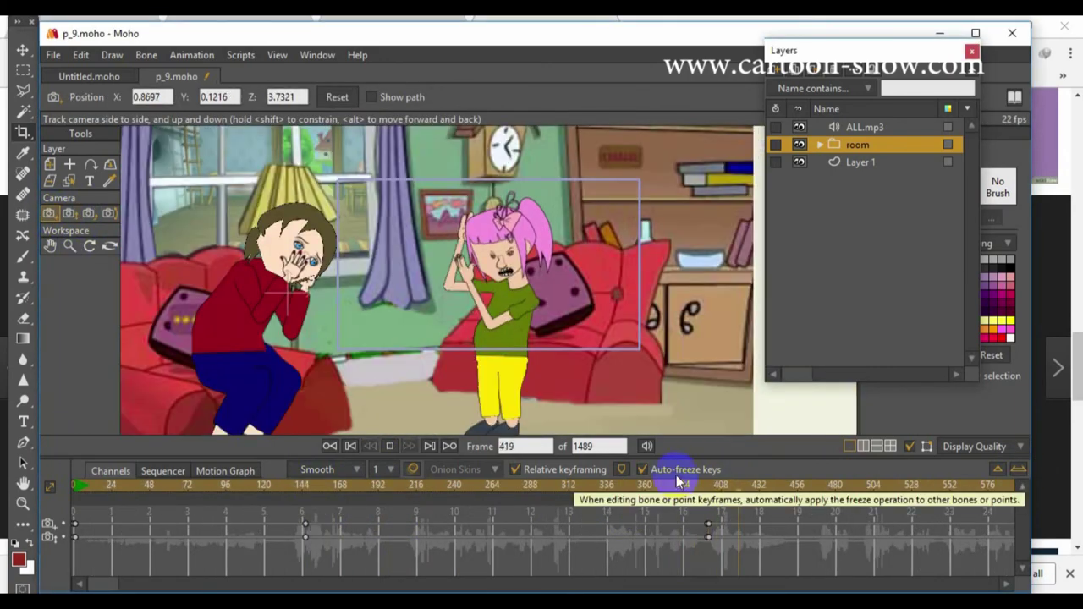
- Zoom out and track the camera back to the wide room view at about frame 470, and preview it
left_click(69, 214)
left_click(432, 255)
left_click_drag(423, 288, 305, 309)
left_click(50, 214)
left_click_drag(385, 253, 450, 244)
left_click(774, 488)
key("space")
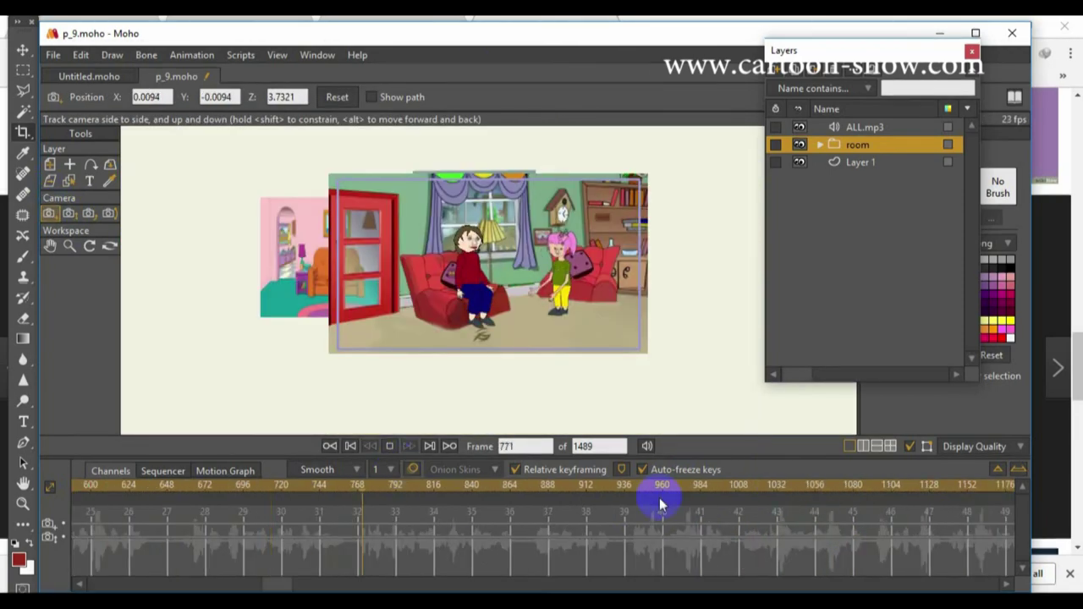
- Zoom and track the camera to a close shot of the girl at about frame 877
left_click(491, 284)
left_click(69, 215)
left_click_drag(383, 257, 328, 262)
left_click(50, 214)
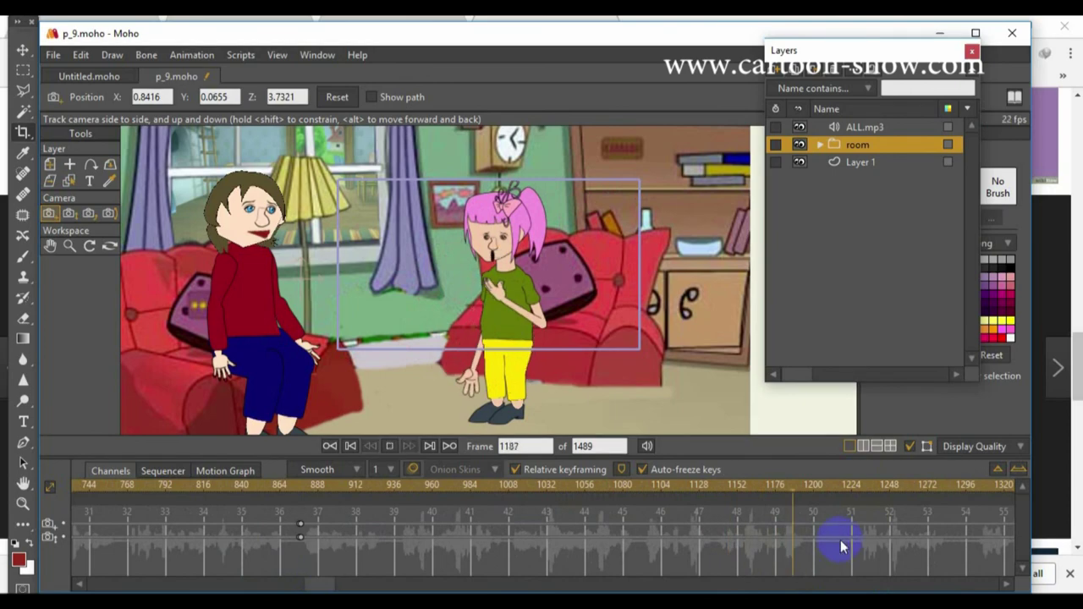
- Return the camera to the wide room view at frame 1203, with a vertical field of view of 32.1246 degrees
left_click(406, 280)
left_click(69, 214)
left_click(271, 217)
left_click(817, 488)
left_click_drag(525, 297, 436, 276)
left_click(50, 214)
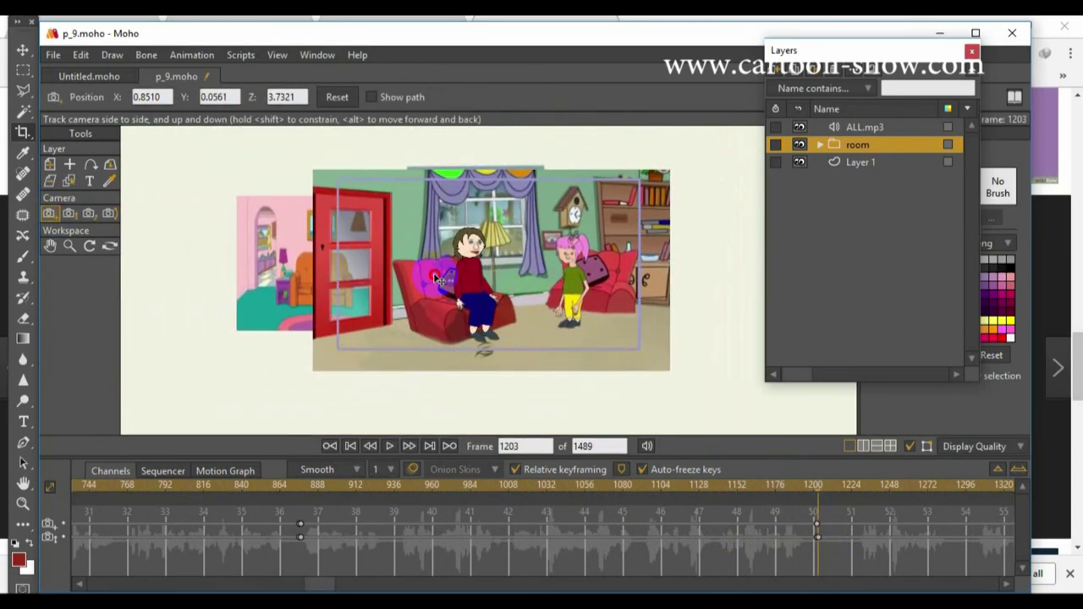
left_click(70, 214)
left_click_drag(416, 262, 380, 247)
- Play back the camera change around frame 1200
left_click(811, 496)
key("space")
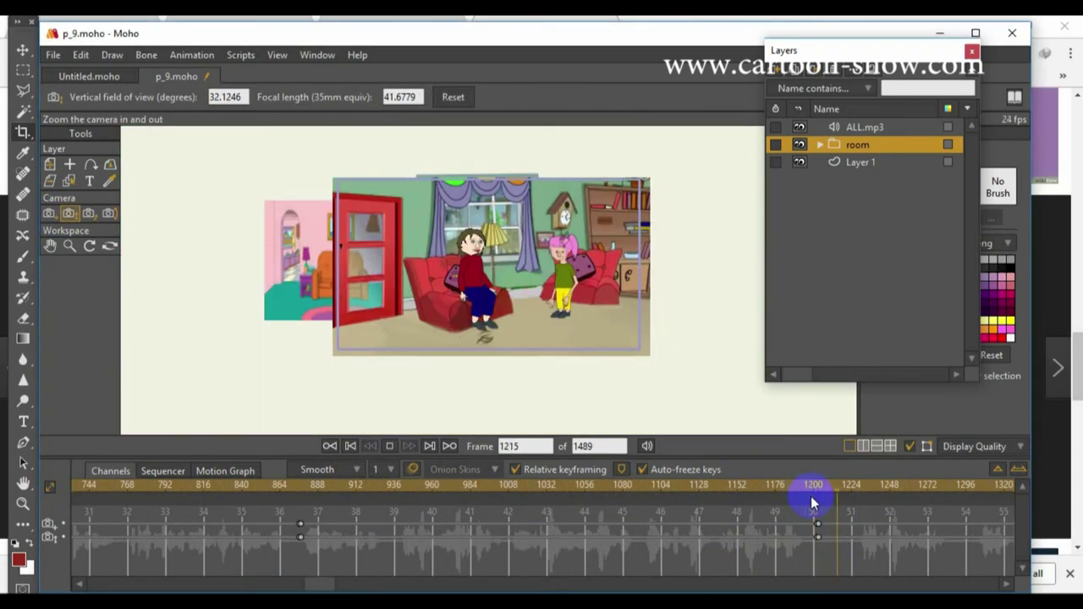
left_click(391, 447)
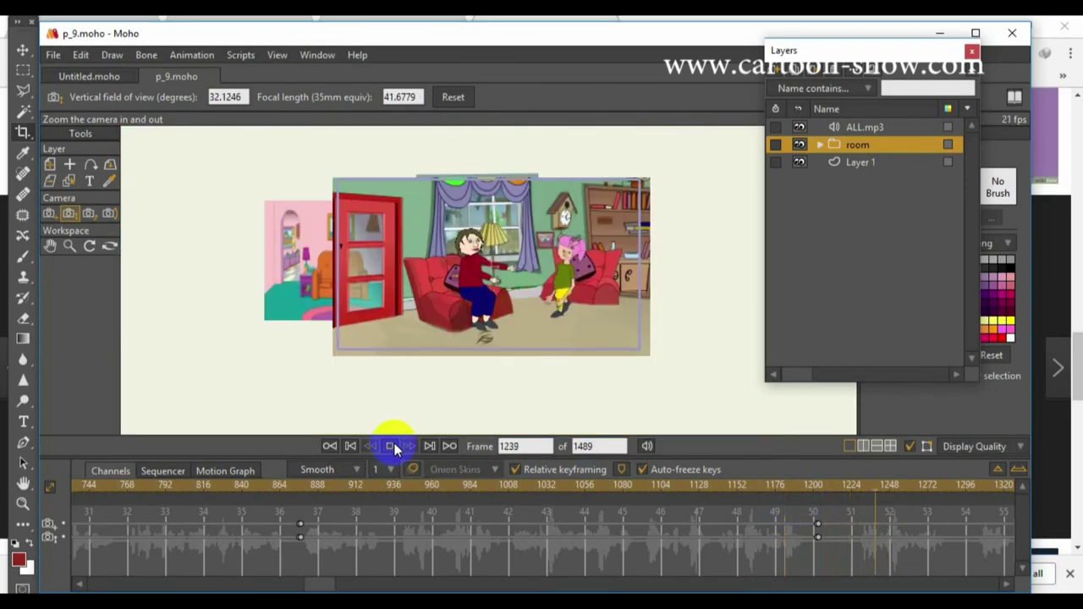
left_click(392, 446)
- Return to frame 0, expand the room group and show the makena.png and table layers
left_click(331, 447)
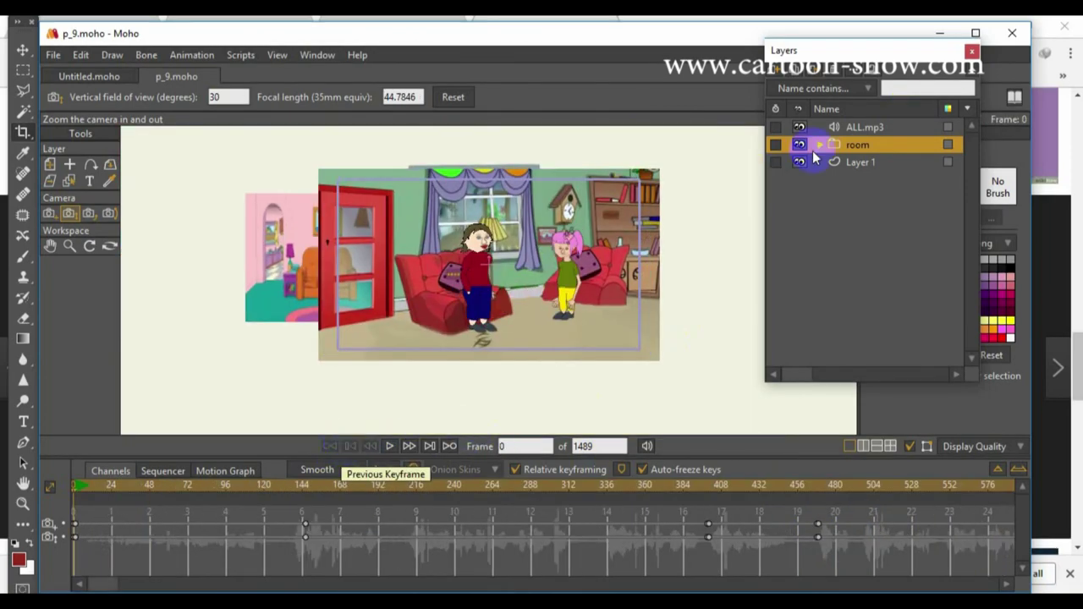
left_click(819, 145)
left_click_drag(905, 50, 993, 61)
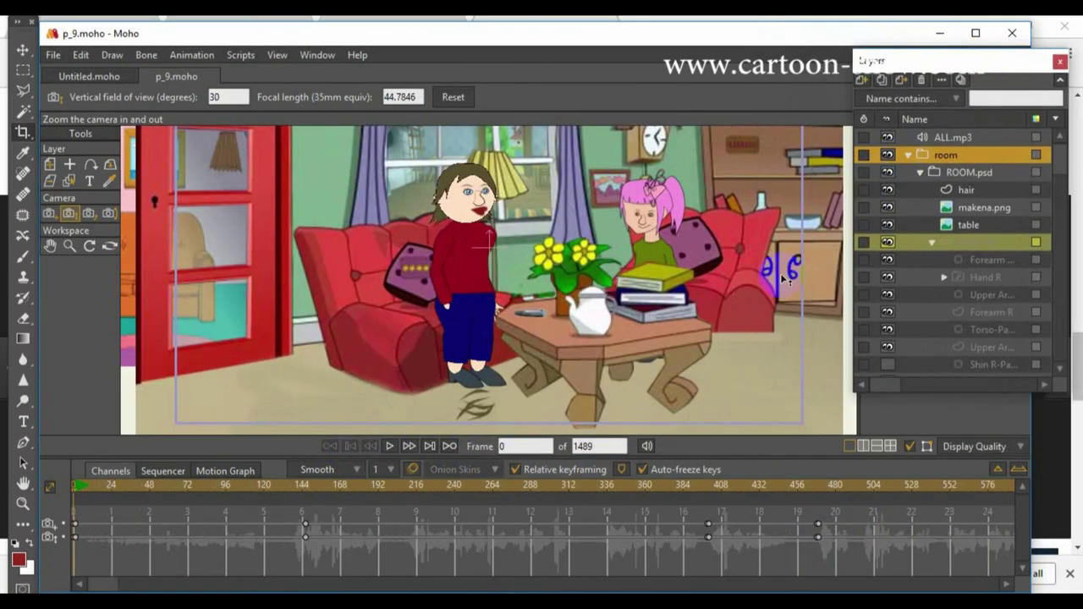
- Check the layer settings of ALL.mp3 and play the animation with the table in the scene
double_click(953, 137)
left_click(488, 61)
left_click(750, 589)
left_click(390, 446)
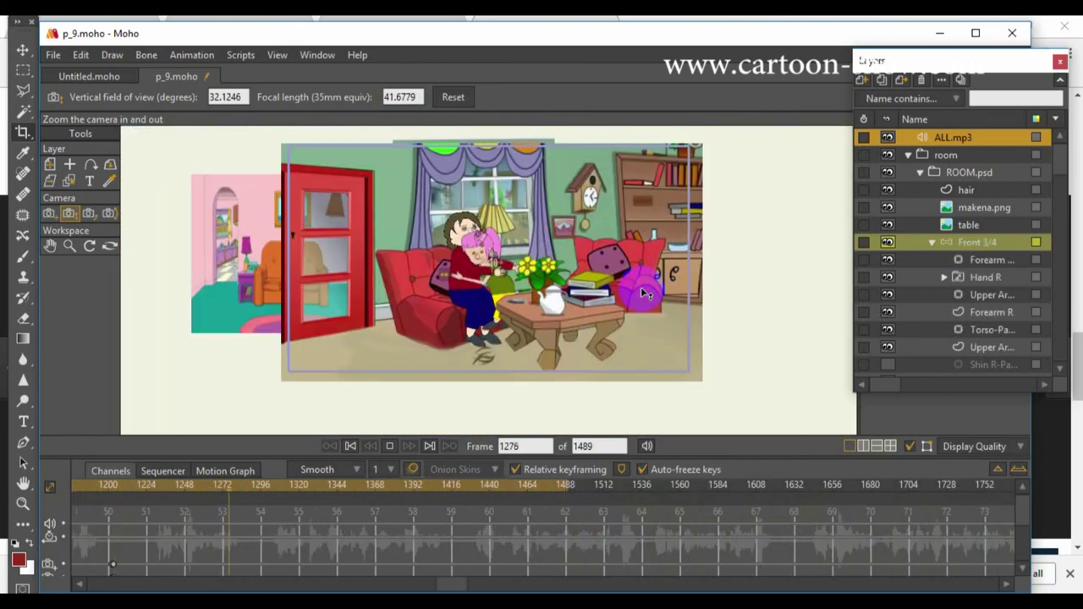
- Export the animation as p_9.mp4 in MP4 (H.264-AAC) format
left_click(53, 54)
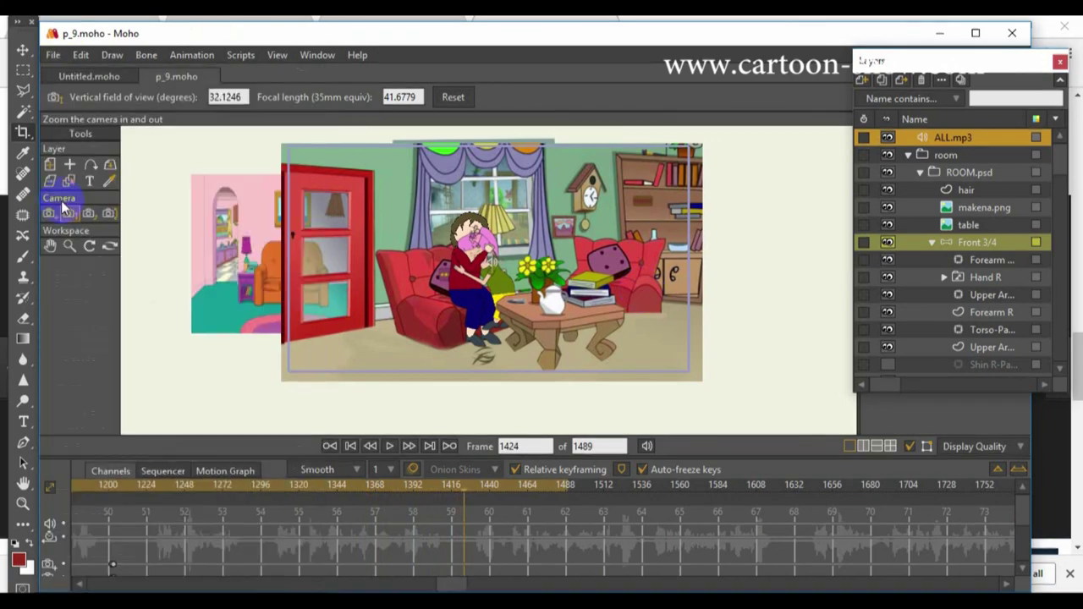
left_click(93, 513)
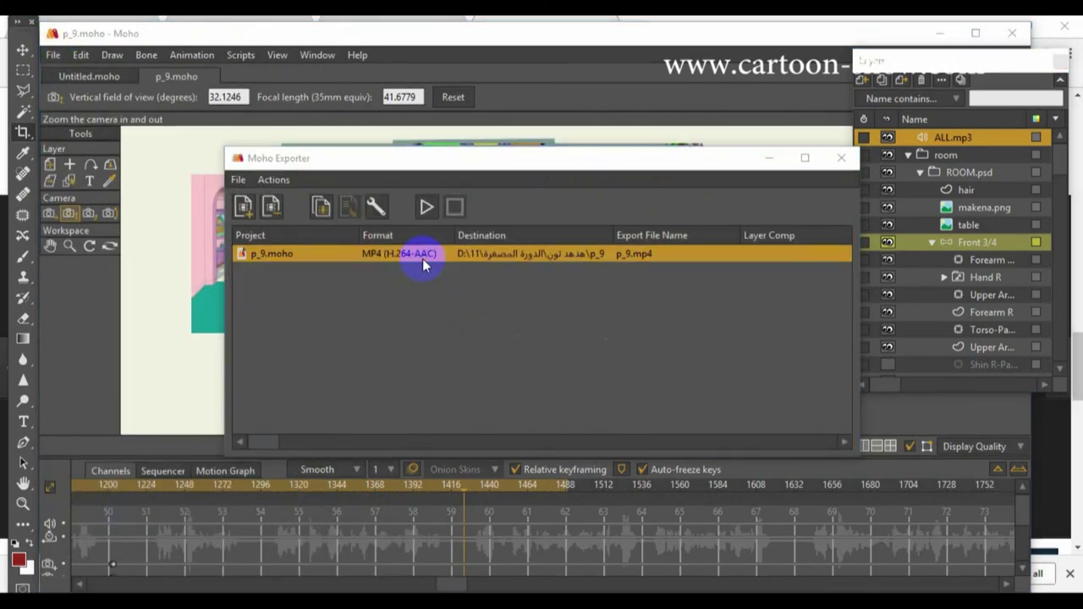